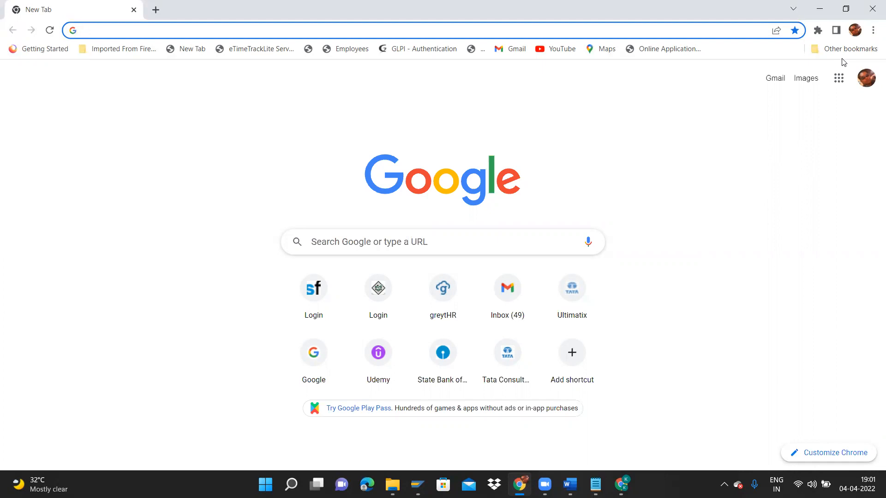
Log in to the SuccessFactors demo instance from its bookmark using a saved account.
left_click(843, 49)
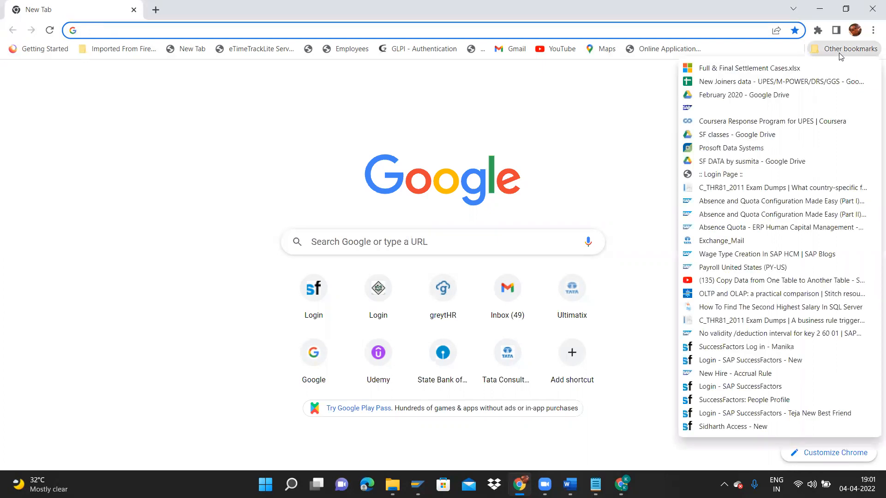
left_click(741, 427)
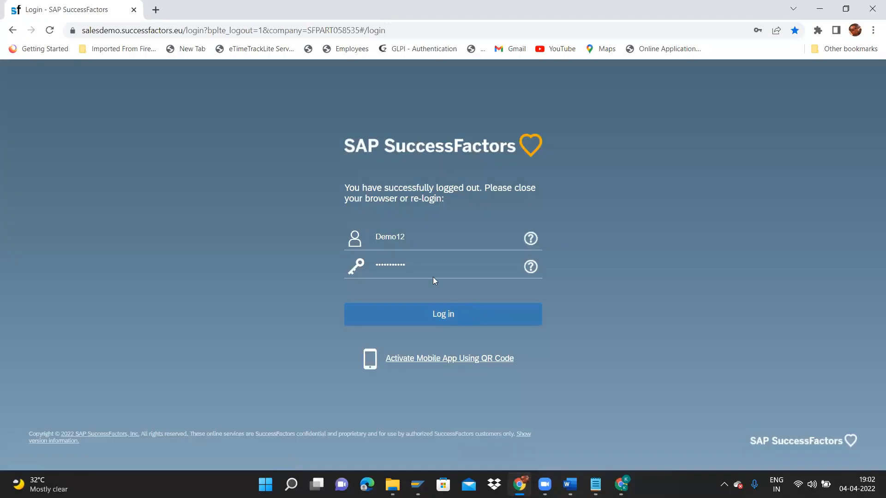
left_click(415, 235)
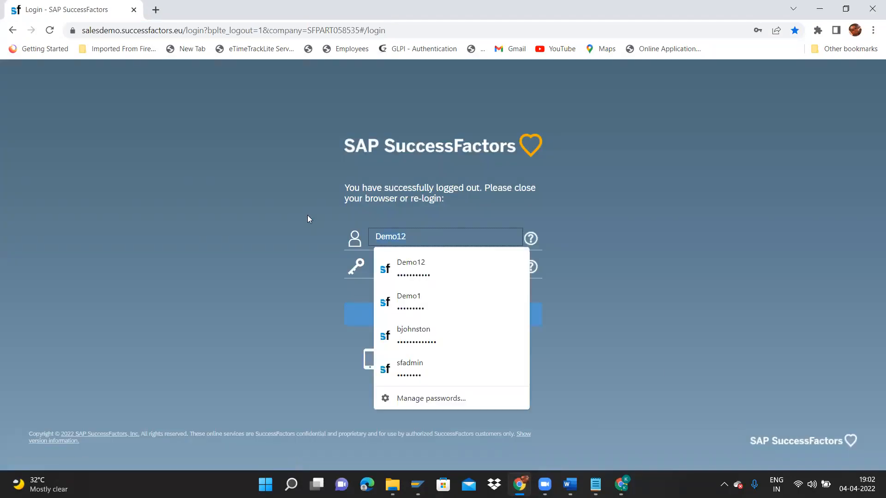
left_click(445, 305)
left_click(424, 313)
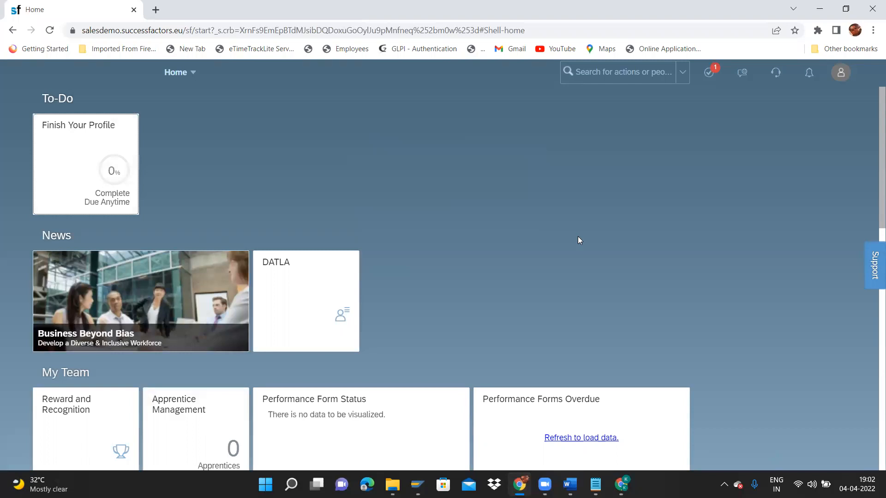
Open the Configure Object Definitions page by searching 'configure object definitions' in the action search.
left_click_drag(875, 150, 874, 37)
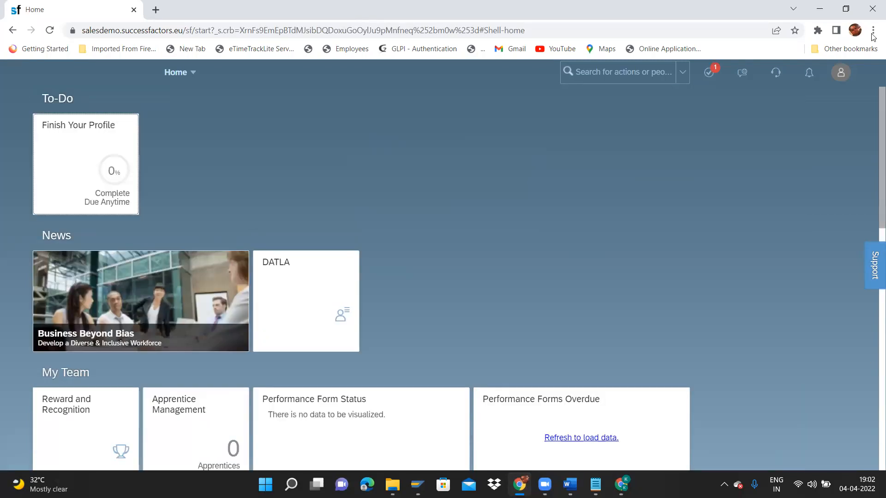
left_click(193, 76)
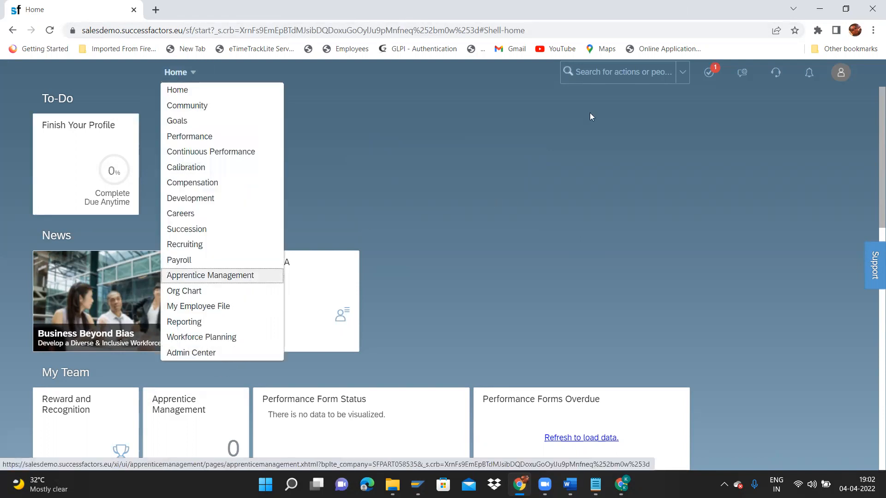
left_click(608, 77)
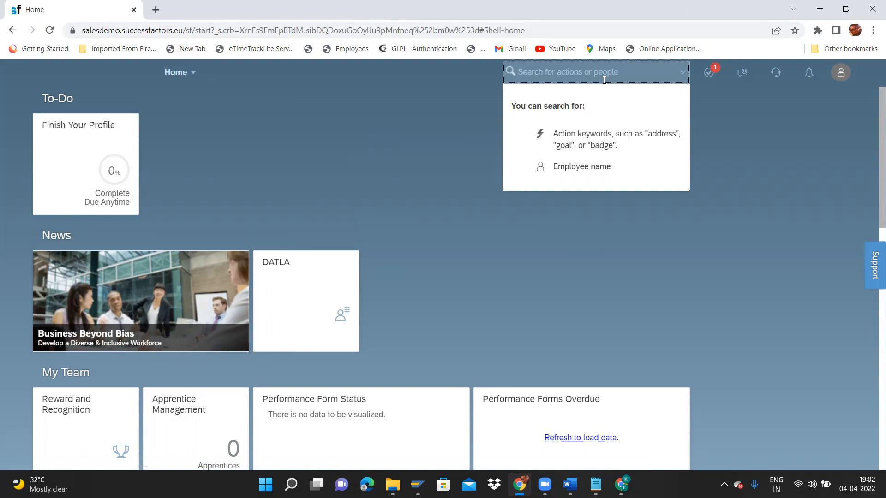
type("config")
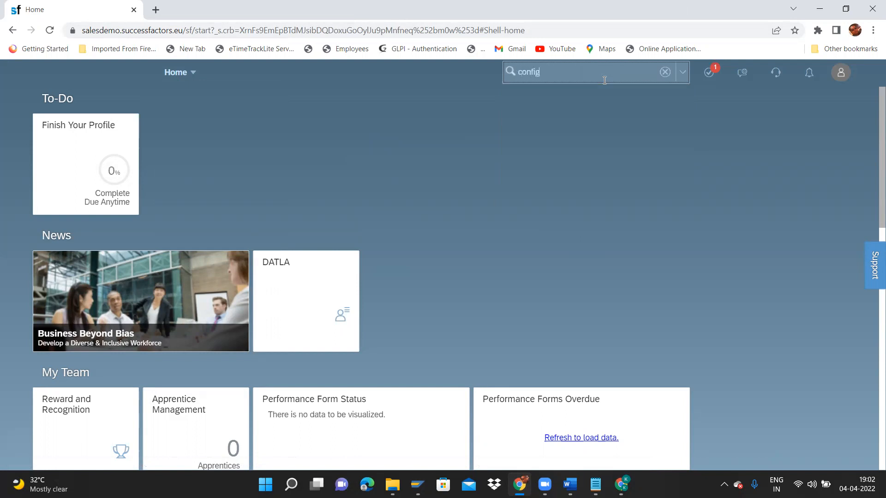
type("ure object detfini")
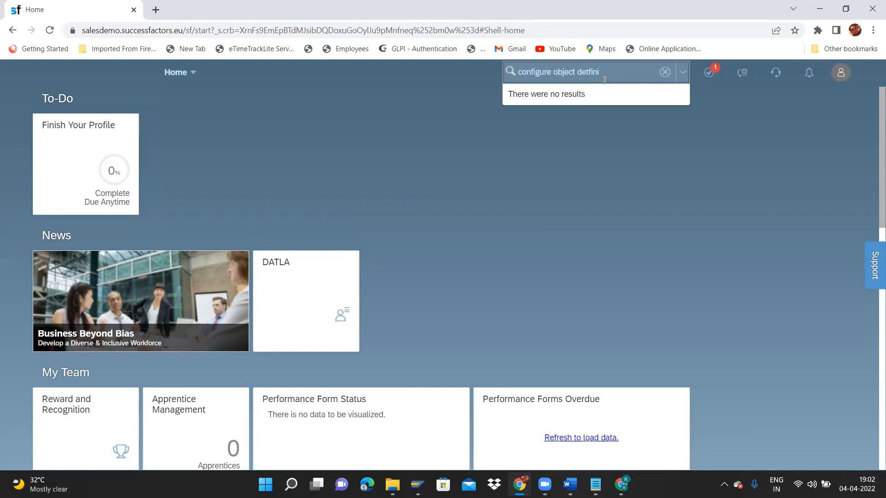
key("BackSpace")
key("BackSpace")
key("BackSpace")
key("BackSpace")
type("fini")
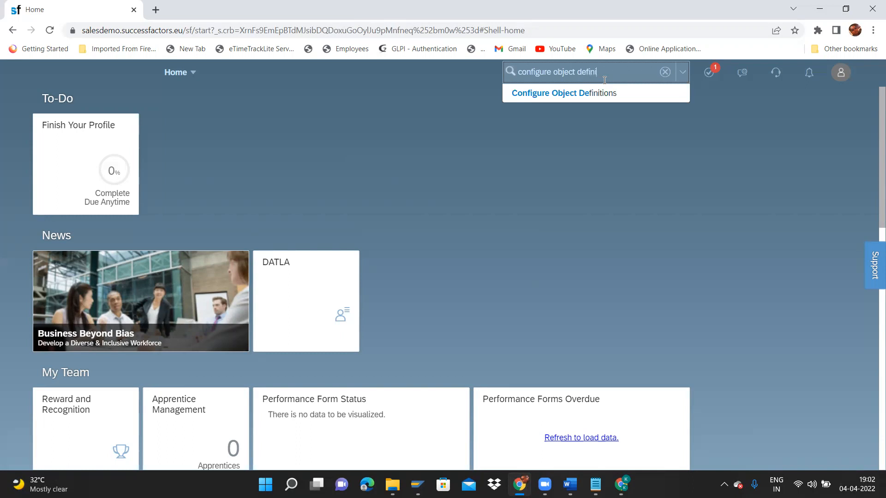
left_click(572, 92)
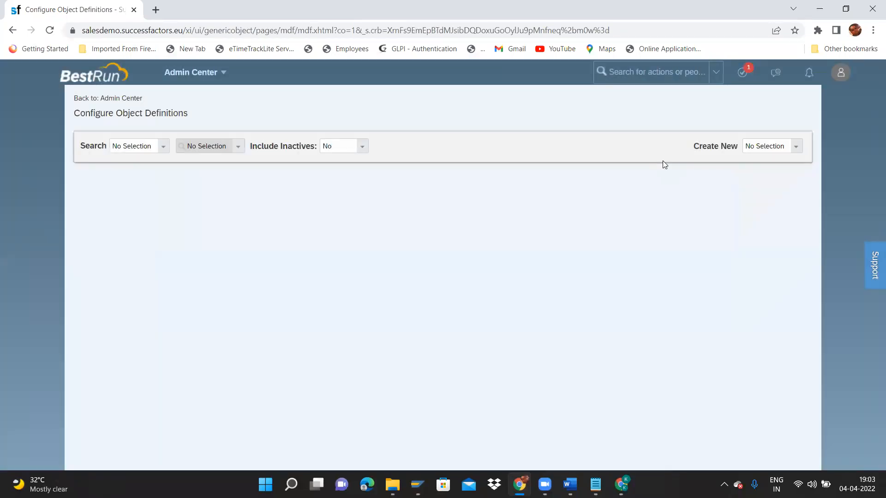
Set the search type to Object Definition, then open Manage Data in a duplicated tab.
left_click(161, 153)
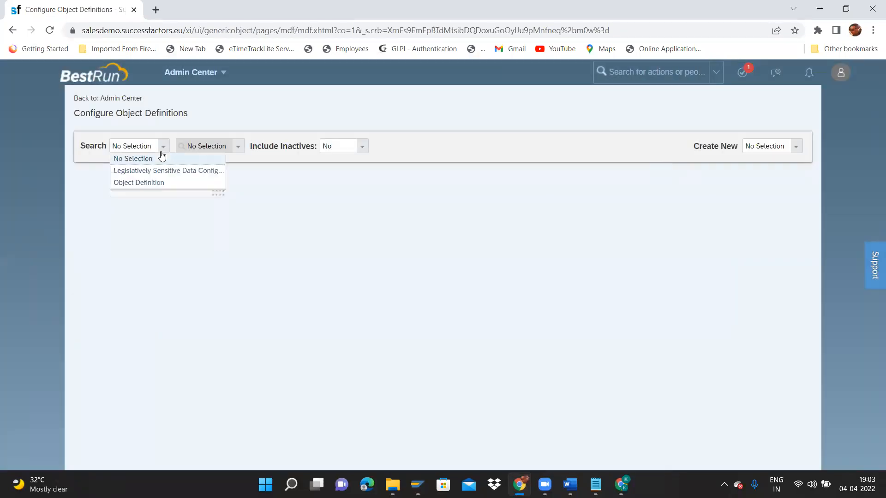
left_click(145, 184)
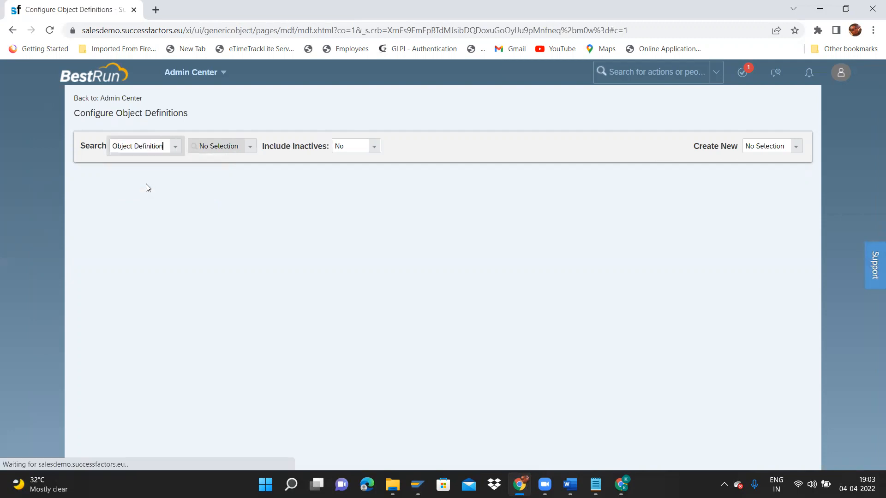
right_click(77, 18)
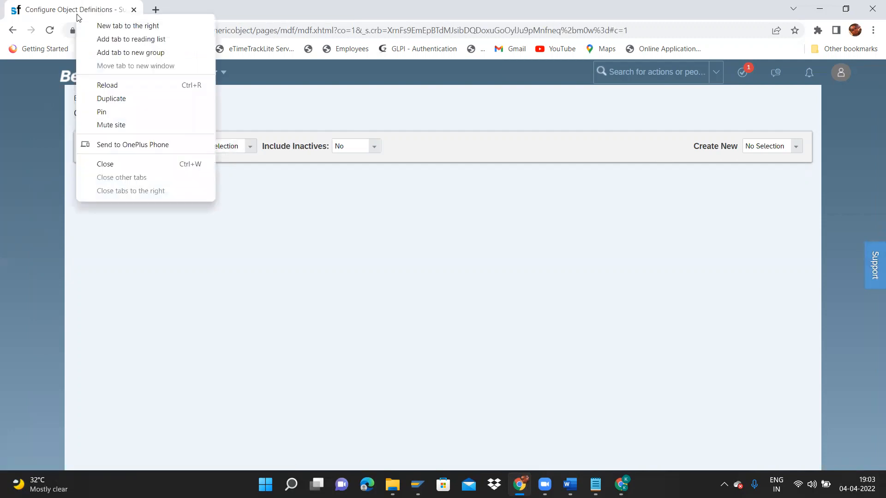
left_click(111, 98)
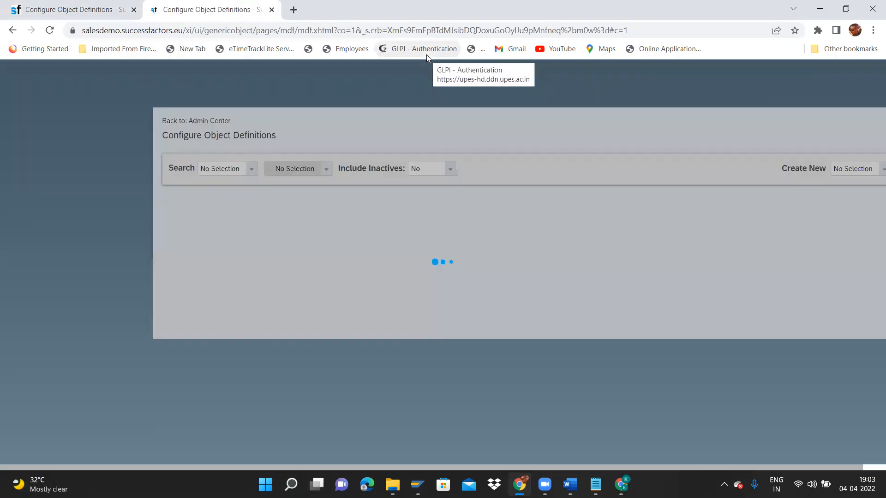
left_click(655, 64)
type("manage data")
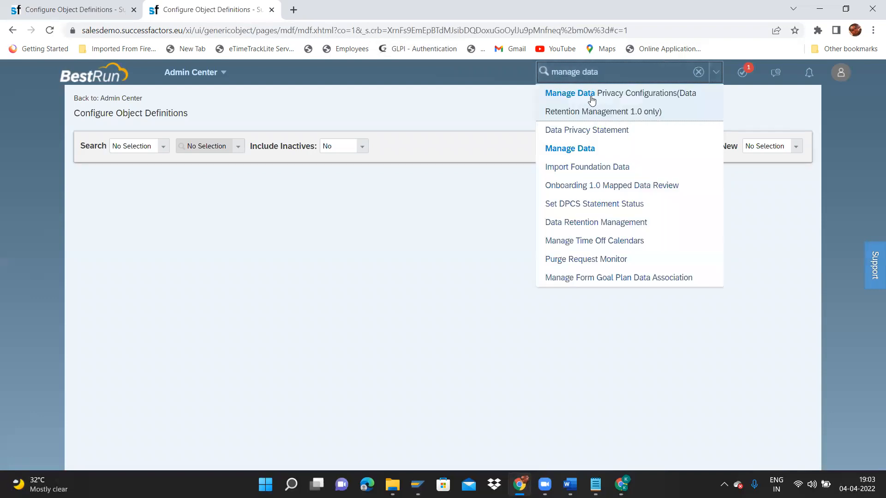
left_click(584, 150)
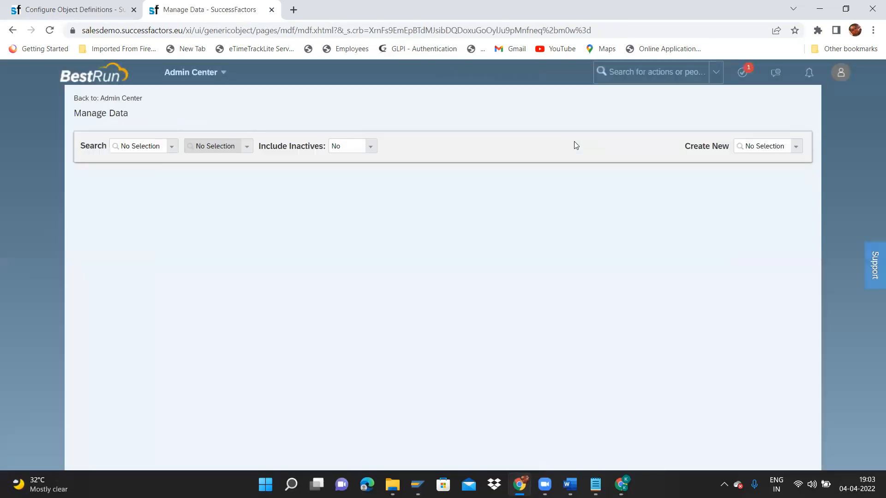
Back in the first tab, search object definitions for 'business unit'.
left_click(76, 13)
left_click(250, 150)
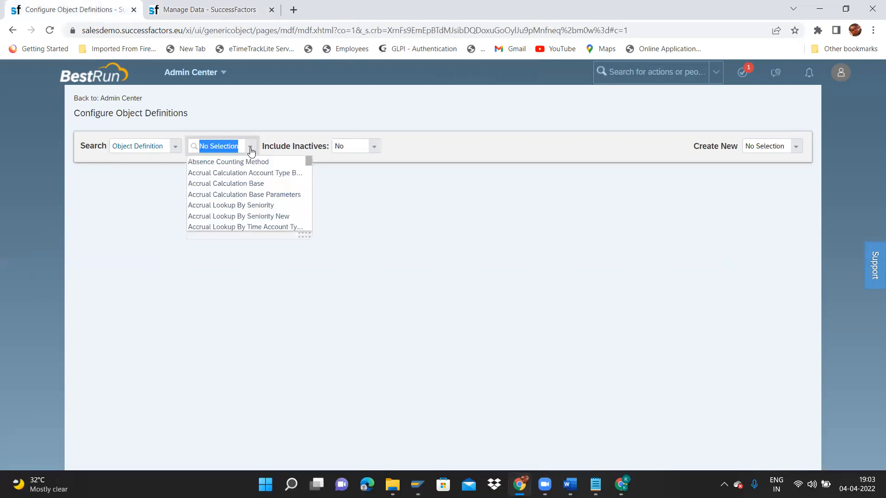
left_click(250, 150)
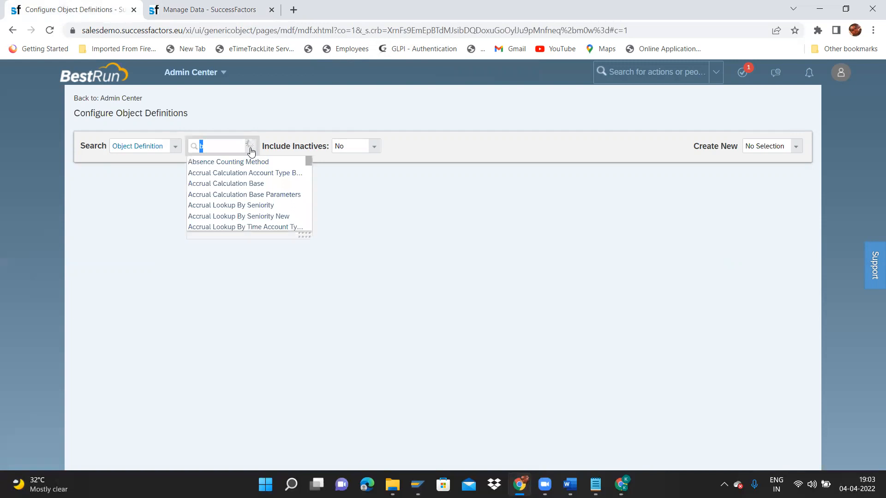
type("business ")
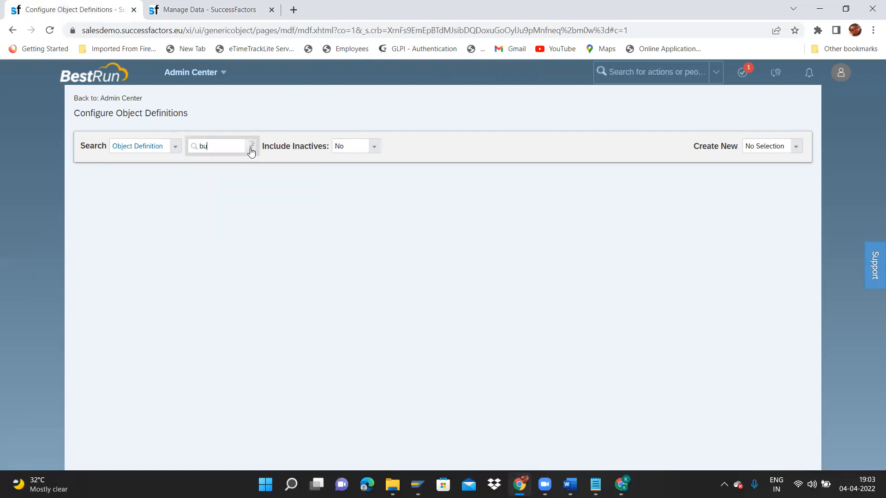
type("unit")
Open the Business Unit object definition for Make Correction.
left_click(244, 162)
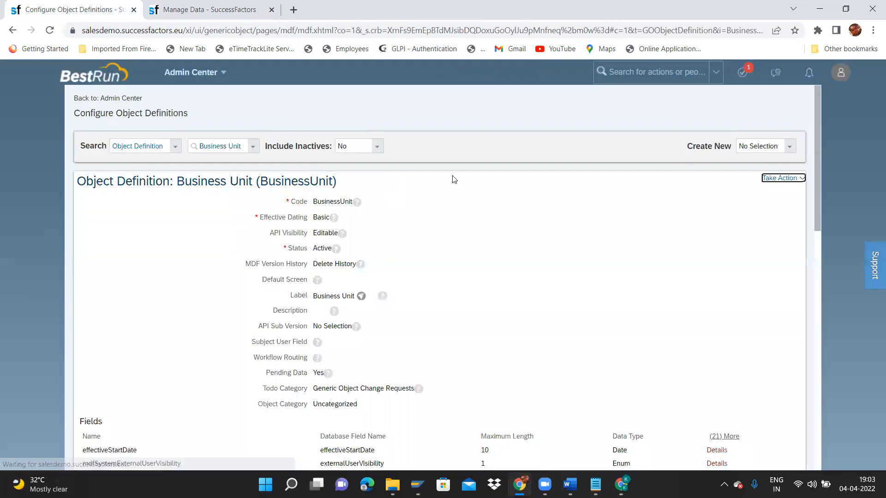
left_click(782, 178)
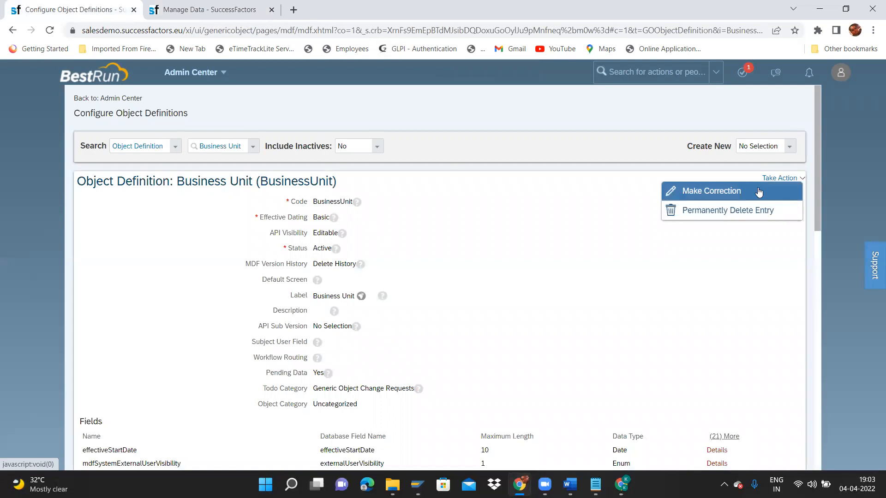
left_click(758, 191)
left_click_drag(815, 162, 808, 365)
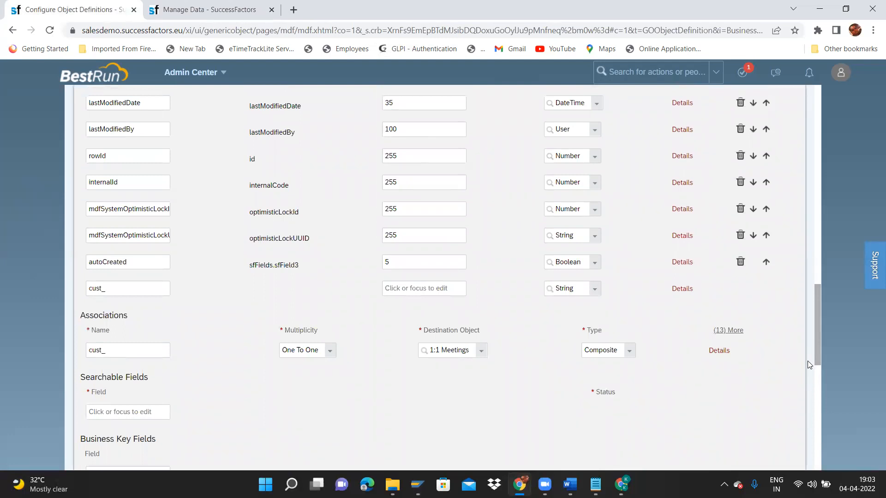
Define association cust_toLegalEntity as One To Many with destination object Legal Entity.
left_click(124, 352)
key("BackSpace")
key("BackSpace")
key("BackSpace")
key("BackSpace")
key("BackSpace")
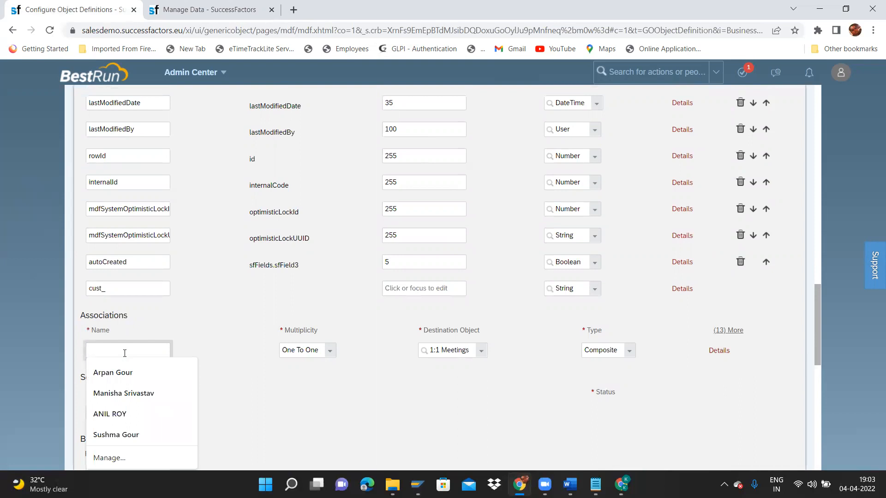
type("le")
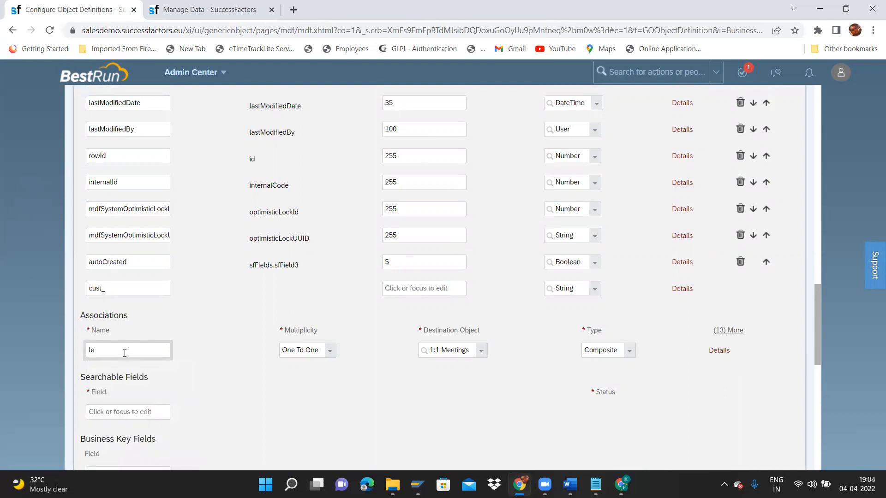
key("BackSpace")
type("lega")
key("BackSpace")
key("BackSpace")
type("toLegalEntity")
left_click(315, 352)
left_click(299, 373)
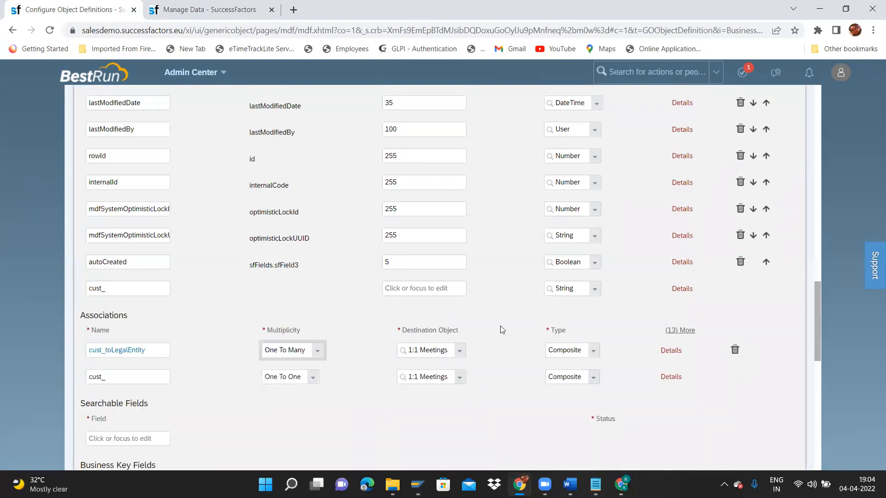
left_click(460, 352)
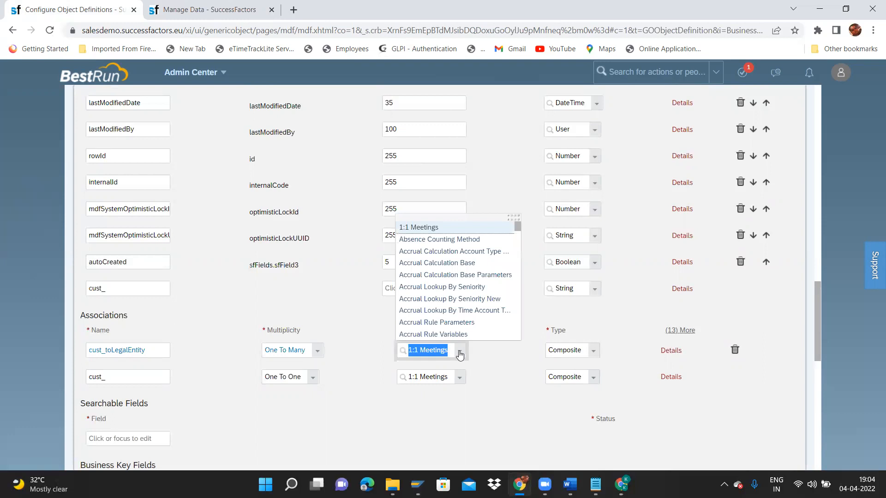
left_click_drag(519, 225, 519, 227)
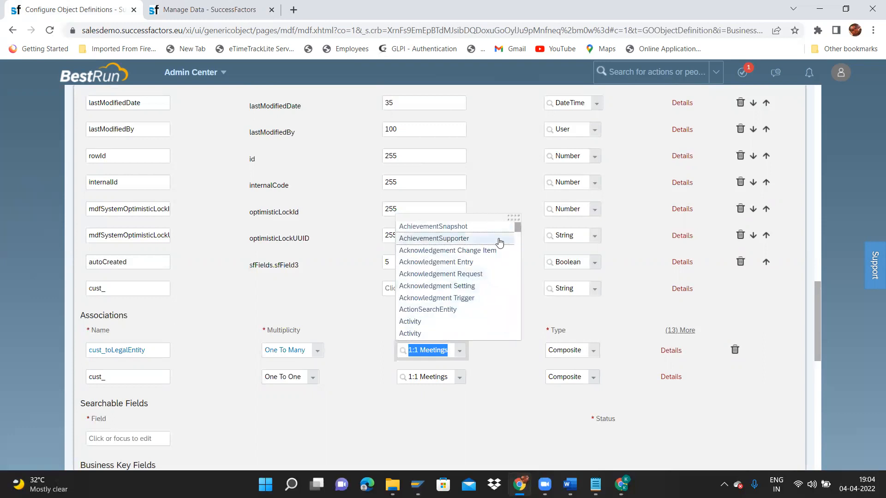
left_click_drag(519, 225, 520, 215)
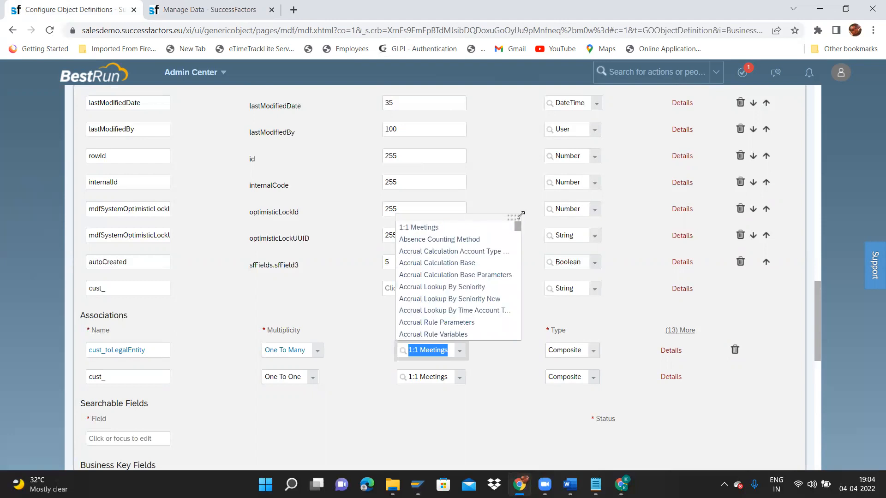
type("Legal")
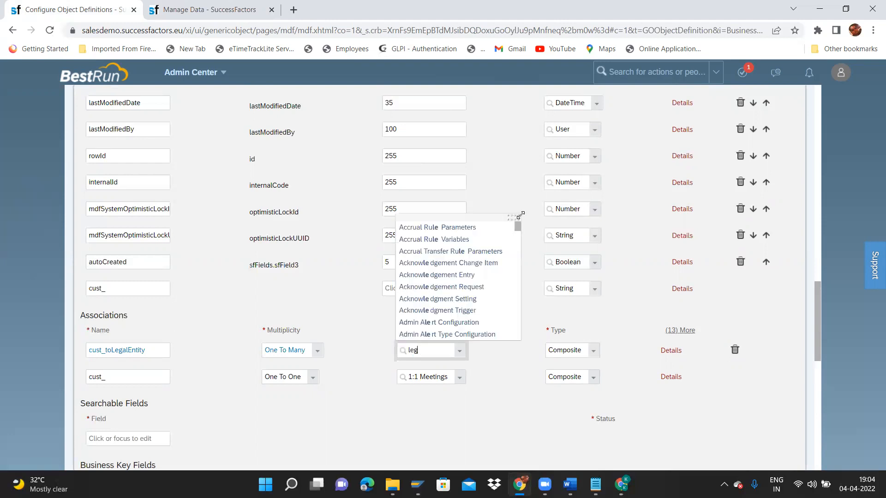
left_click(460, 230)
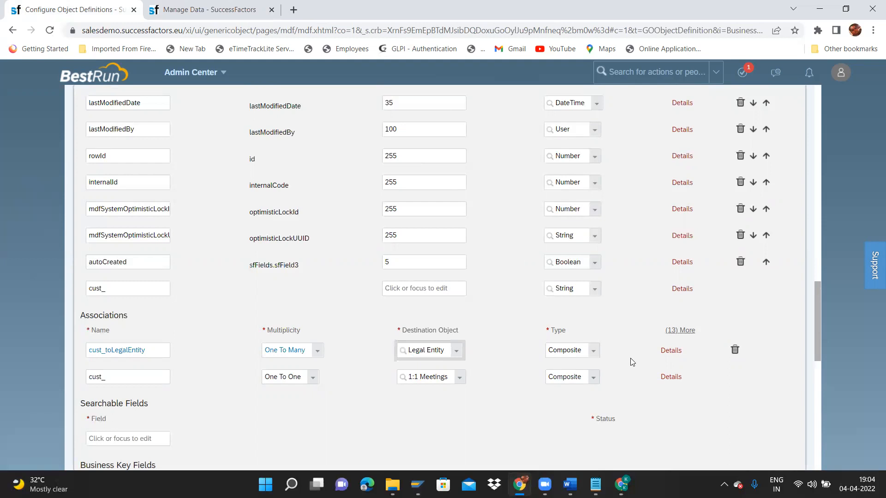
Set the association type to Valid When and open its Details.
left_click(595, 352)
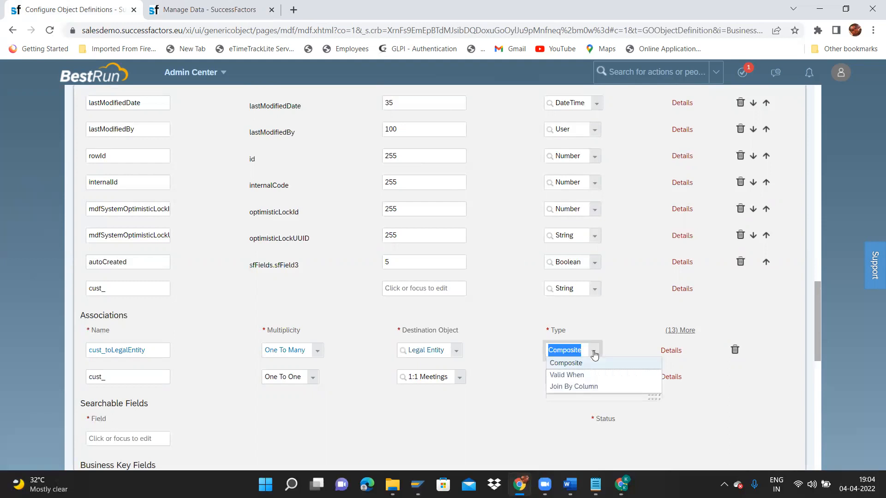
left_click(560, 375)
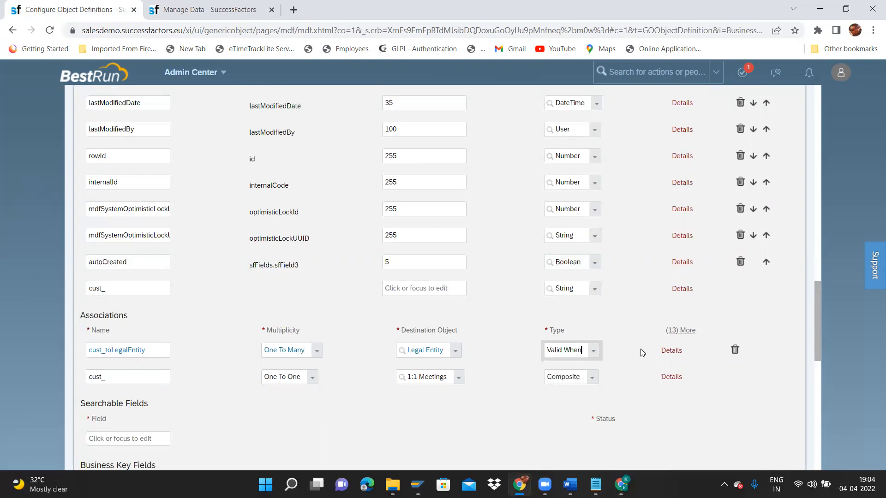
left_click(672, 352)
left_click_drag(724, 249, 730, 342)
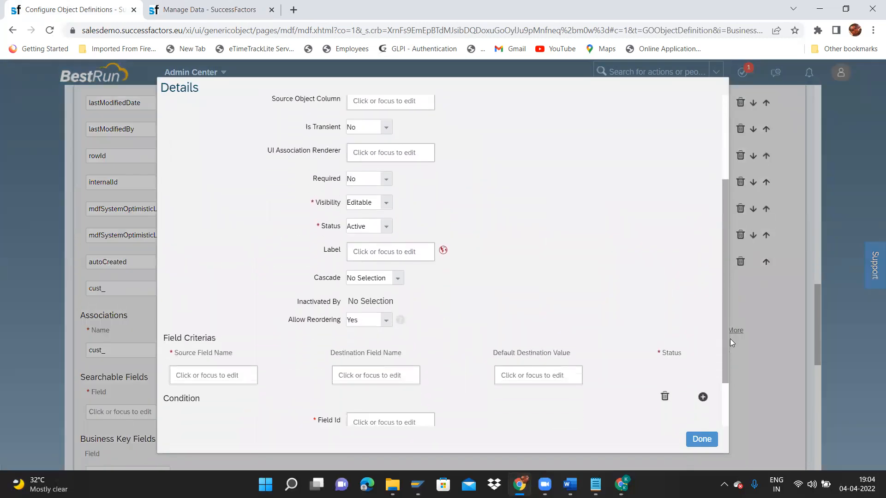
Enter 'Legal Entity' as the association's label.
scroll(398, 237, "up", 3)
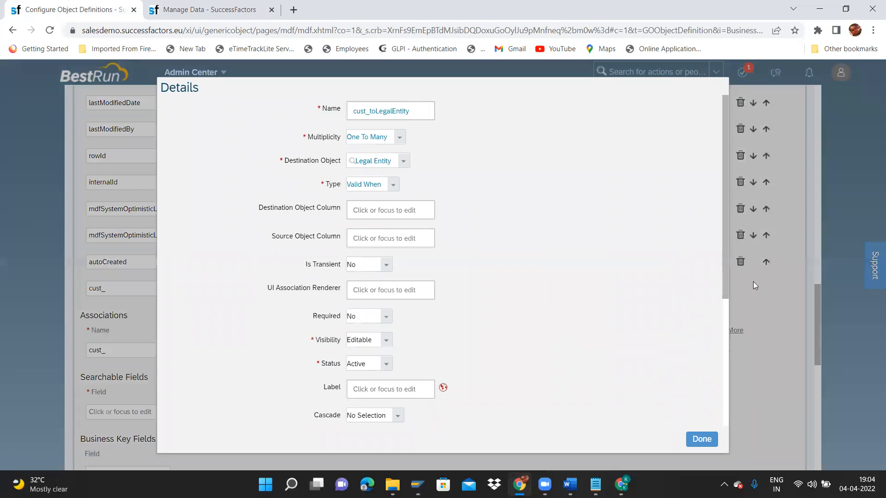
left_click_drag(727, 277, 736, 382)
left_click(385, 218)
type("Lega")
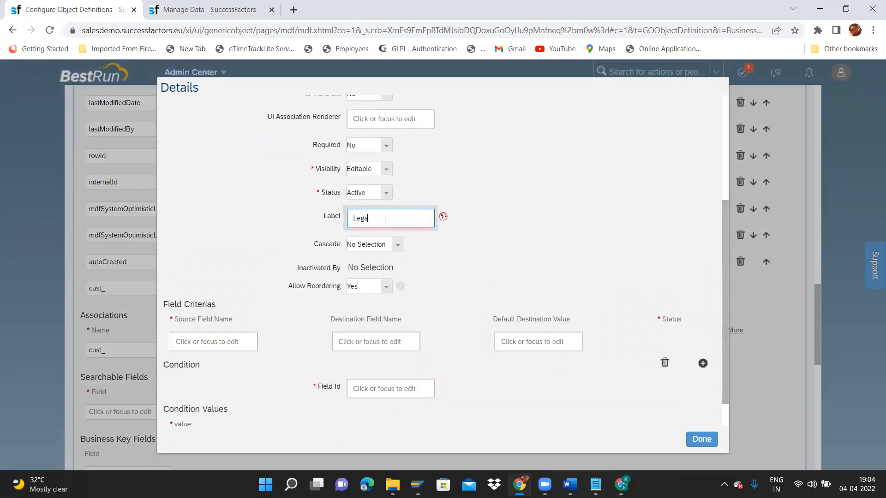
type("l Entity")
key("BackSpace")
key("BackSpace")
type("ty")
key("ctrl+shift+Left")
key("ctrl+shift+Left")
key("ctrl+v")
key("ctrl+v")
key("ctrl+shift+Left")
key("ctrl+shift+Left")
key("ctrl+shift+Left")
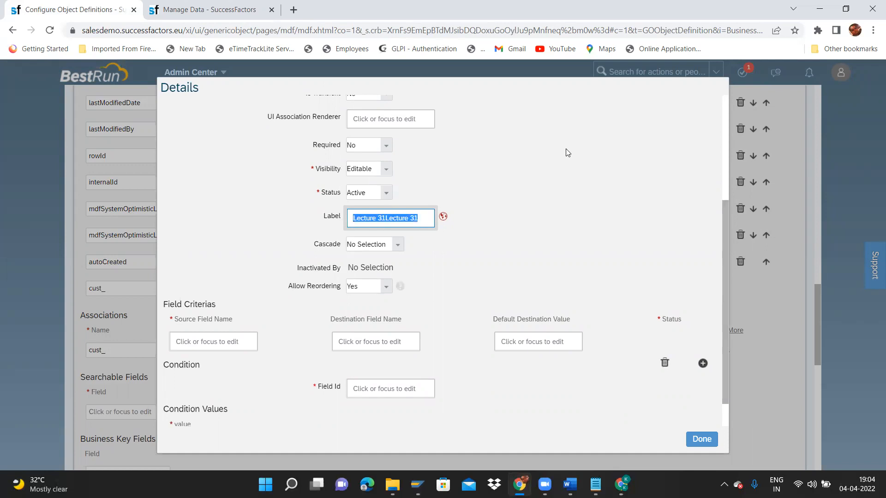
type(":")
type("egal E")
type("ntity")
key("ctrl+a")
key("ctrl+c")
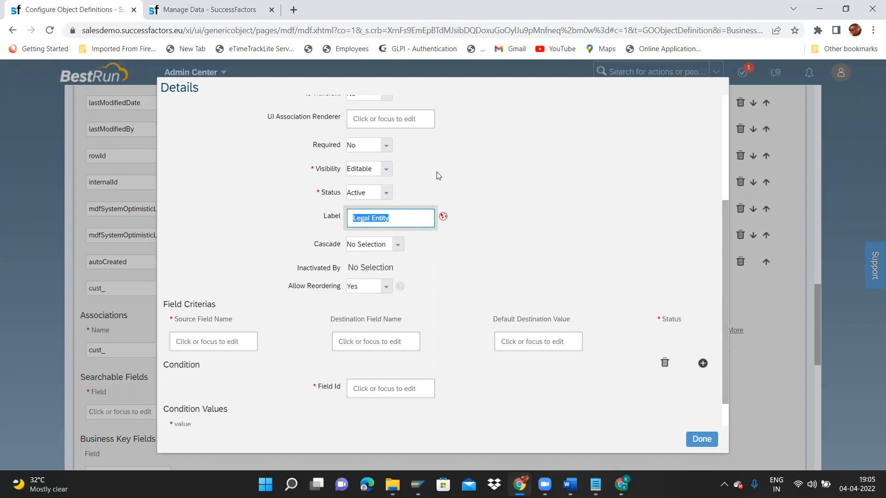
Fill the label's Default Value and English (UK) translations with Legal Entity.
left_click(443, 217)
left_click(440, 102)
key("ctrl+v")
key("Tab")
key("ctrl+v")
left_click(543, 442)
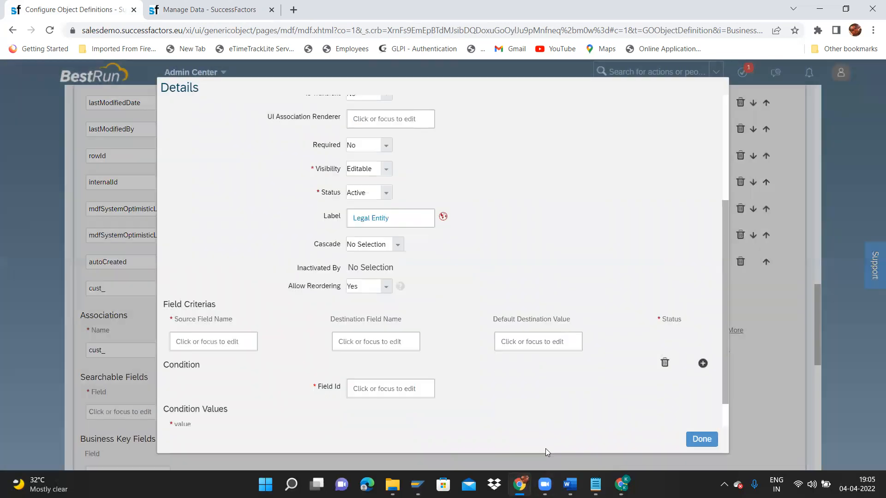
Close the association details and save the Business Unit object definition.
left_click_drag(727, 372, 730, 385)
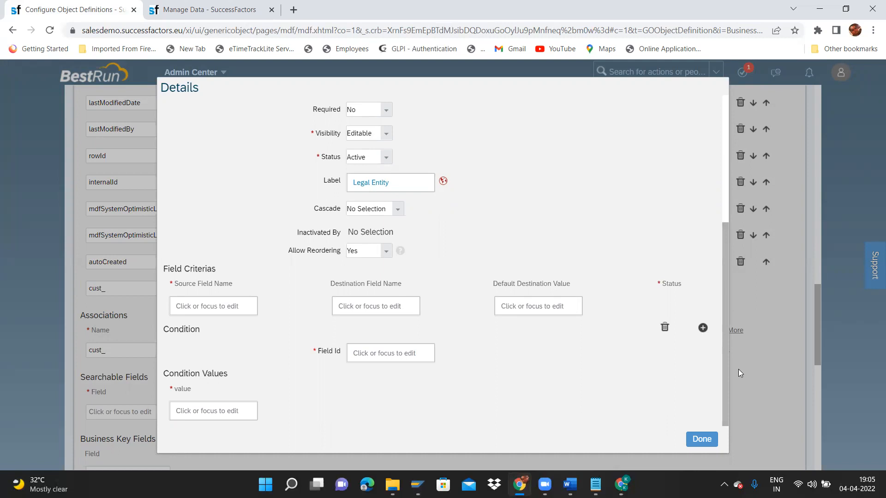
scroll(725, 393, "up", 2)
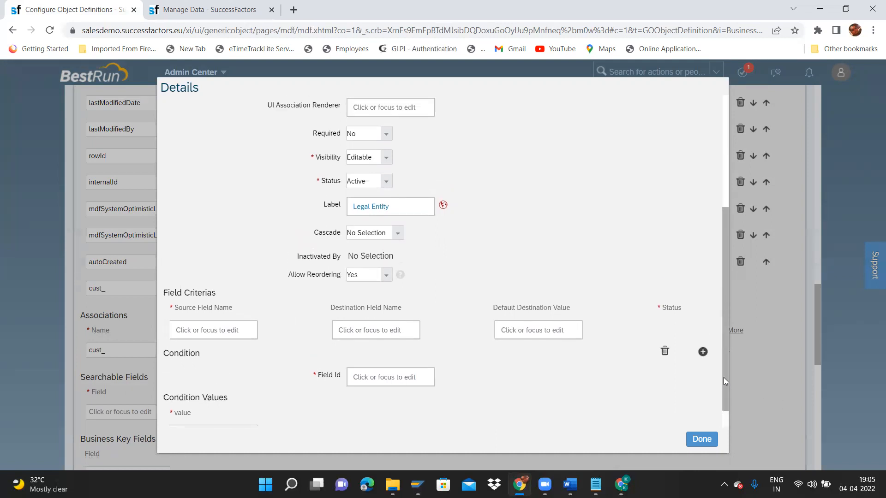
scroll(717, 323, "up", 1)
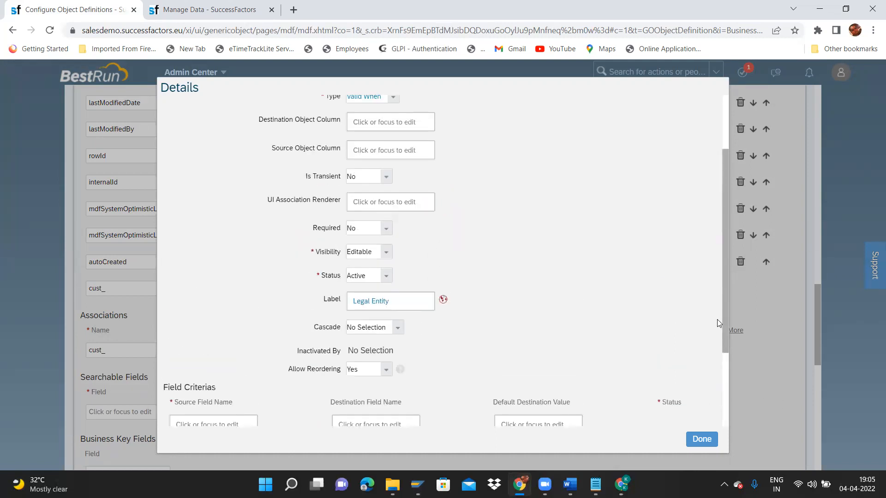
scroll(722, 252, "up", 2)
scroll(722, 253, "down", 5)
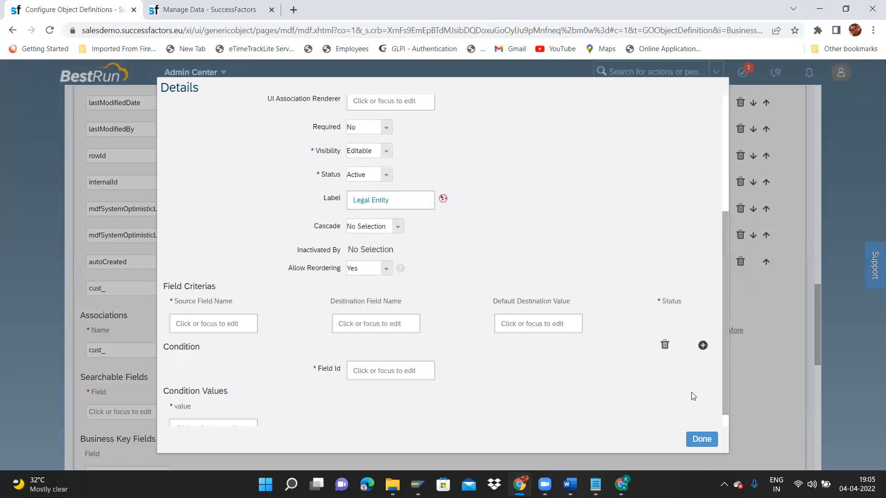
scroll(726, 378, "down", 1)
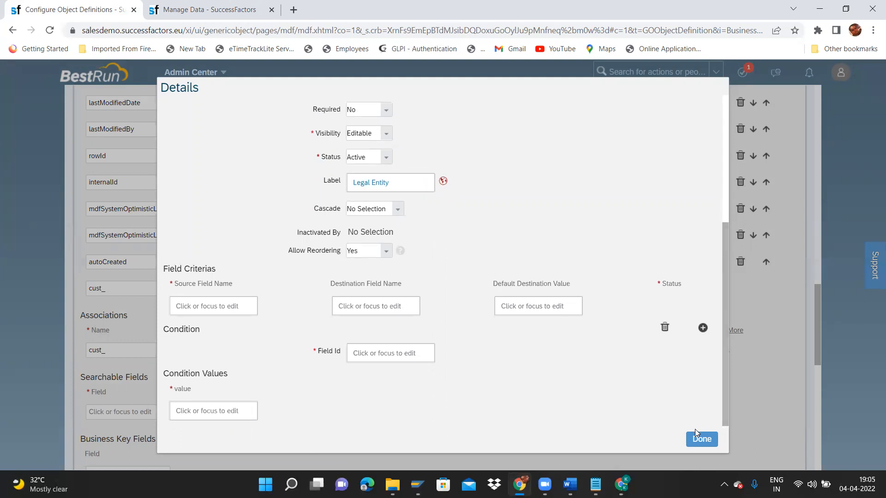
left_click(701, 439)
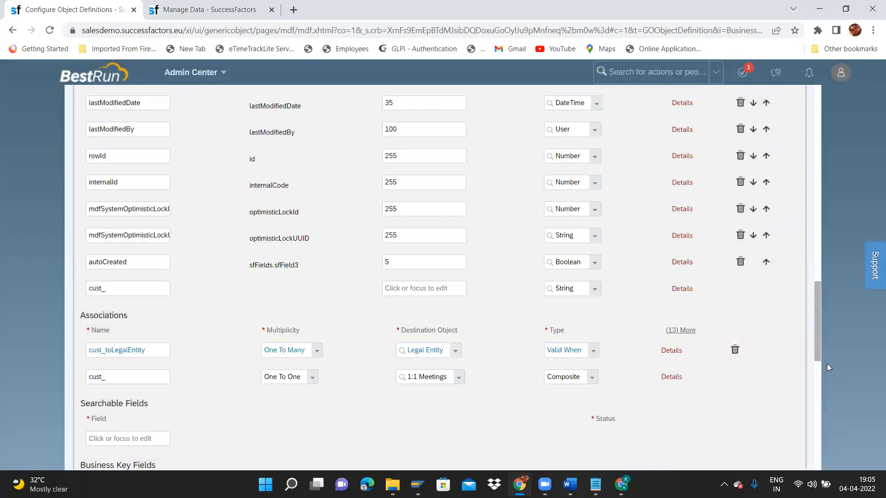
scroll(811, 455, "down", 10)
left_click(779, 432)
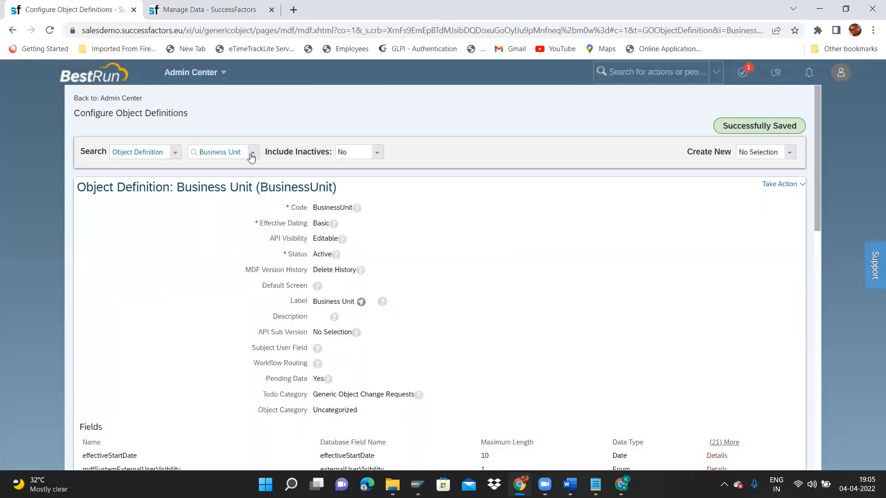
Open the Division object definition for Make Correction.
left_click(251, 158)
type("di")
type("vision")
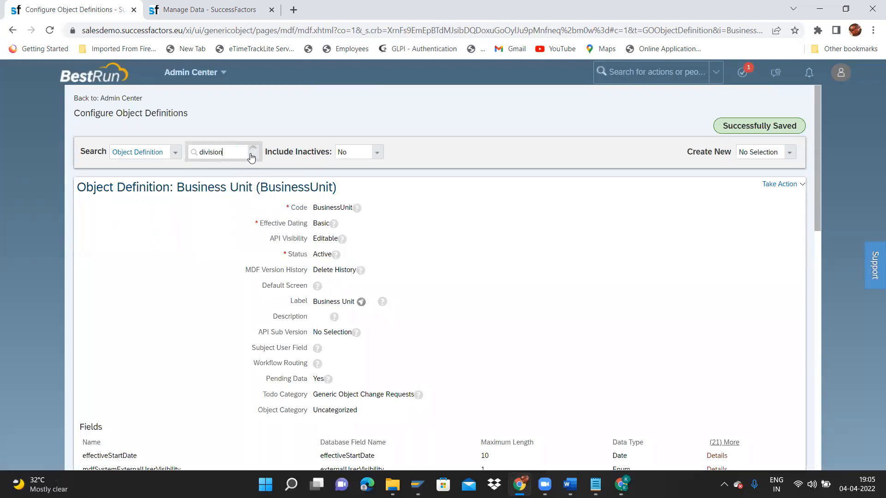
left_click(227, 167)
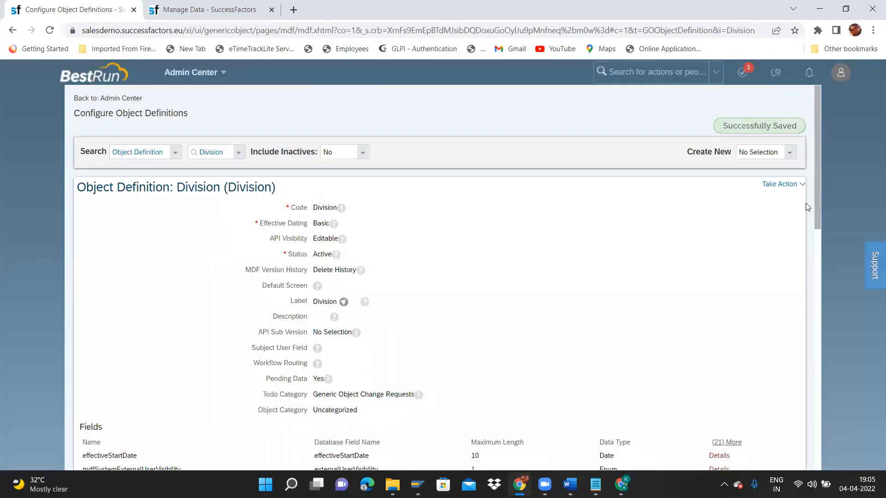
left_click(784, 184)
left_click(757, 199)
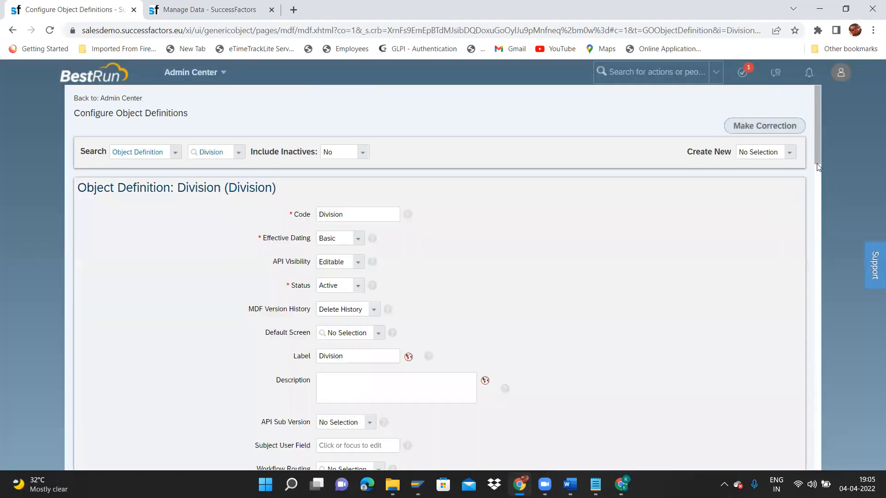
scroll(822, 266, "down", 20)
scroll(836, 436, "up", 6)
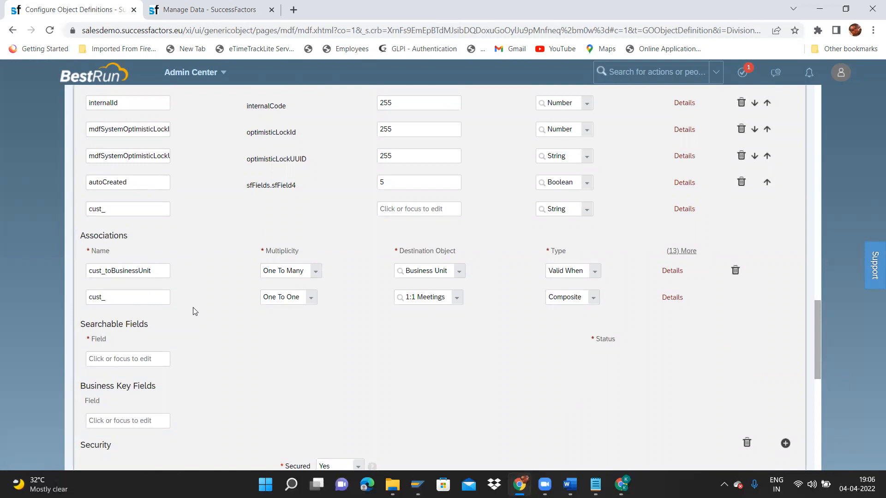
Review the cust_toBusinessUnit association's Details and return to the top.
left_click_drag(149, 271, 40, 271)
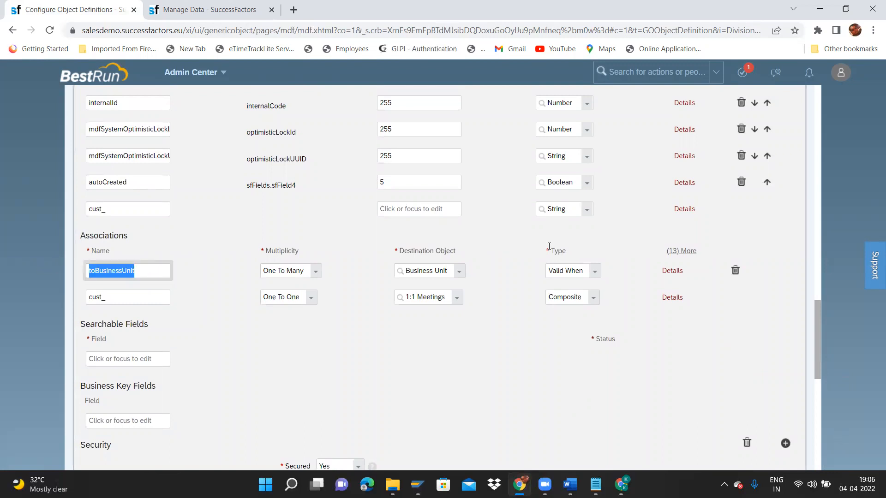
left_click(673, 271)
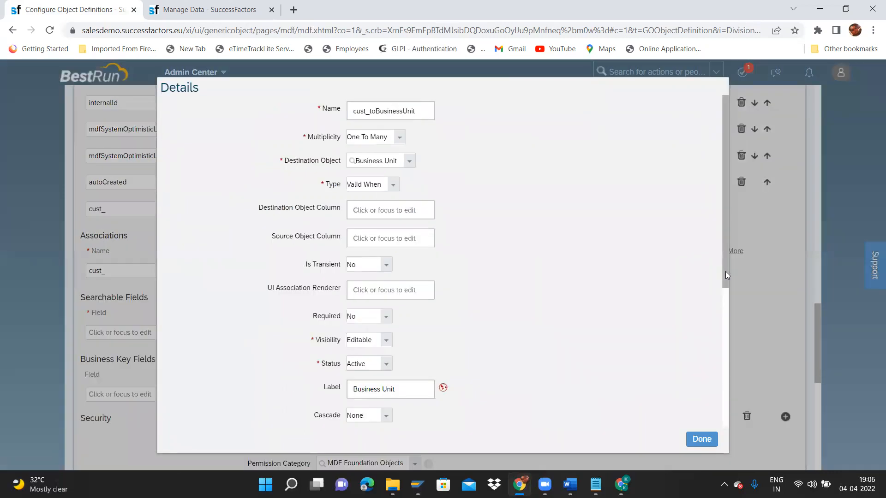
left_click_drag(725, 271, 741, 419)
left_click(711, 441)
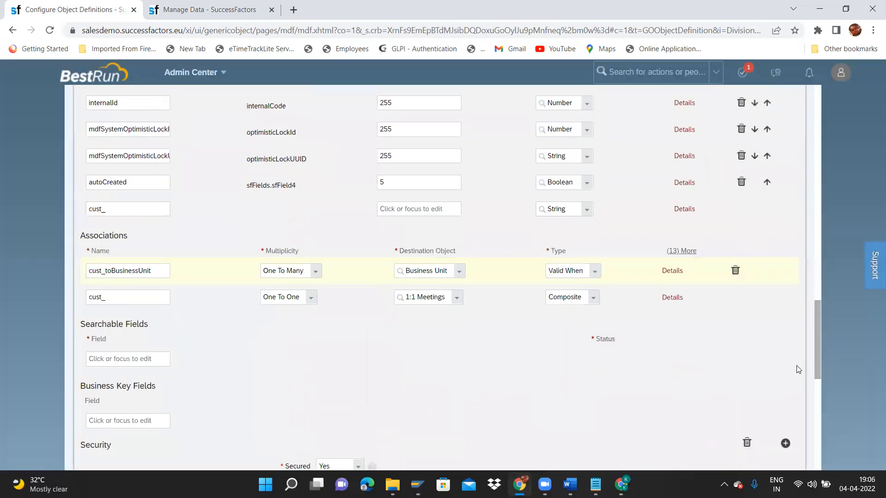
left_click_drag(815, 347, 857, 88)
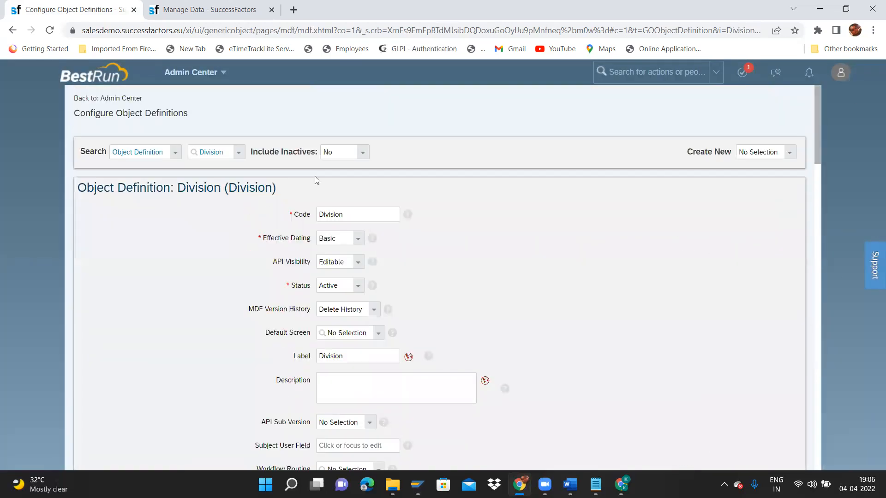
Open the Department object definition for Make Correction.
left_click(238, 153)
type("department")
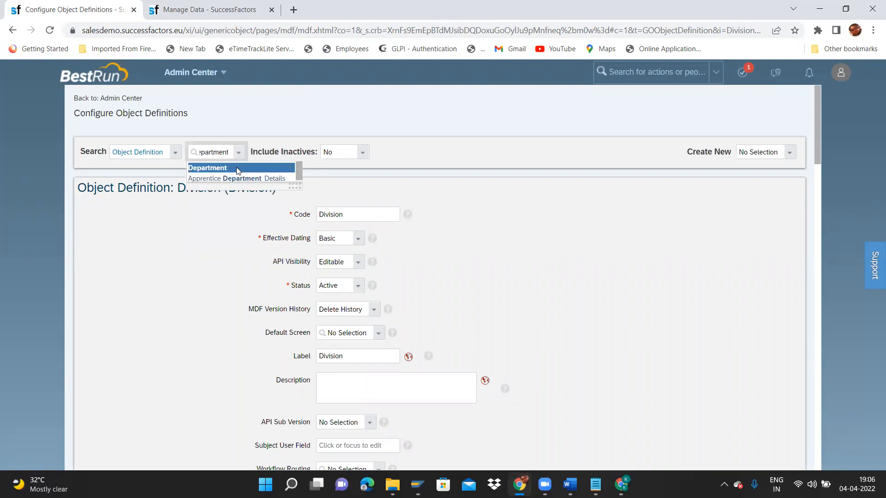
left_click(236, 167)
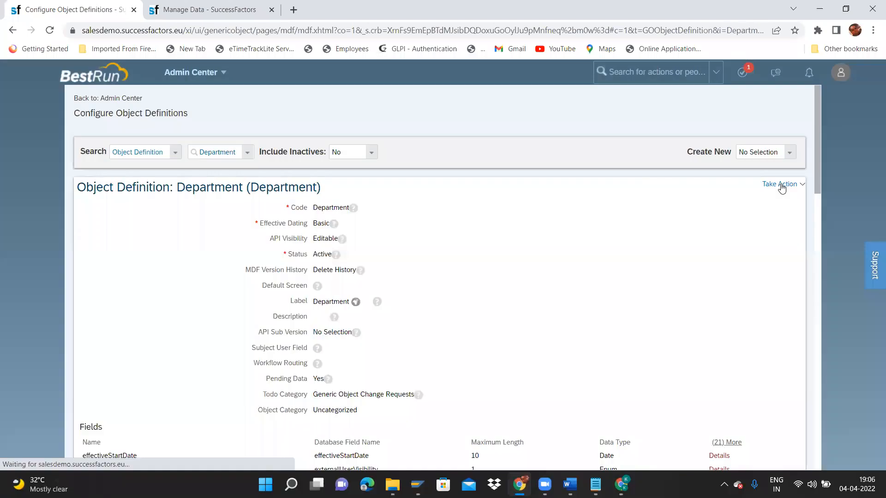
left_click(788, 187)
left_click(759, 194)
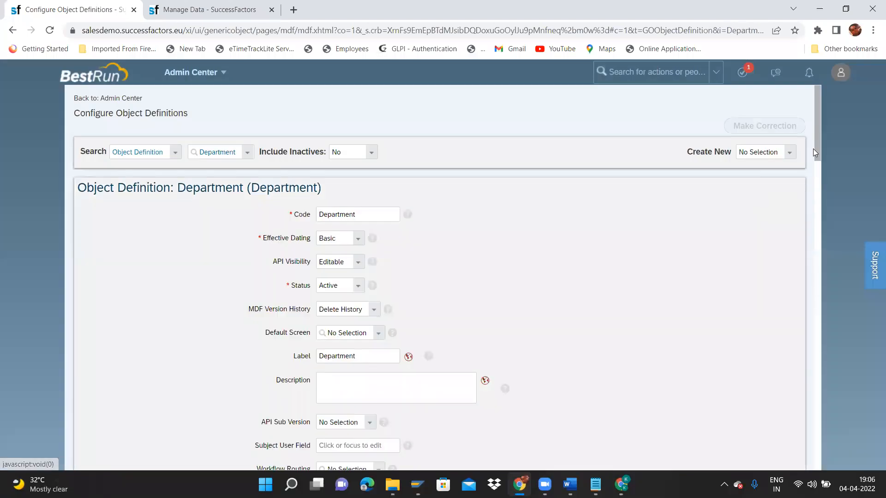
left_click_drag(819, 235, 826, 376)
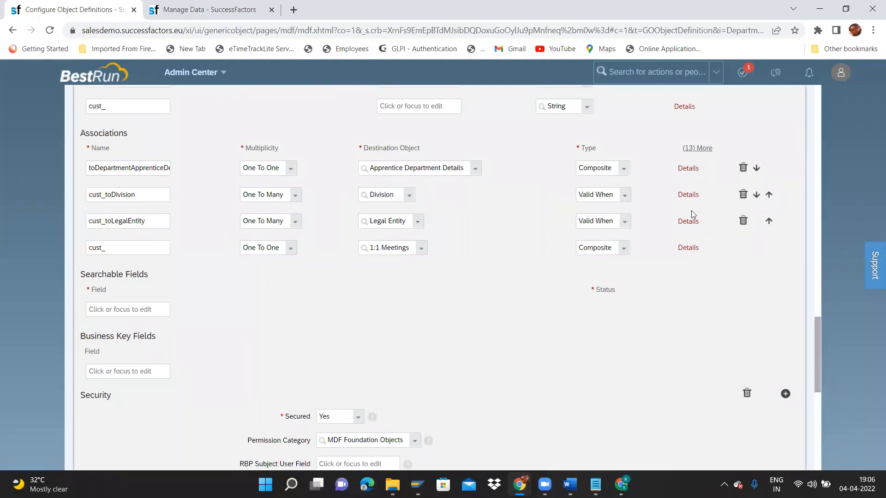
Delete the cust_toLegalEntity association and save Department, confirming with Yes.
left_click(742, 220)
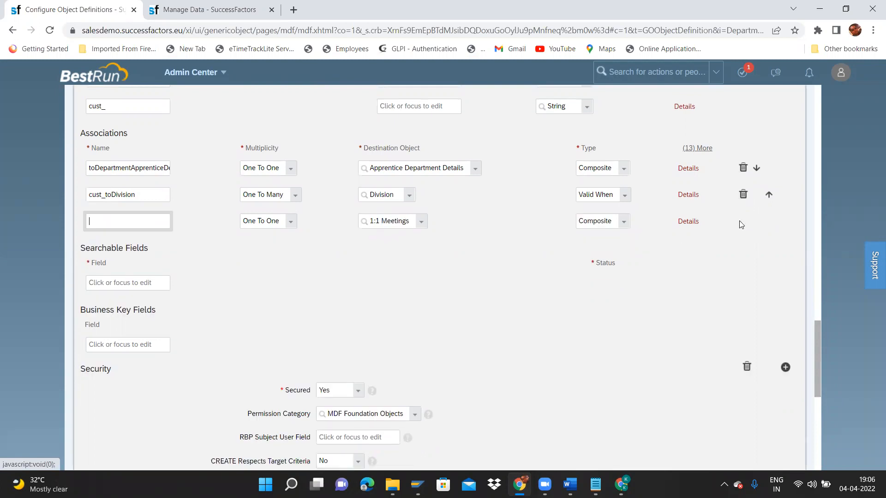
left_click(147, 188)
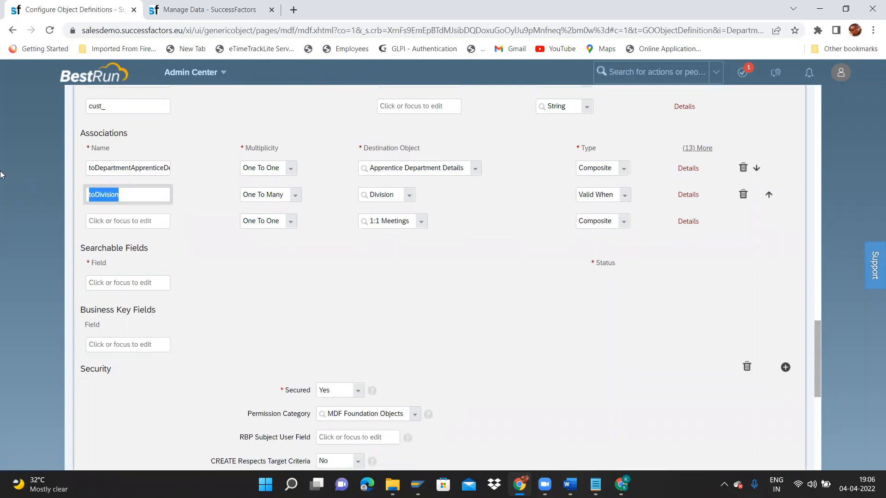
left_click_drag(816, 360, 816, 444)
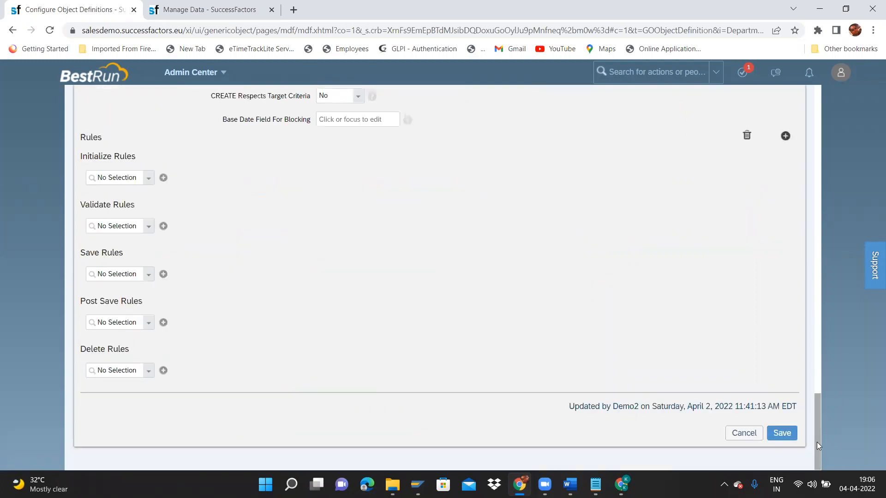
left_click(781, 434)
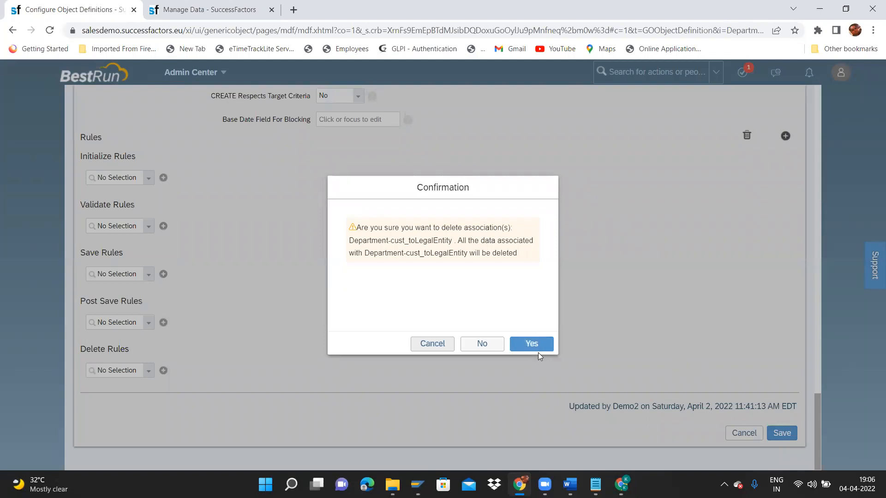
left_click(537, 340)
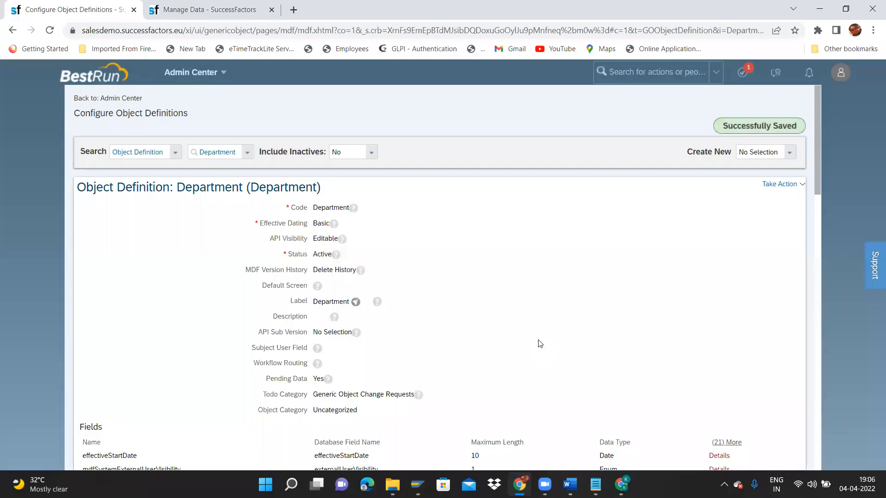
Clear the 'Sub de' object definition search and show the Create New options.
left_click(249, 159)
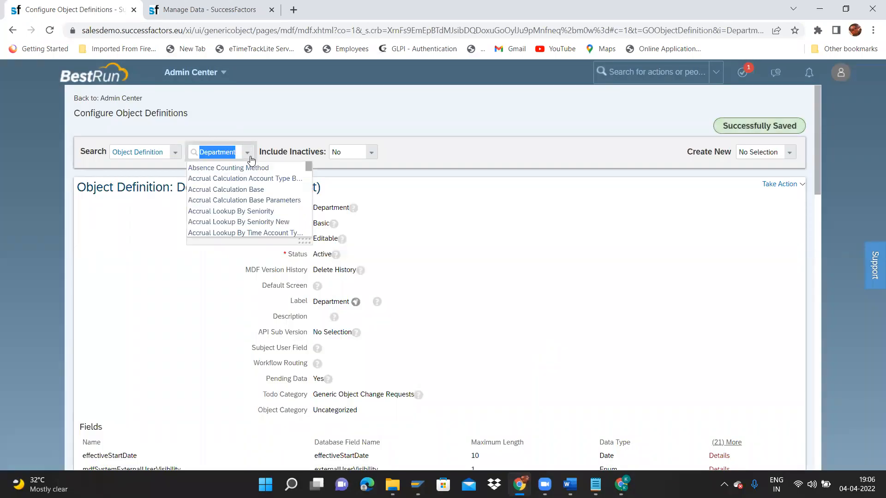
type("Sub")
left_click(249, 157)
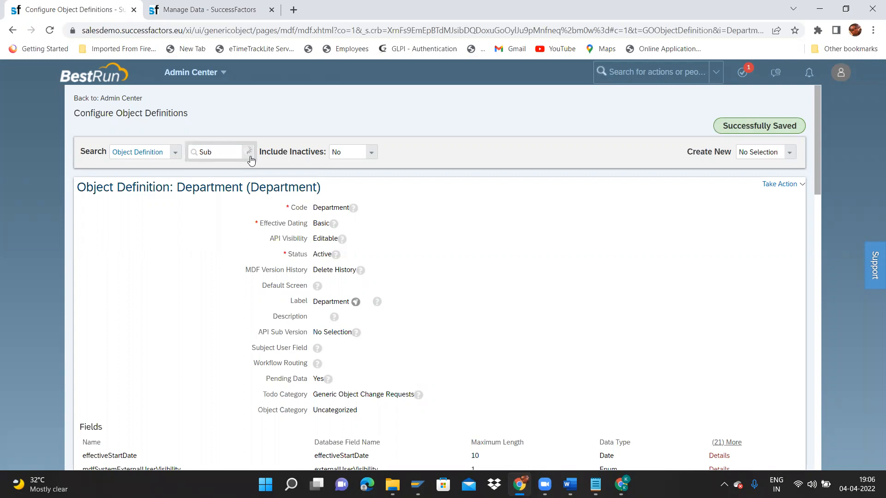
type("ub de")
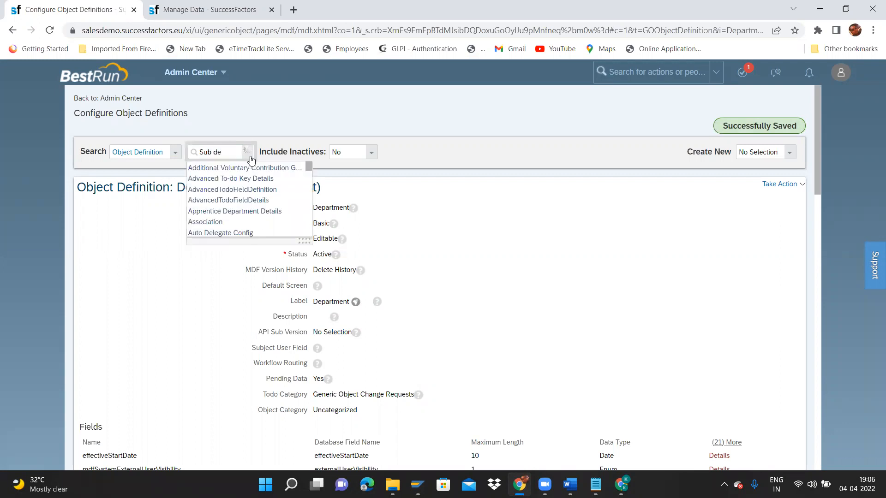
key("BackSpace")
key("BackSpace")
key("BackSpace")
key("BackSpace")
key("BackSpace")
key("BackSpace")
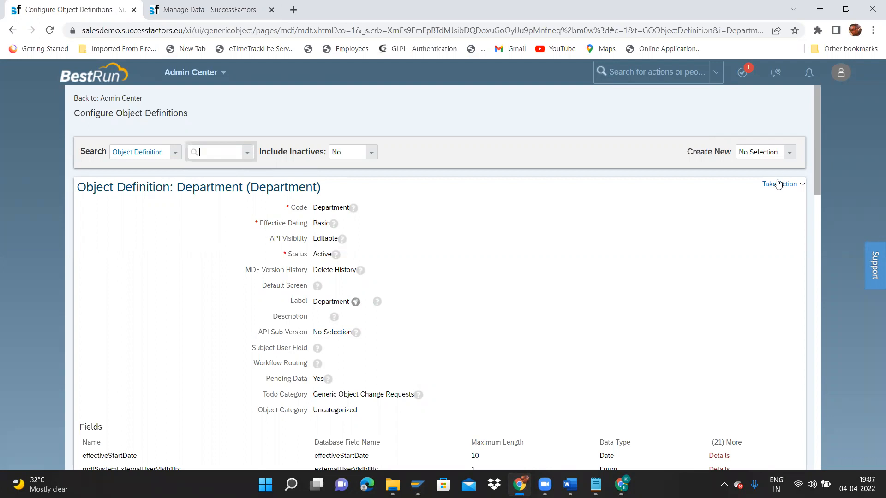
left_click(790, 155)
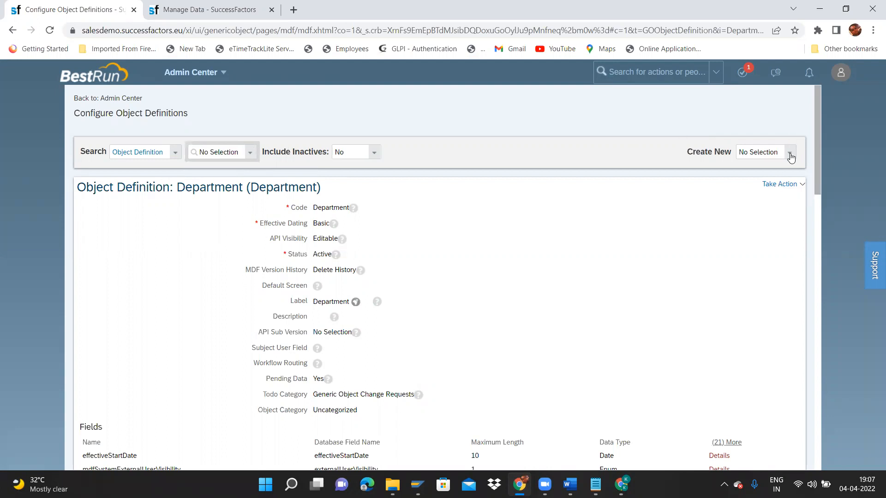
left_click(790, 156)
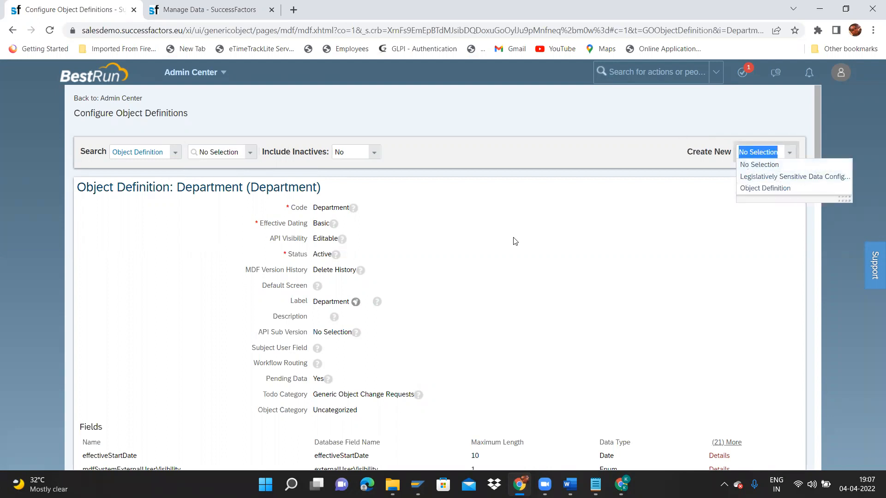
Create a new object definition with code ITC_SubDepartment and Basic effective dating.
left_click(764, 190)
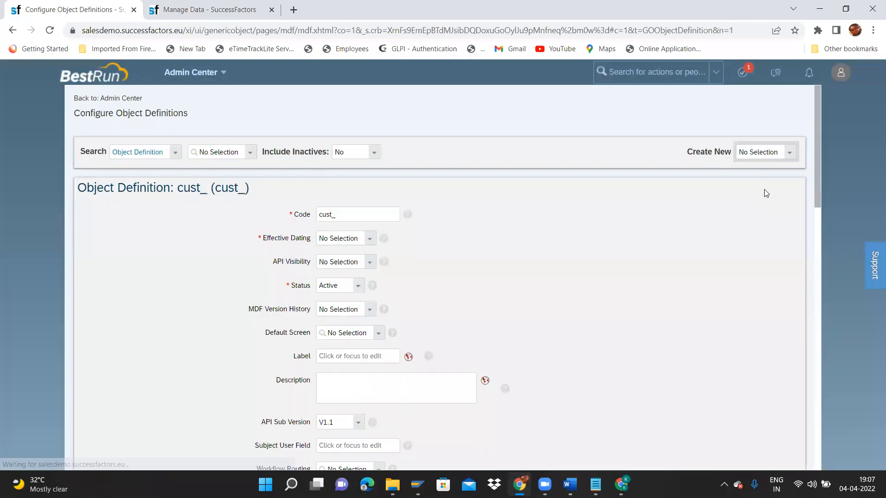
scroll(821, 181, "down", 1)
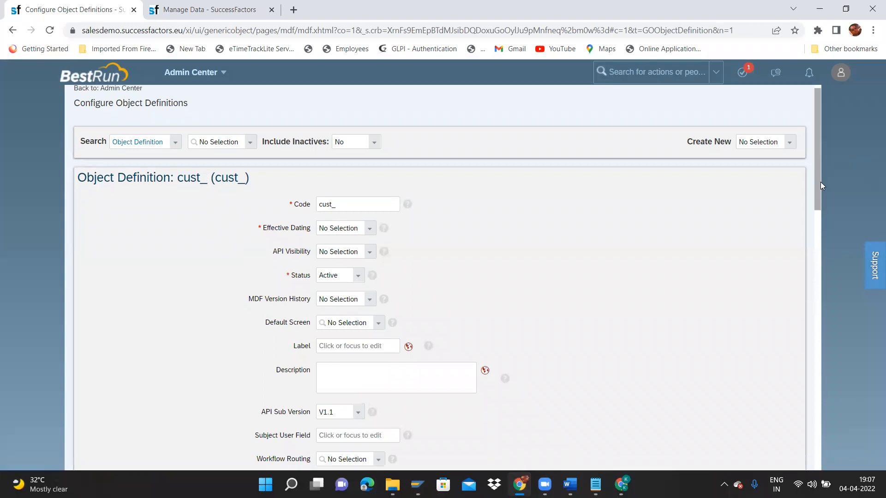
scroll(821, 160, "up", 1)
left_click(346, 218)
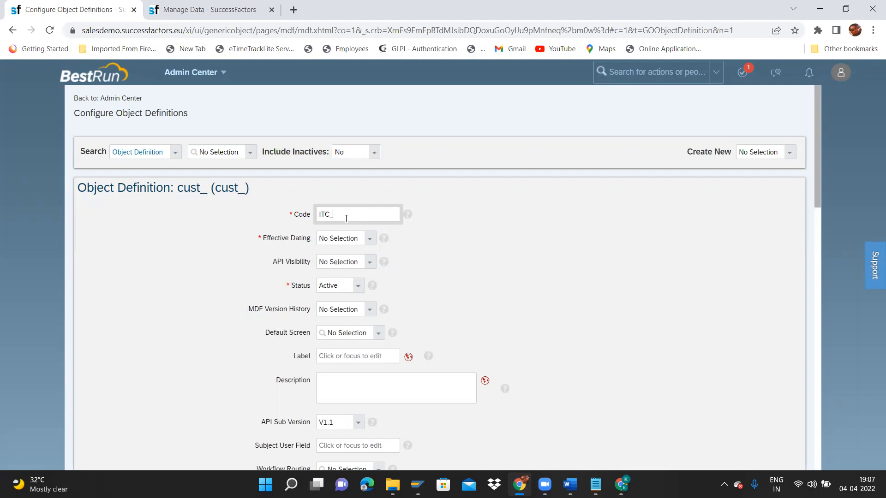
type("ubDepartment")
left_click(369, 240)
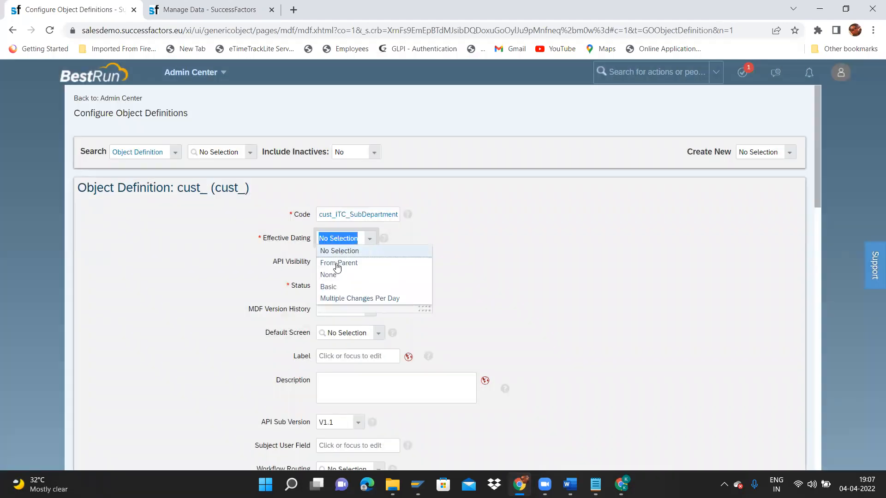
left_click(343, 264)
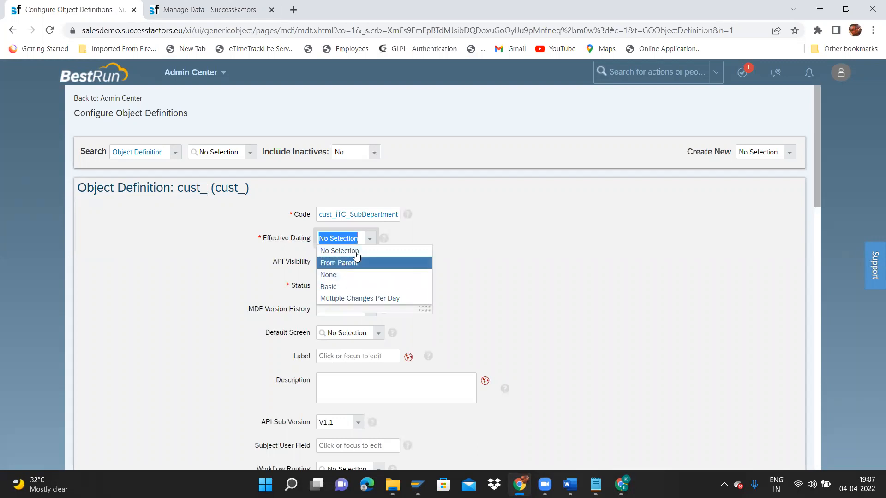
left_click(338, 239)
left_click(330, 286)
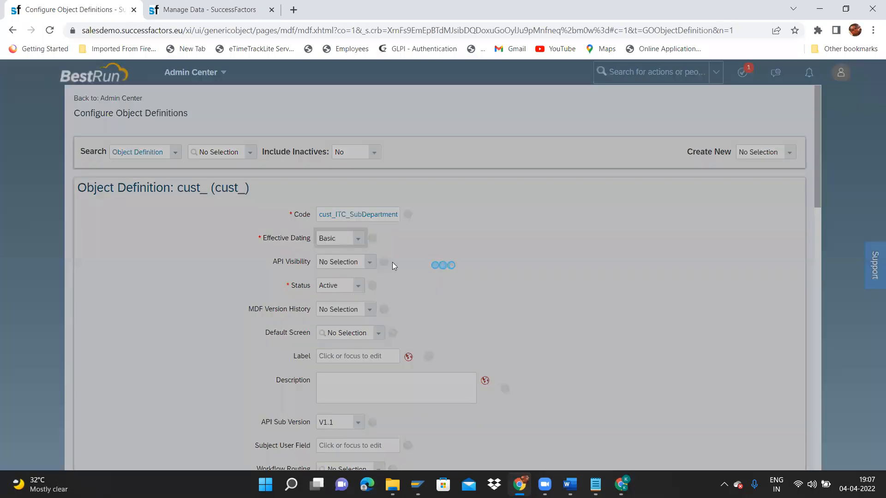
left_click(530, 329)
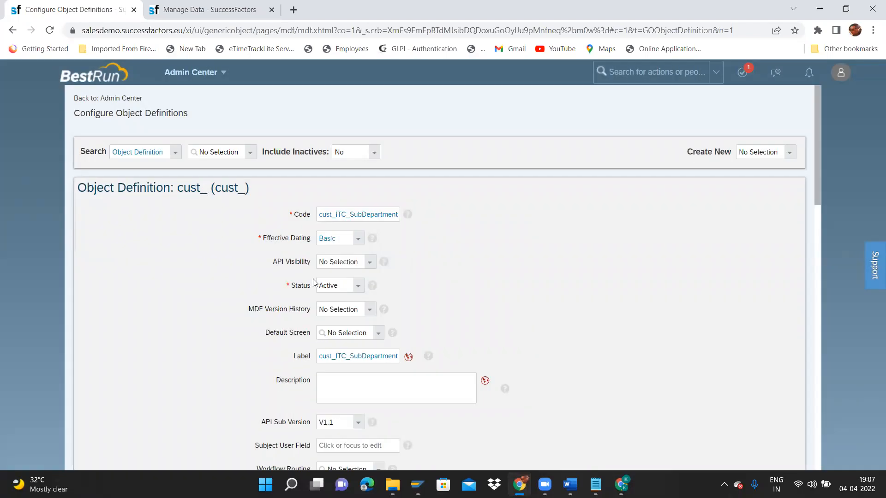
Set API Visibility to Editable and MDF Version History to Delete History.
left_click(369, 263)
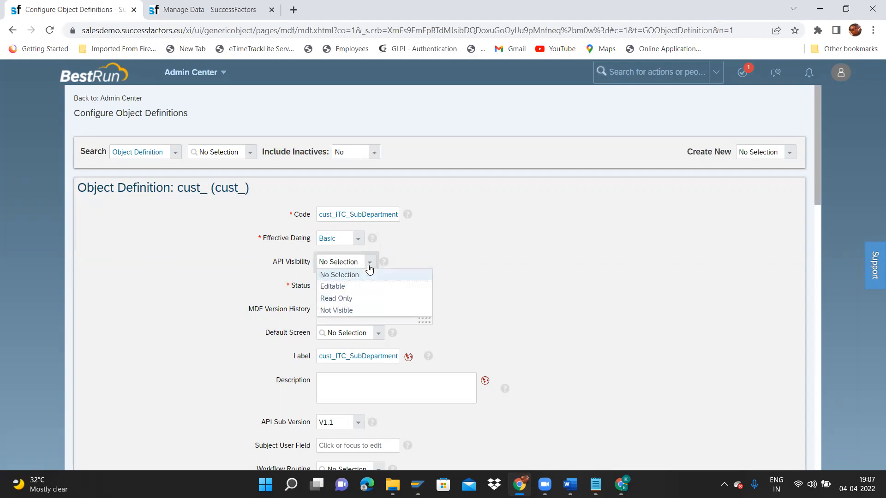
left_click(350, 288)
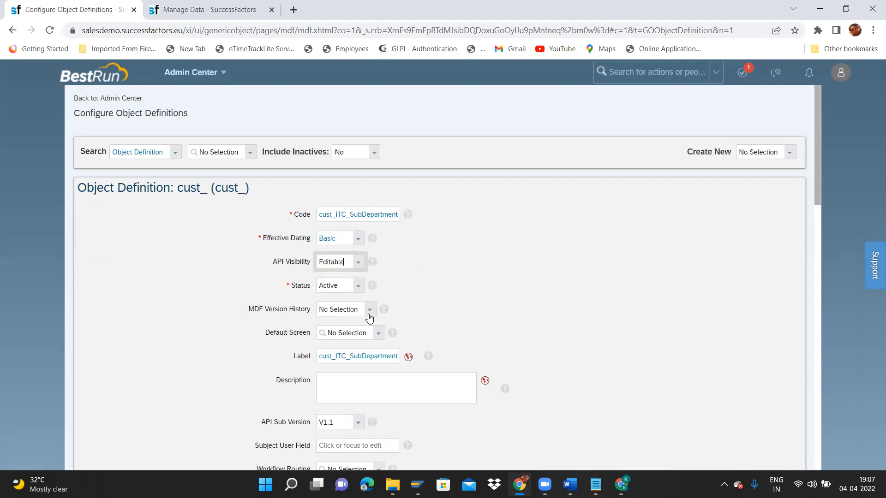
left_click(370, 310)
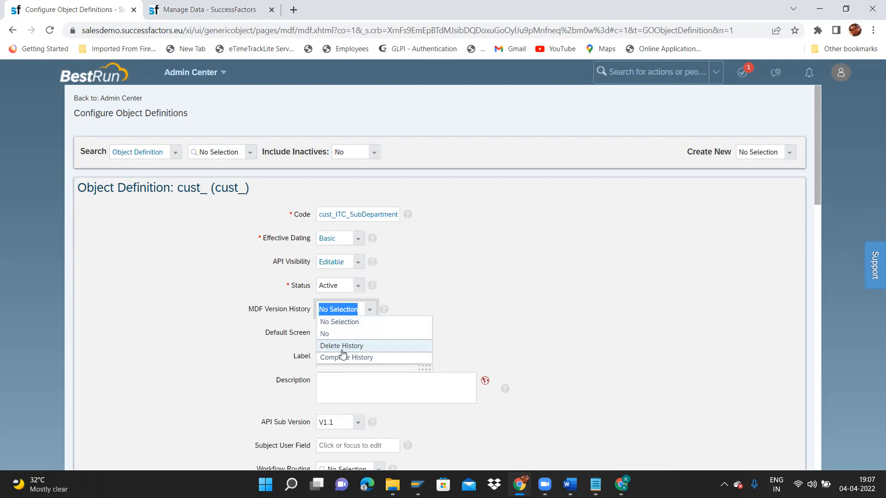
left_click(342, 347)
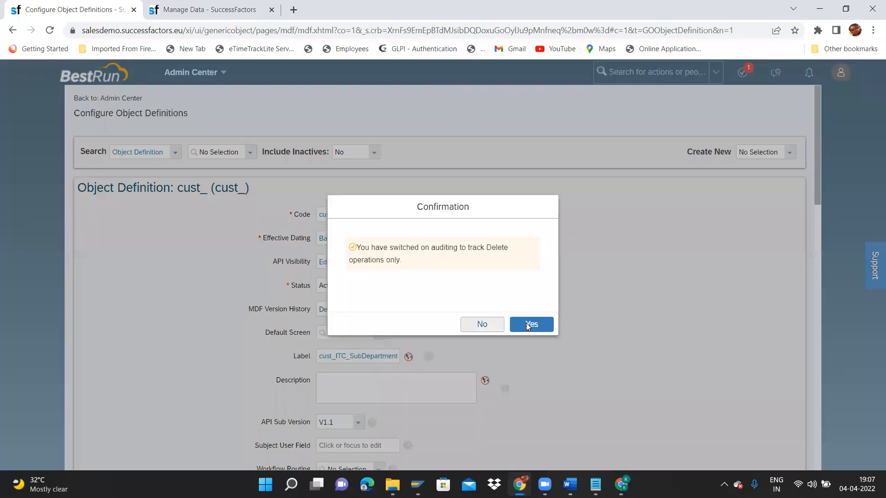
left_click(536, 325)
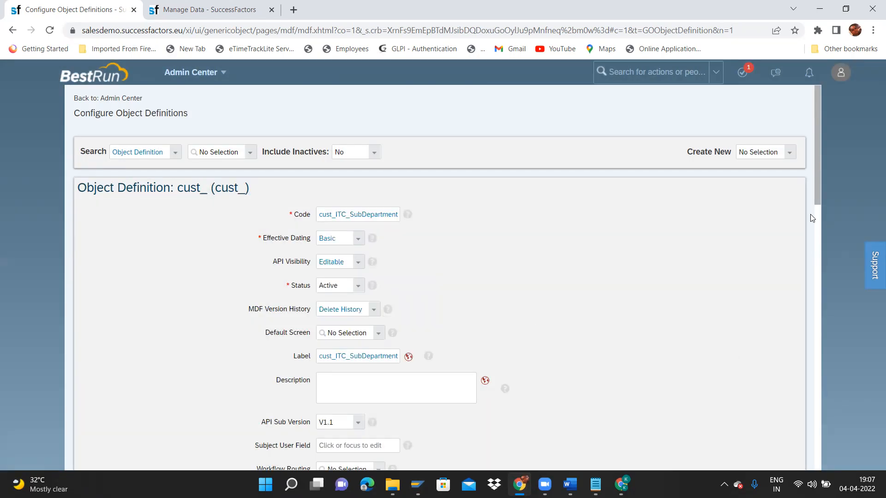
left_click_drag(818, 186, 824, 225)
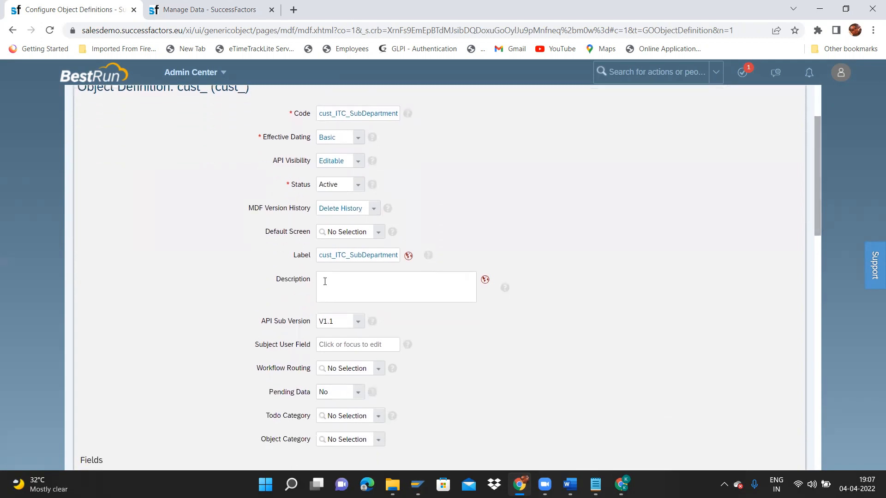
Replace the label with 'ITC Sub Department' and copy it into Default Value and English (UK) translations.
double_click(323, 254)
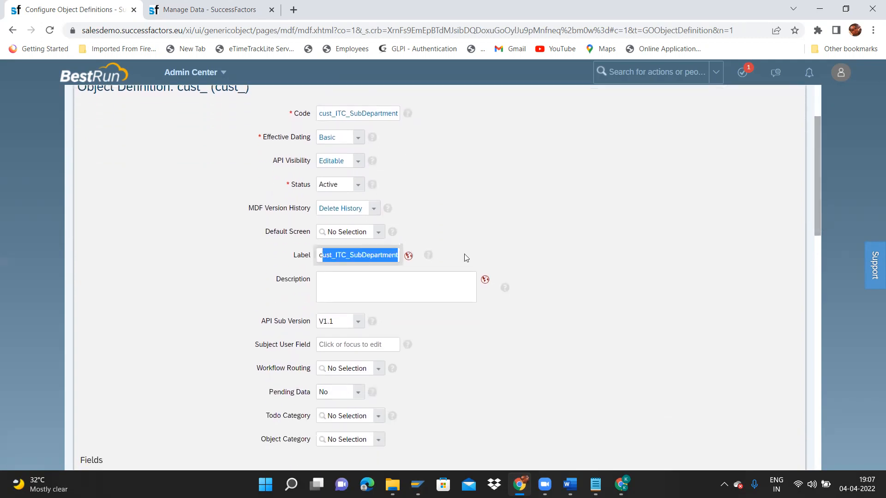
type("cT")
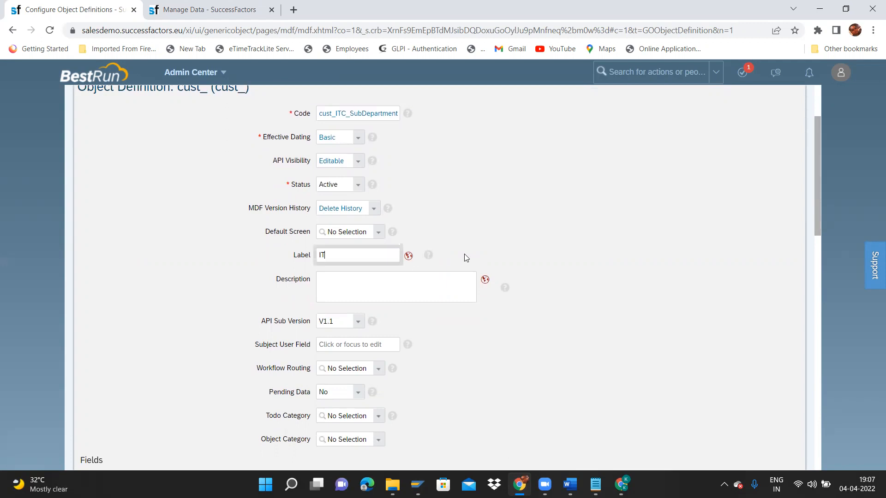
type("C SubDepartment")
left_click_drag(382, 255, 234, 264)
key("ctrl+c")
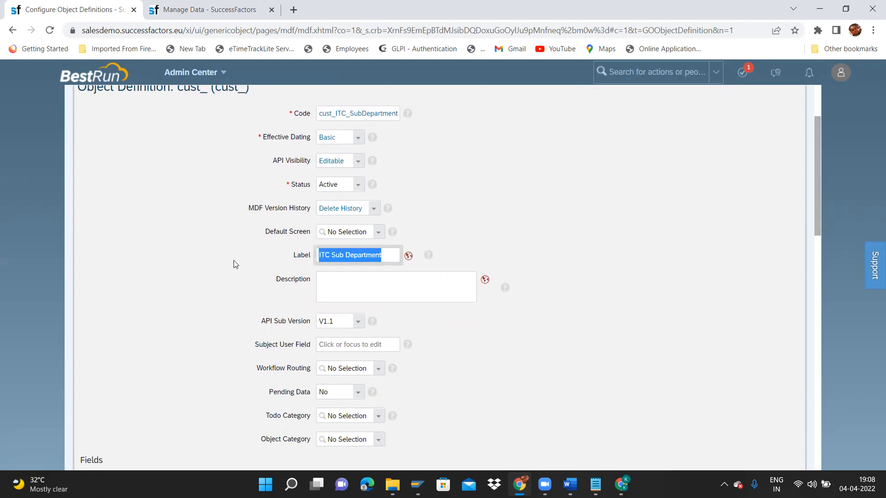
left_click(409, 256)
left_click_drag(407, 111, 655, 113)
key("ctrl+v")
key("Tab")
key("ctrl+v")
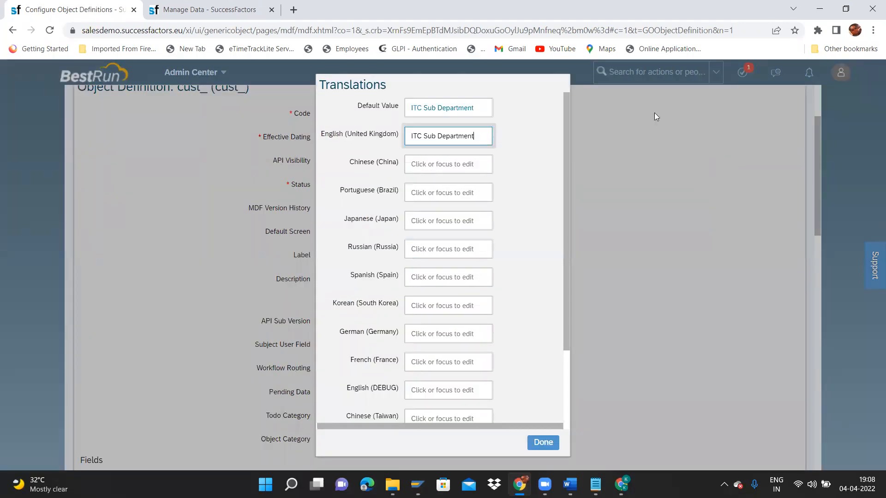
left_click(542, 443)
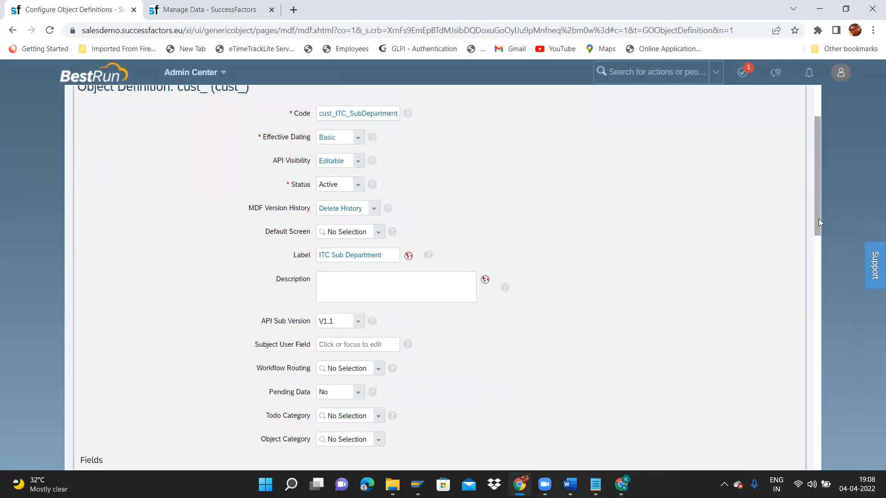
scroll(825, 248, "down", 2)
Leave Subject User Field blank and set Todo Category to Generic Object Change Requests.
left_click(339, 235)
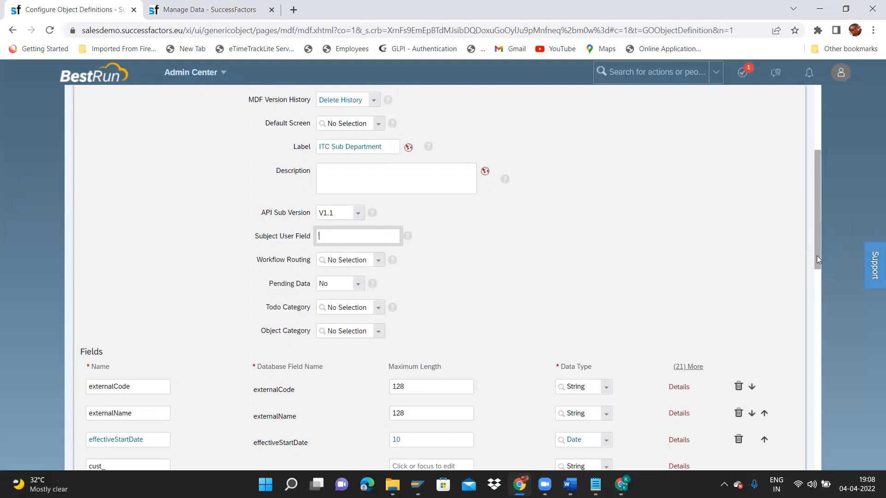
left_click_drag(817, 257, 820, 273)
left_click(410, 224)
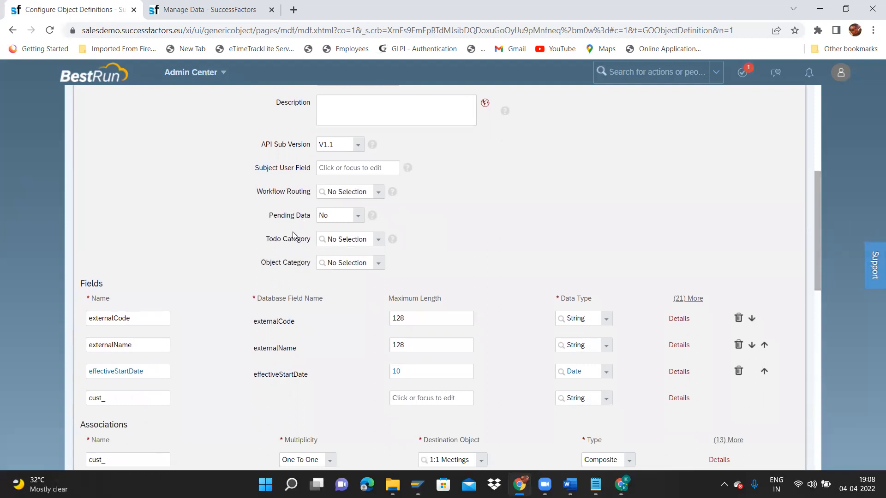
left_click_drag(252, 195, 310, 191)
left_click(379, 239)
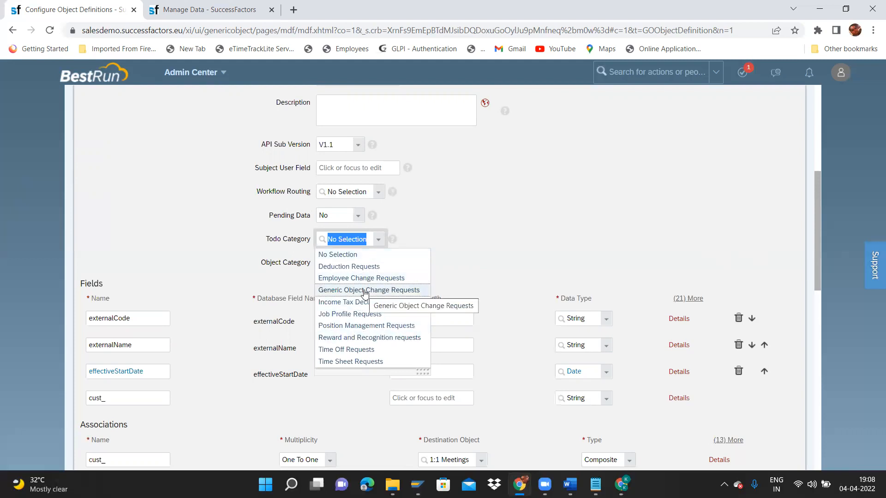
left_click(365, 291)
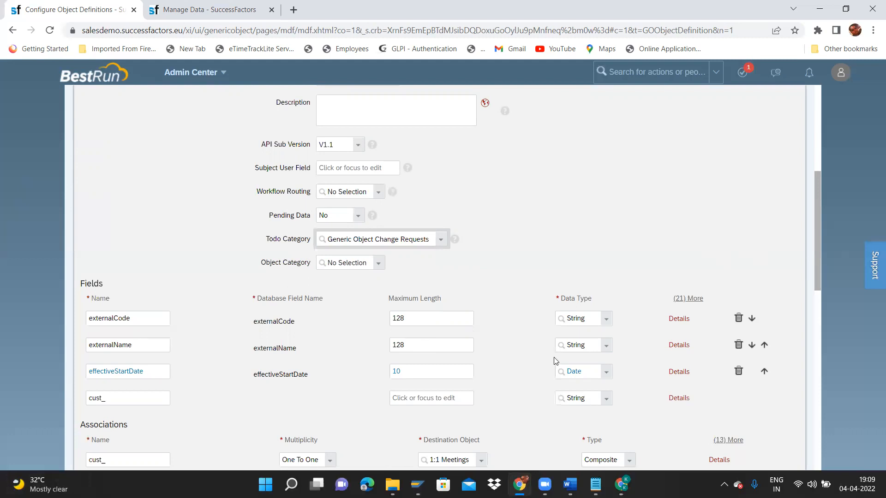
In the externalCode field details, change the label to 'ITC Sub Department Code'.
left_click(679, 320)
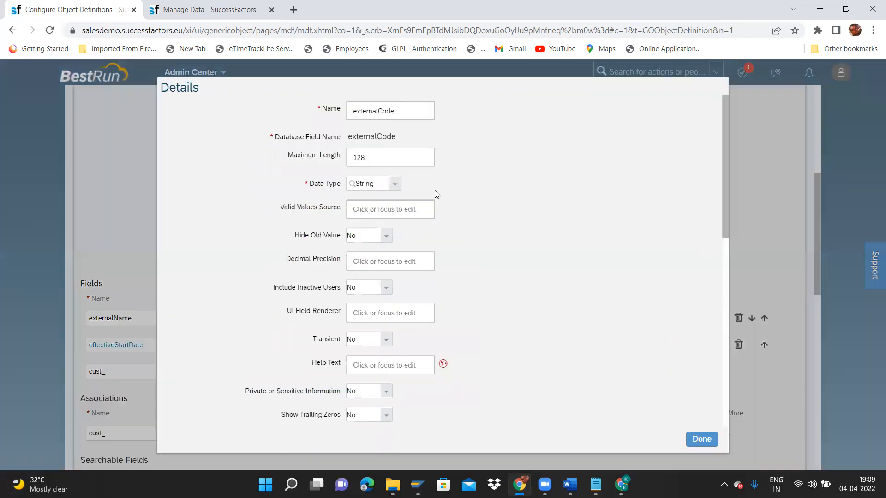
left_click_drag(725, 211, 728, 289)
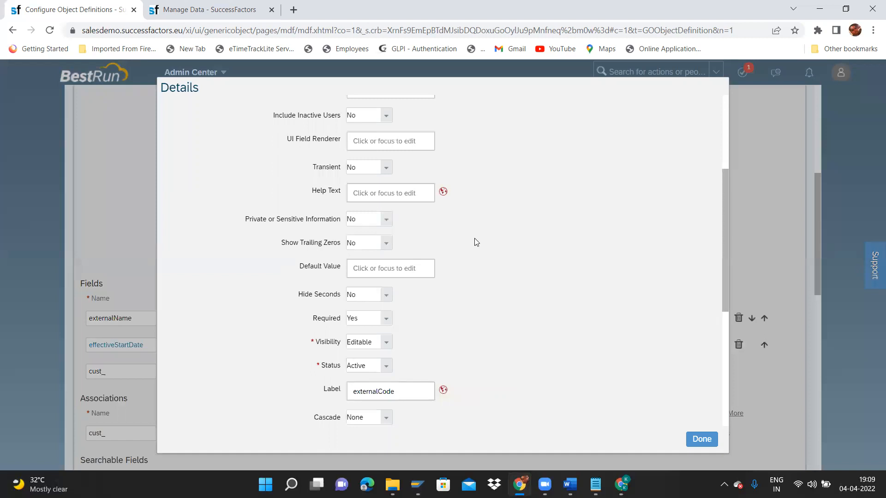
mouse_move(725, 278)
left_mouse_down()
mouse_move(725, 285)
mouse_move(742, 234)
mouse_move(738, 276)
left_mouse_up()
scroll(738, 281, "down", 1)
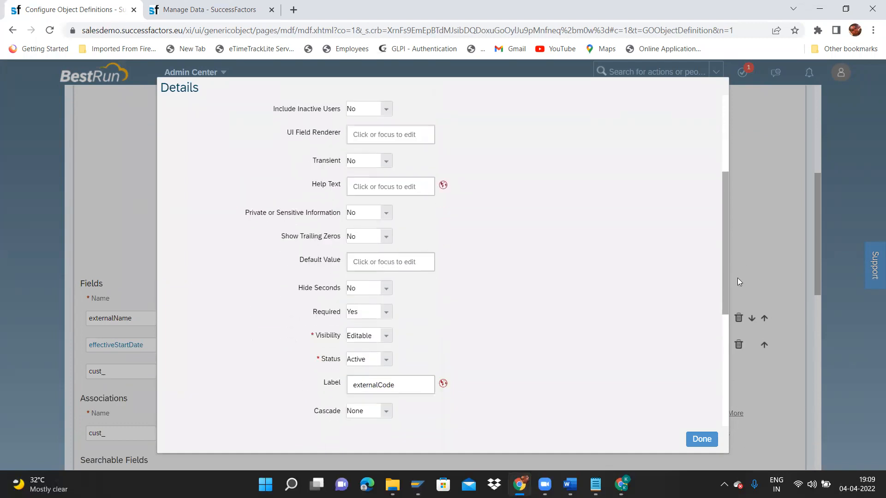
left_click(404, 385)
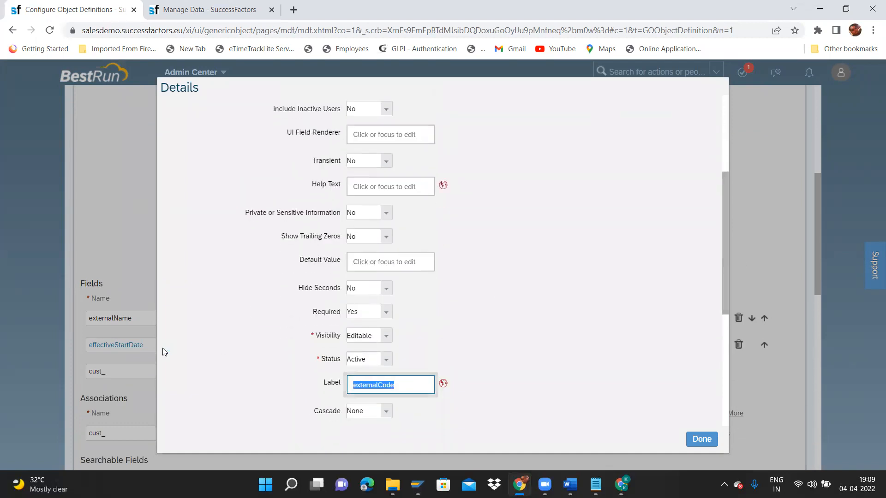
type("ITC Sub Department Code")
key("ctrl+shift+Left")
key("ctrl+shift+Left")
key("ctrl+shift+Left")
key("ctrl+shift+Left")
key("ctrl+c")
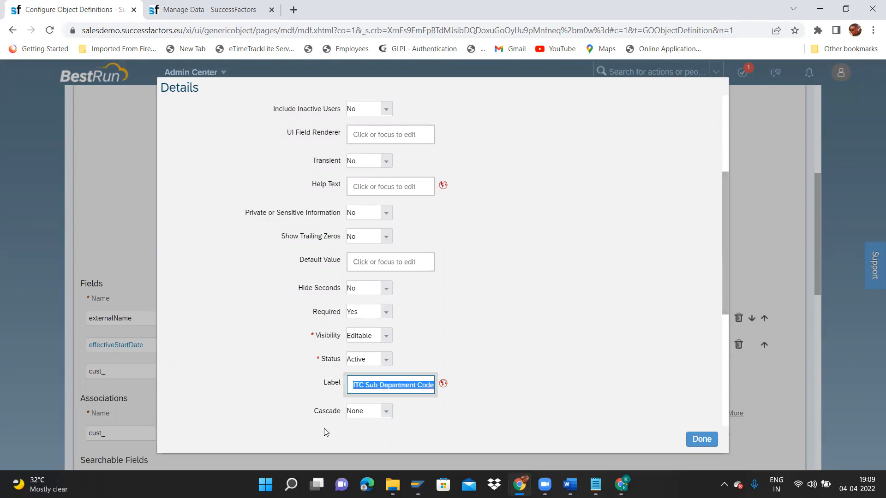
left_click(435, 387)
Put 'ITC Sub Department Code' into the default and English (UK) label translations, then close the details.
left_click(442, 384)
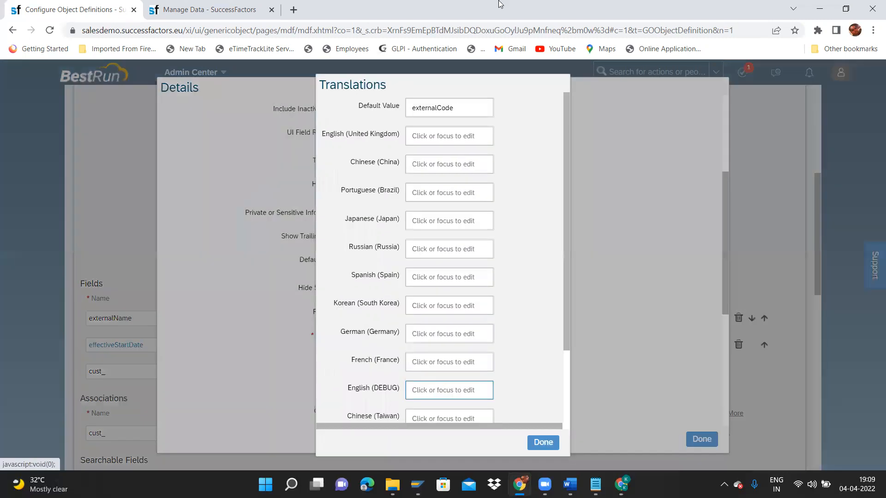
key("ctrl+a")
key("ctrl+v")
key("Tab")
key("ctrl+v")
left_click(543, 444)
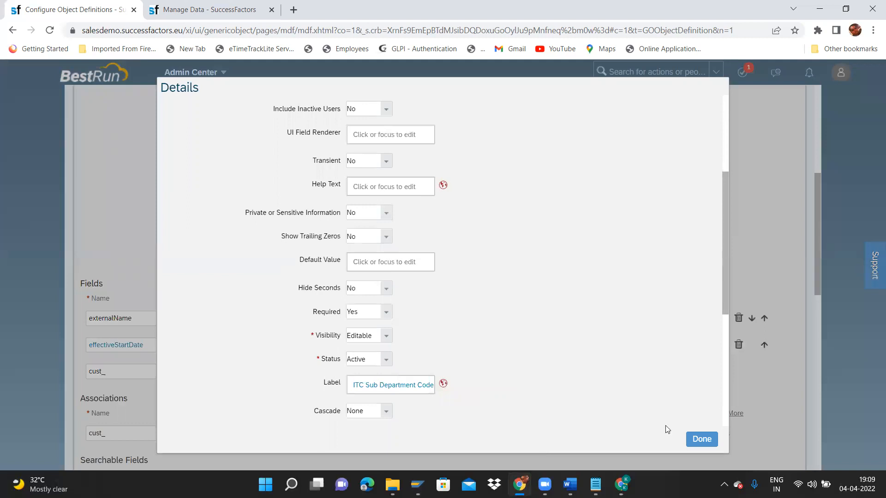
left_click(705, 439)
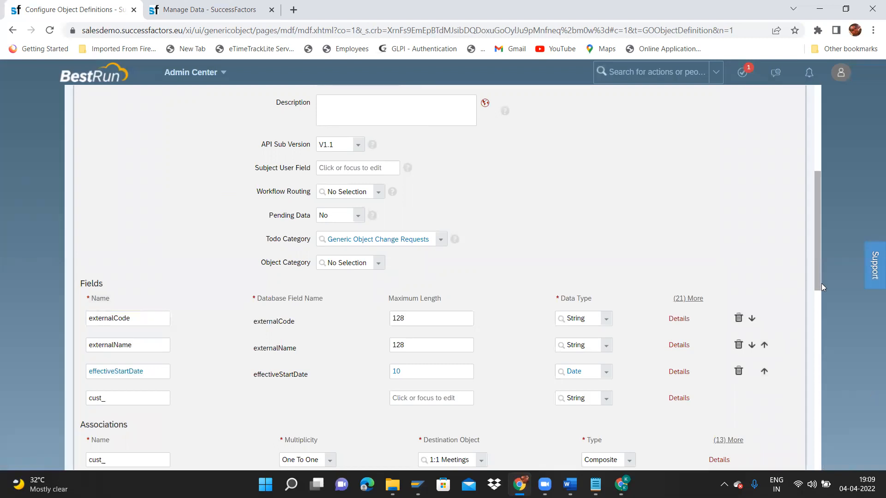
left_click_drag(817, 280, 819, 290)
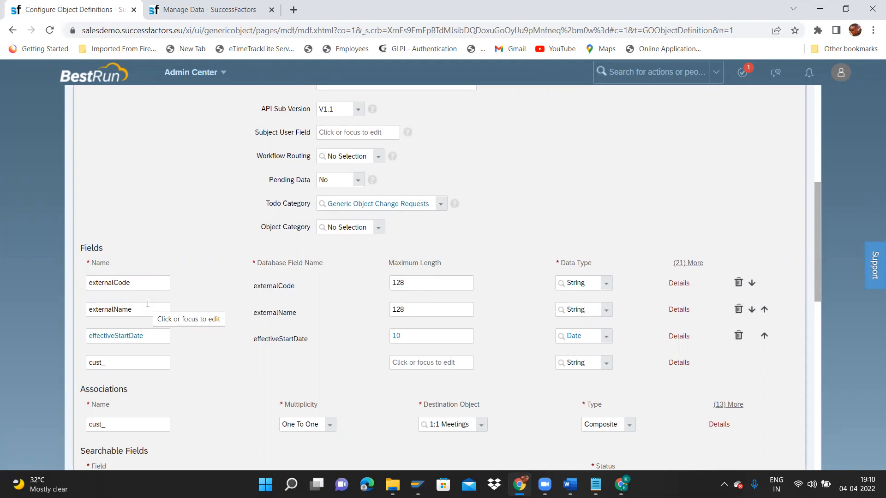
In the externalName field details, change the label to 'ITC Sub Department Name'.
left_click(682, 311)
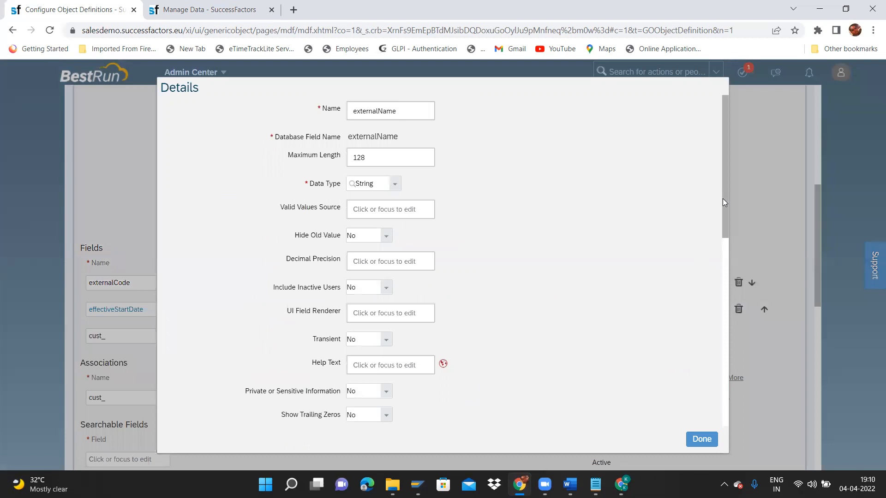
scroll(728, 232, "down", 2)
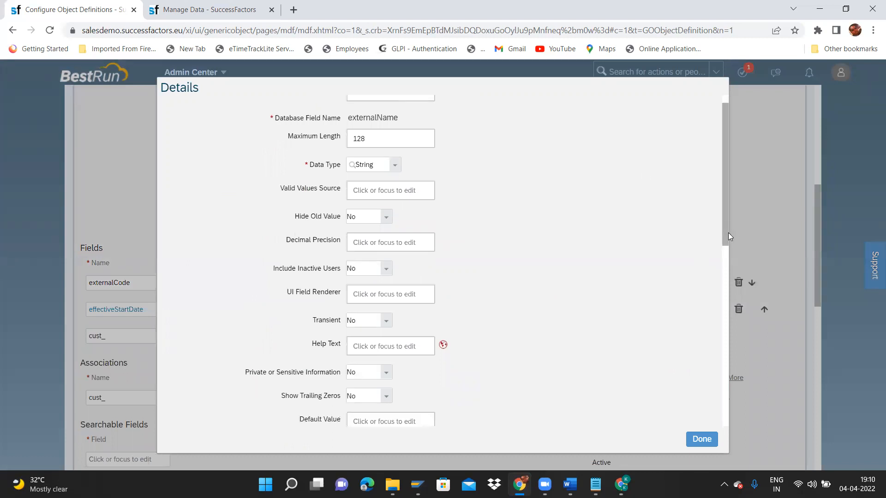
scroll(728, 233, "up", 2)
left_click_drag(728, 232, 729, 342)
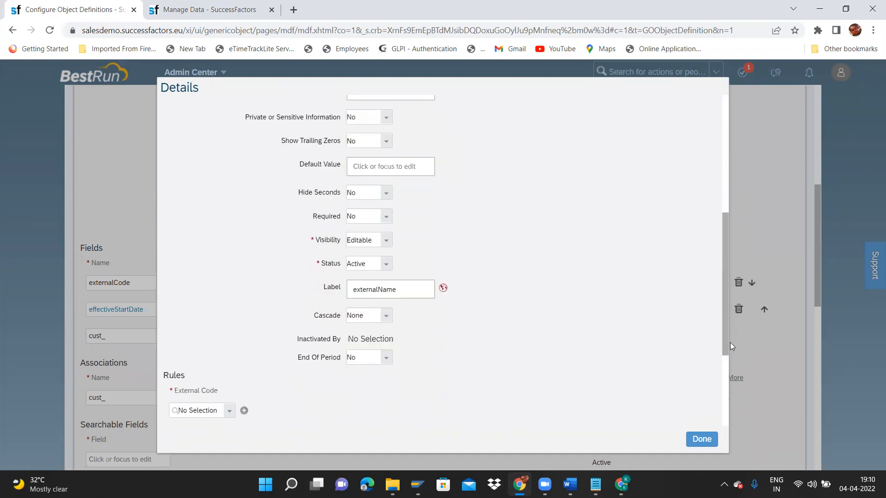
double_click(403, 275)
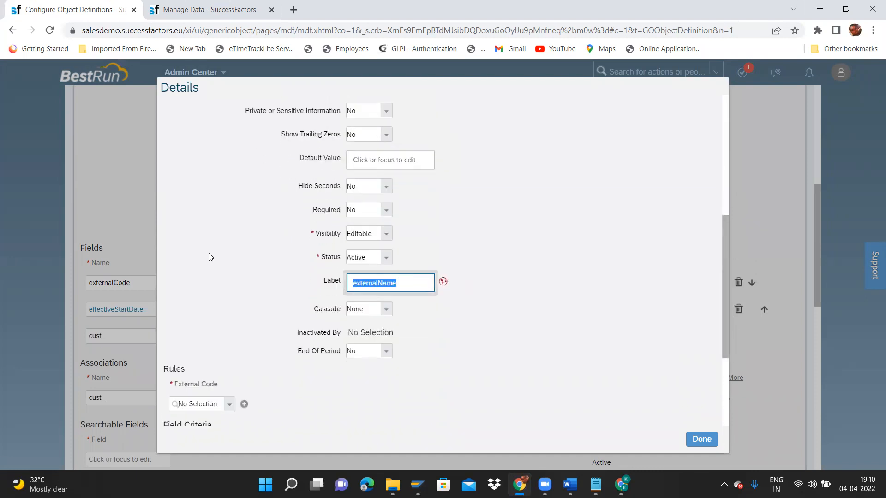
type("ITC Sub Department")
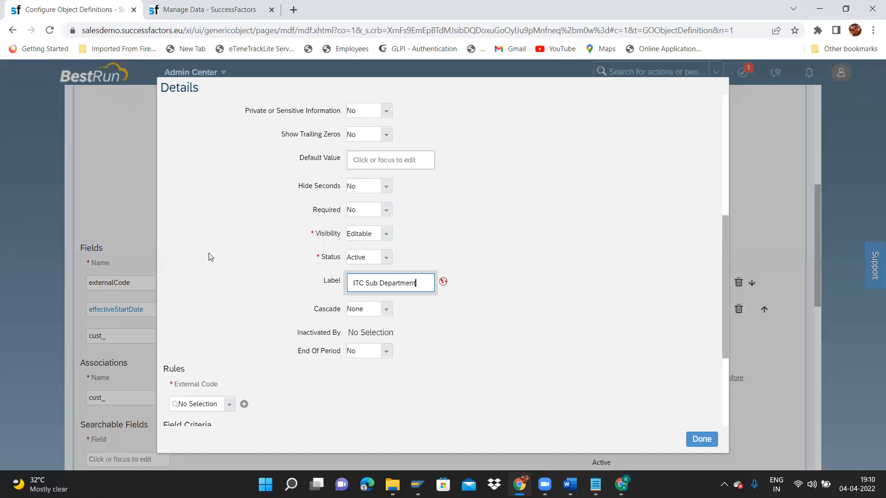
type(" Name")
key("ctrl+shift+Left")
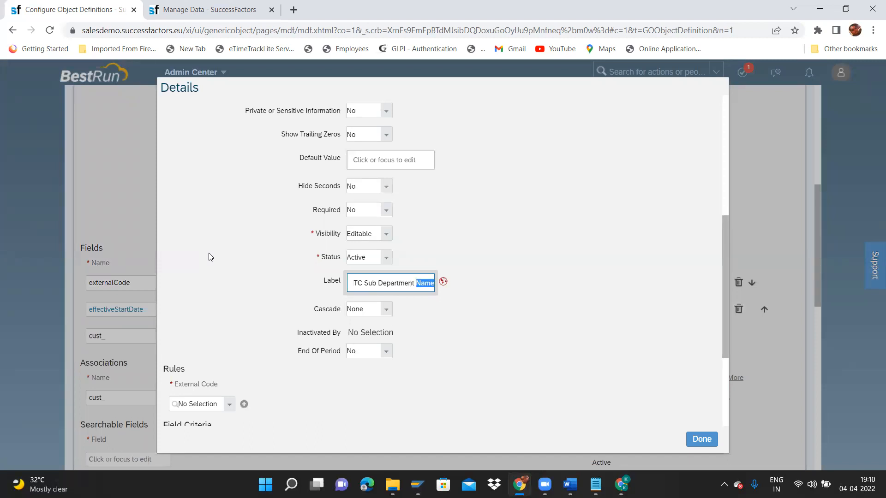
key("ctrl+a")
key("ctrl+c")
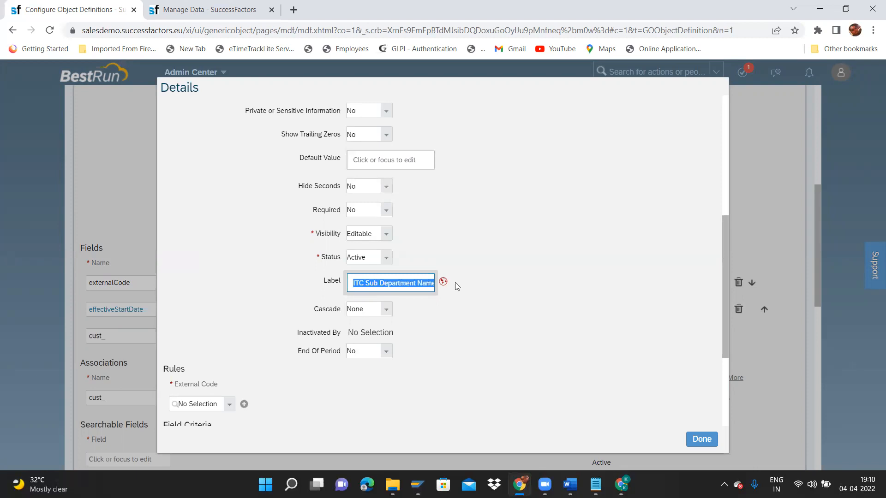
Put 'ITC Sub Department Name' into the default and English (UK) label translations, then close the details.
left_click(443, 282)
key("ctrl+a")
key("ctrl+v")
key("Tab")
key("ctrl+v")
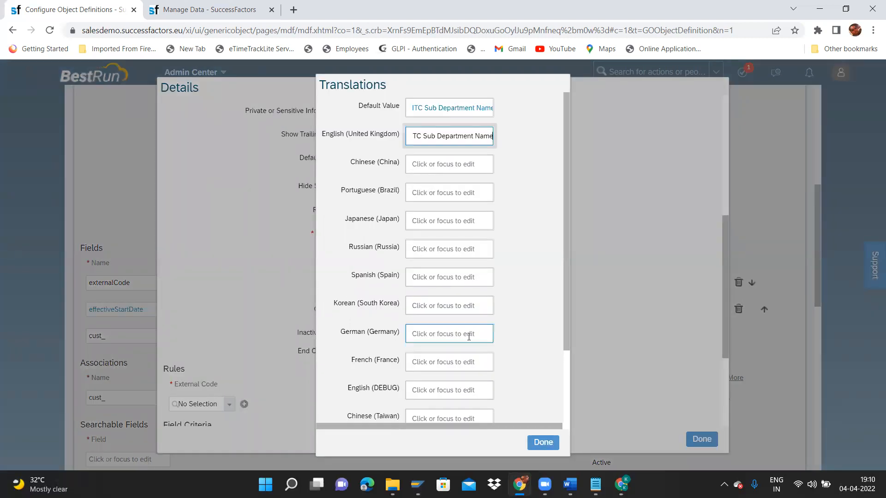
left_click(543, 444)
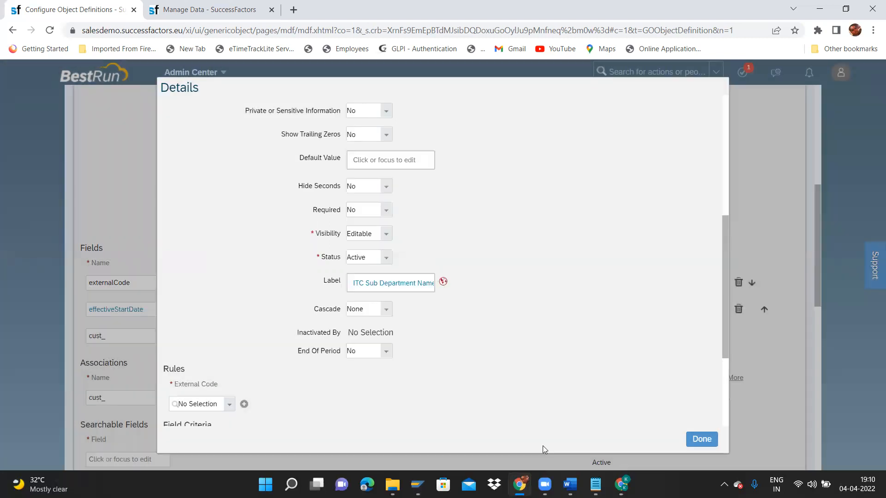
left_click(701, 439)
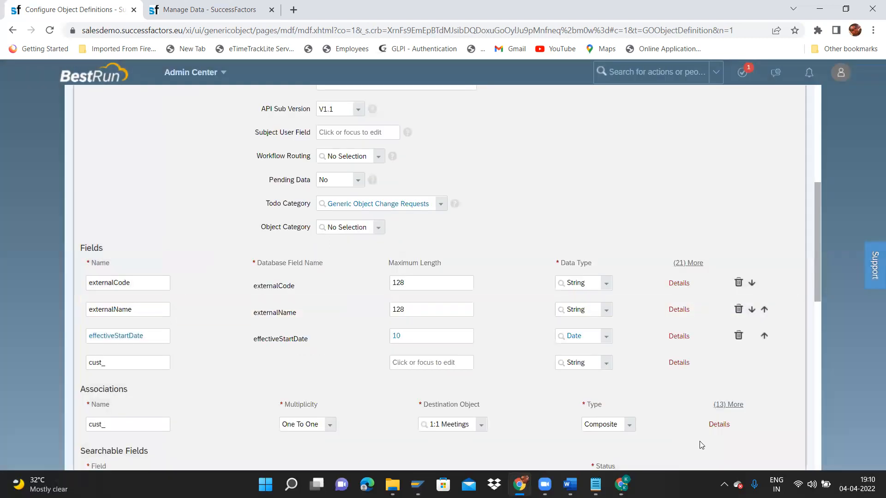
Clear the name of the extra cust_ field row.
left_click(135, 358)
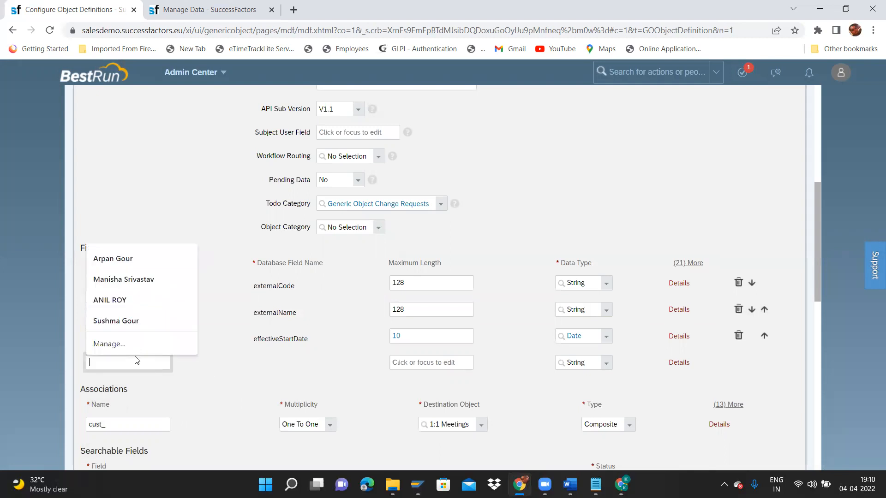
left_click(238, 350)
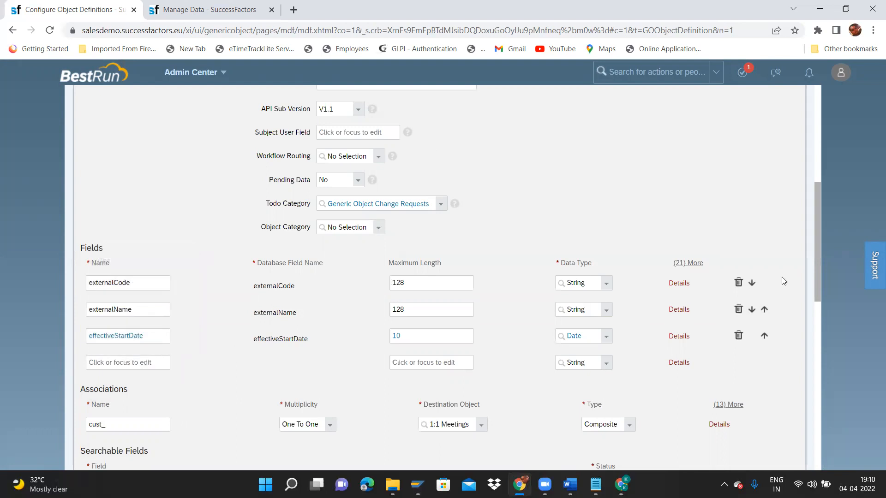
left_click_drag(819, 282, 810, 408)
scroll(811, 409, "down", 2)
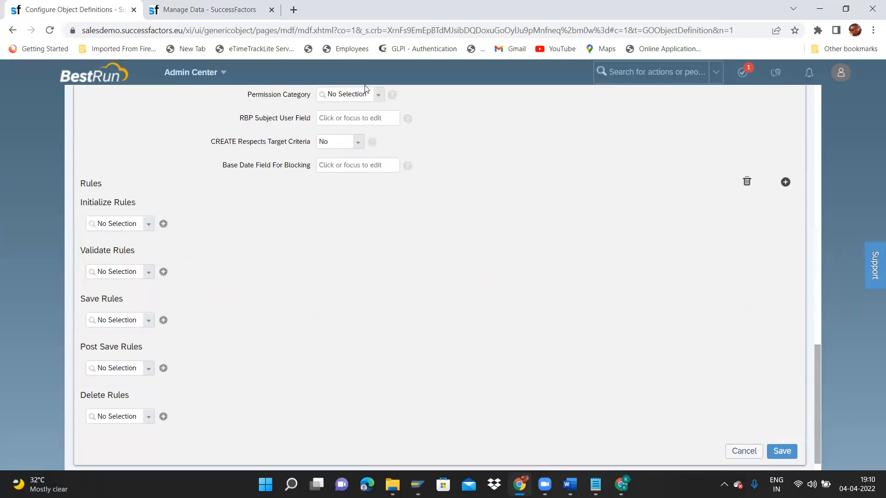
Set Permission Category to MDF Foundation Objects and save the ITC Sub Department definition.
left_click(377, 96)
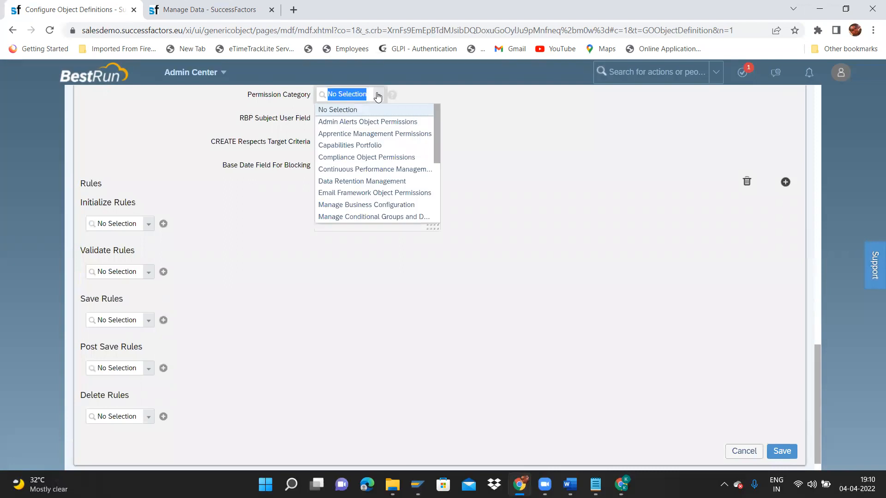
type("MDF")
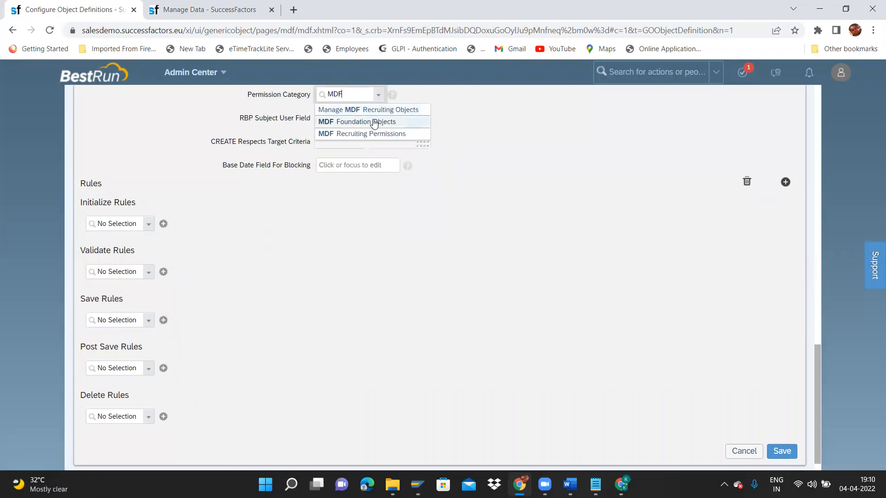
left_click(374, 123)
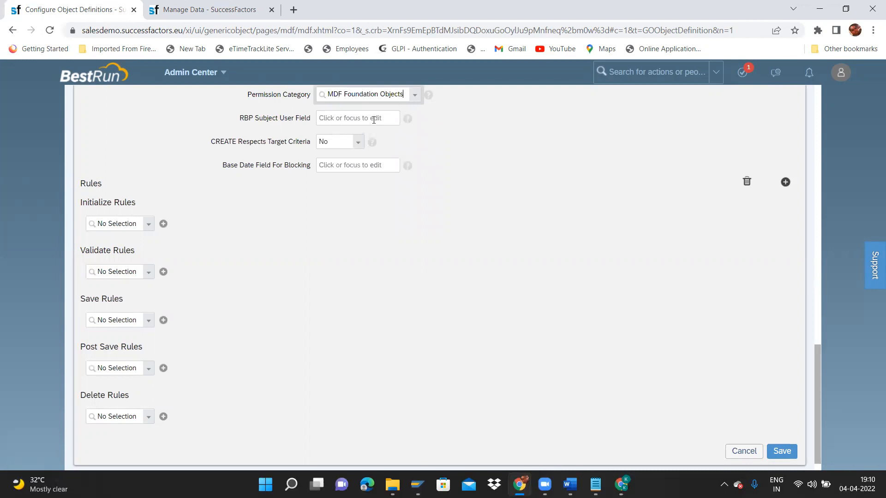
scroll(814, 349, "up", 2)
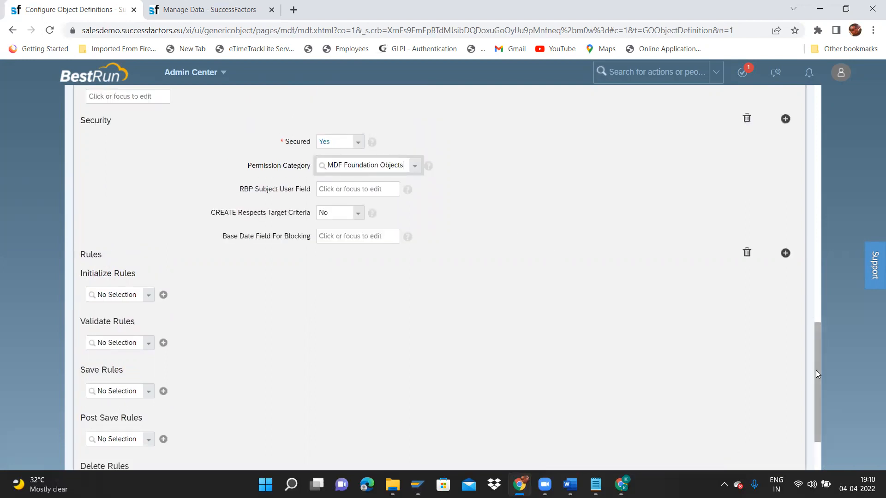
scroll(816, 431, "down", 2)
left_click(782, 433)
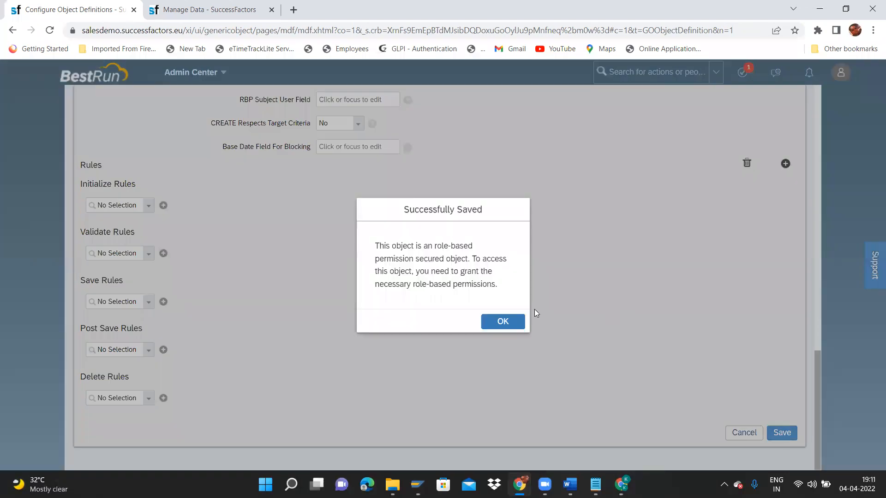
left_click(513, 321)
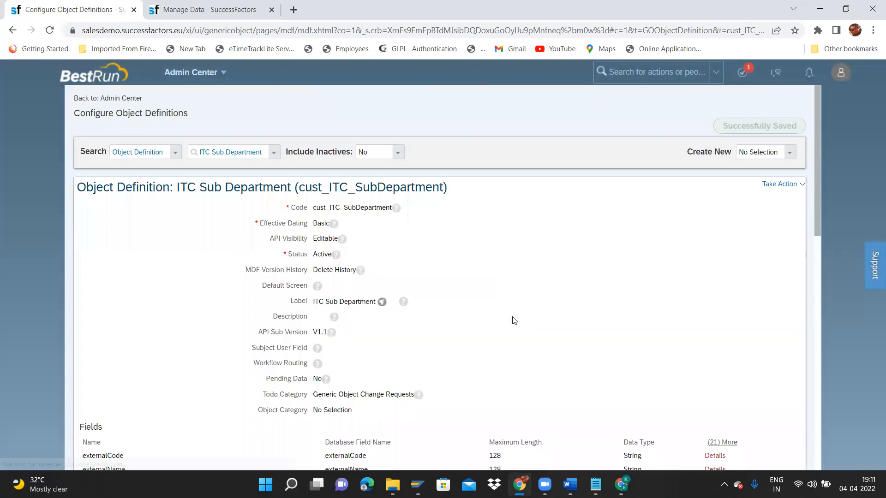
Reload the Manage Data page and search its object types for 'ITC', which finds nothing.
left_click(162, 4)
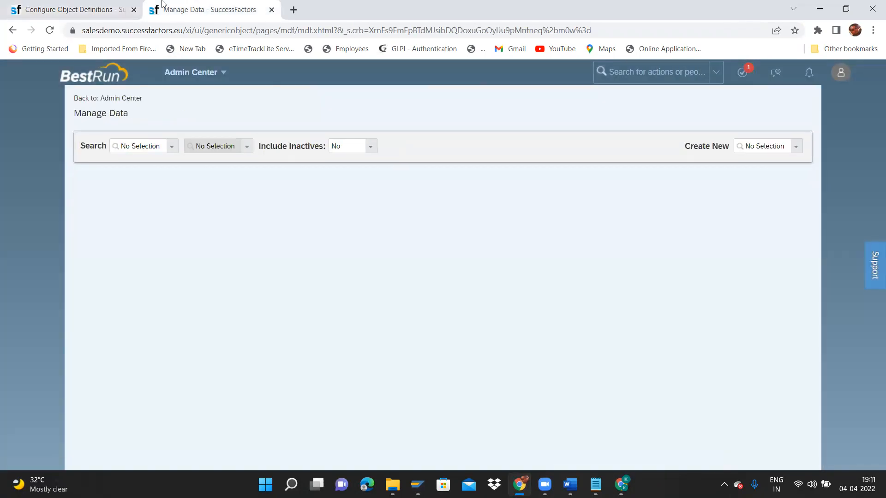
left_click(262, 32)
key("Return")
left_click(173, 149)
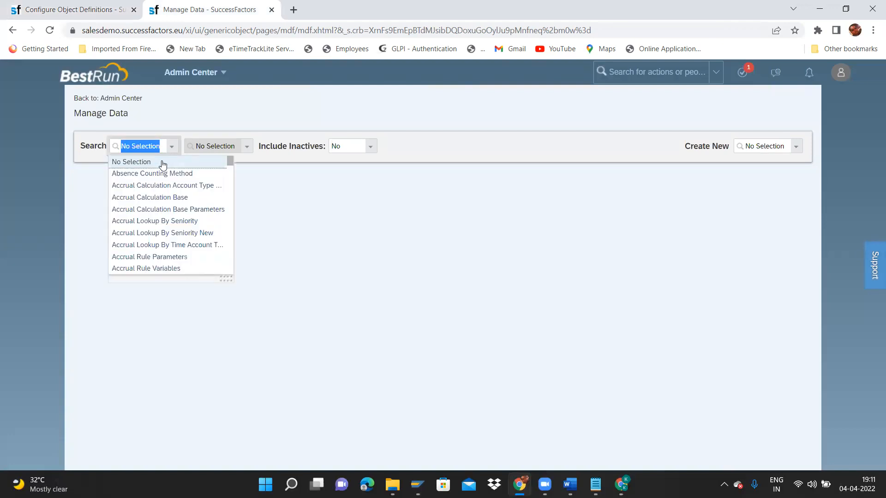
type("ITC")
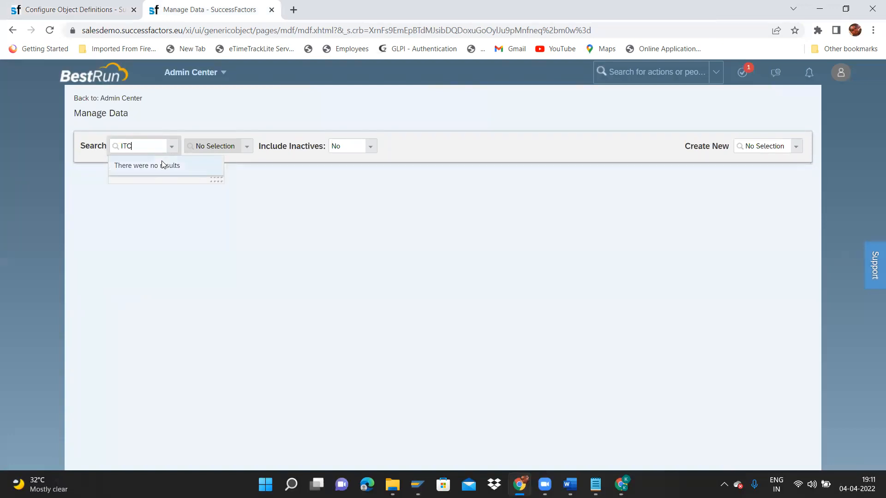
left_click(93, 11)
left_click(234, 7)
left_click(652, 70)
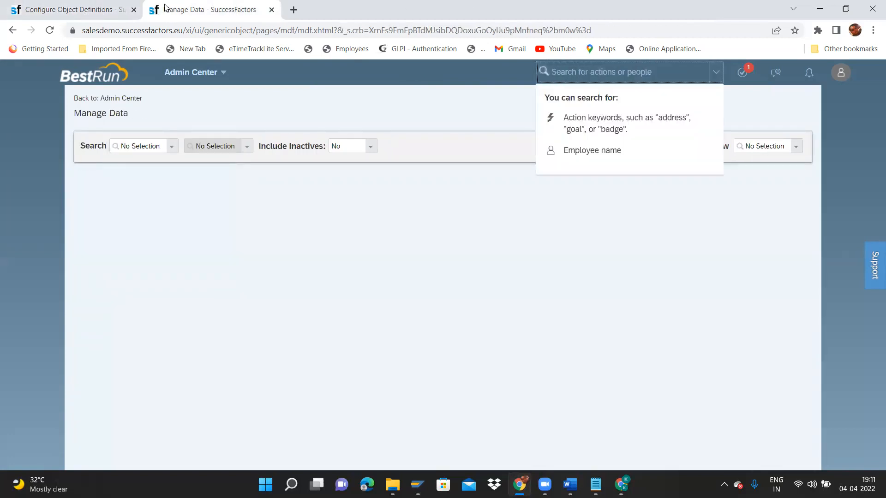
Duplicate the Manage Data tab and open Manage Permission Roles by searching 'permission roles'.
right_click(201, 5)
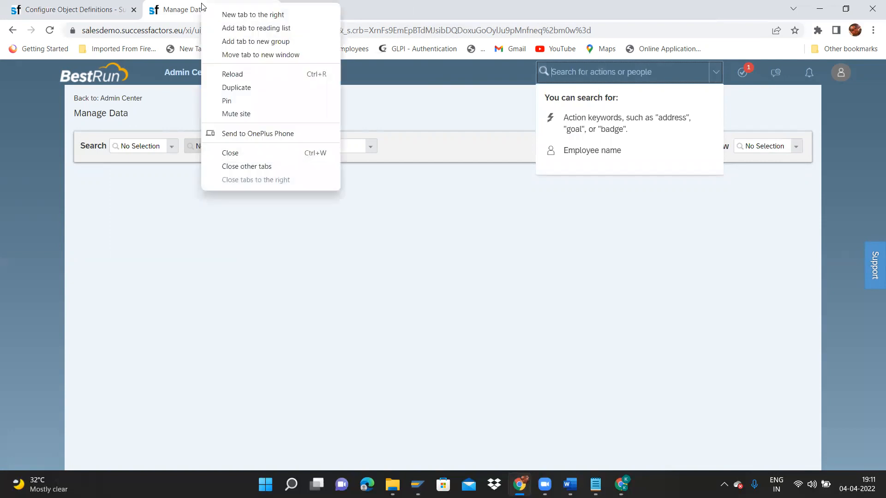
left_click(241, 88)
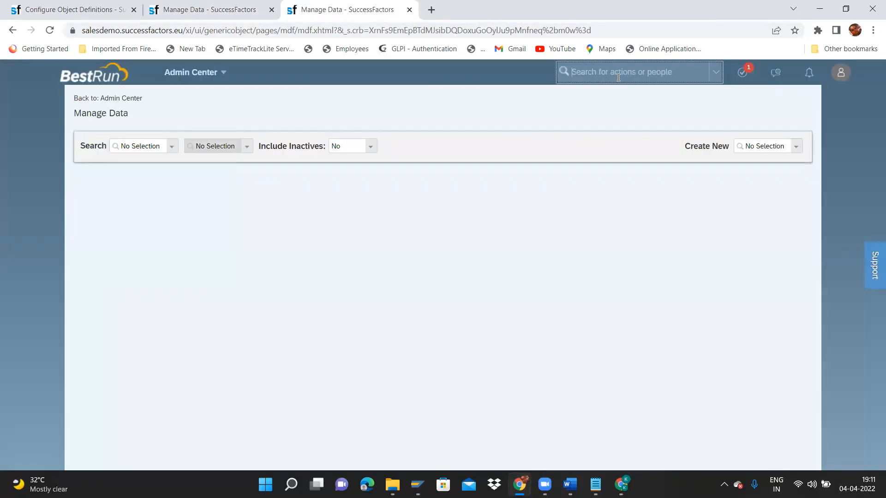
left_click(619, 77)
type("permission roles")
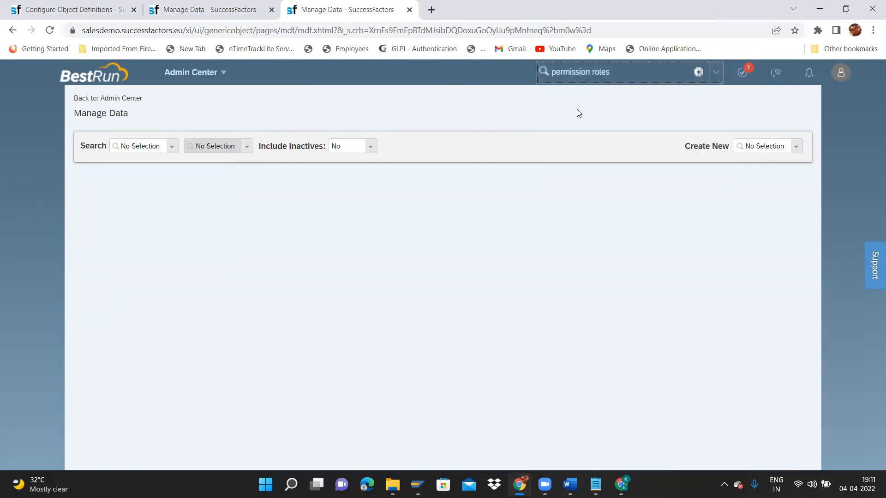
left_click(574, 94)
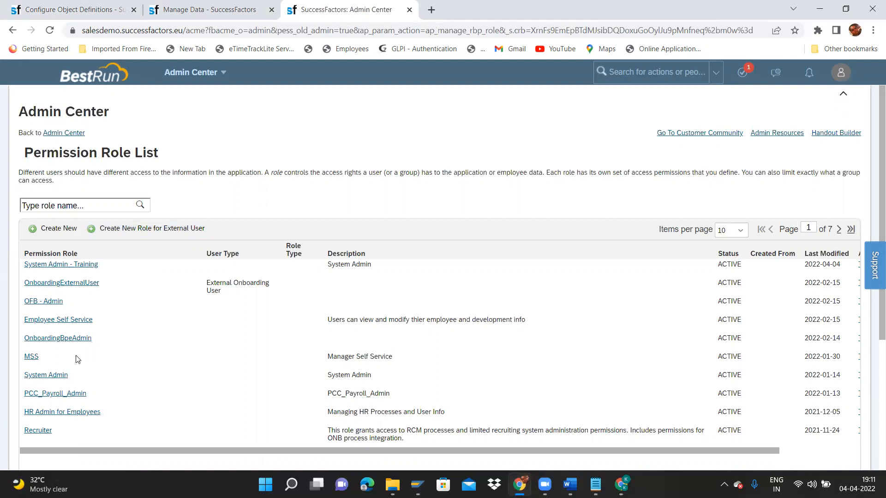
Open the View User Permission page through the admin action search.
left_click(59, 376)
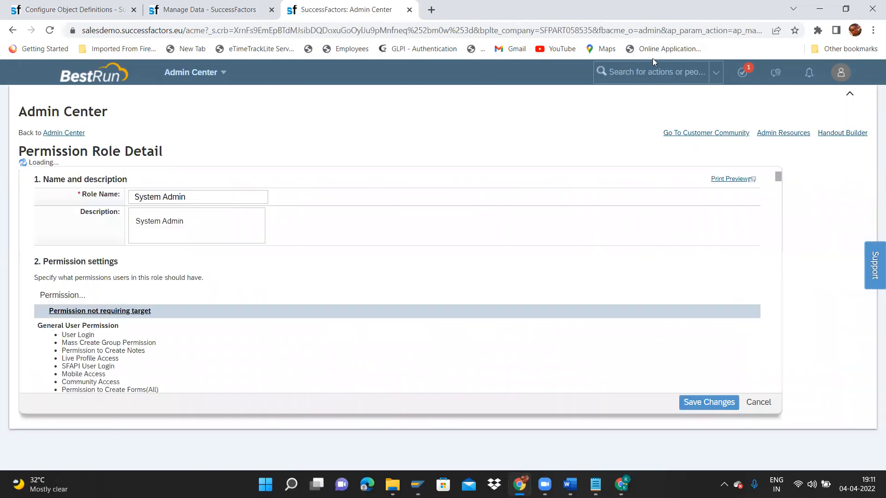
left_click(670, 70)
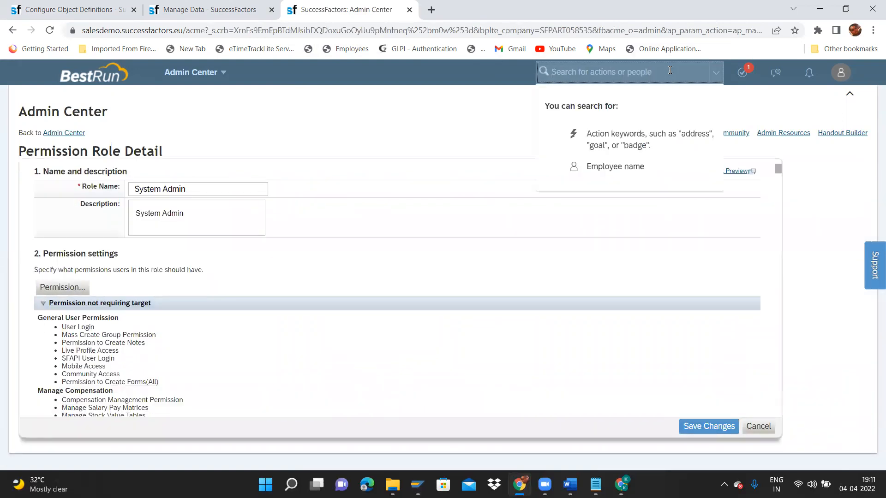
type("view use")
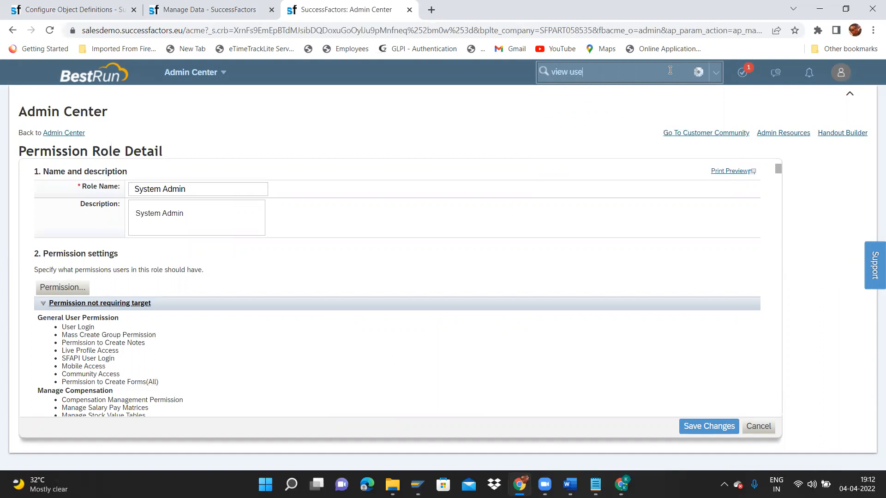
type("r per")
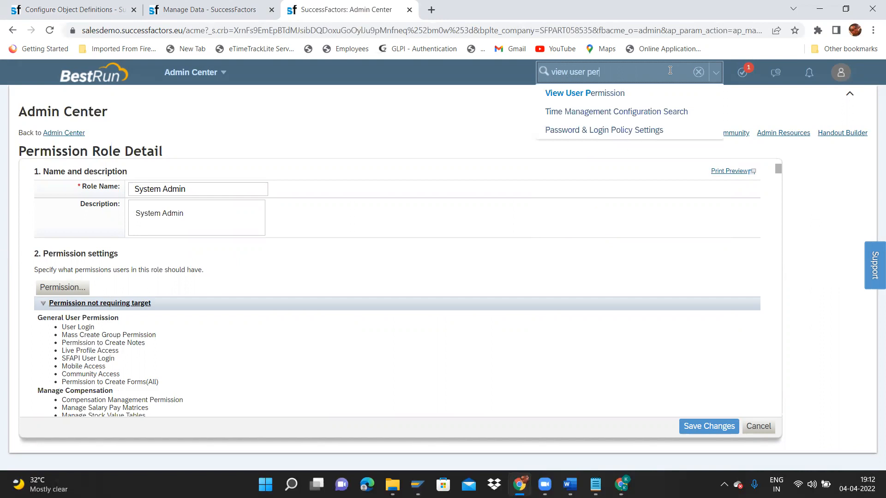
type("s")
key("BackSpace")
key("BackSpace")
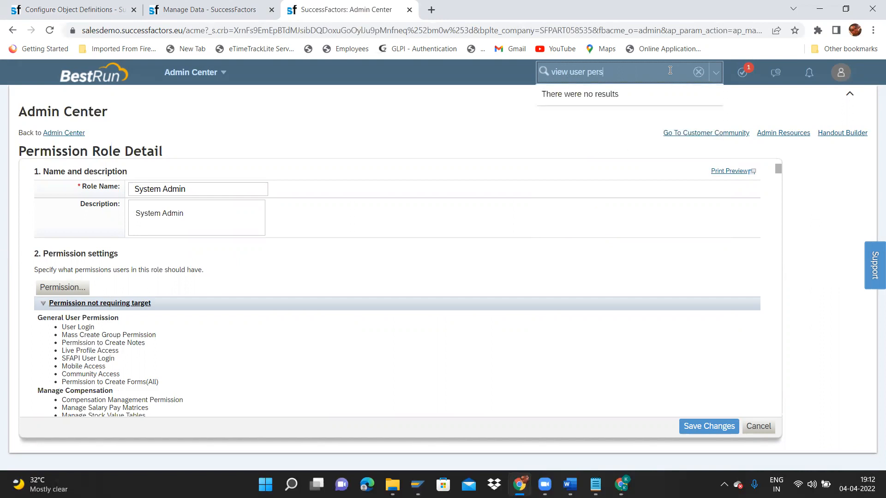
type("miss")
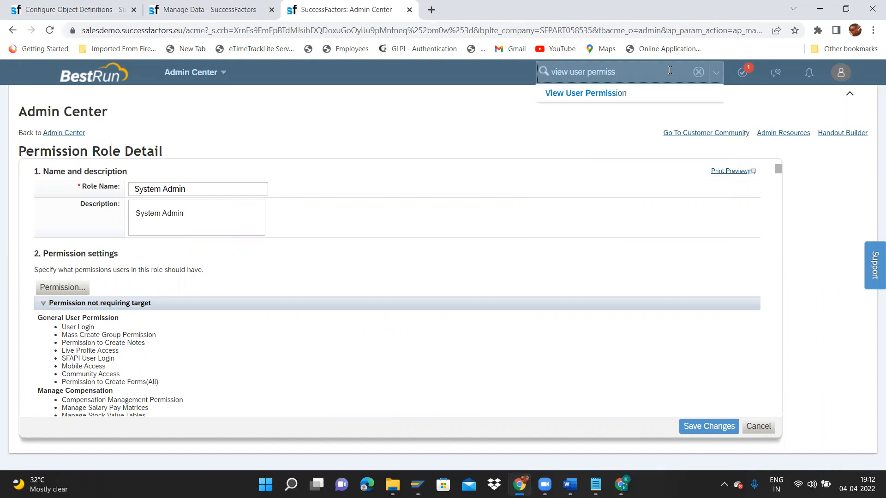
left_click(628, 93)
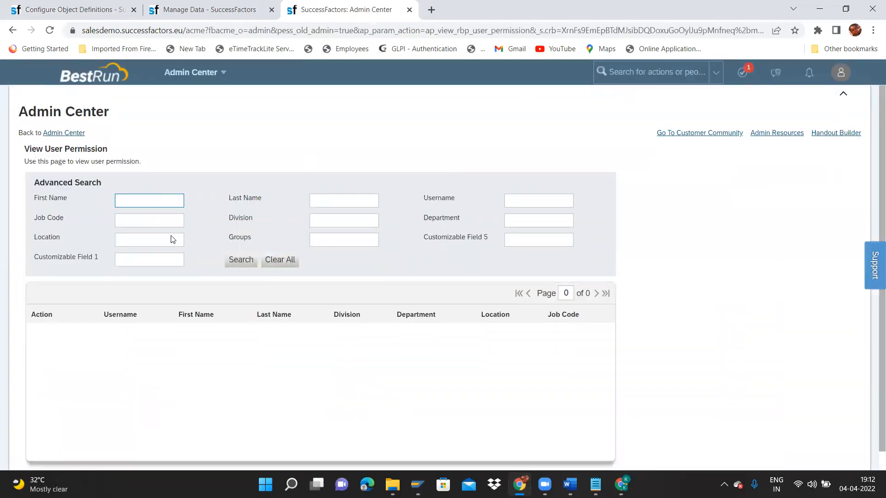
Look up the demo user and open their permission details.
left_click(519, 205)
left_click(529, 205)
type("demo1")
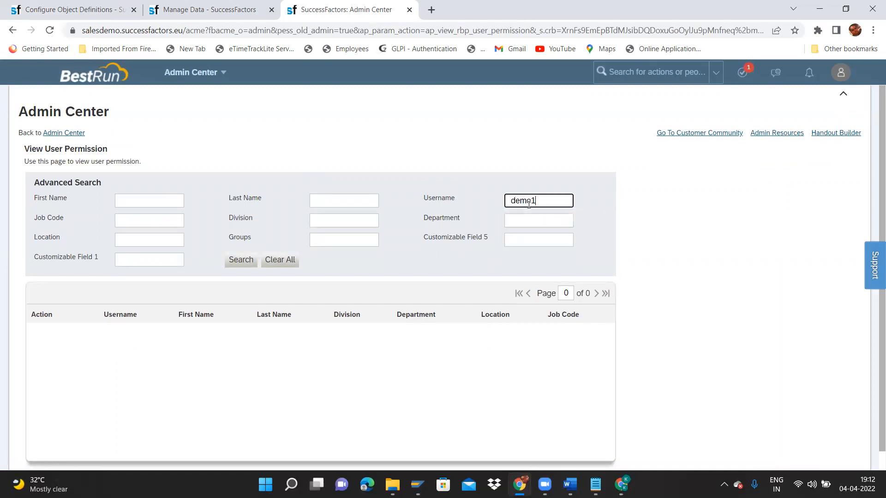
key("Return")
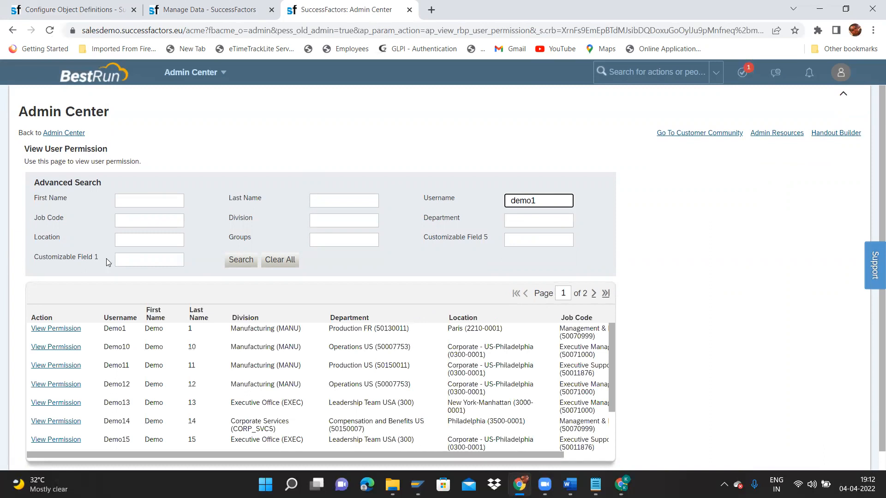
left_click(52, 331)
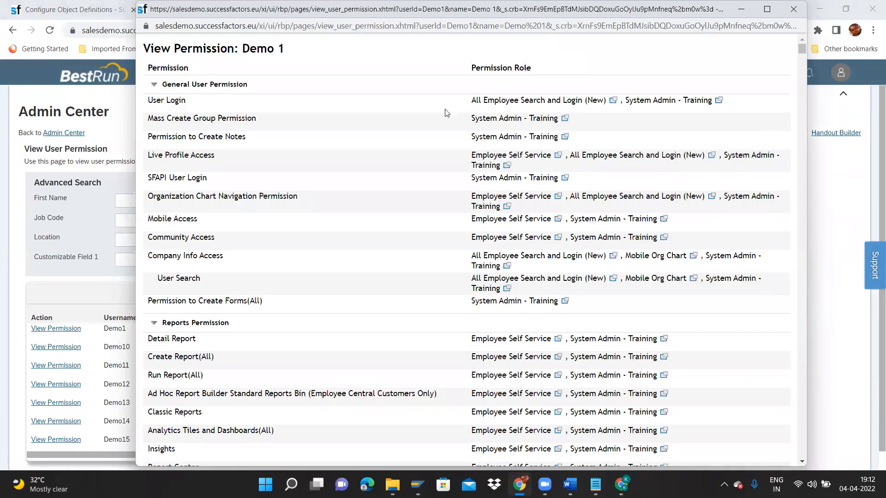
Note which roles grant each permission, including System Admin - Training, then return to the ITC Sub Department definition.
left_click_drag(446, 118, 557, 131)
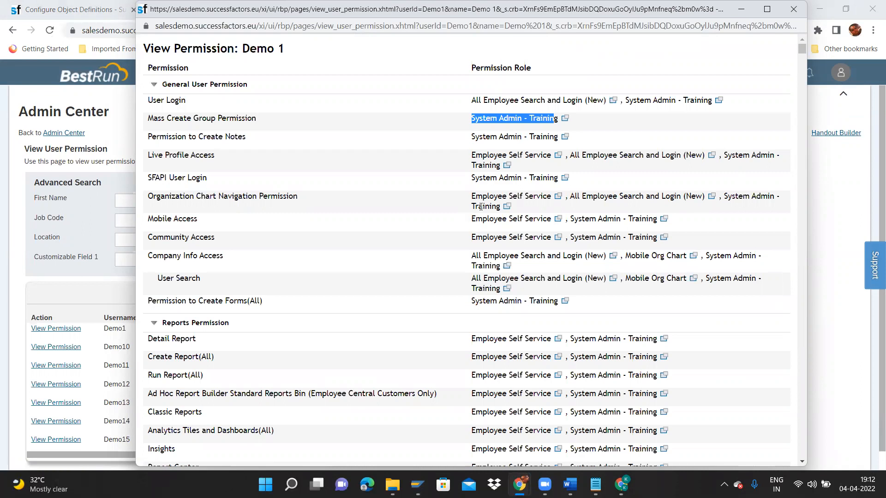
triple_click(469, 213)
left_click_drag(495, 226, 614, 238)
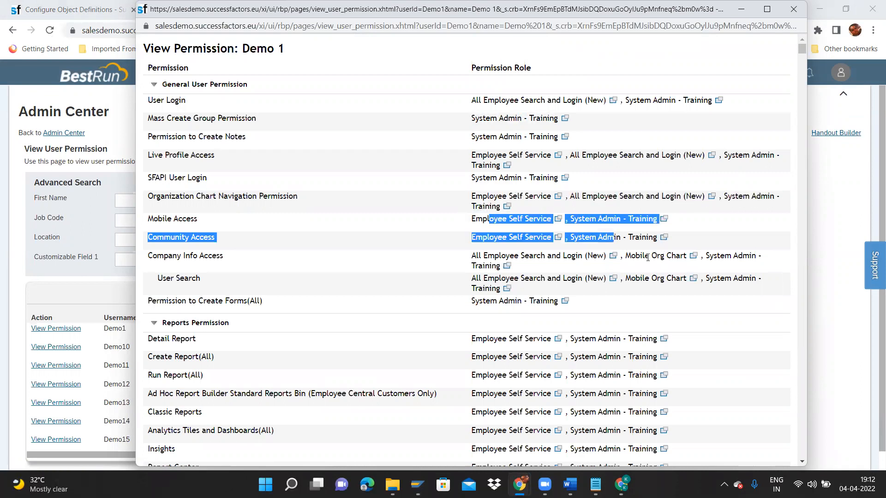
left_click_drag(721, 263, 759, 265)
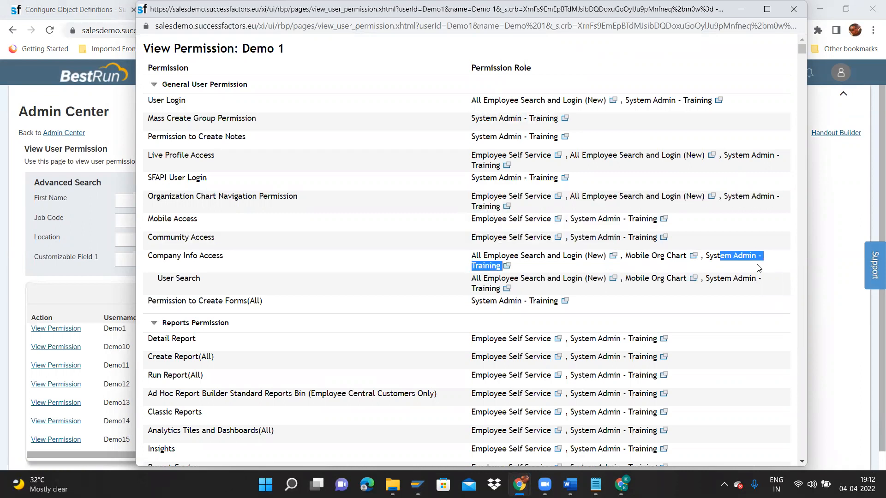
left_click(793, 10)
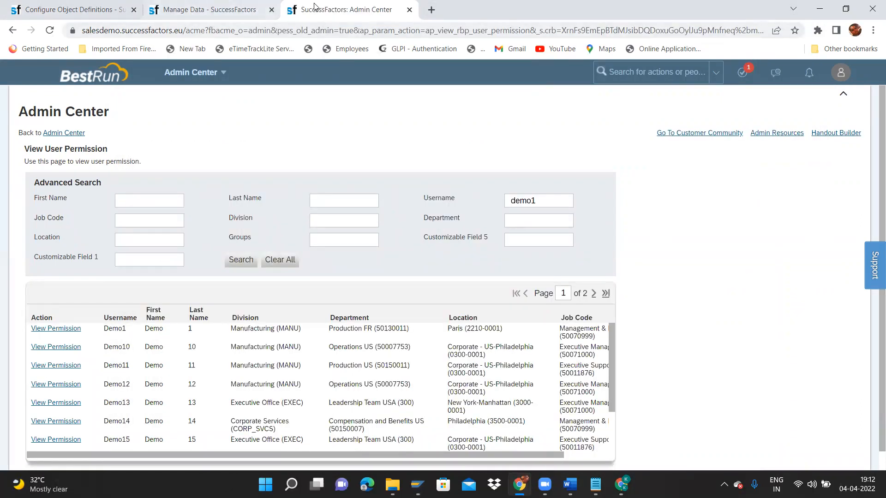
left_click(51, 7)
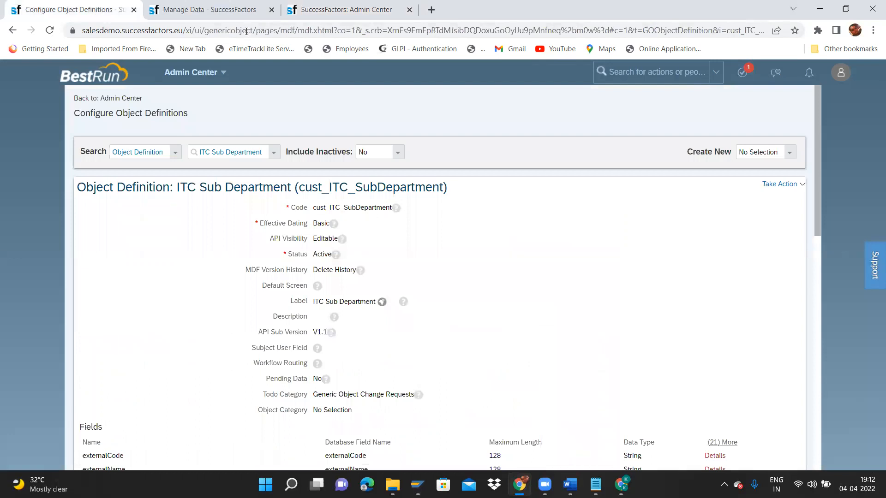
Open the permission settings of the System Admin - Training role.
left_click(216, 10)
left_click(360, 10)
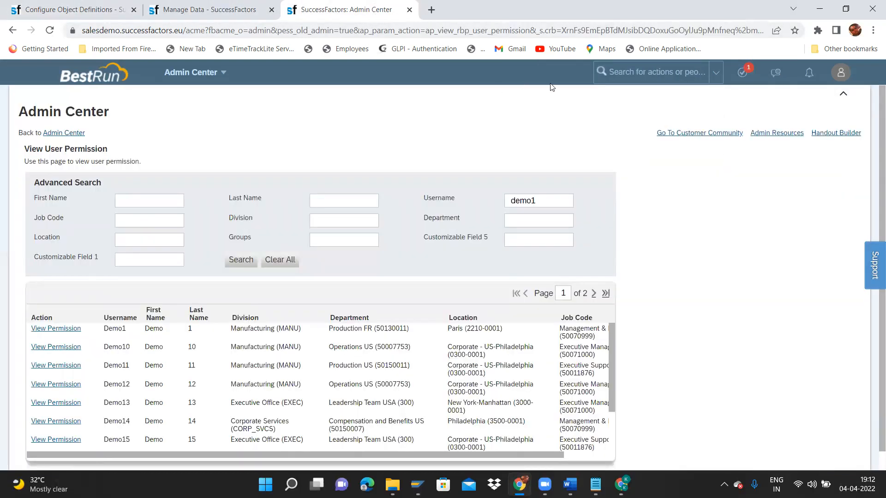
left_click(627, 83)
type("pe")
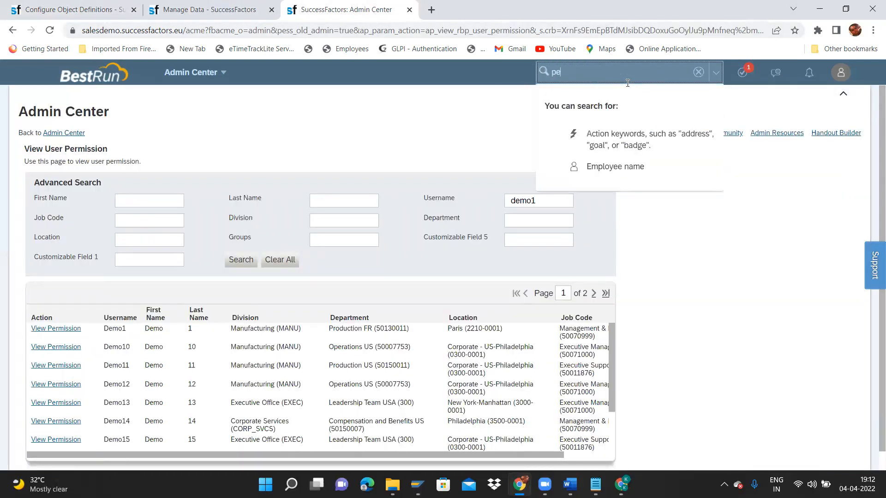
type("rmission ")
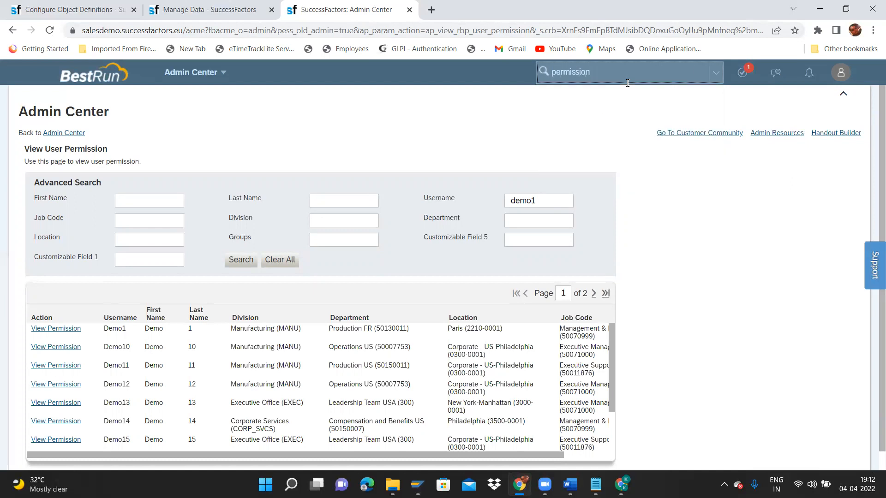
type("role")
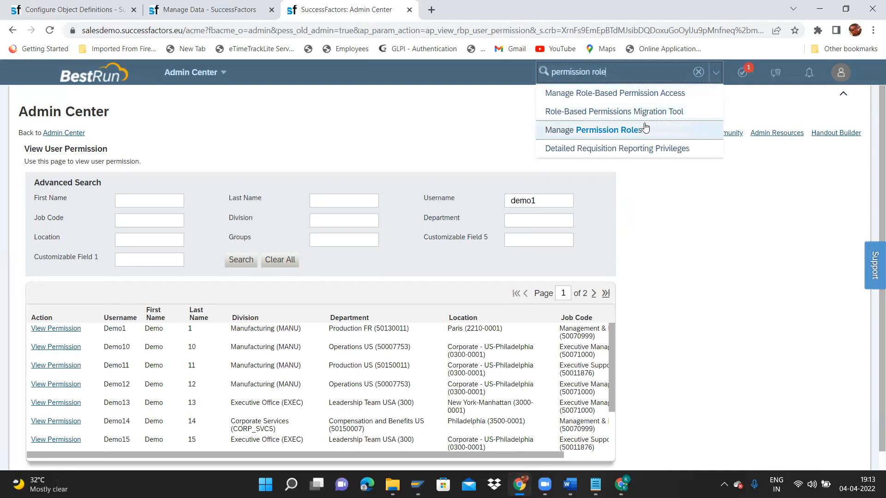
left_click(646, 129)
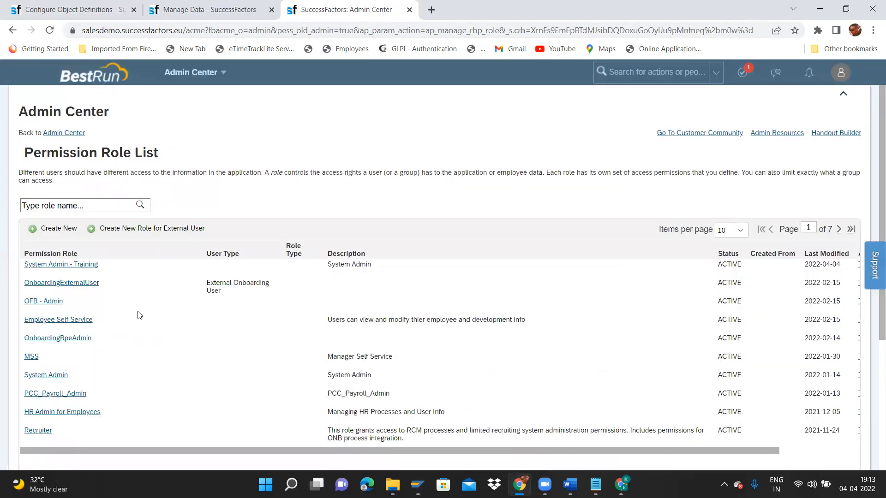
left_click(77, 264)
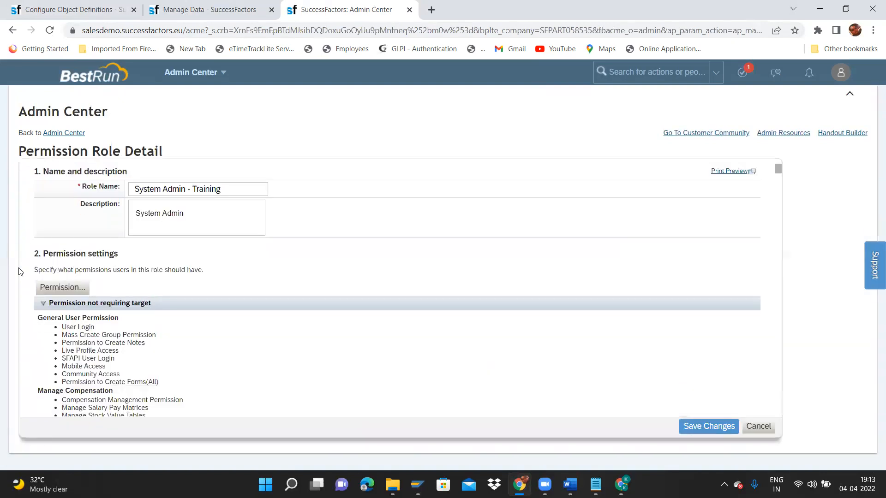
left_click(83, 292)
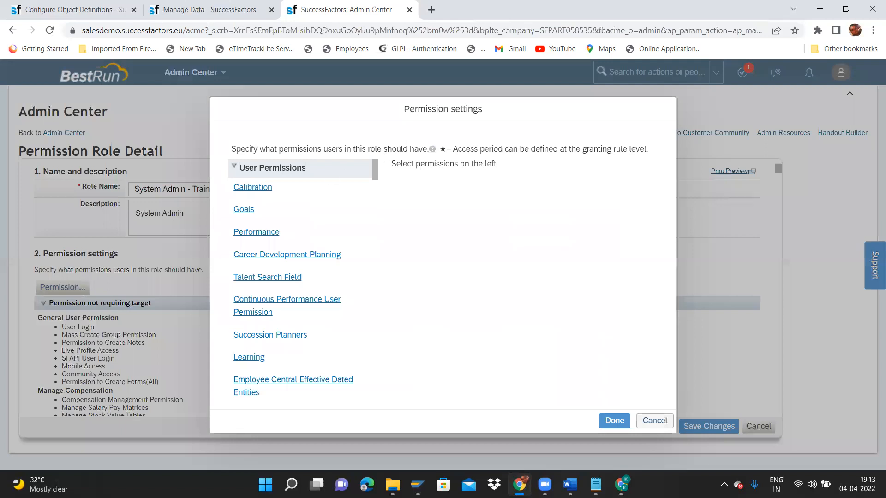
Under MDF Foundation Objects, grant ITC Sub Department create, insert, correct, delete and import/export rights, then save.
left_click_drag(375, 172, 386, 344)
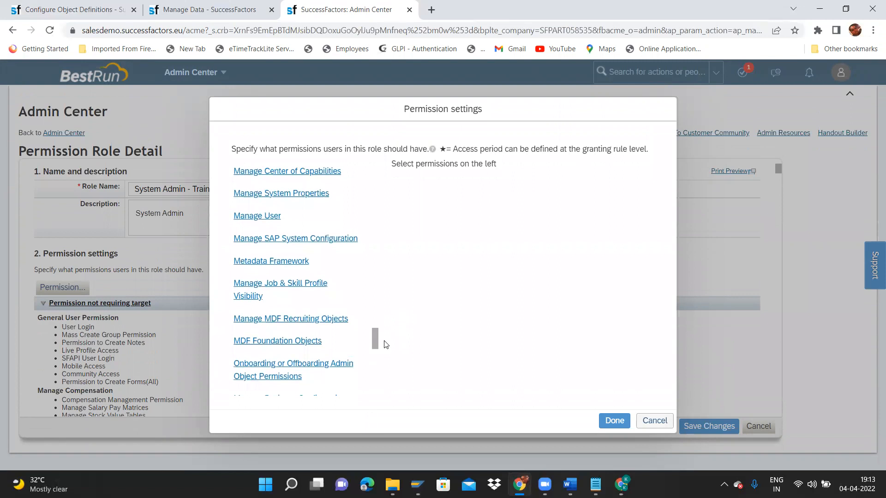
left_click(302, 344)
left_click(459, 310)
key("ctrl+f")
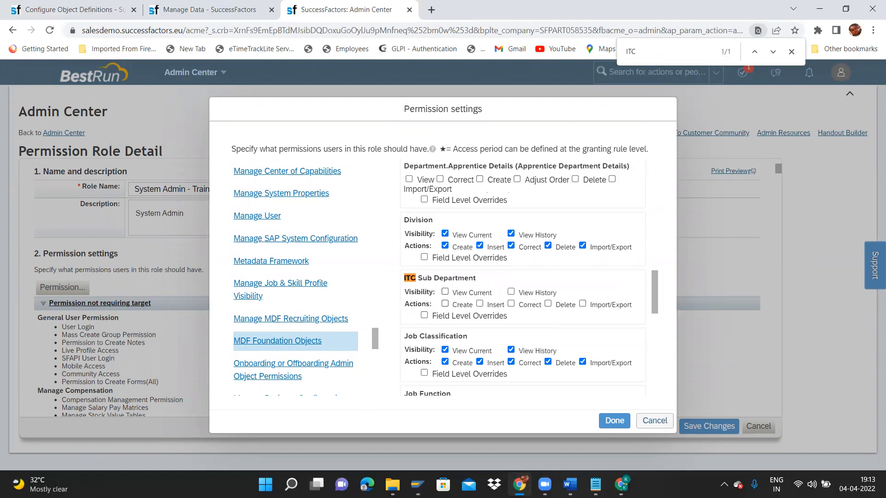
left_click(548, 303)
left_click(511, 304)
left_click(480, 303)
left_click(445, 303)
left_click(581, 304)
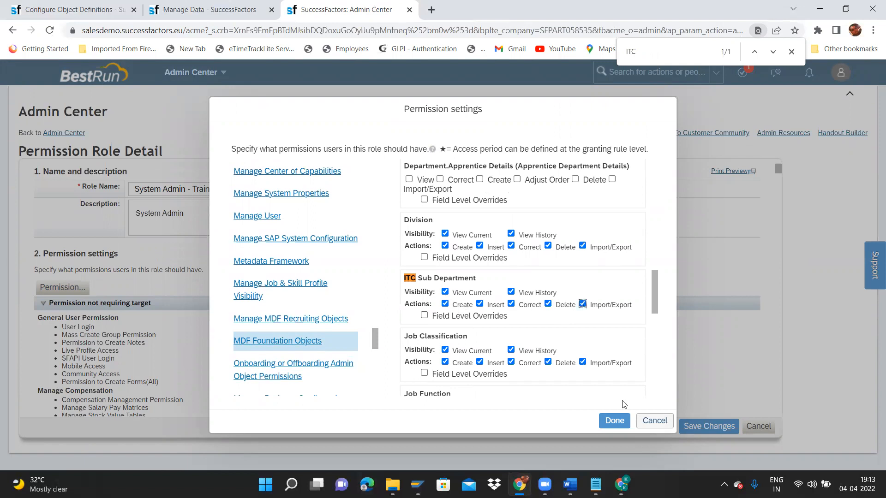
left_click(628, 426)
left_click(709, 427)
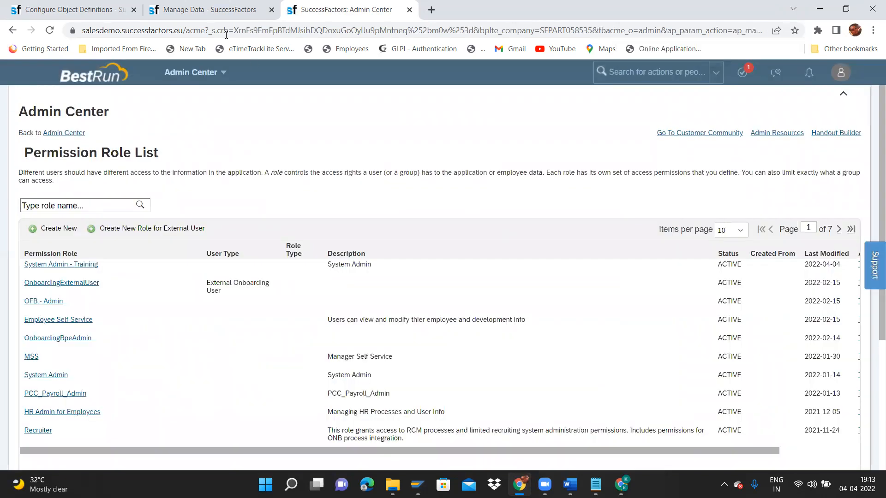
Return to the Manage Data page and reload it.
left_click(215, 10)
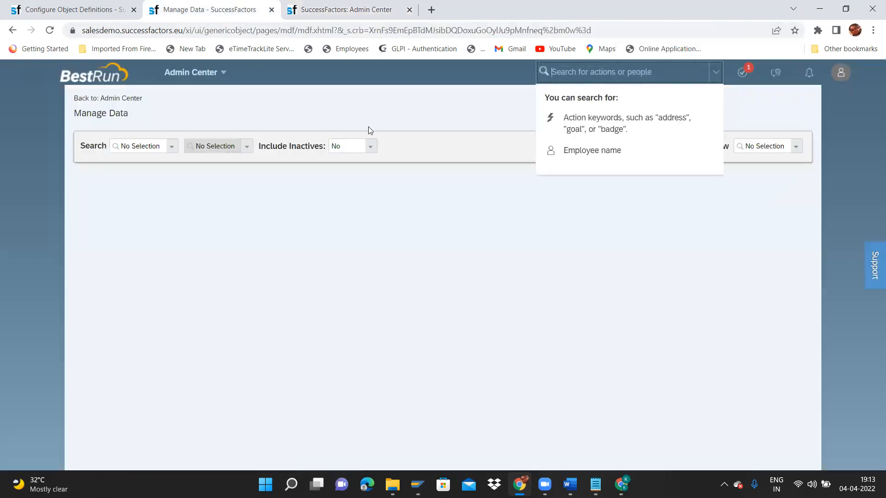
left_click(509, 199)
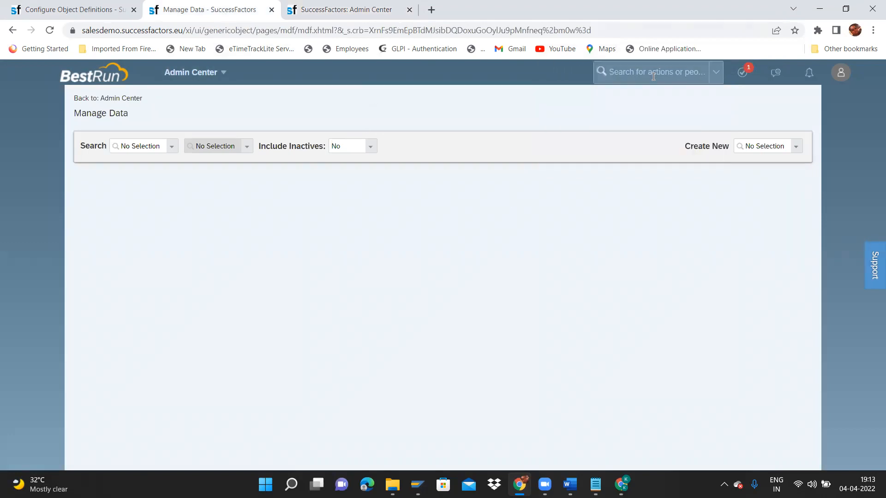
left_click(500, 28)
key("Return")
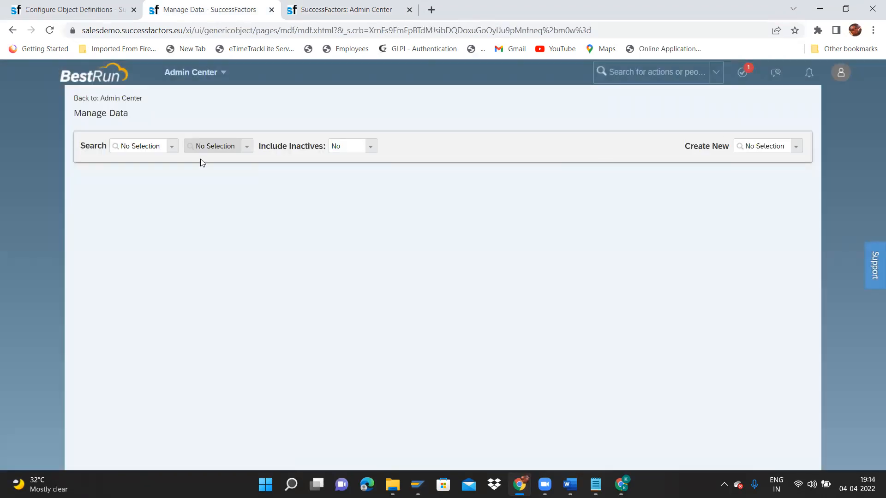
Choose Legal Entity under Create New to start a new record.
left_click(796, 147)
type("ITC")
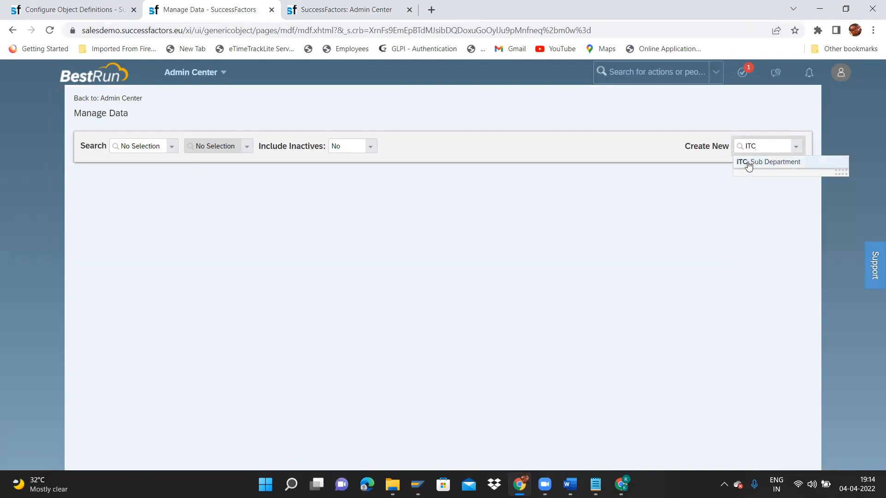
double_click(748, 145)
key("BackSpace")
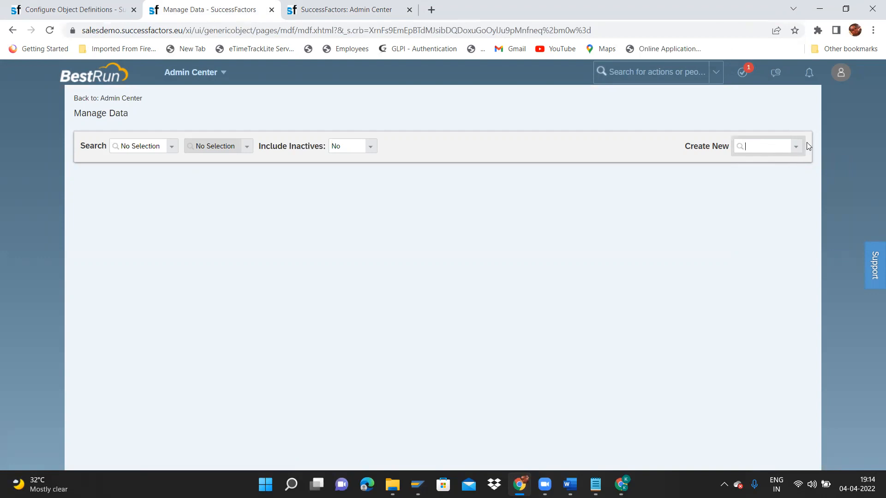
left_click(796, 147)
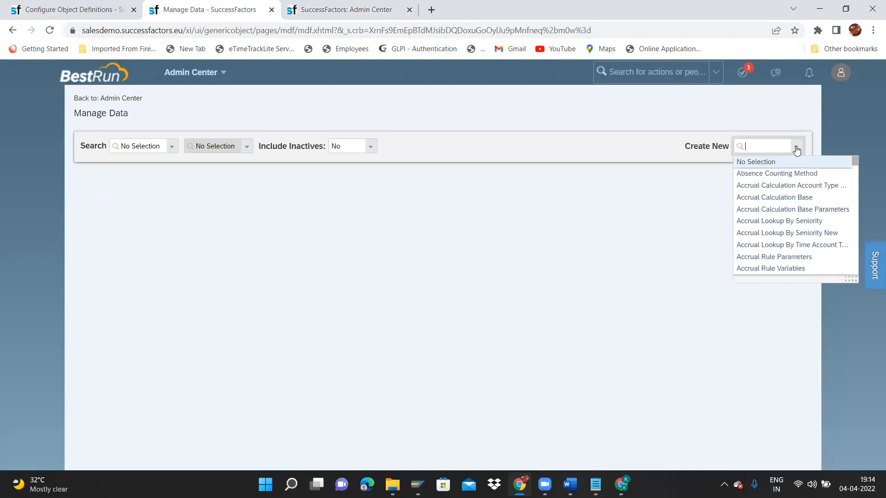
type("Lega")
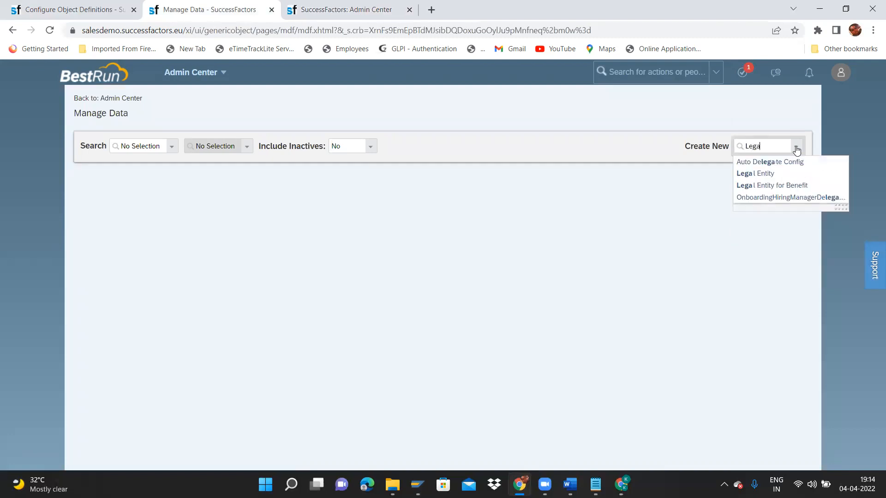
left_click(766, 174)
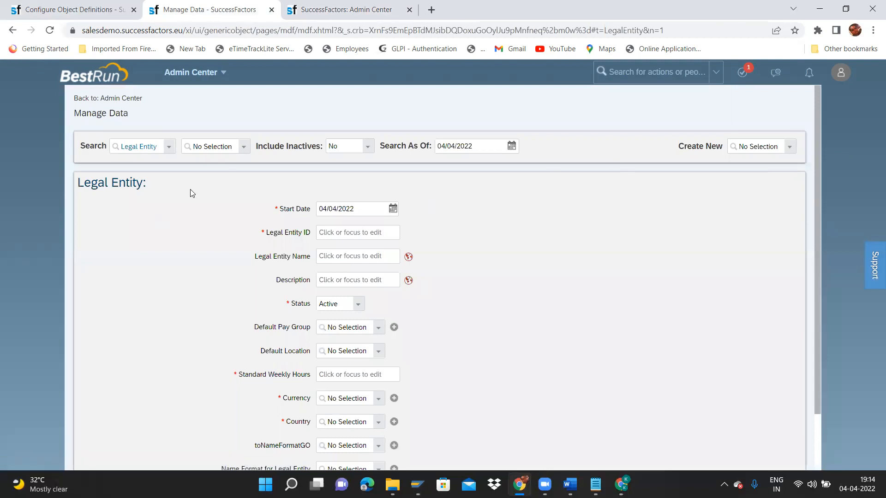
Set the legal entity's start date to 01/01/1900.
left_click(393, 208)
left_click(378, 228)
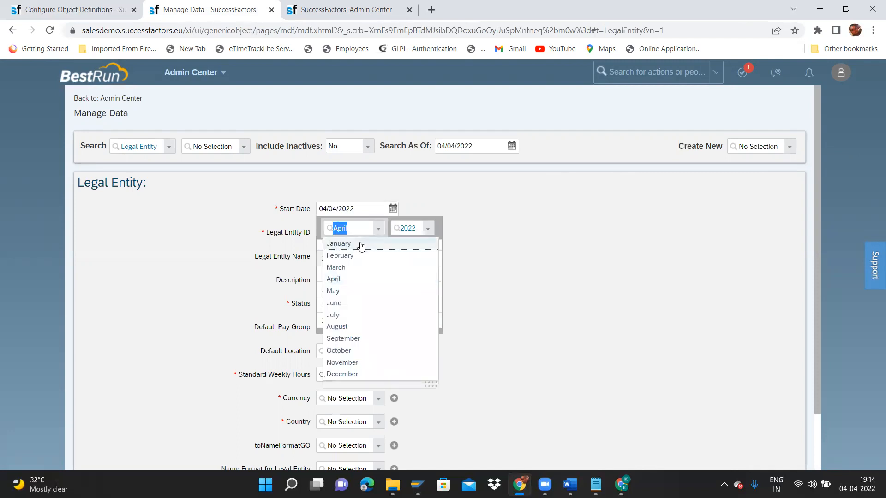
left_click(361, 243)
left_click(428, 228)
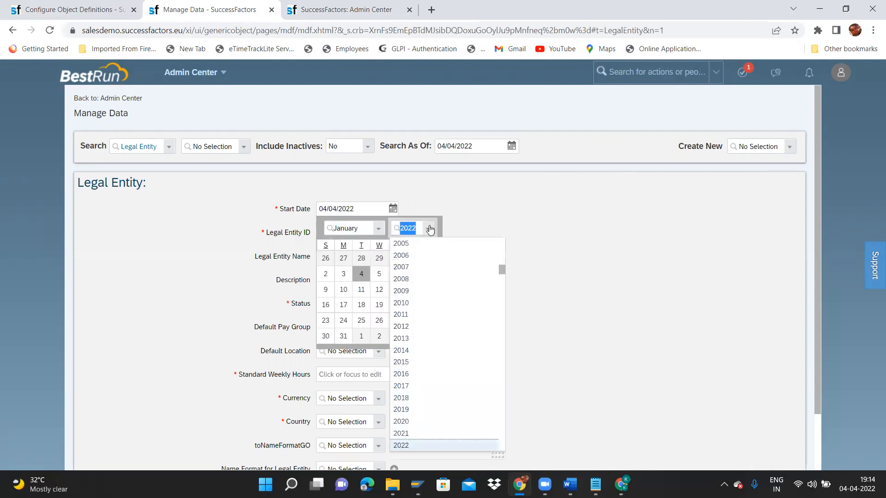
left_click_drag(501, 270, 502, 228)
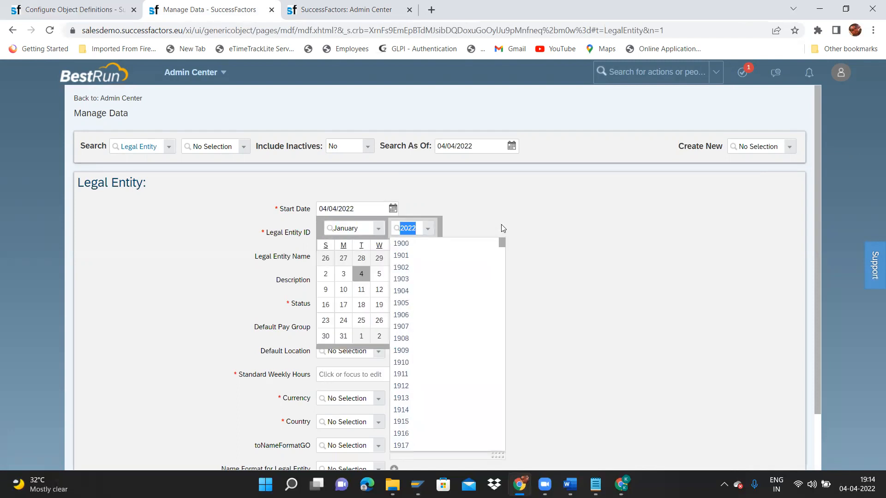
left_click(399, 243)
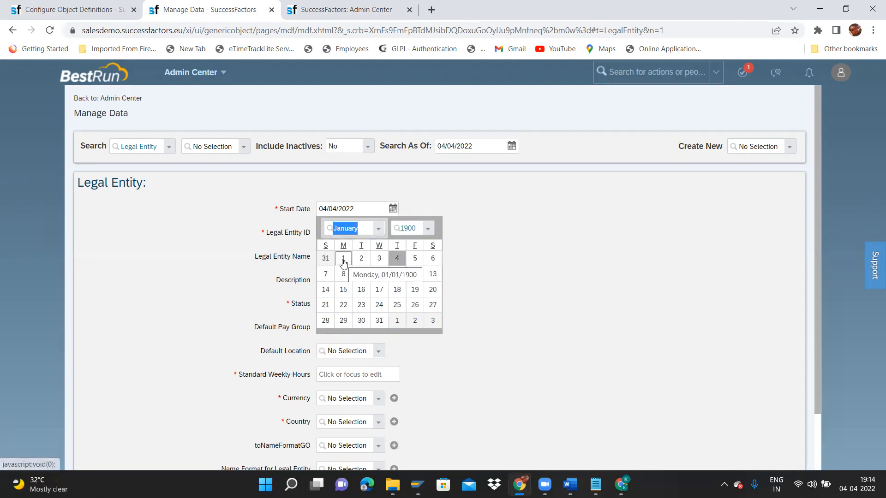
left_click(343, 259)
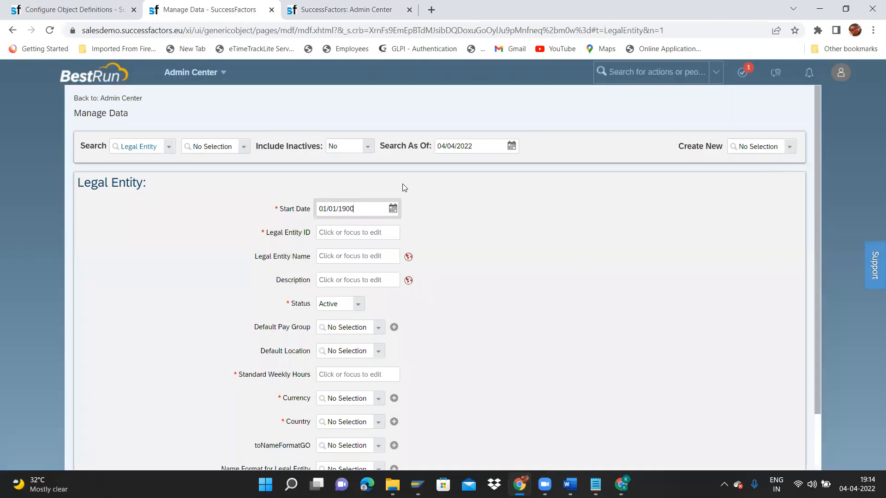
Enter ID ITC_Groups and name ITC Group, and copy the name into its English (UK) translation.
left_click(331, 235)
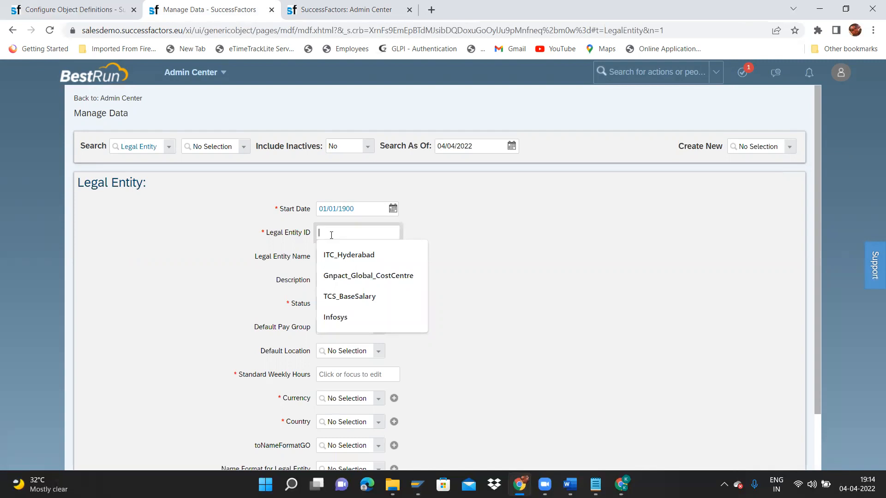
type("ITC")
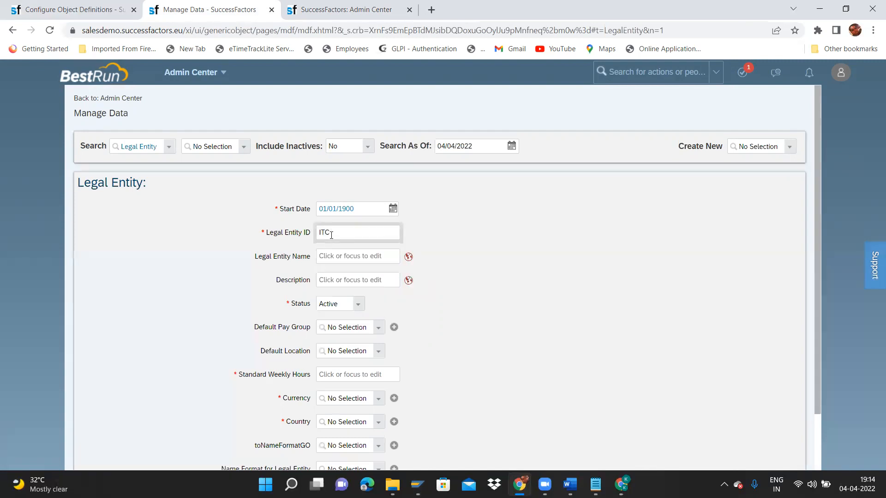
type("_")
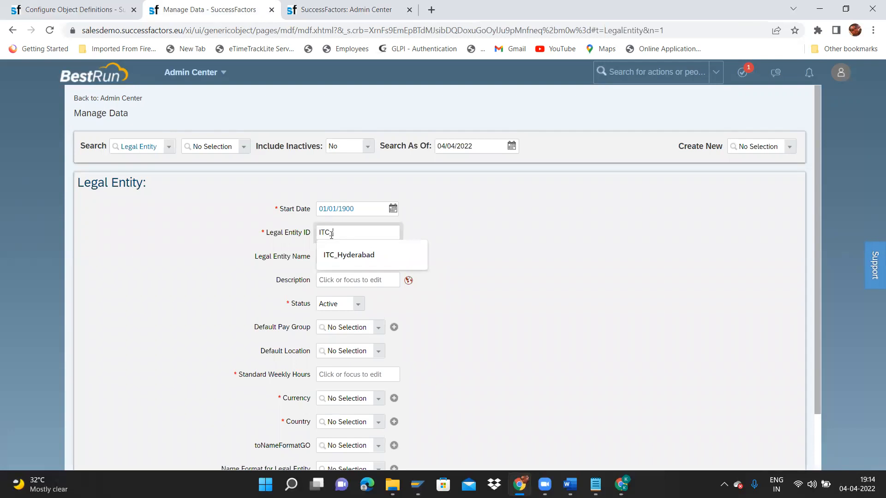
type("Groups")
key("Tab")
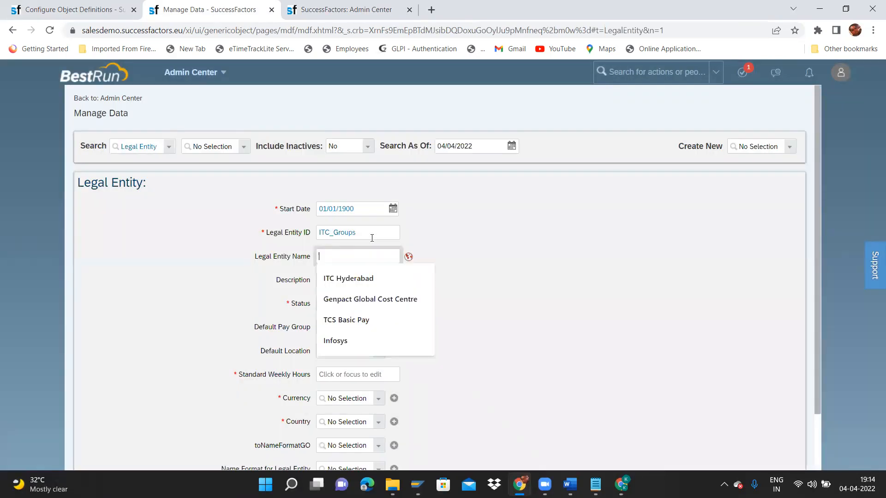
type("ITC")
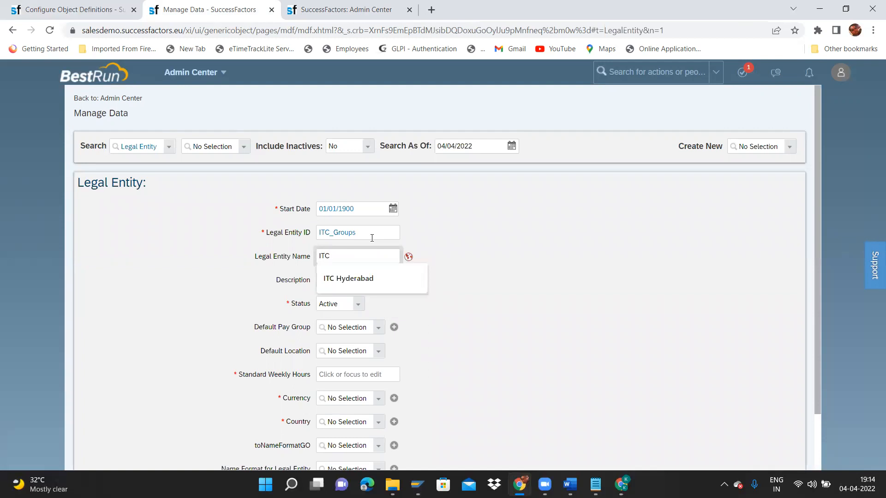
type(" Group")
key("ctrl+shift+Left")
key("ctrl+shift+Left")
key("ctrl+c")
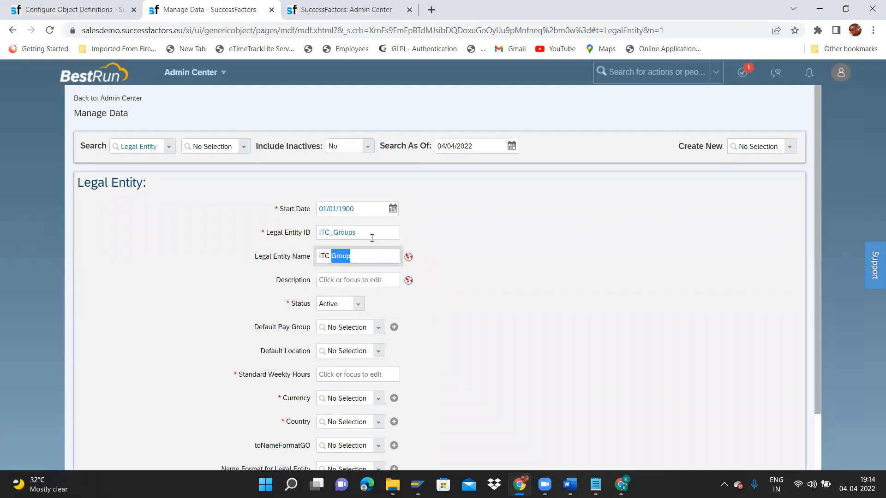
left_click(408, 257)
left_click(445, 116)
key("ctrl+v")
key("Tab")
key("ctrl+v")
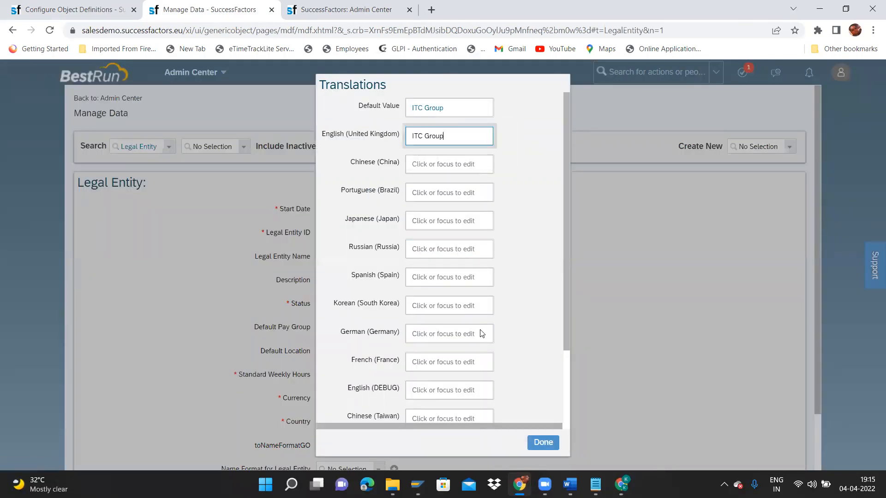
Finish the translations and enter 40 as ITC Group's standard weekly hours.
left_click(540, 442)
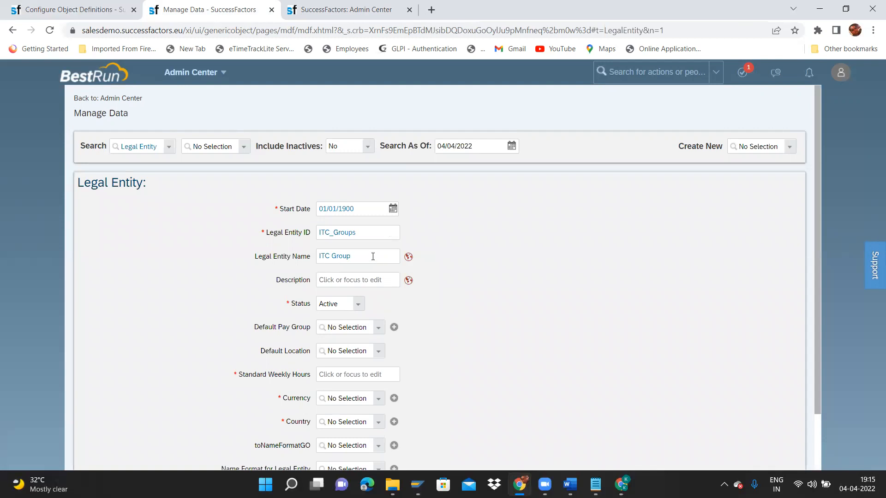
left_click(379, 332)
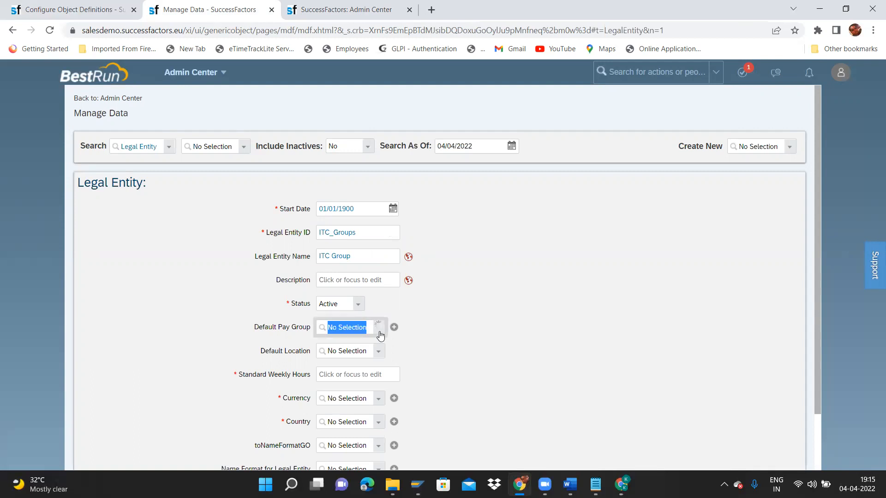
left_click(426, 295)
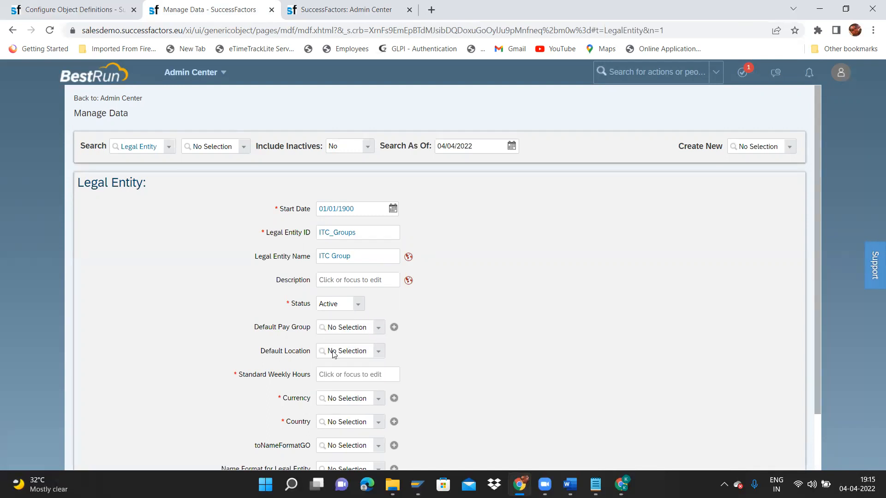
left_click(347, 375)
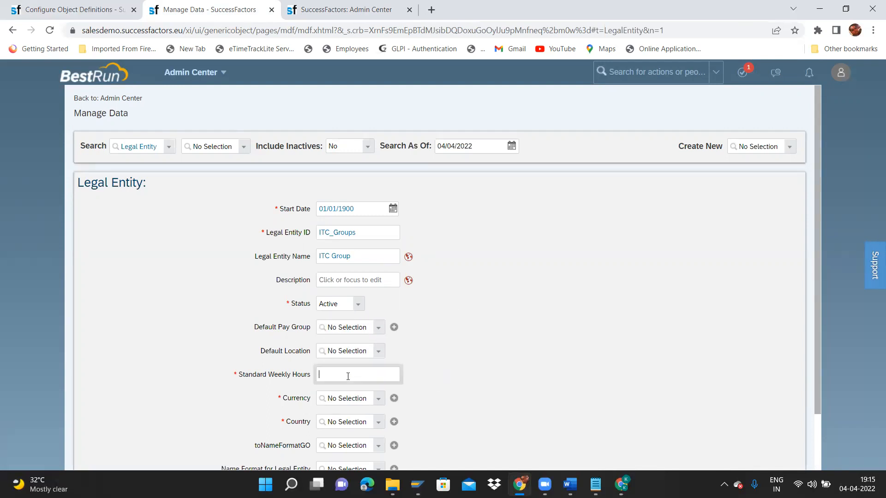
type("40")
scroll(814, 404, "down", 2)
Set currency to Indian Rupee (INR) and country to India, then save the legal entity.
left_click(376, 333)
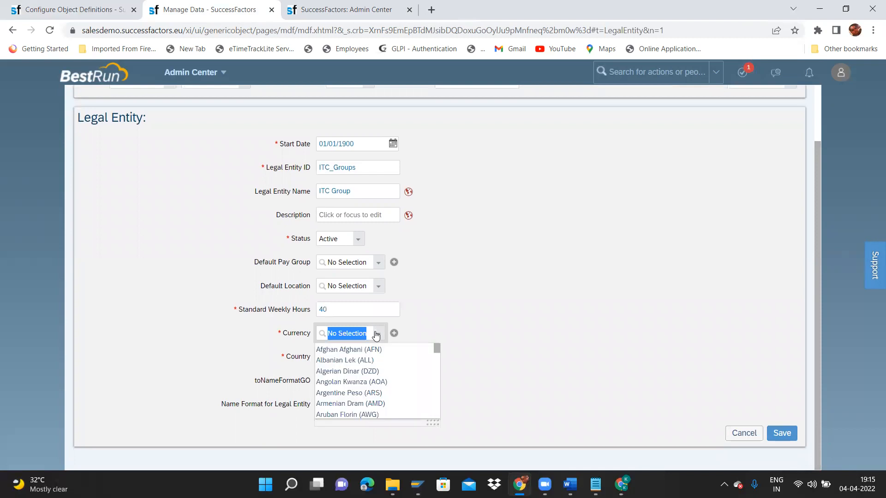
type("INR")
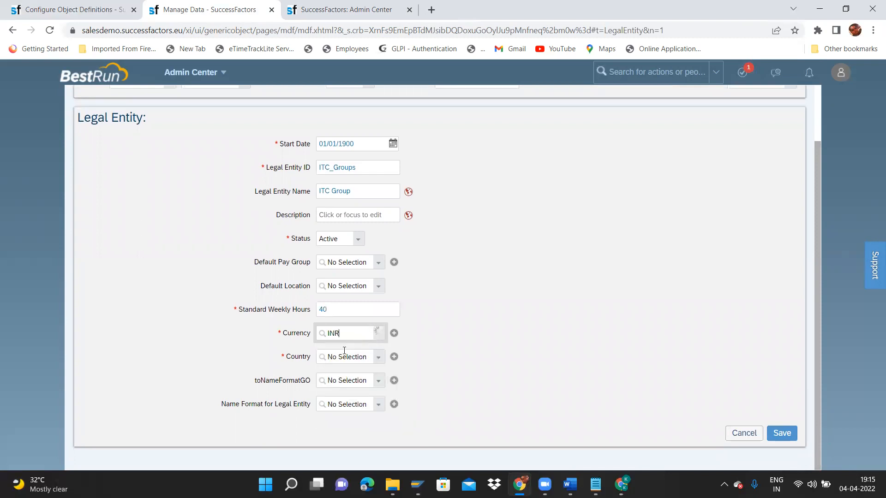
left_click(344, 353)
left_click(381, 363)
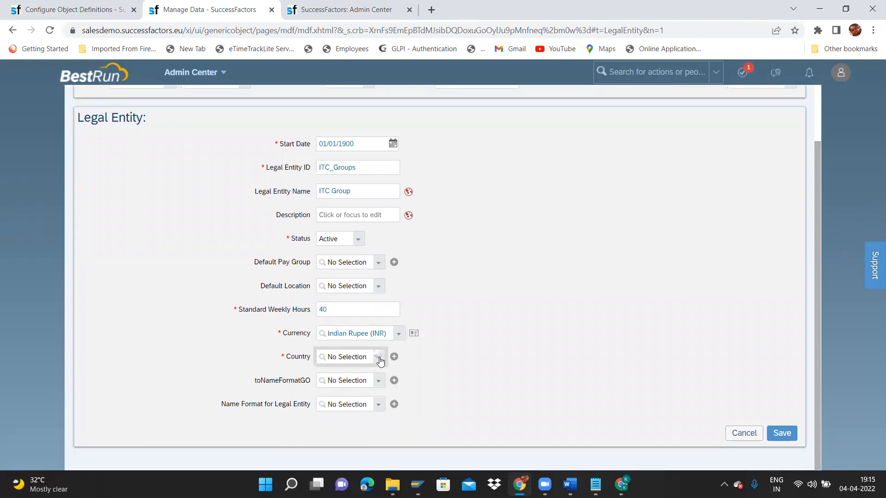
type("india")
left_click(380, 361)
left_click(347, 384)
scroll(816, 413, "up", 2)
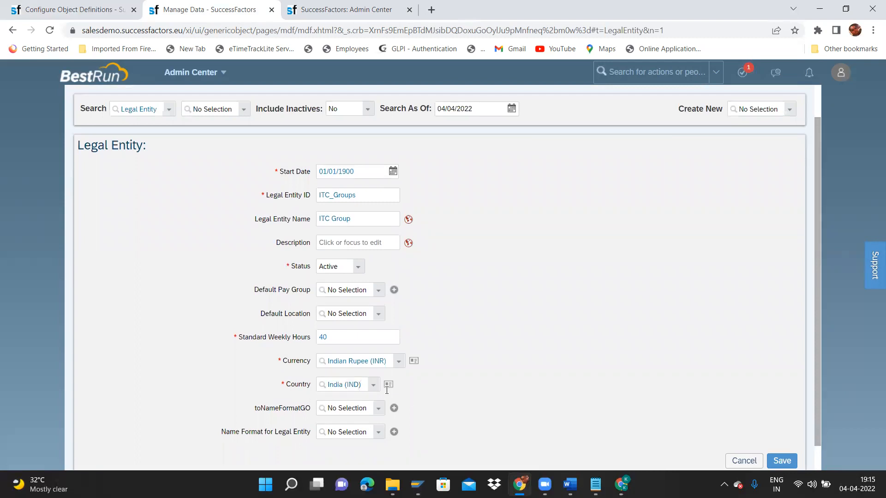
left_click(782, 462)
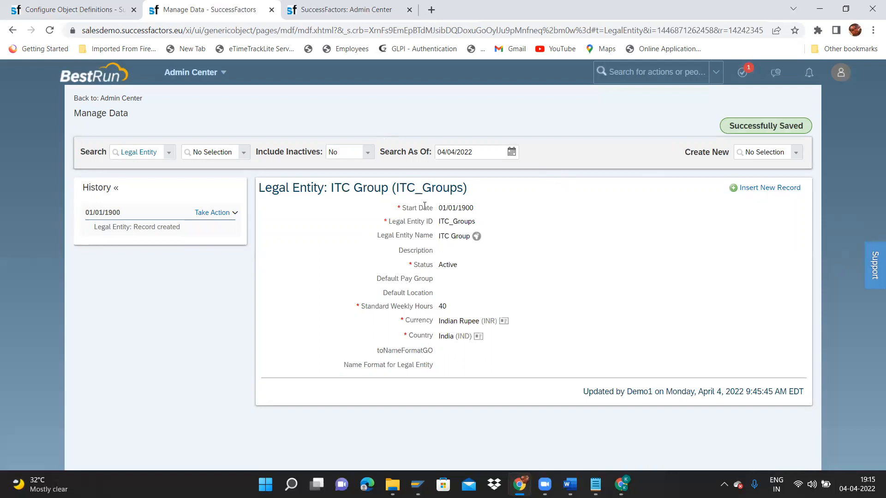
Start a new Business Unit with start date 01/01/1900.
left_click(795, 154)
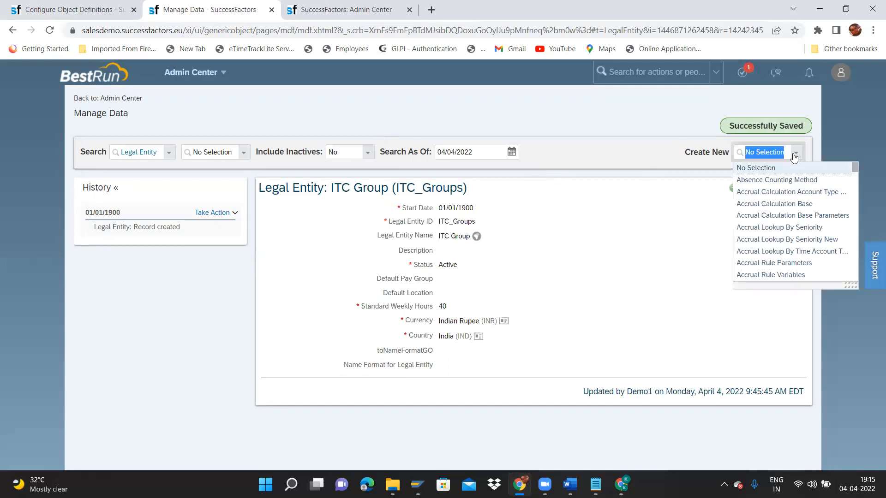
type("busine")
left_click(781, 171)
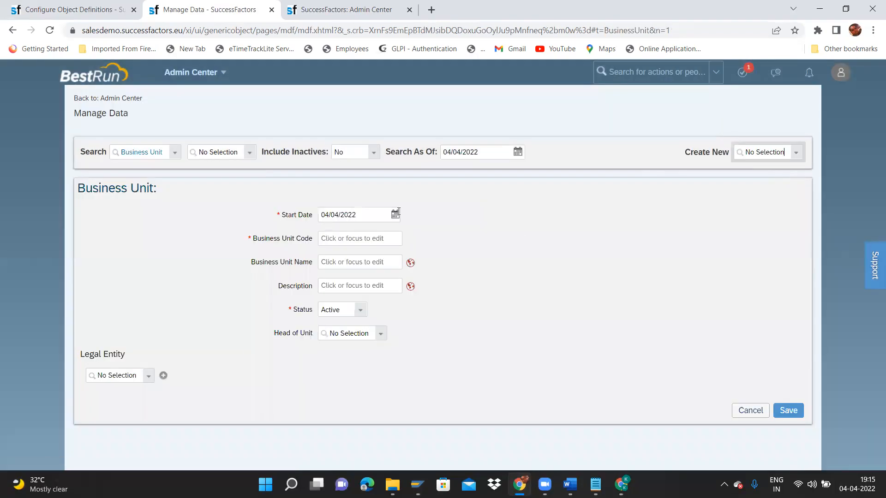
left_click(396, 214)
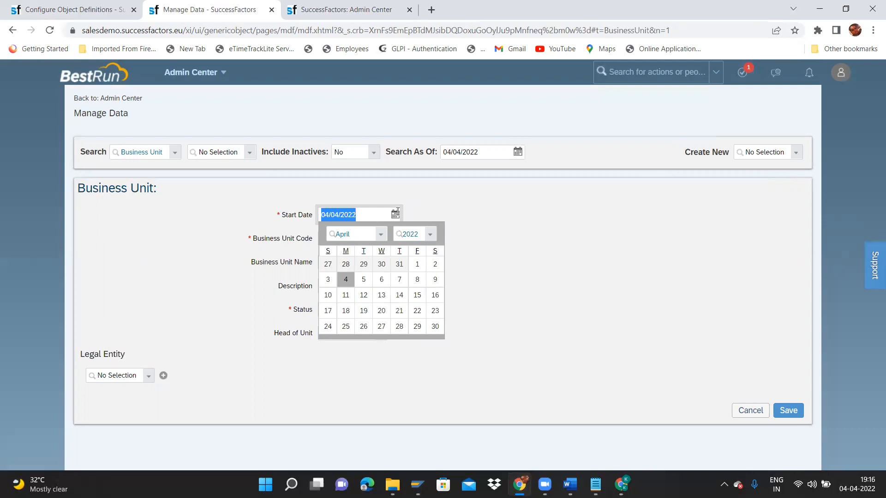
left_click(381, 233)
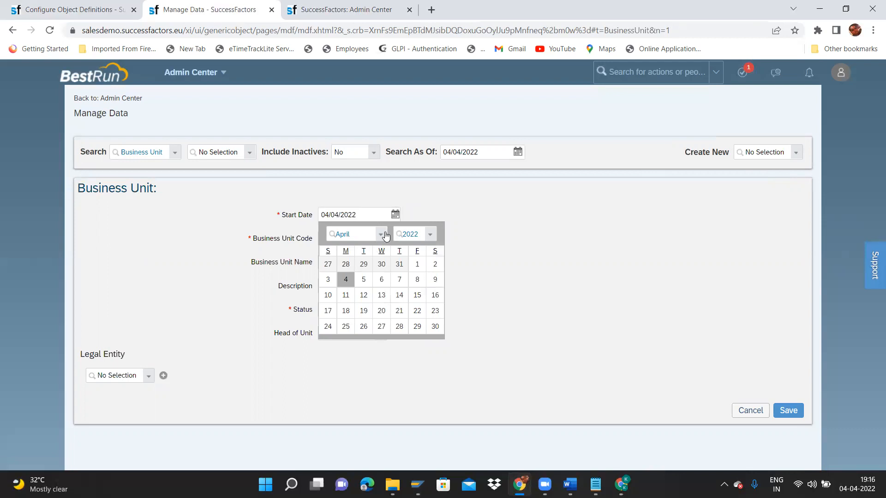
left_click(378, 249)
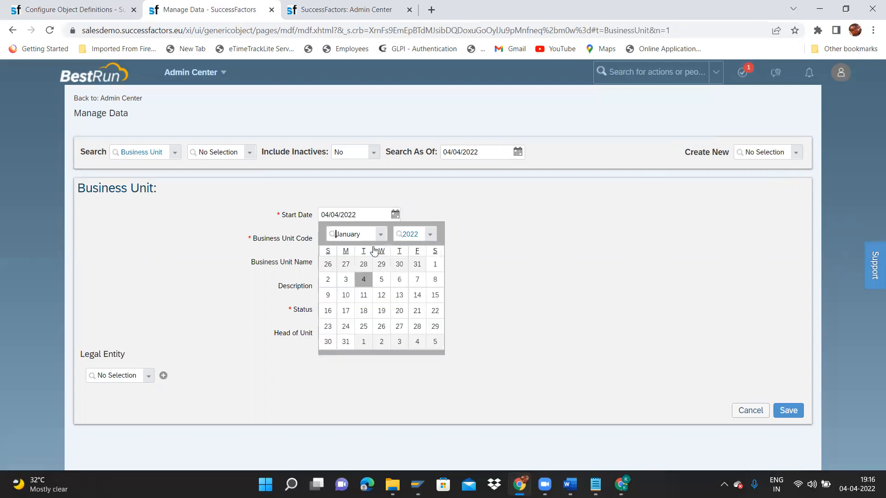
left_click(430, 234)
left_click_drag(504, 272, 504, 244)
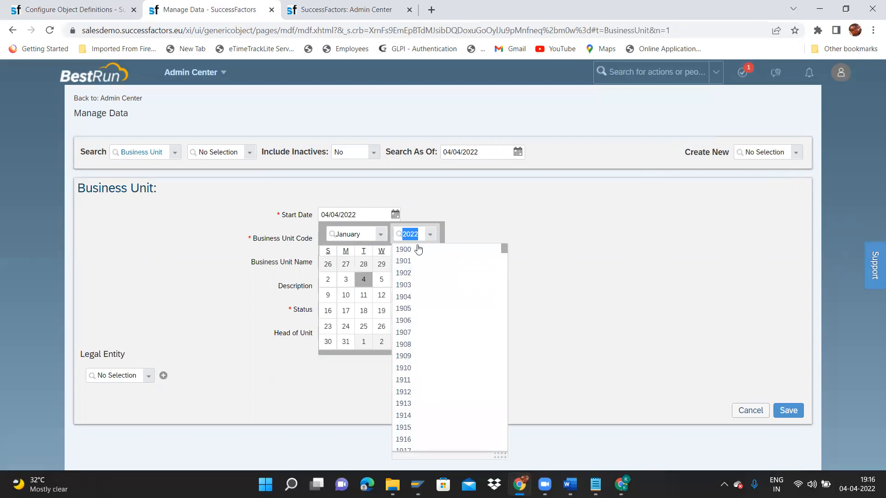
left_click(414, 249)
left_click(347, 264)
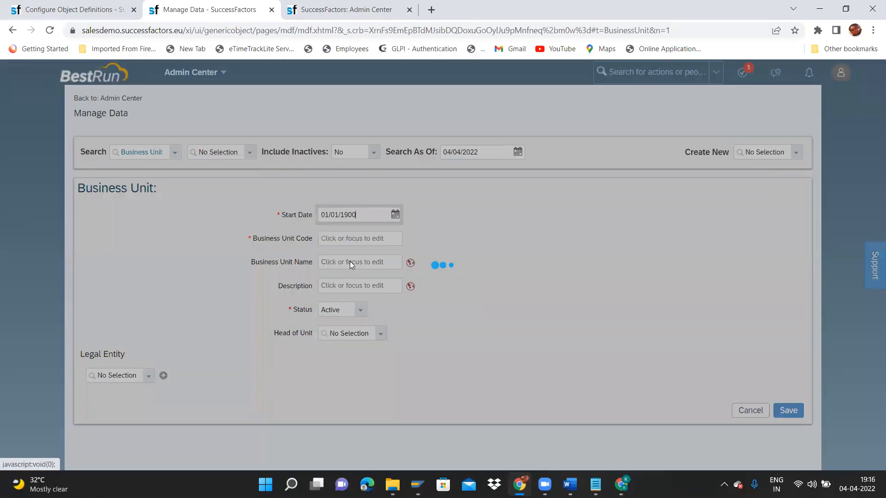
Enter ITC_Textiles as the business unit code.
left_click(390, 240)
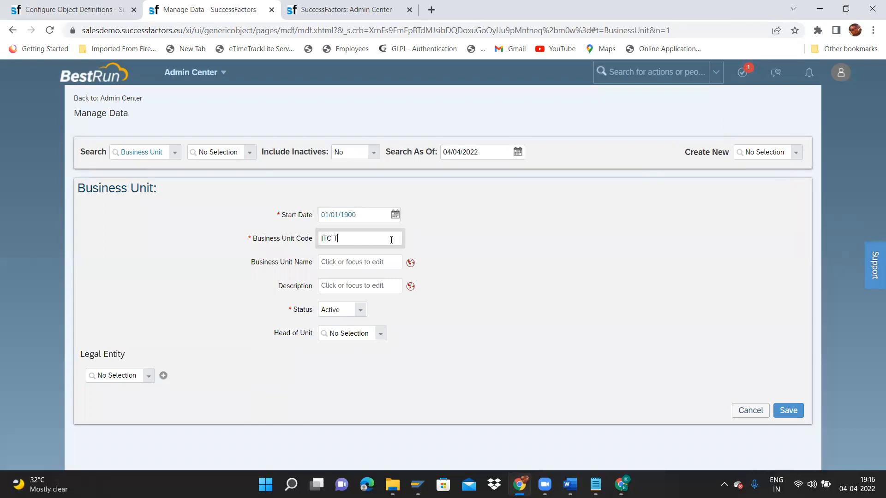
type("ITC Textiles")
left_click_drag(370, 238, 293, 235)
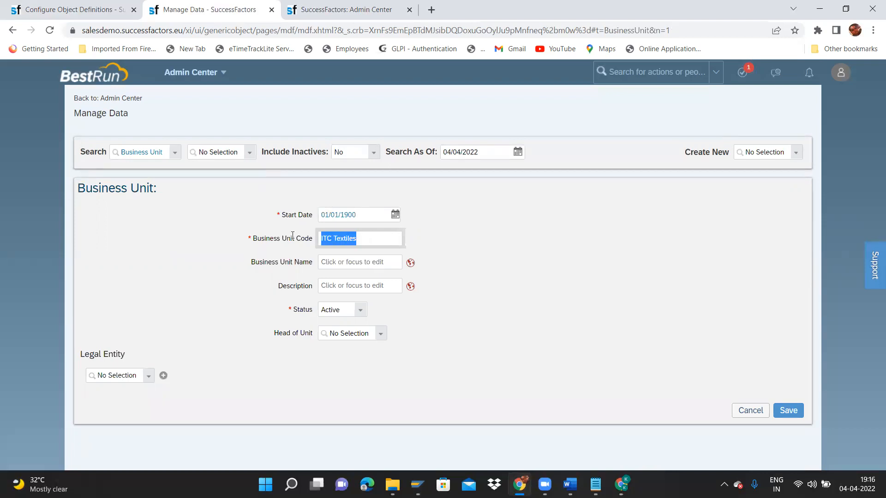
type("ITC")
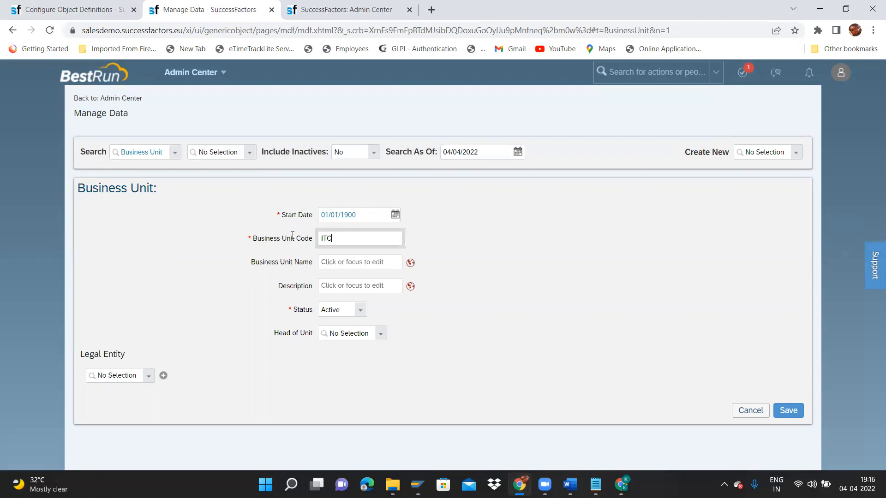
type("_Textiles")
left_click(360, 253)
Name it ITC Textiles in both the Default Value and English (UK) translations.
left_click(360, 257)
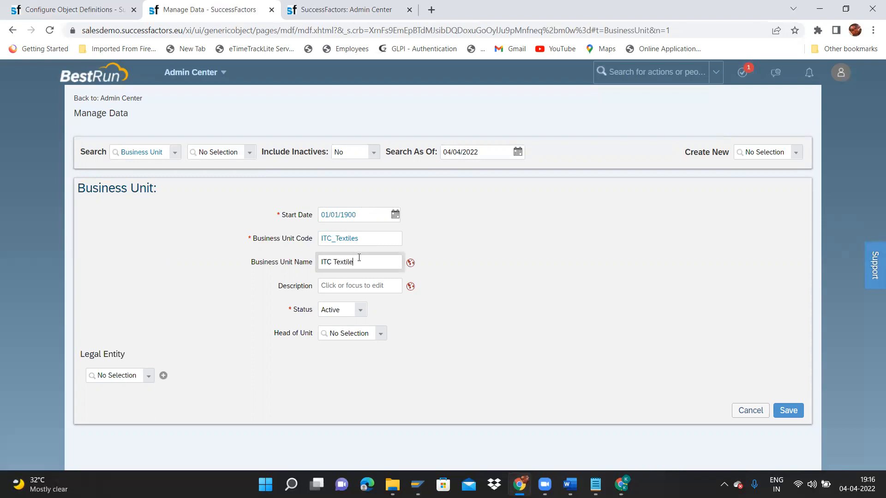
key("ctrl+shift+Left")
key("ctrl+shift+Left")
key("ctrl+c")
left_click(410, 263)
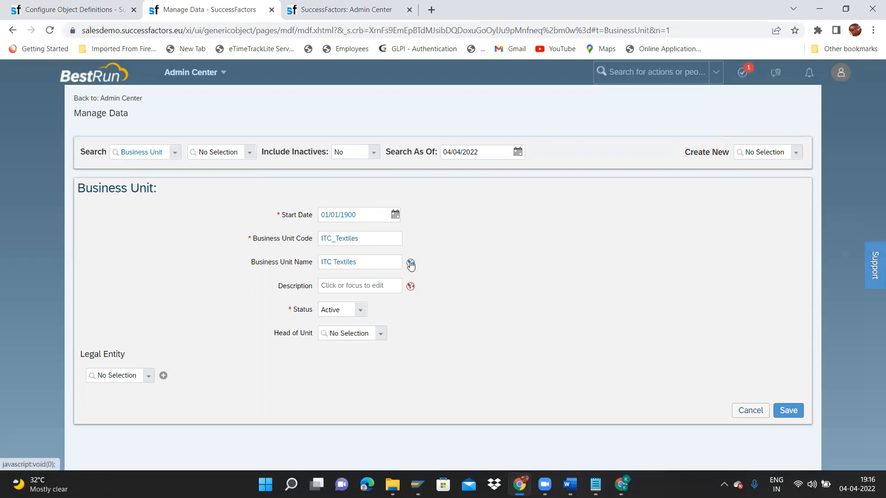
left_click(421, 111)
key("ctrl+v")
key("Tab")
key("ctrl+v")
left_click(541, 439)
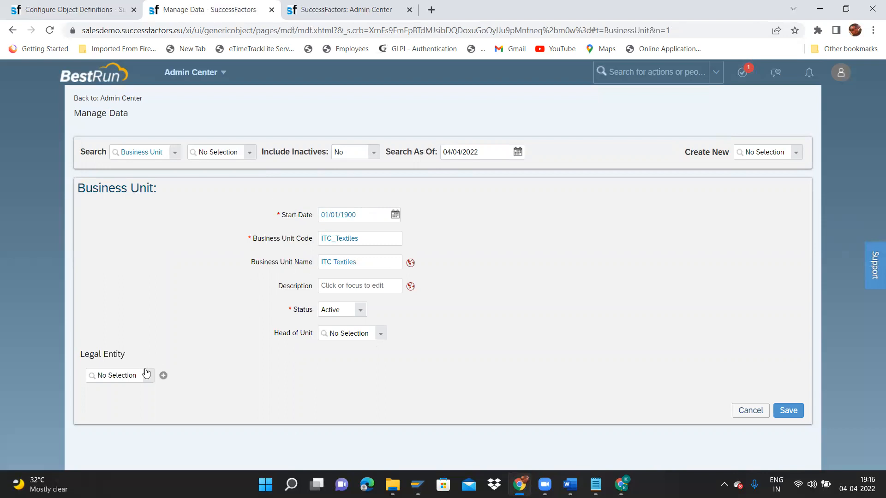
Link the business unit to legal entity ITC Group and save it.
left_click(147, 383)
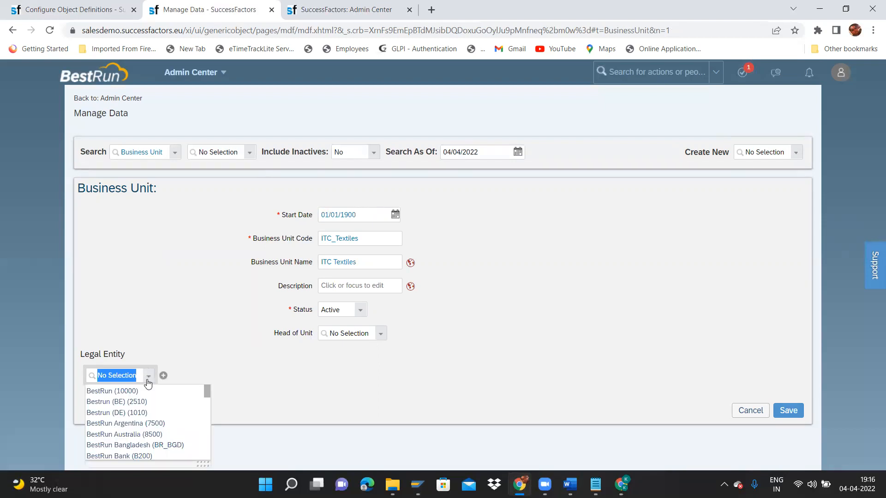
type("ITC")
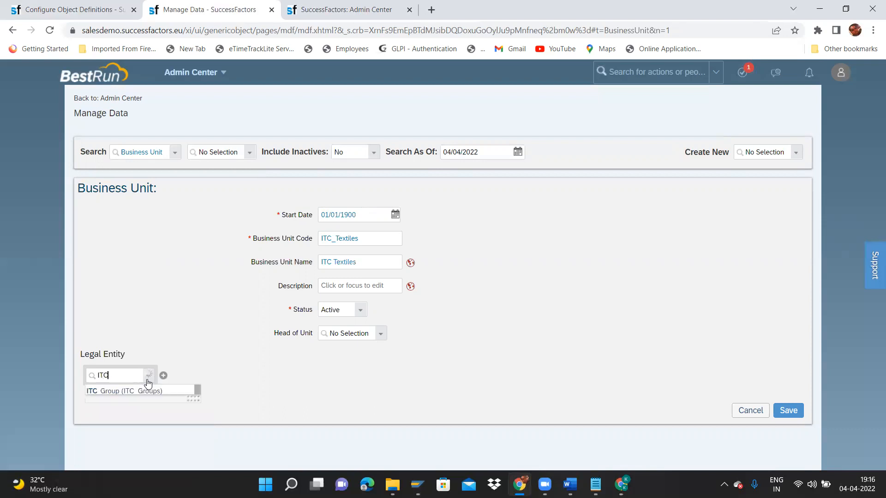
left_click(136, 390)
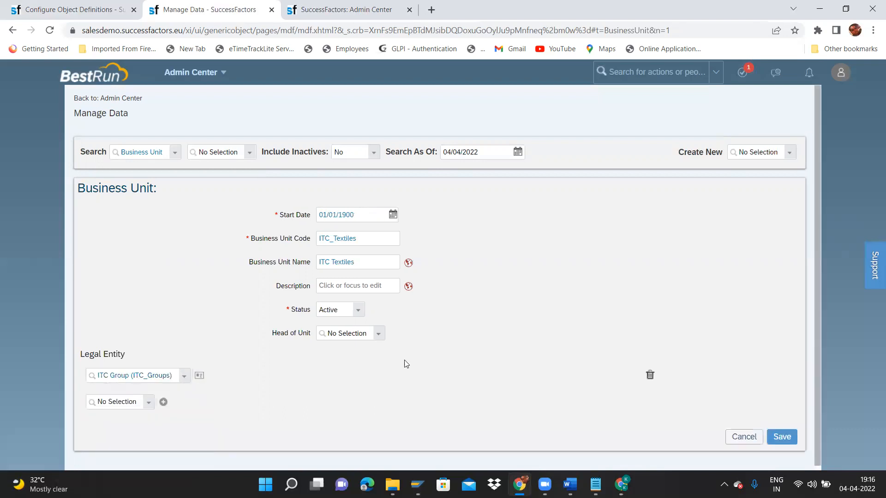
left_click(782, 438)
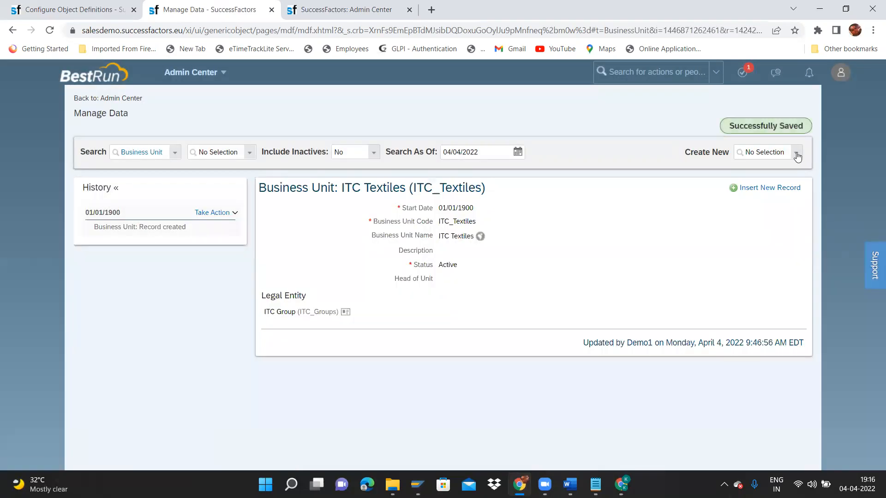
Start another new Business Unit with start date 01/01/1900.
left_click(797, 154)
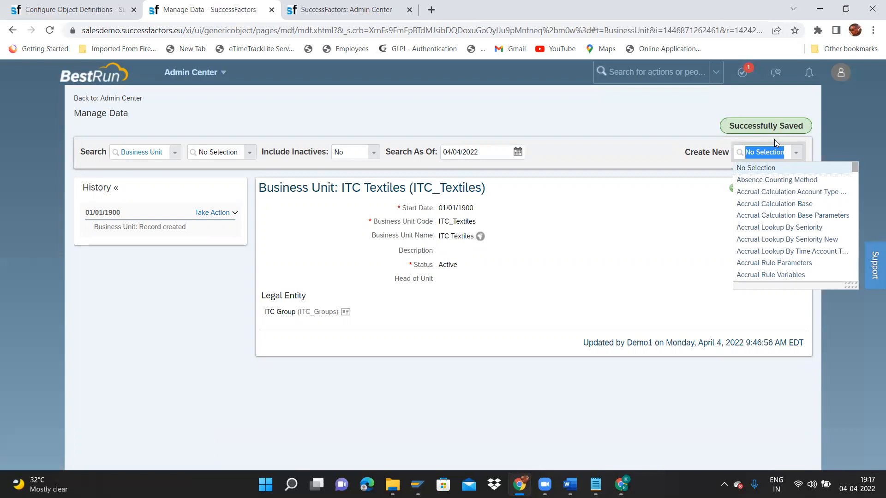
type("busine")
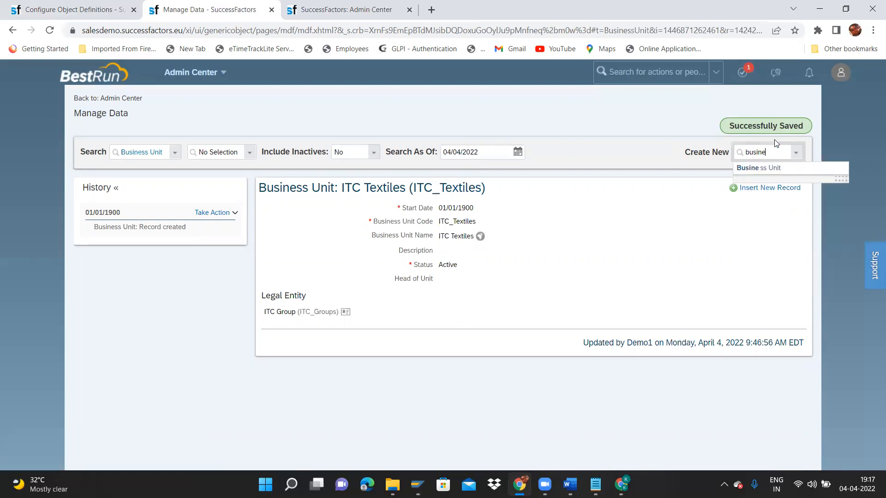
left_click(775, 168)
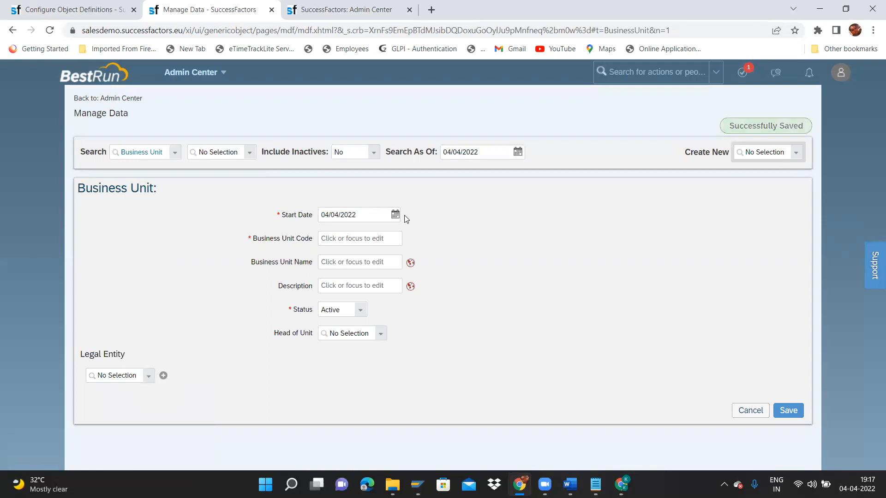
left_click(395, 215)
left_click(430, 234)
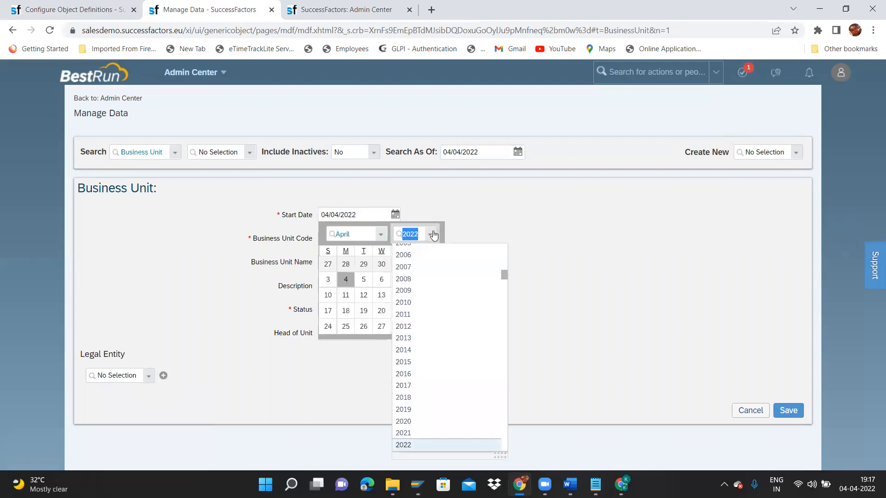
left_click_drag(504, 274, 504, 228)
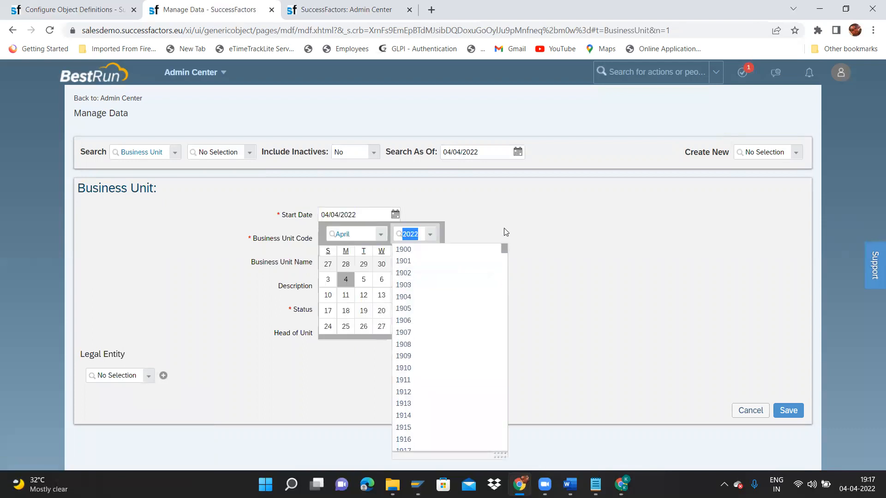
left_click(415, 250)
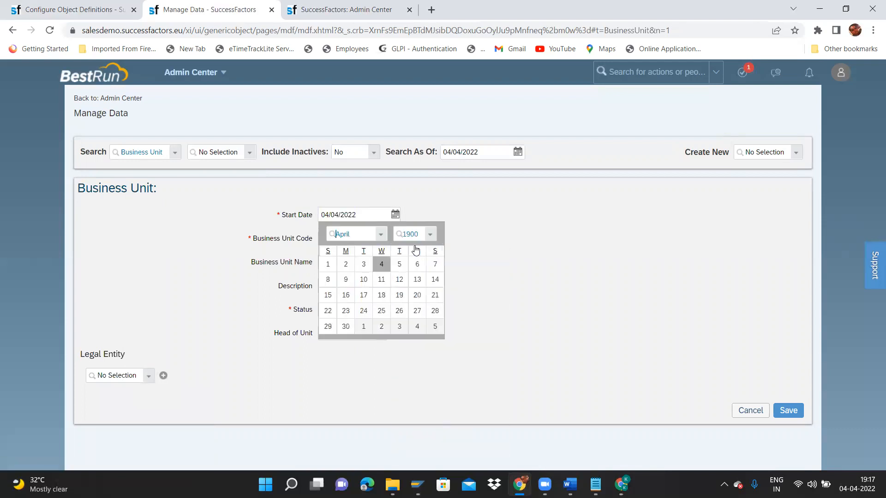
left_click(383, 235)
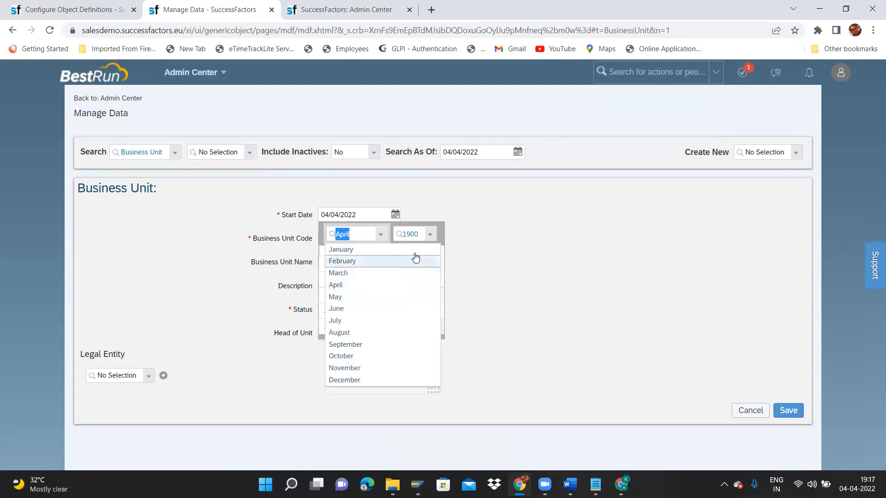
left_click(388, 251)
left_click(346, 262)
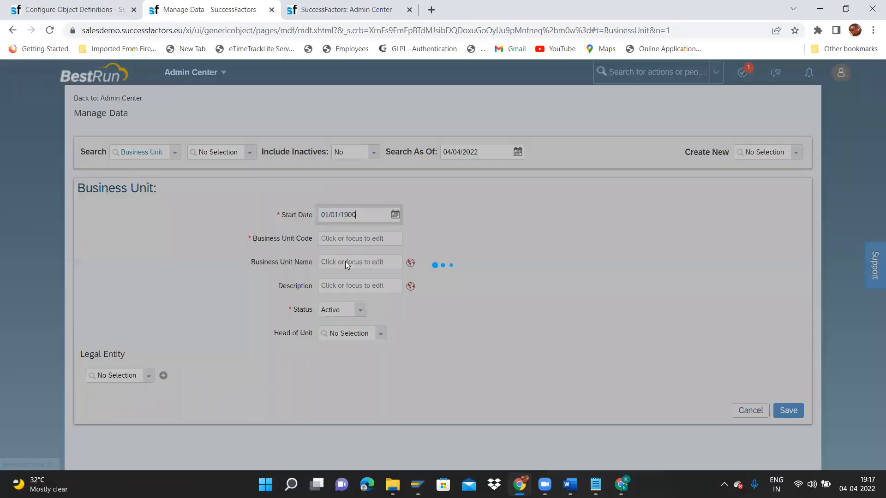
Enter code ITC_Electricals and name ITC Electricals, with Default and English (UK) translations.
left_click(359, 238)
type("ITC_Electricals")
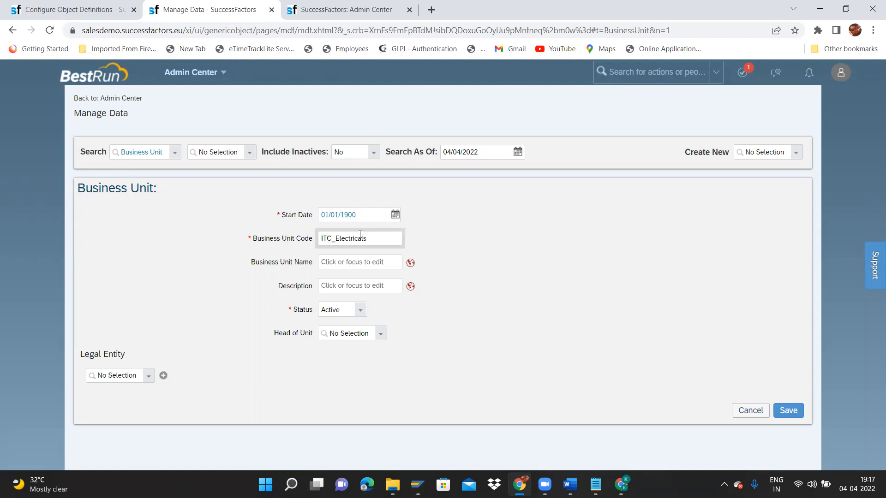
left_click(367, 264)
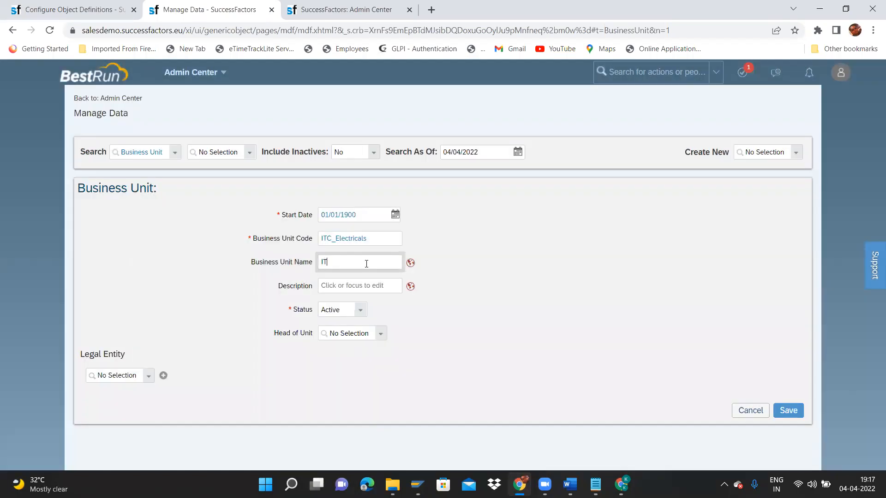
type("ITC Electrical")
key("ctrl+a")
key("ctrl+c")
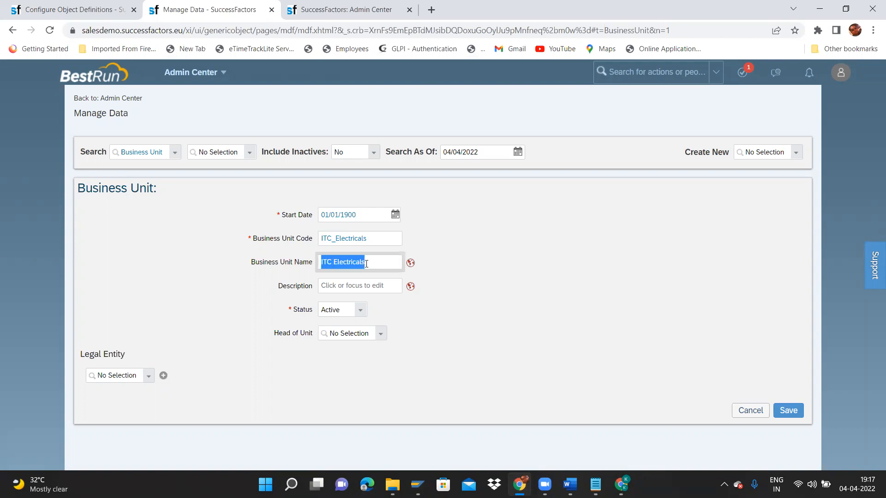
left_click(410, 264)
left_click(447, 108)
key("ctrl+v")
key("Tab")
key("ctrl+v")
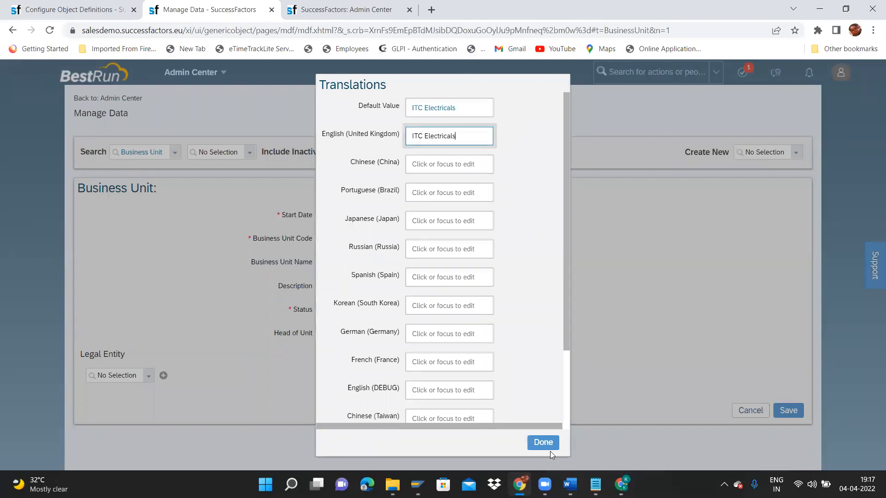
left_click(548, 445)
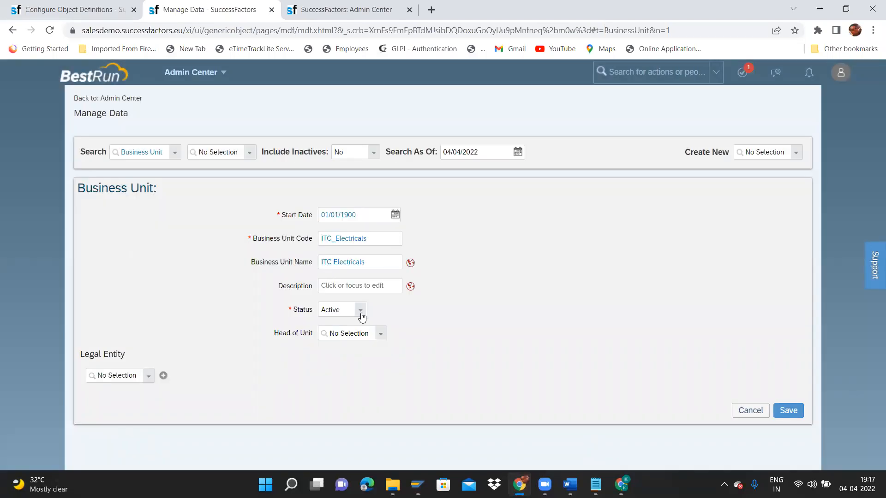
Link ITC Electricals to legal entity ITC Group and save it.
left_click(148, 378)
type("ITC")
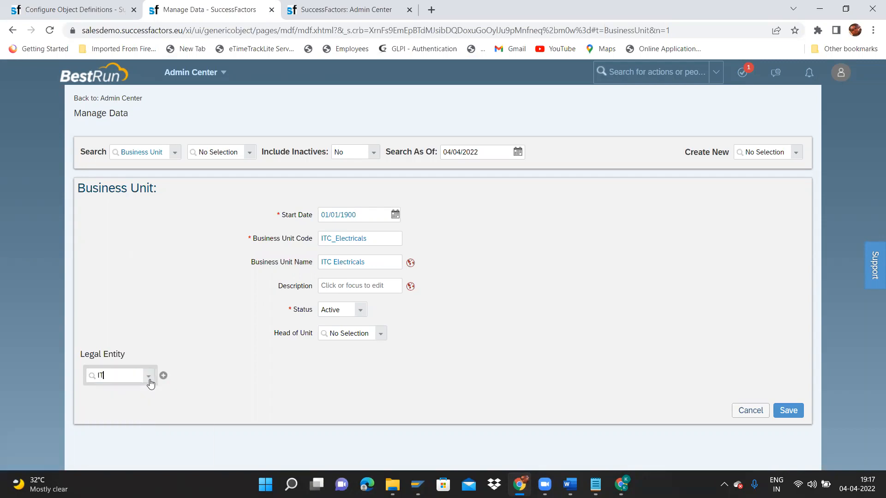
left_click(122, 390)
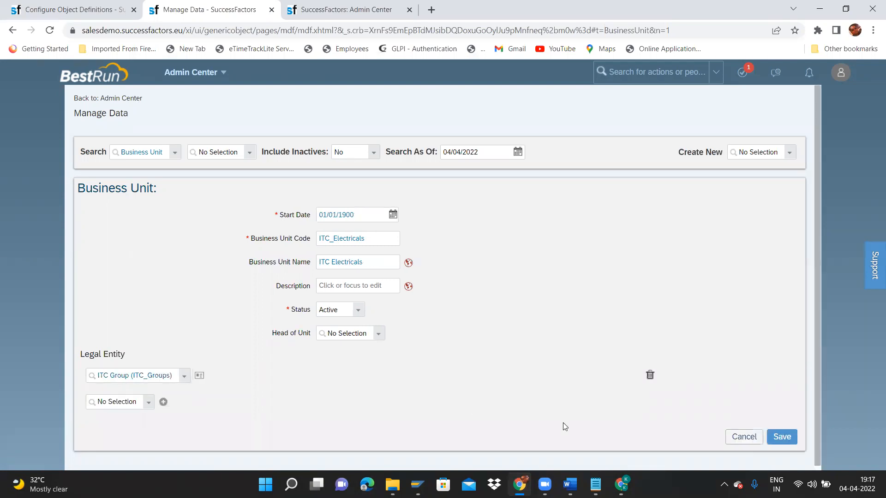
left_click(781, 442)
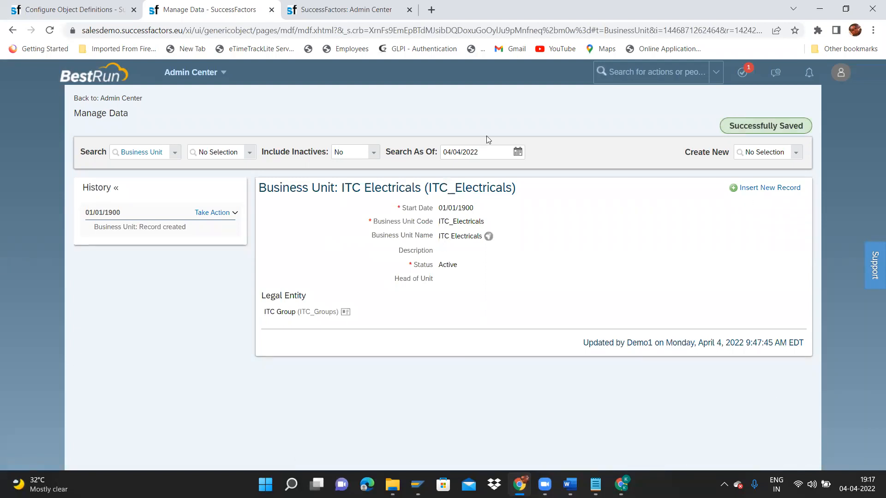
left_click(225, 214)
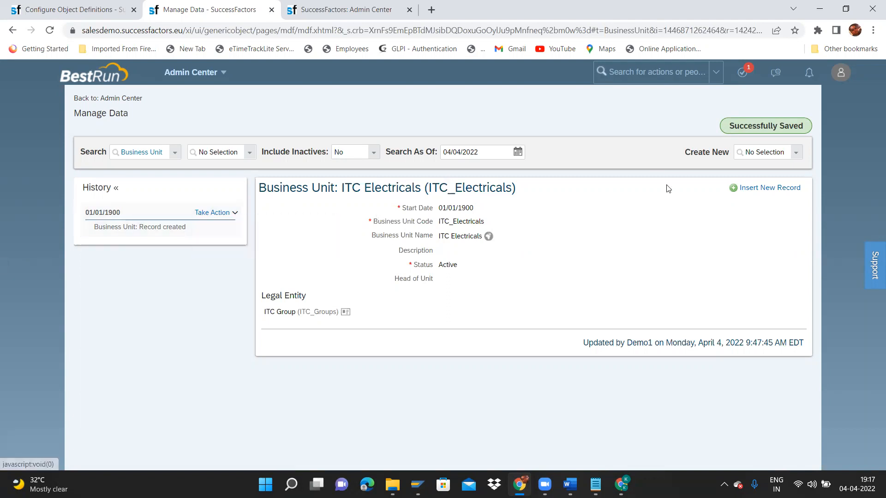
Start a new Division record from the Create New list.
left_click(796, 153)
type("divi")
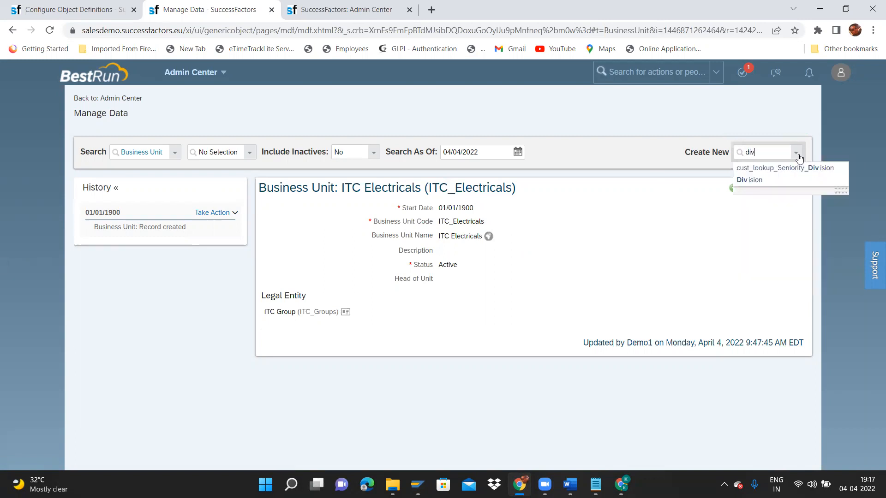
left_click(758, 180)
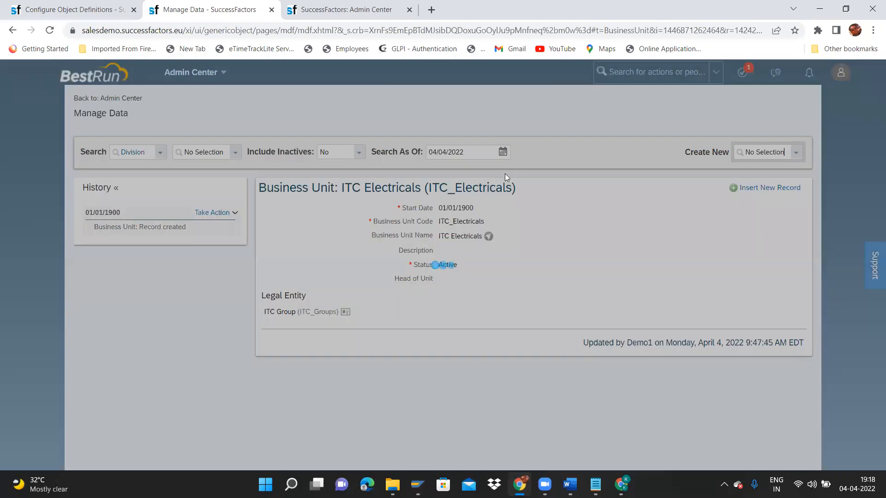
Set the Division's start date to January 1, 1900.
left_click(392, 216)
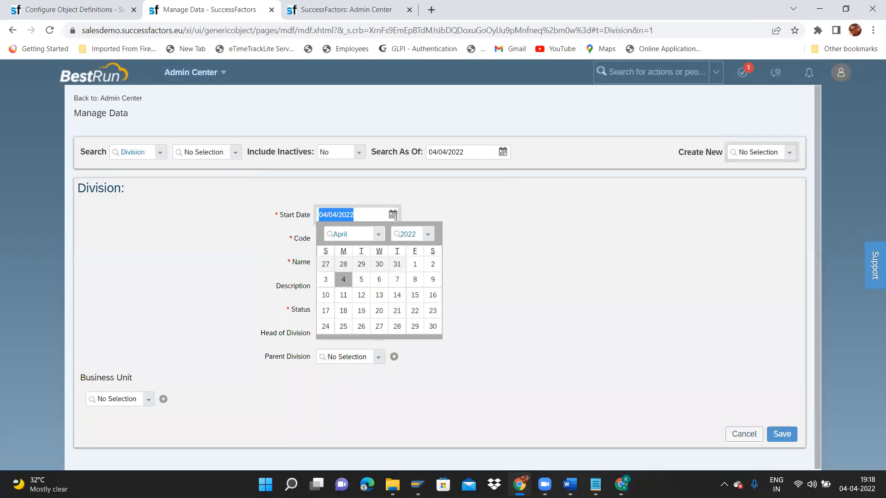
left_click(428, 234)
left_click_drag(502, 275, 504, 227)
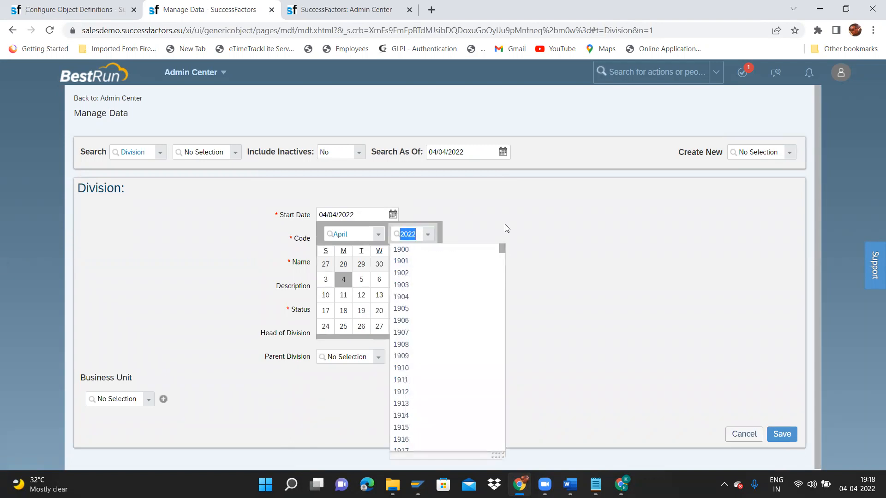
left_click(429, 249)
left_click(327, 263)
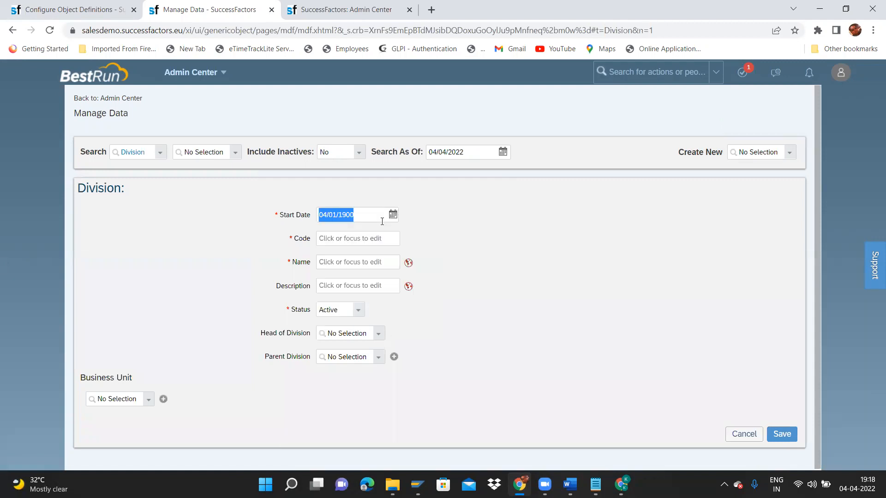
left_click(392, 215)
left_click(377, 236)
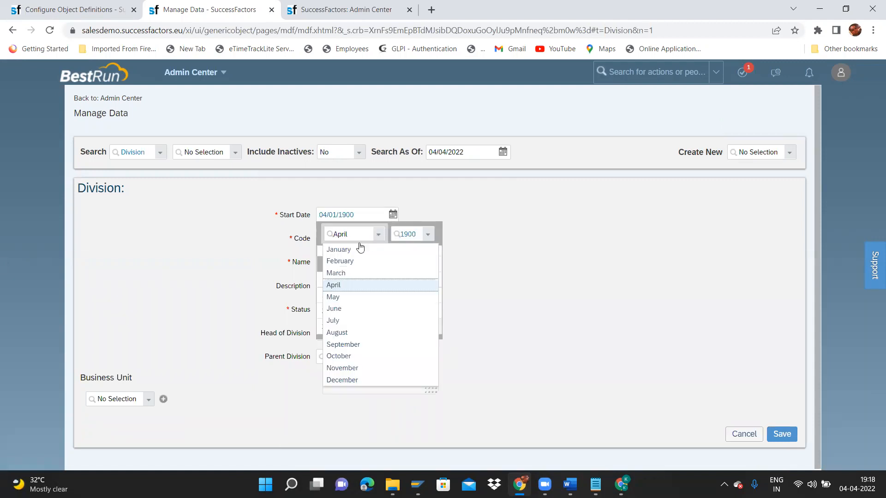
left_click(353, 249)
left_click(342, 263)
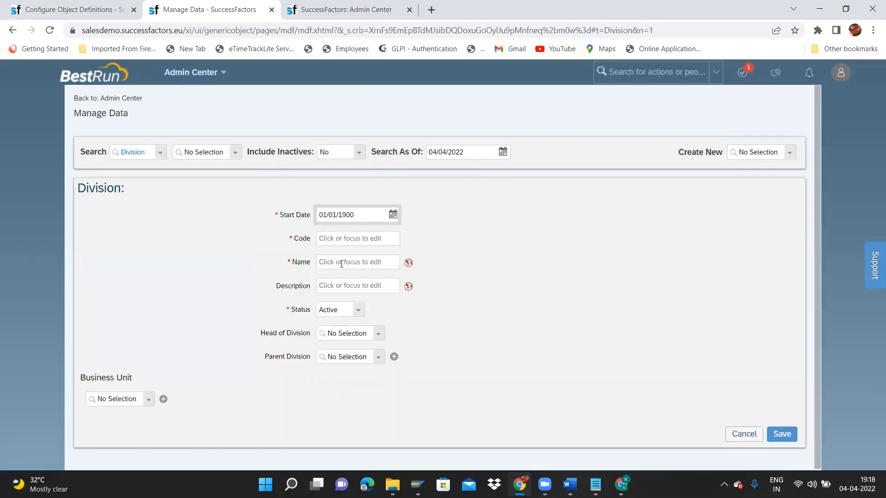
left_click(346, 239)
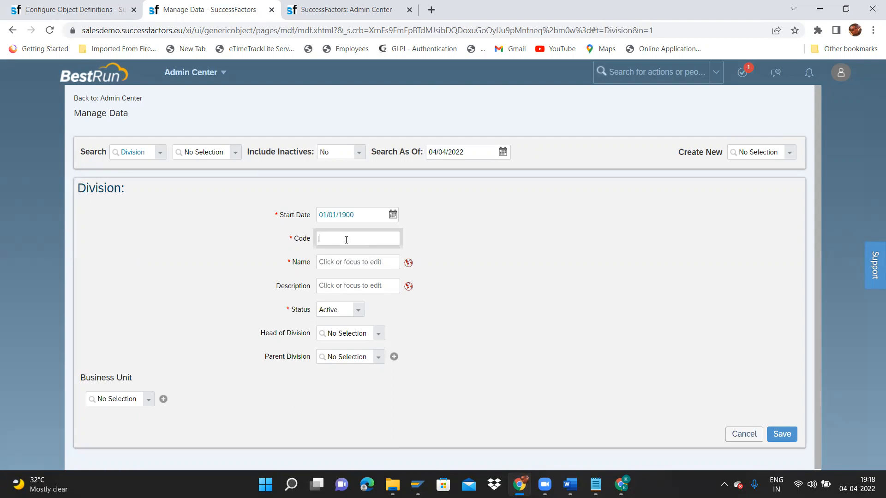
Enter code ITC_SAP and name ITC SAP, with ITC SAP as the default and English (UK) translations.
type("ITC_SAP")
left_click(357, 262)
type("IT")
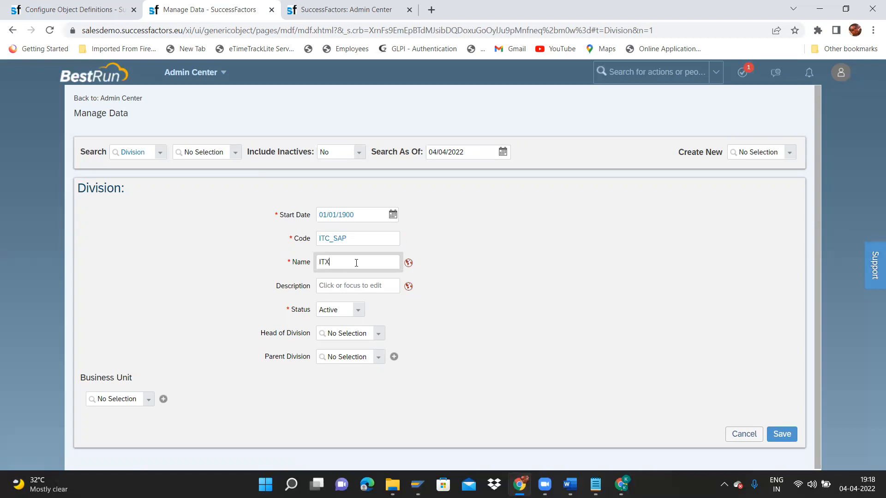
type("C SAP")
key("ctrl+a")
key("ctrl+c")
left_click(408, 262)
left_click(447, 111)
key("ctrl+v")
left_click(442, 127)
key("ctrl+v")
left_click(540, 439)
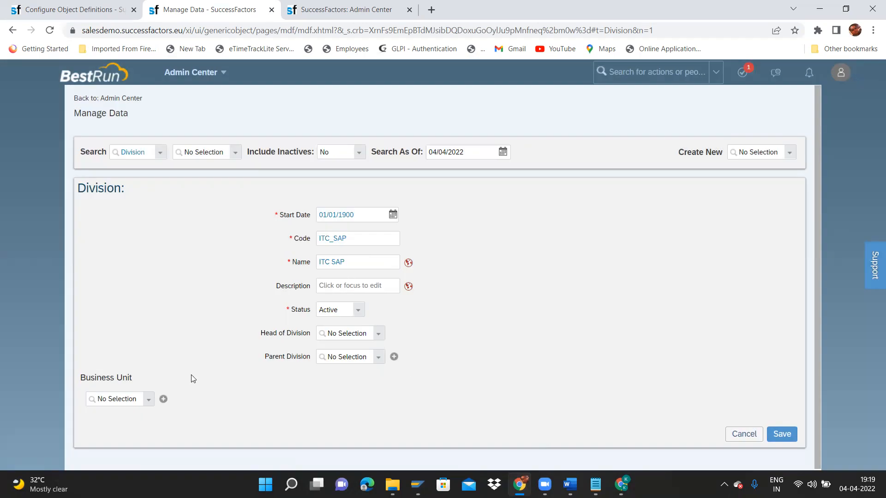
Link business unit ITC Textiles and save the ITC SAP division.
left_click(152, 401)
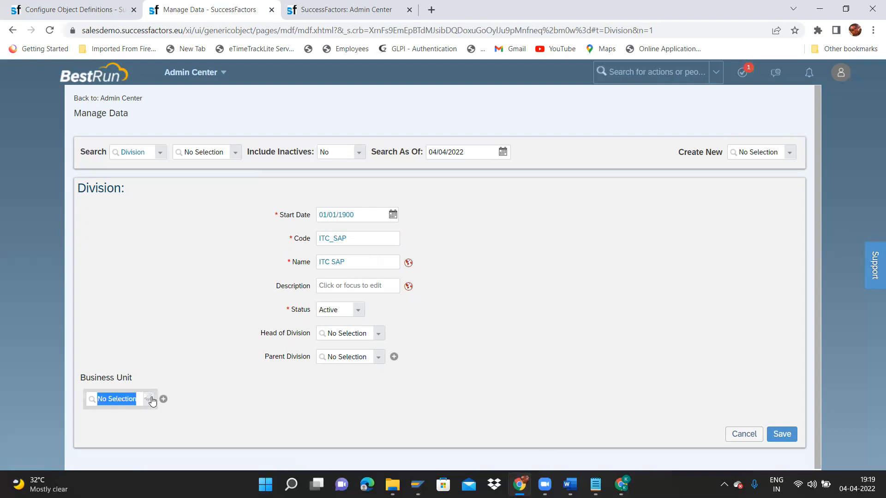
type("ITC")
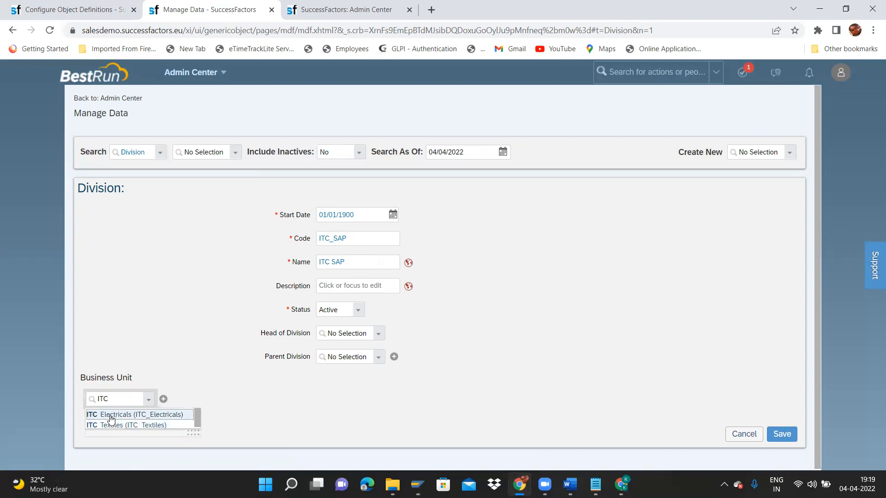
left_click(110, 425)
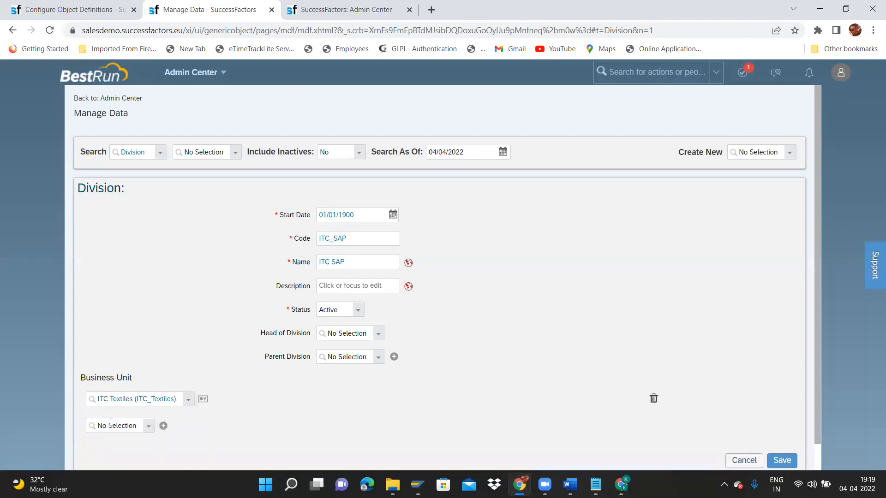
left_click(784, 462)
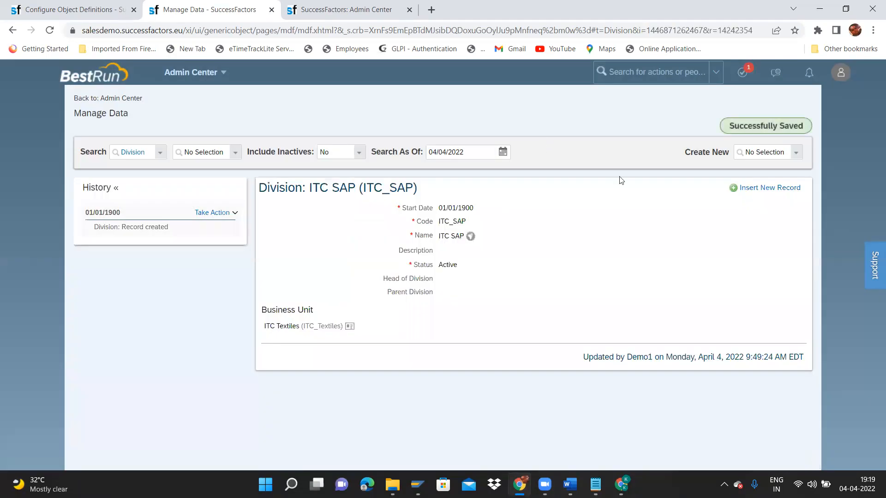
Start another blank Division record from the Create New list.
left_click(206, 214)
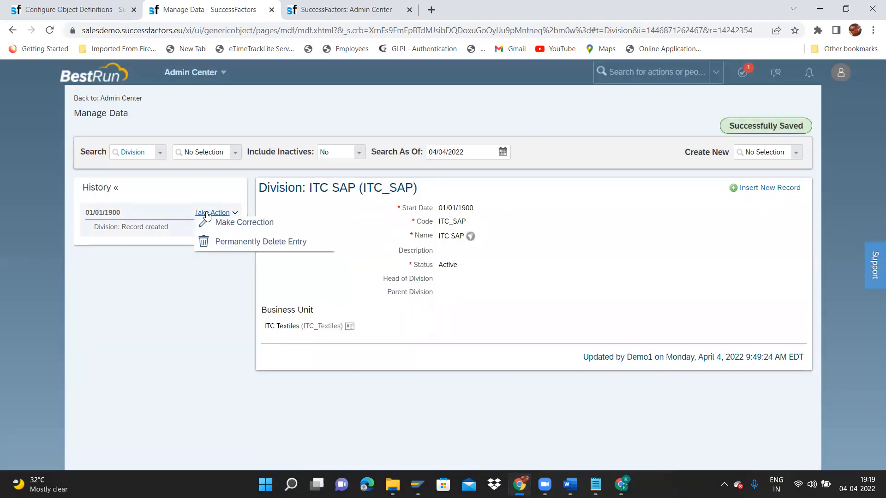
left_click(797, 153)
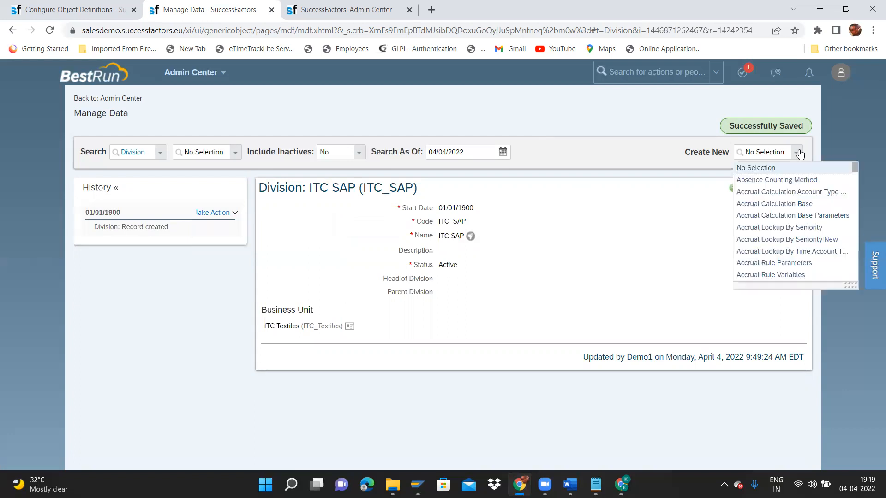
type("di")
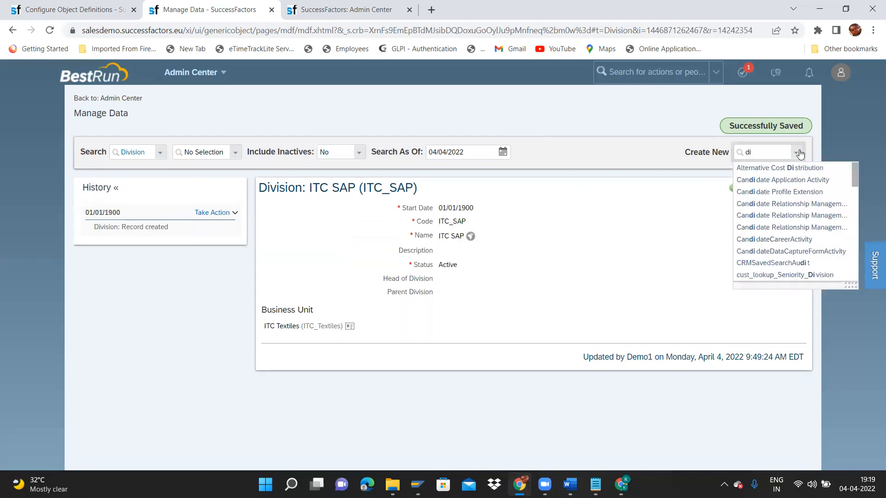
type("vision")
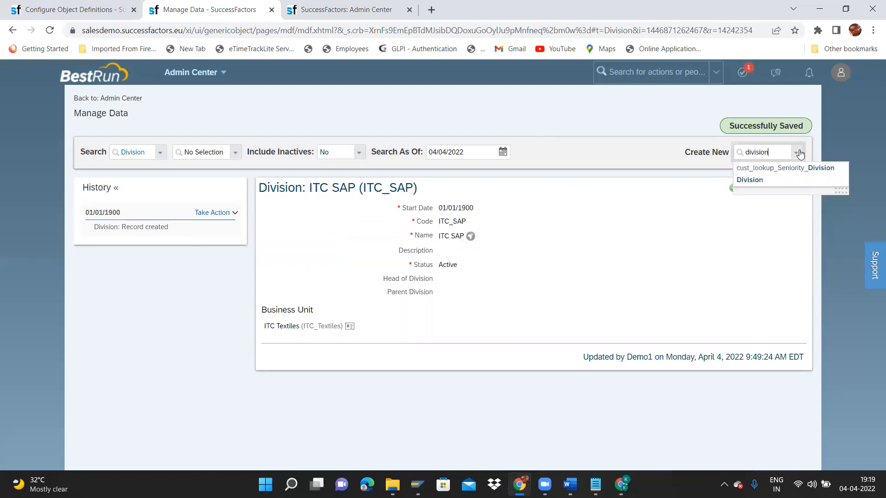
left_click(773, 181)
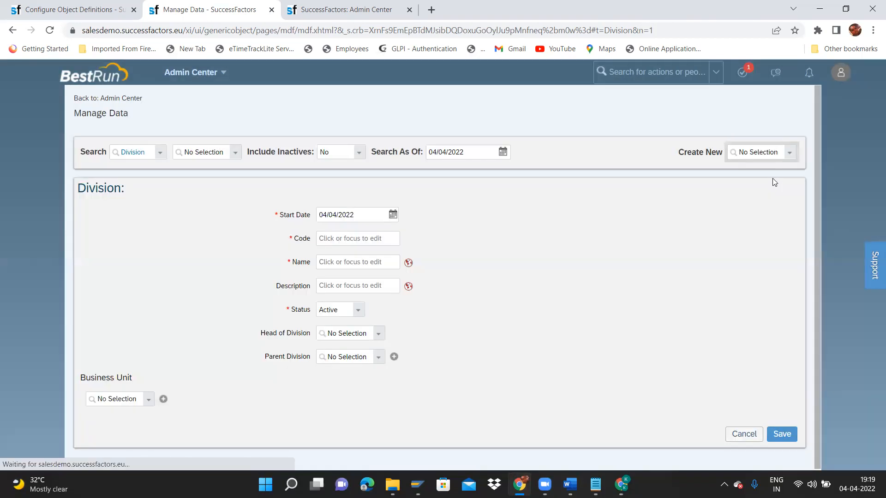
Set the new division's start date to 01/01/1900 using the calendar.
left_click(395, 216)
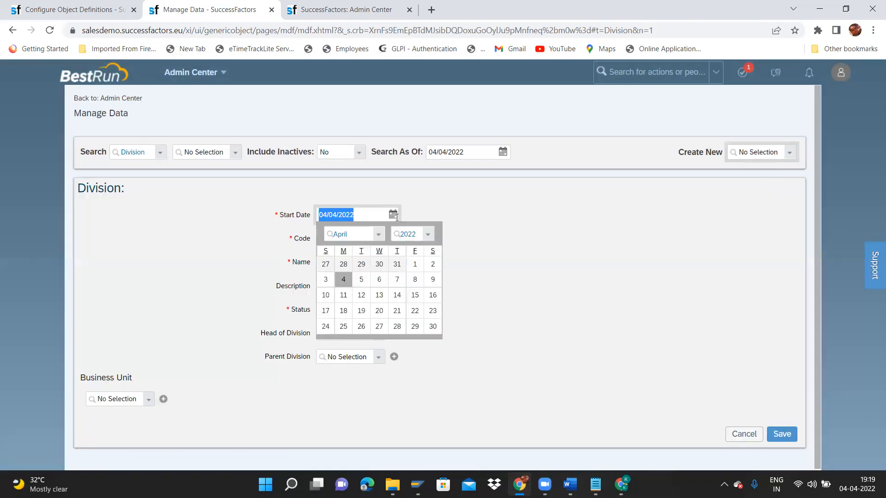
left_click(434, 239)
left_click(393, 214)
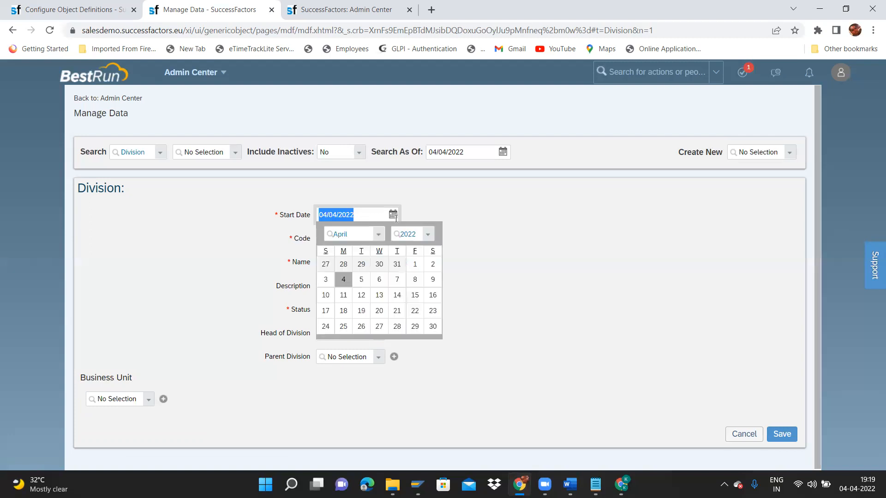
left_click(429, 236)
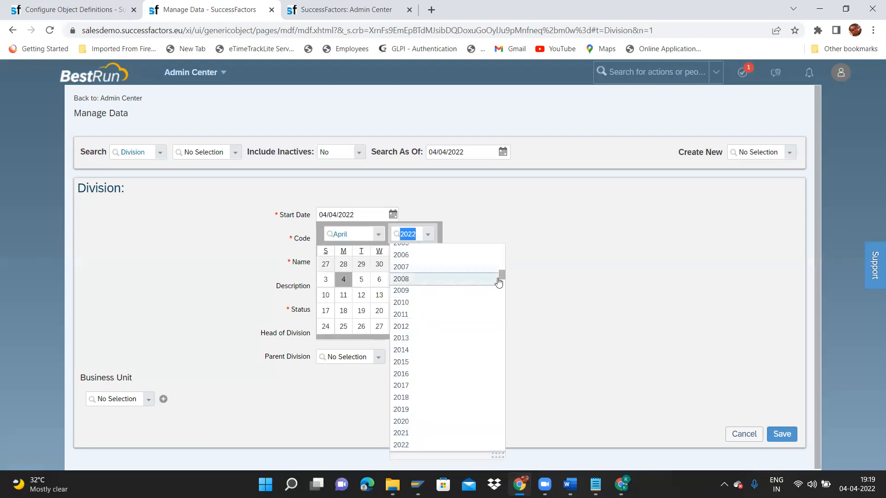
left_click_drag(501, 279, 510, 221)
left_click(401, 250)
left_click(325, 264)
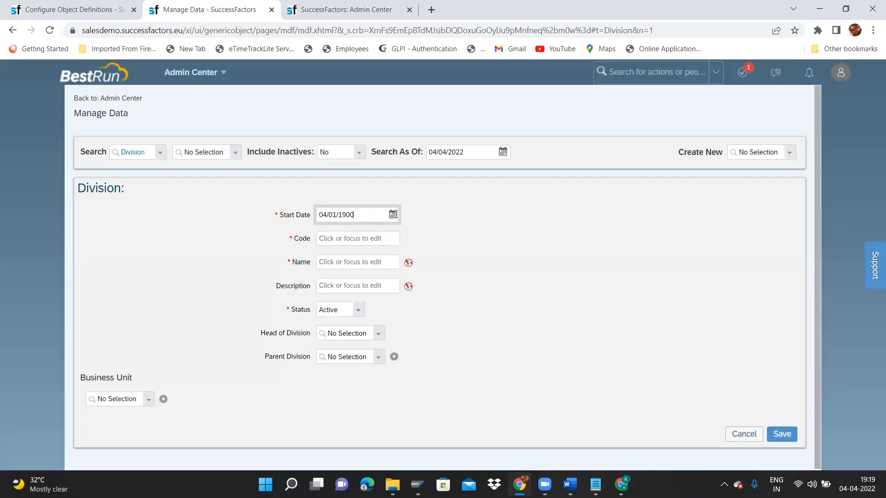
left_click(393, 214)
left_click(377, 235)
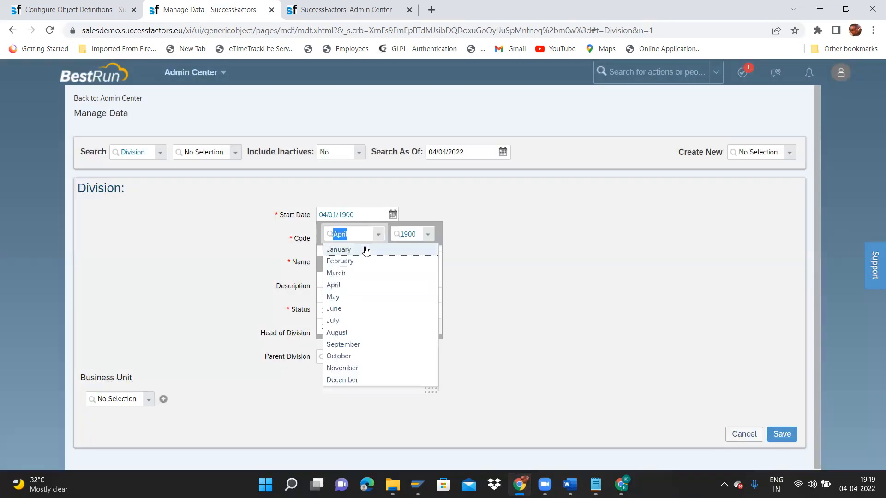
left_click(366, 249)
left_click(343, 266)
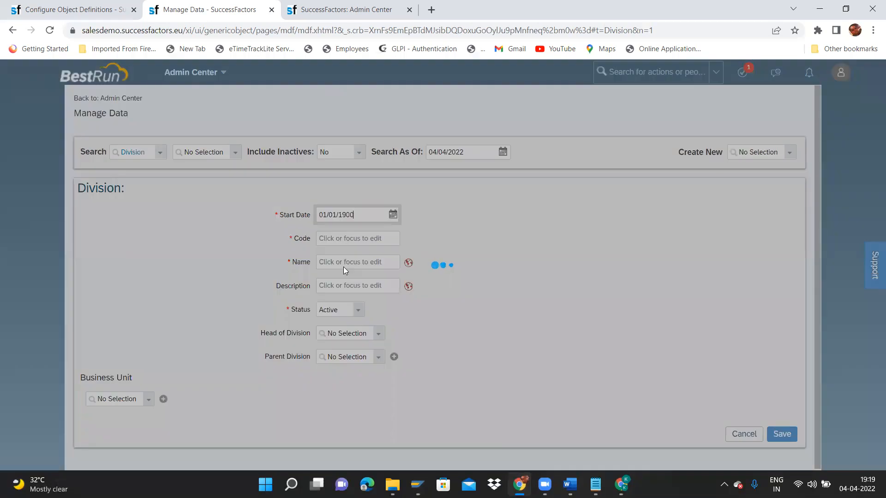
Enter code ITC_PeopleSoft and name ITC Peoplesoft, with default and English (UK) translations.
left_click(363, 239)
type("ITC_People")
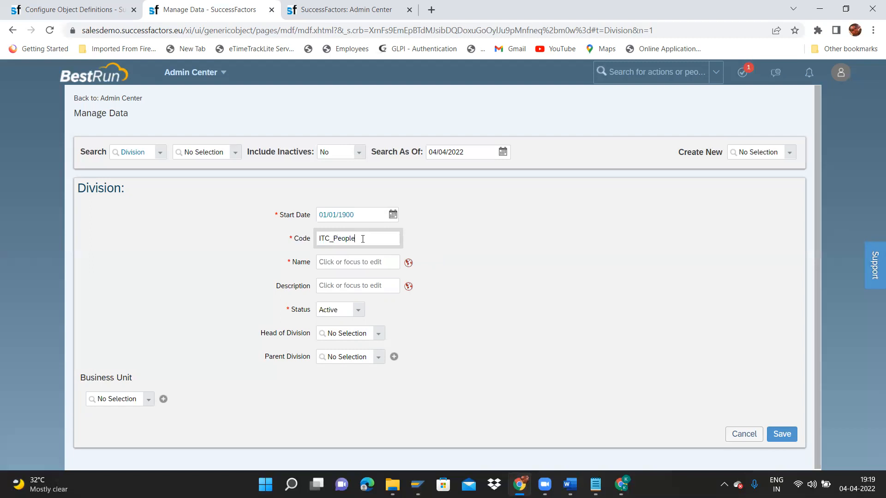
type("Sc")
type("ft")
left_click(358, 256)
type("ITC People")
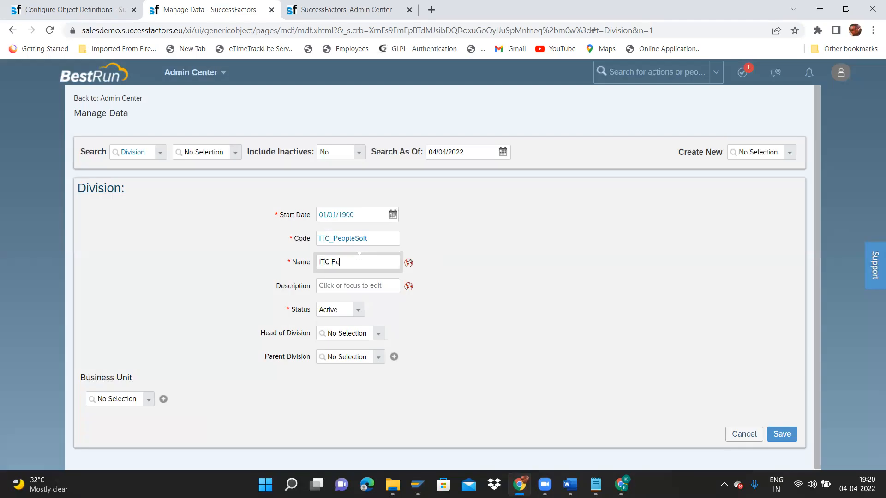
type("so")
key("ctrl+shift+Left")
key("ctrl+shift+Left")
key("ctrl+c")
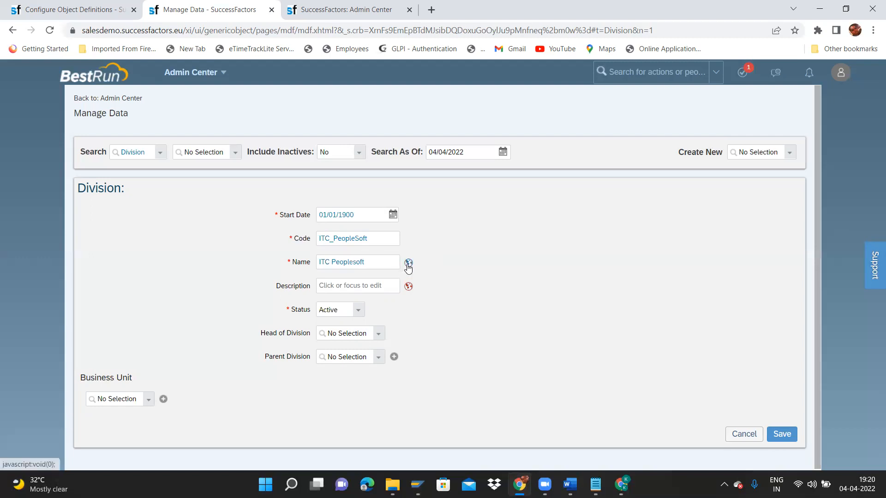
left_click(408, 264)
left_click(430, 108)
key("ctrl+v")
key("Tab")
key("ctrl+v")
left_click(542, 444)
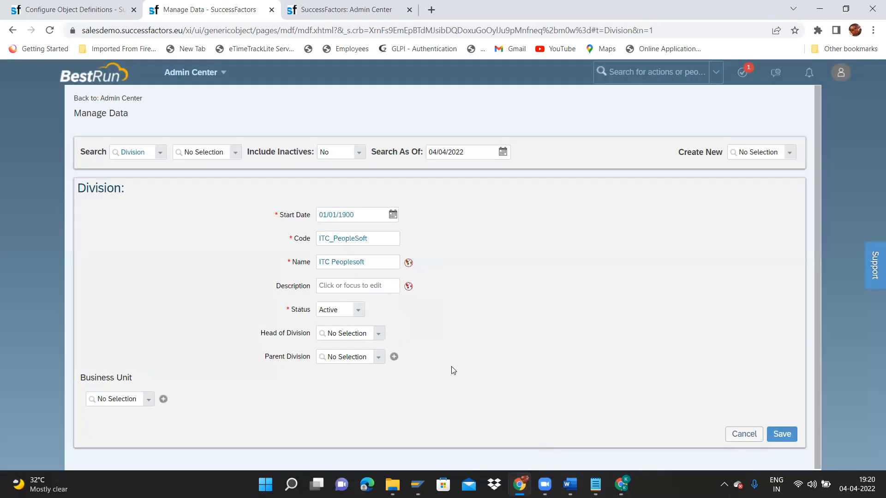
Link business unit ITC Textiles and save the ITC Peoplesoft division.
left_click(144, 400)
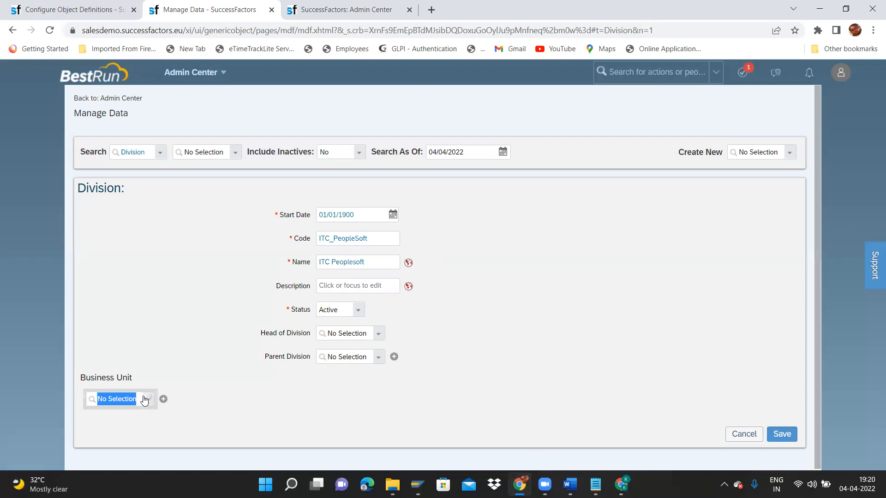
type("ITC")
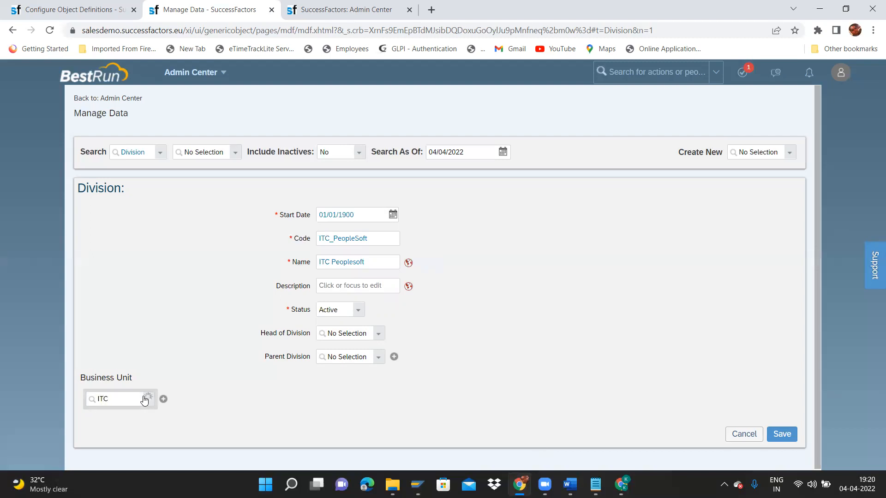
left_click(148, 424)
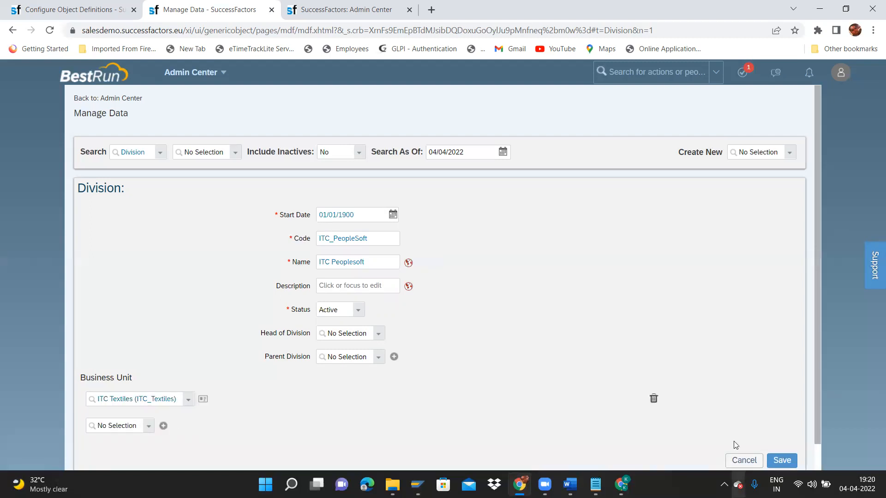
left_click(778, 460)
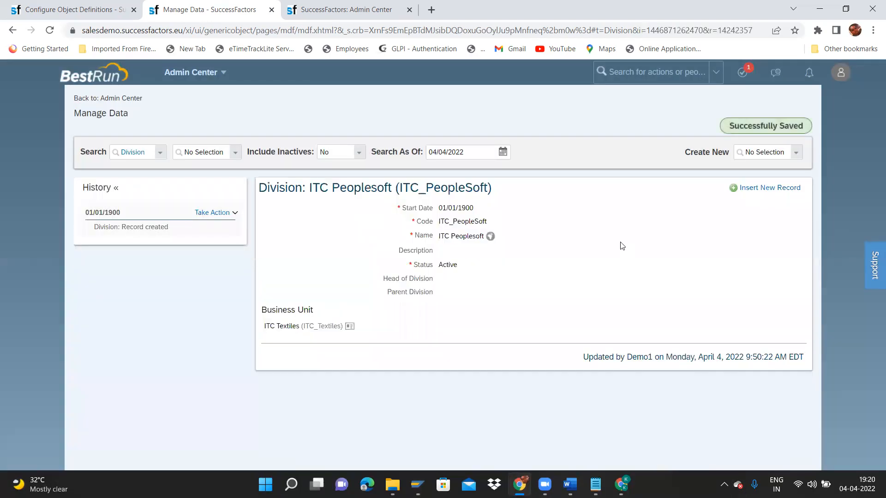
Start a third blank Division record from the Create New list.
left_click(795, 153)
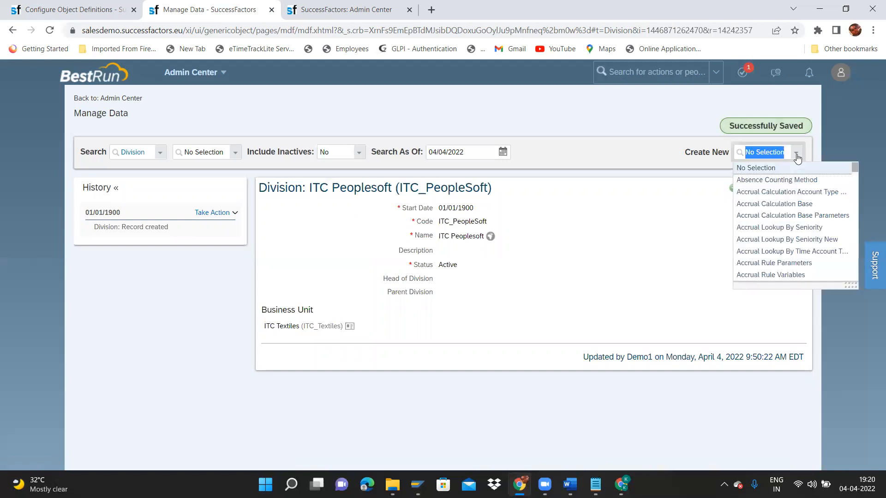
type("division")
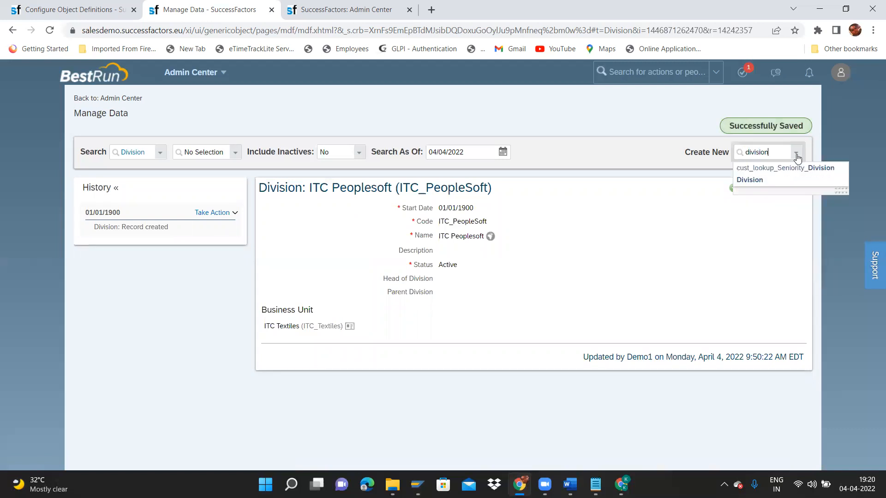
left_click(787, 180)
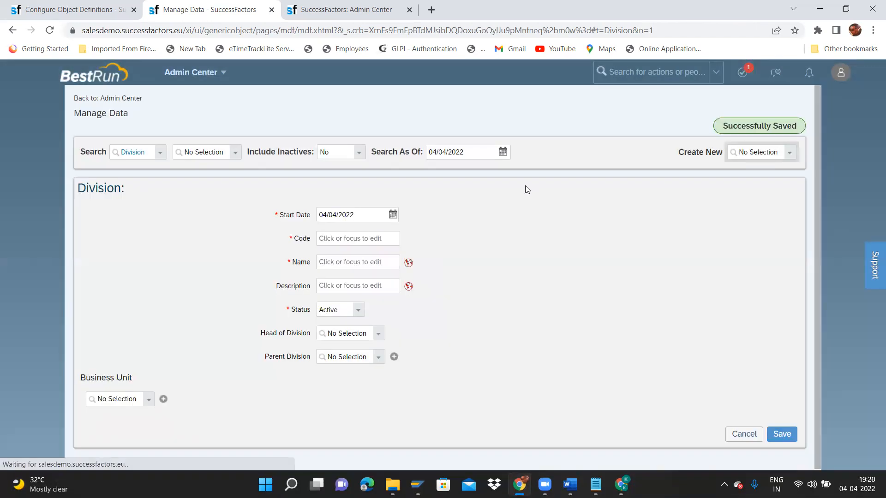
Set the division's start date to 01/01/1900 in the calendar.
left_click(393, 215)
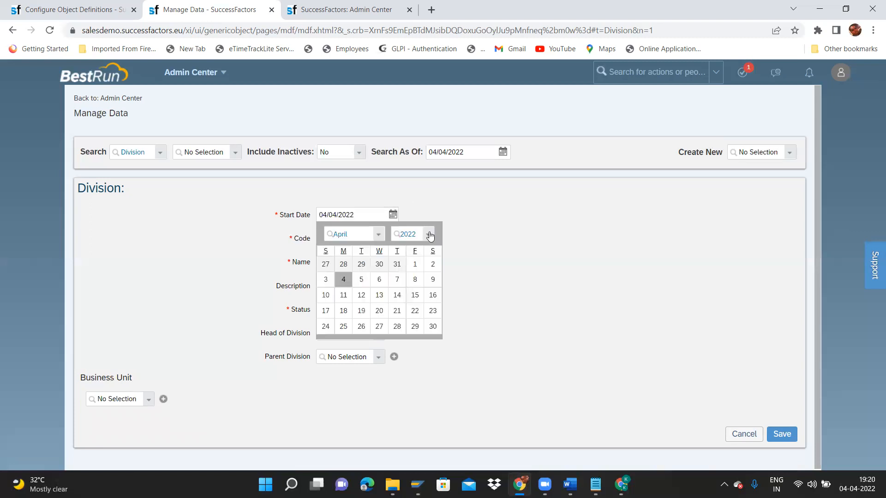
left_click(429, 235)
left_click(378, 234)
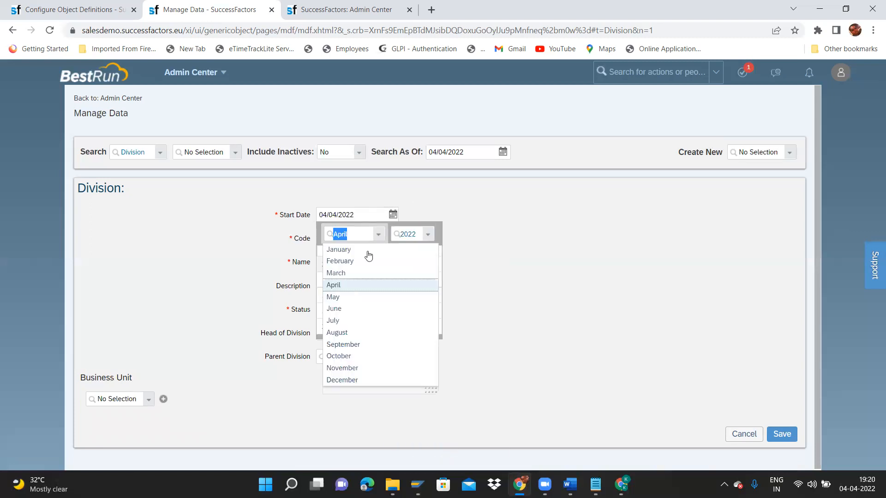
left_click(364, 253)
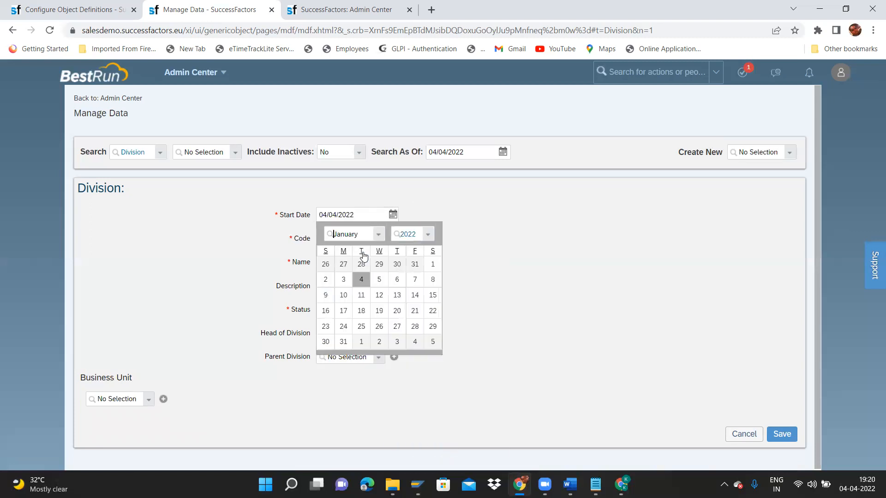
left_click(425, 236)
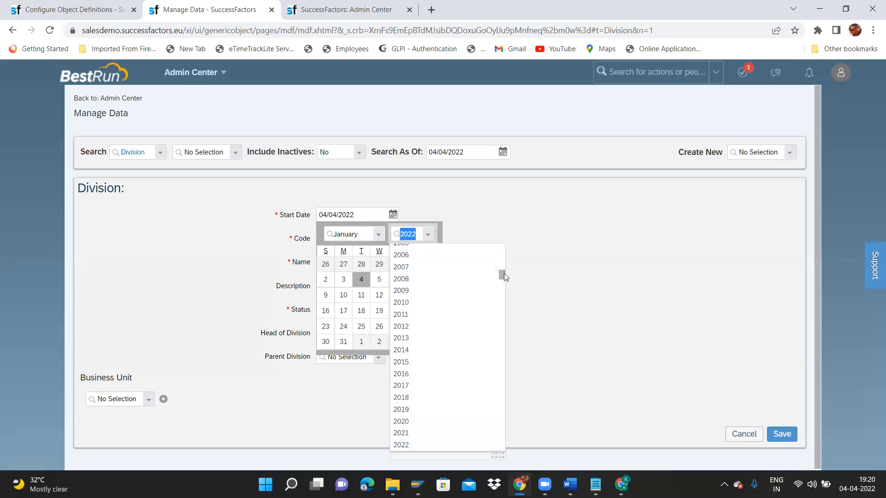
left_click_drag(504, 273, 502, 246)
scroll(451, 253, "up", 5)
left_click(436, 251)
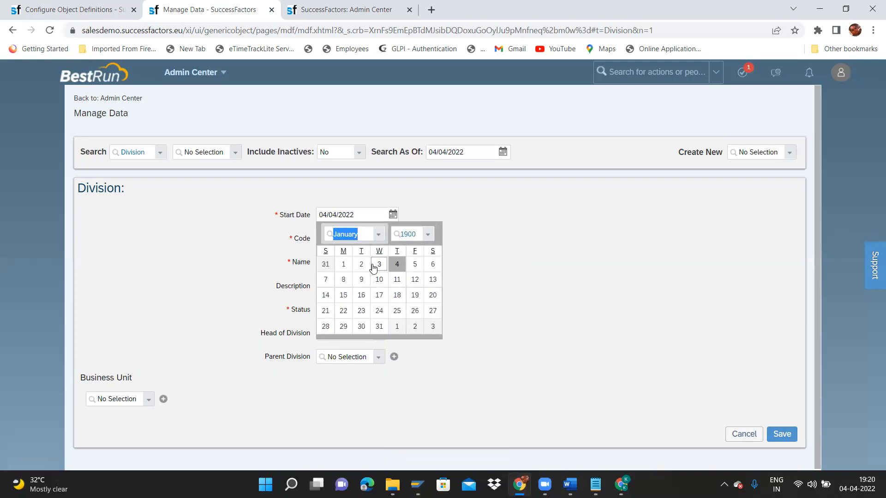
left_click(344, 264)
Enter code ITC_Oracle and name ITC Oracle, with default and English (UK) translations.
left_click(352, 243)
type("I")
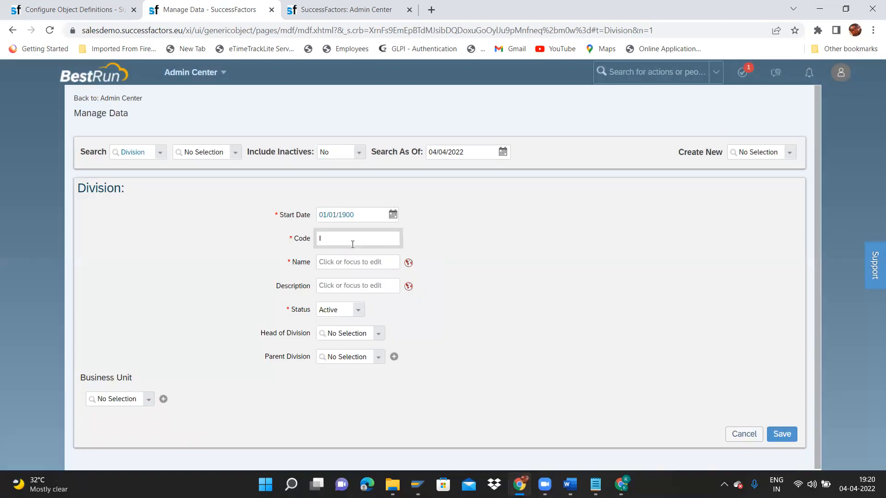
type("RC ")
type("Oracle")
left_click(350, 267)
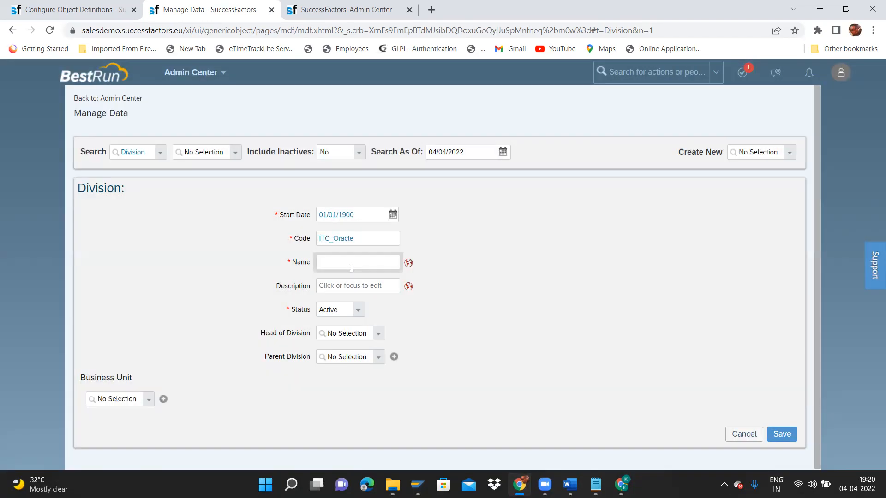
type("ITC Oracle")
key("ctrl+shift+Left")
key("ctrl+shift+Left")
key("ctrl+c")
left_click(408, 263)
left_click(444, 108)
key("ctrl+v")
key("Tab")
key("ctrl+v")
left_click(547, 445)
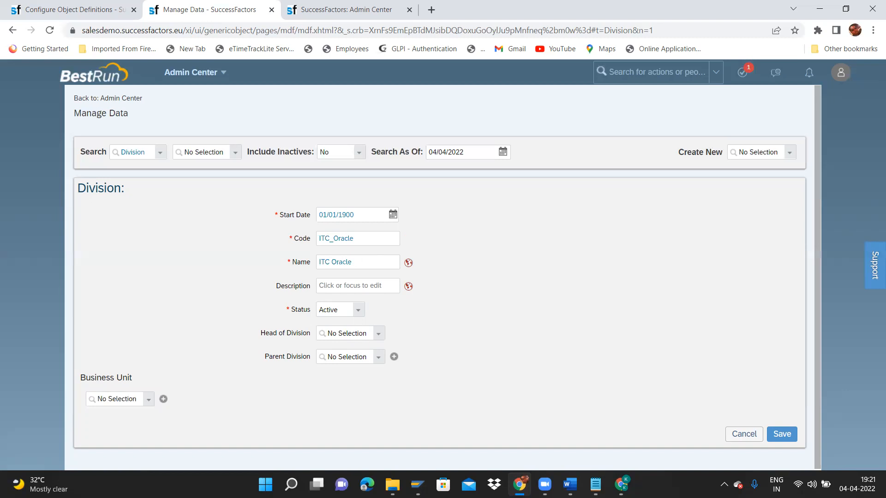
Link business unit ITC Textiles and save the ITC Oracle division.
left_click(146, 404)
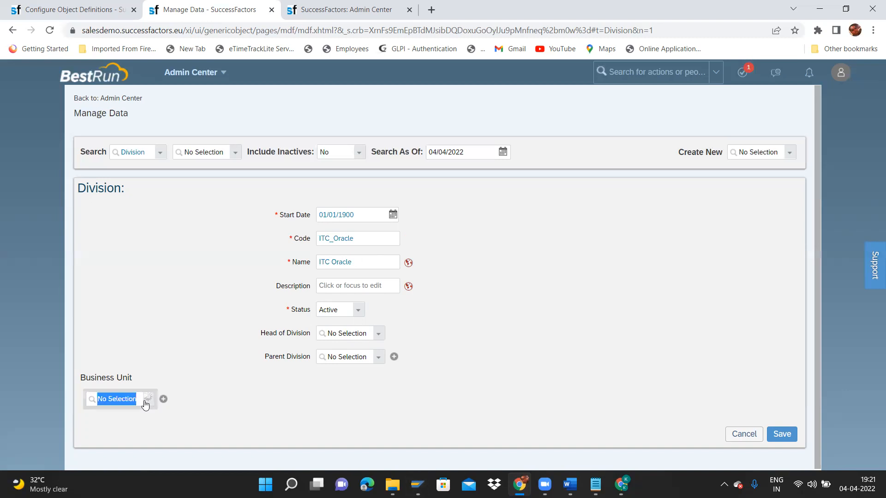
type("ITC")
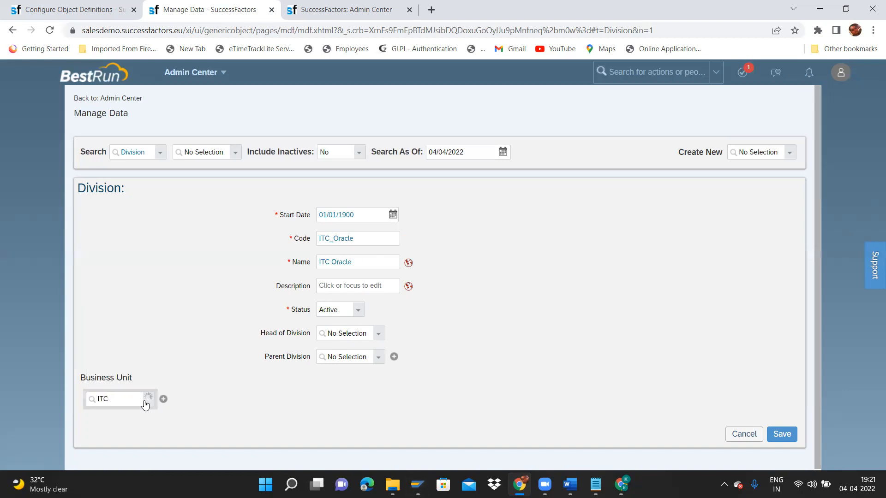
left_click(130, 422)
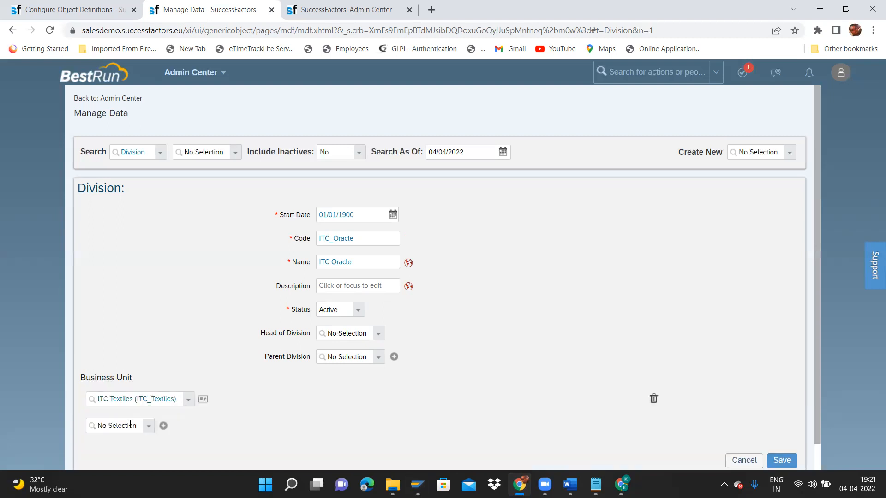
left_click(147, 428)
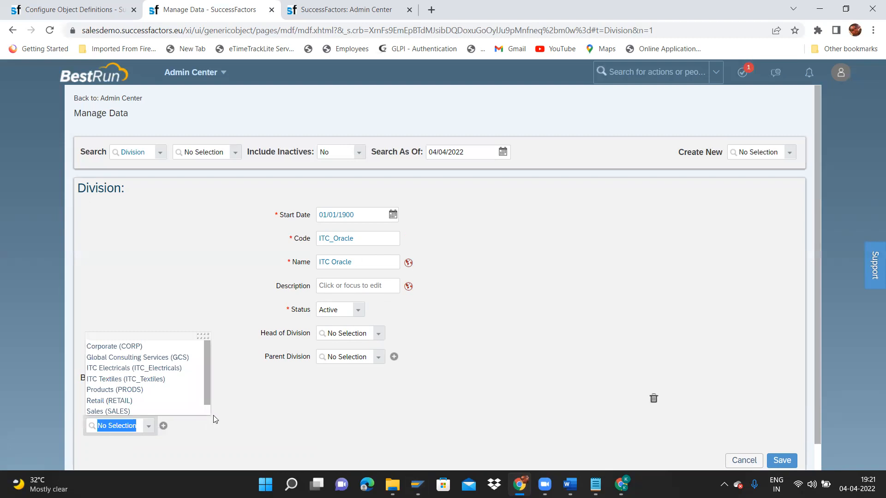
left_click(234, 378)
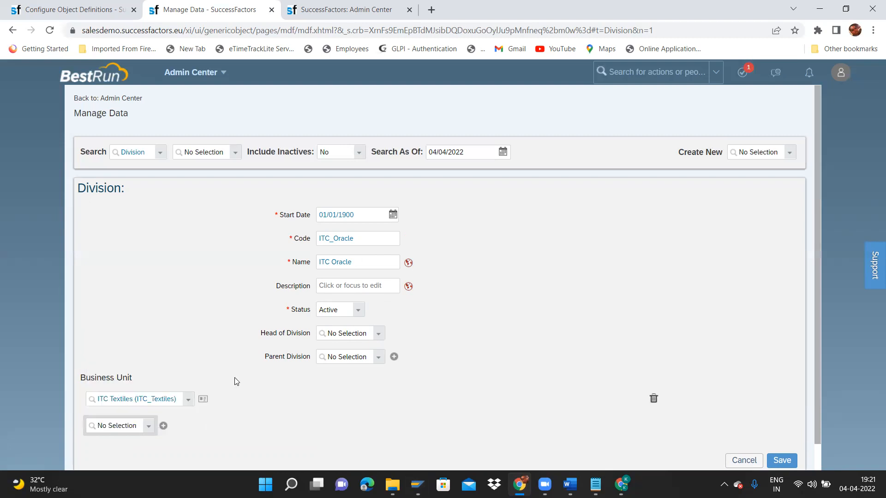
left_click(109, 400)
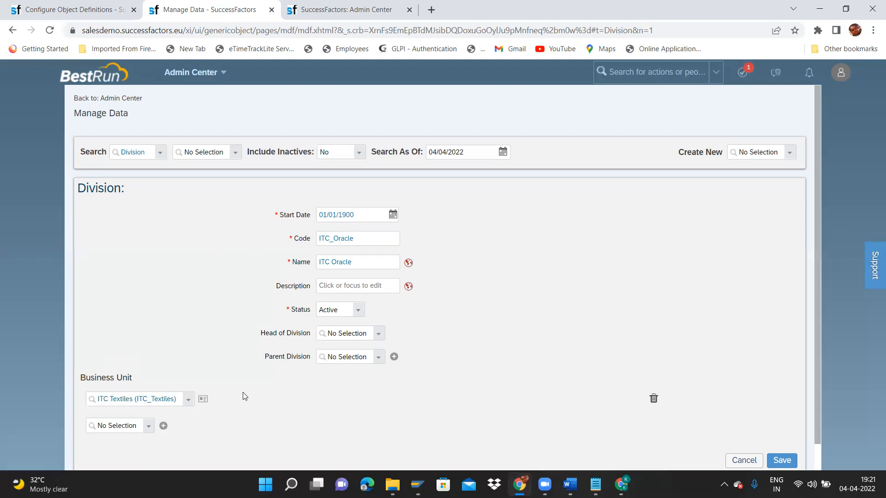
left_click(784, 459)
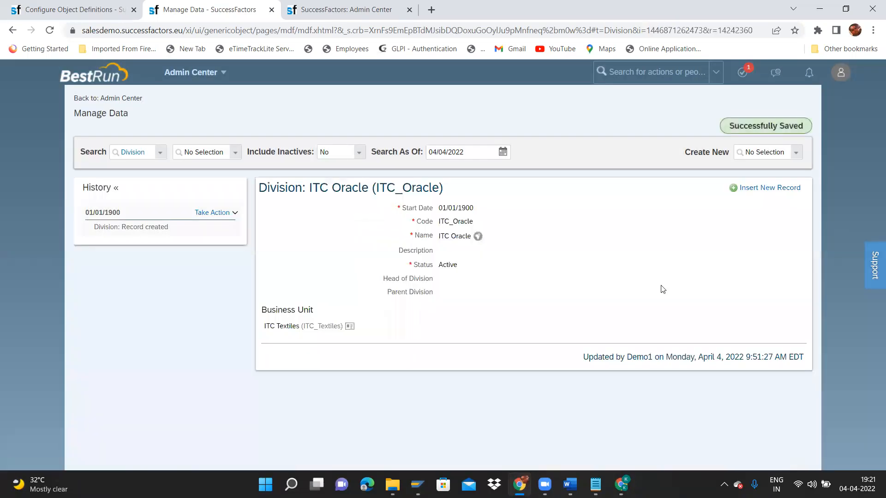
Start a blank Department record, reviewing its Name translations and required Code and Name fields.
left_click(797, 155)
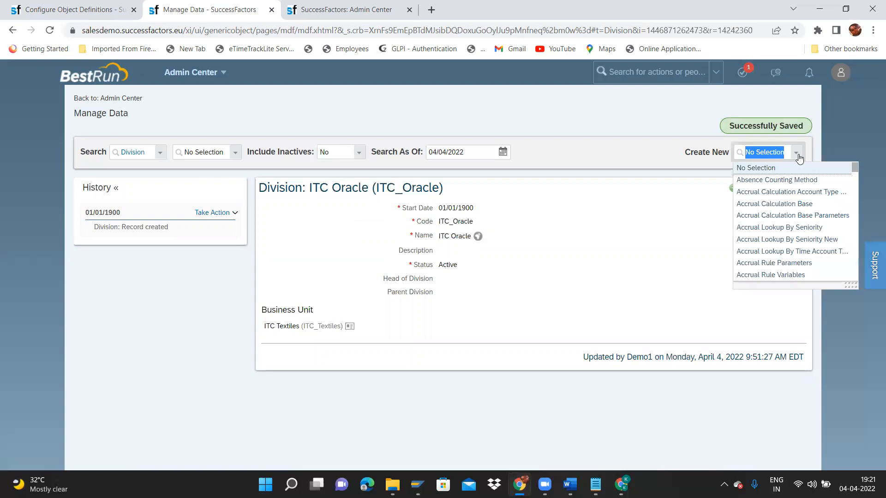
type("depart")
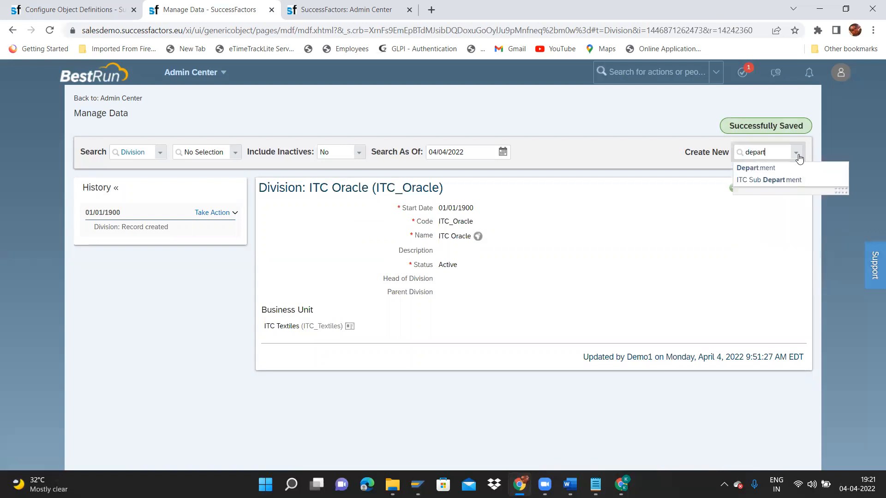
left_click(788, 169)
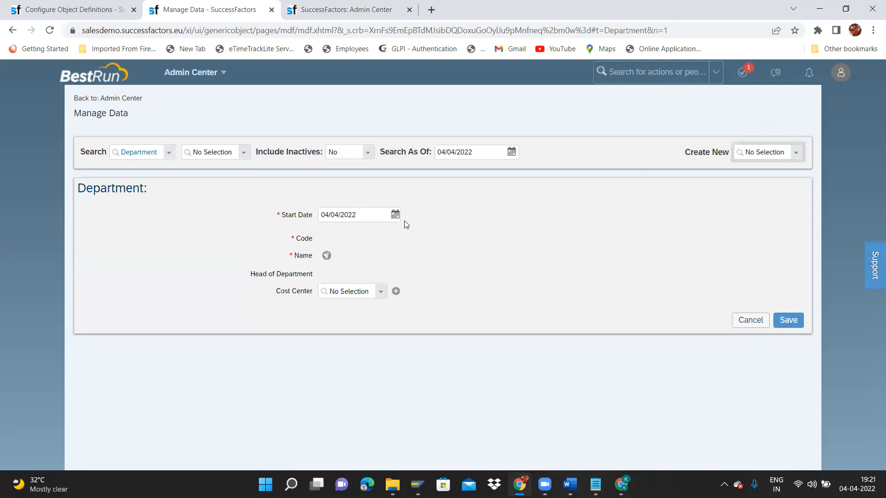
left_click(327, 255)
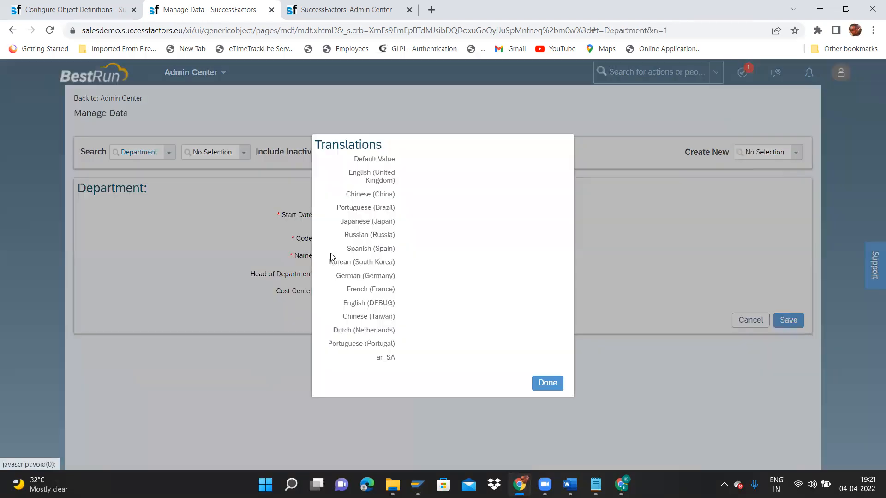
left_click(545, 381)
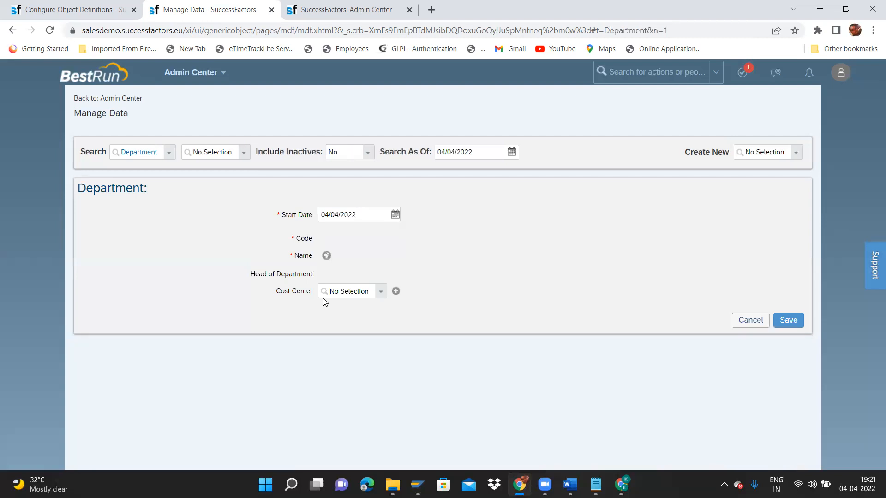
mouse_move(296, 237)
left_mouse_down()
mouse_move(313, 241)
mouse_move(313, 255)
mouse_move(311, 238)
mouse_move(289, 240)
left_mouse_up()
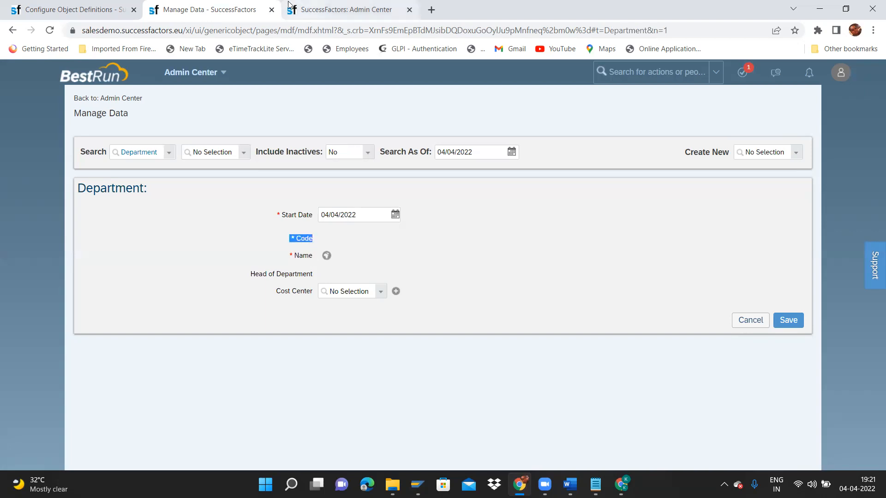
left_click(328, 244)
left_click_drag(295, 251, 326, 255)
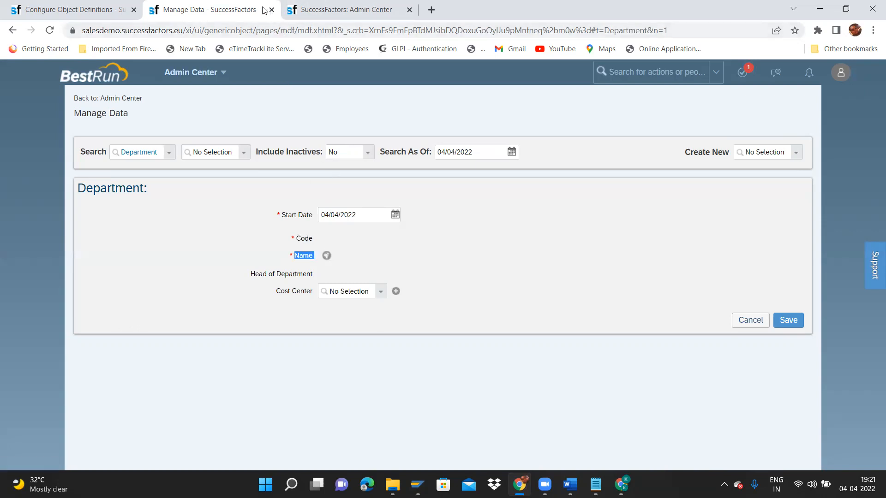
Switch to the Admin Center tab showing the Permission Role List.
left_click(347, 7)
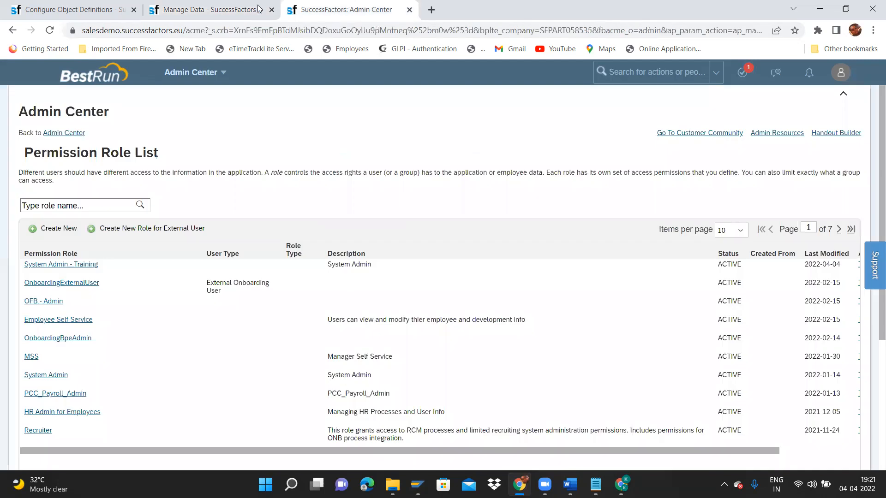
left_click(203, 8)
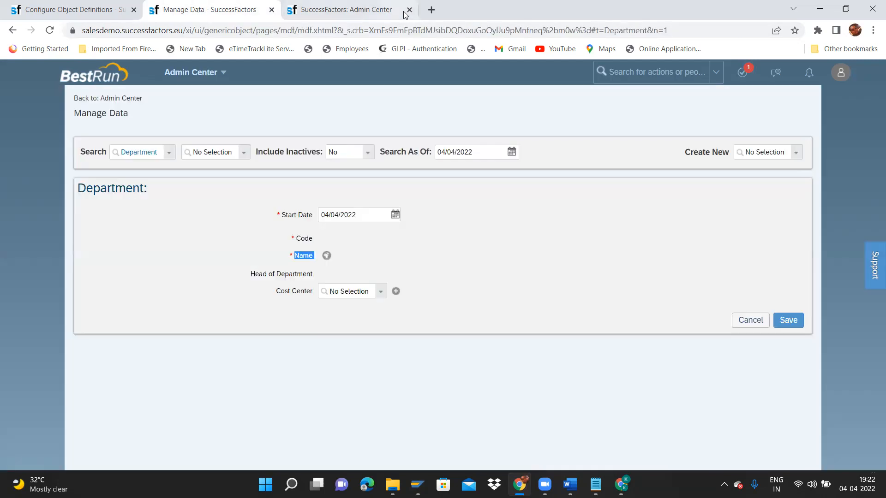
left_click(373, 18)
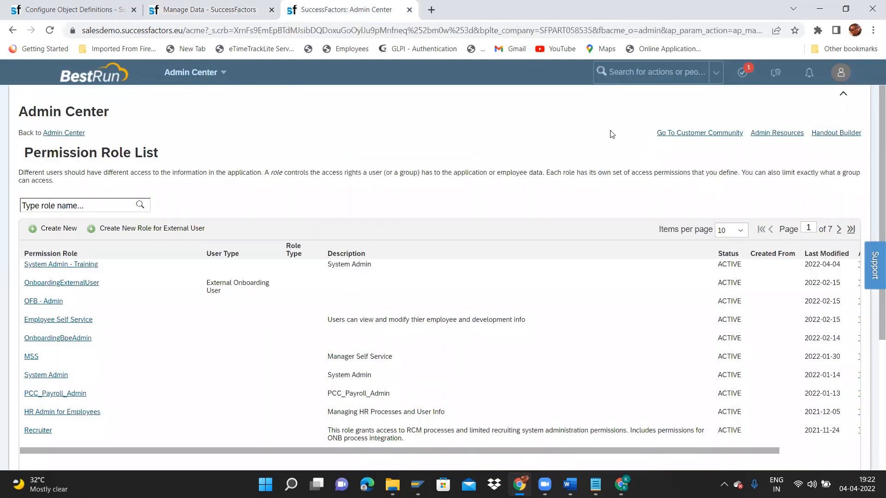
right_click(330, 5)
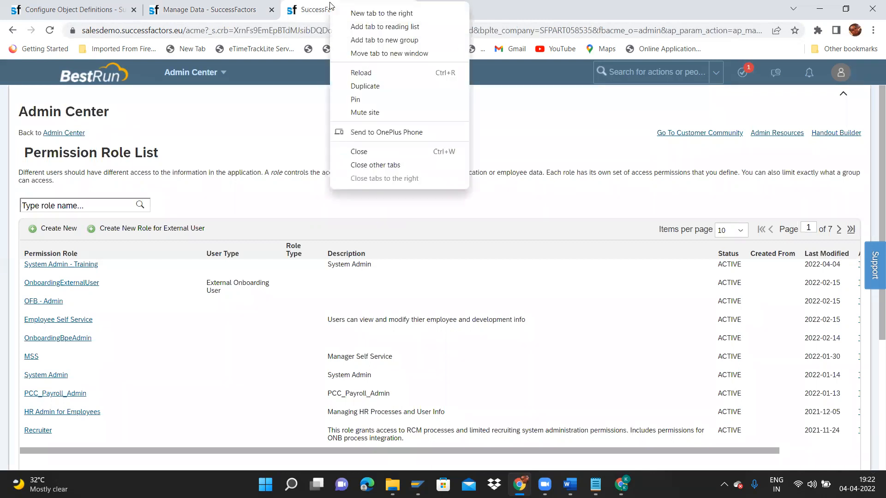
Load the Department object definition in Configure Object Definitions.
left_click(94, 7)
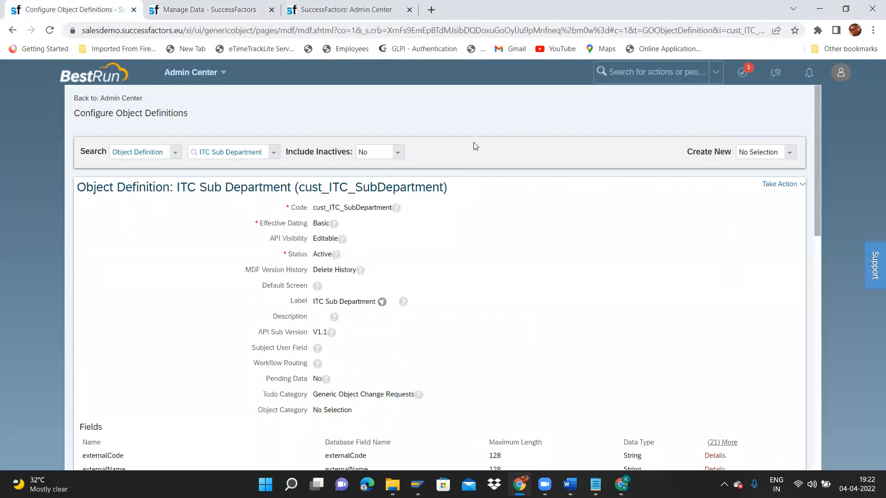
left_click(274, 154)
type("depart")
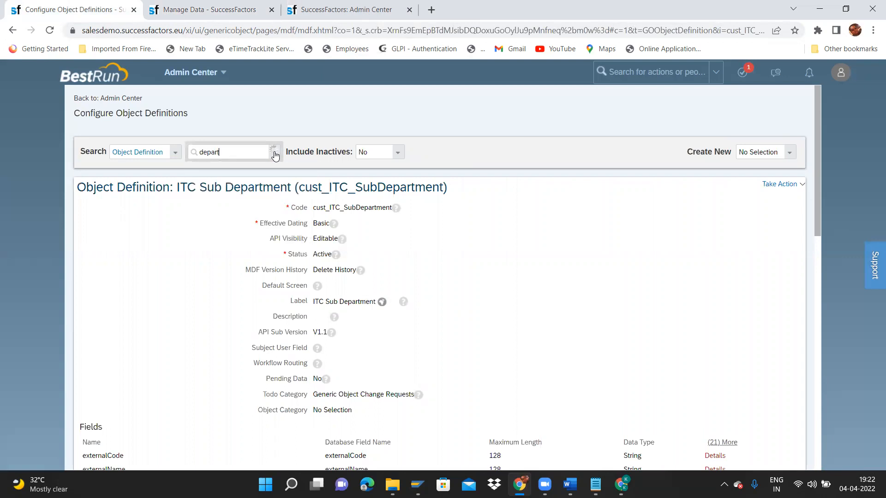
left_click(253, 177)
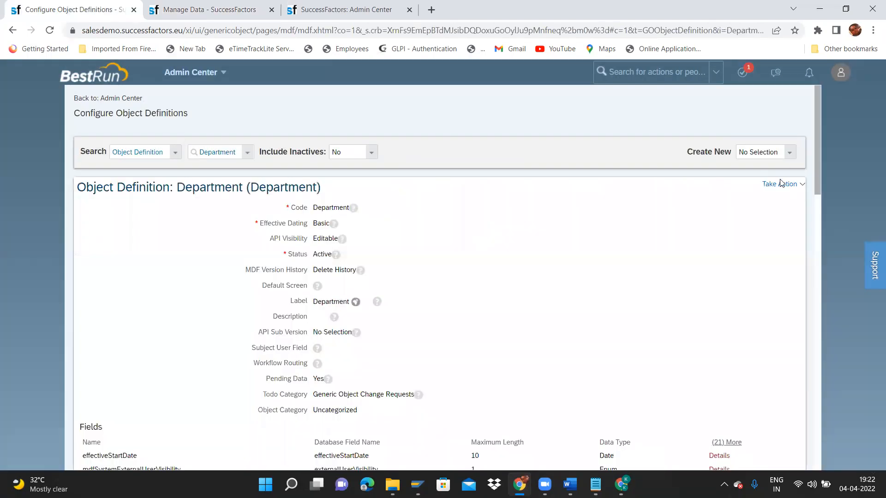
Choose Take Action > Make Correction and scroll down to the Fields table.
left_click(781, 184)
left_click(737, 196)
left_click_drag(819, 146, 819, 456)
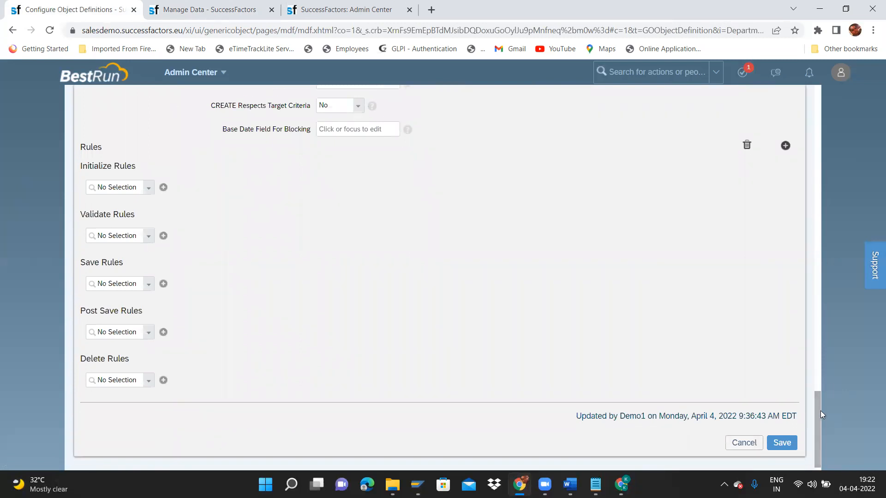
scroll(817, 350, "up", 10)
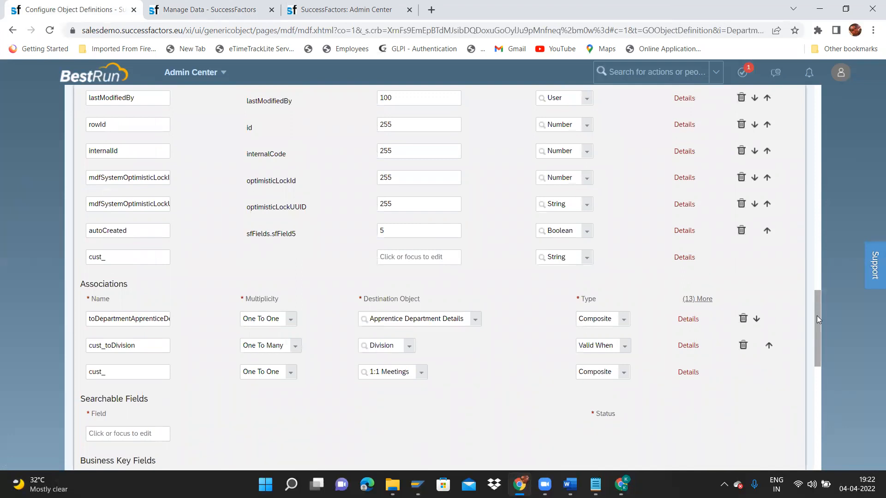
left_click_drag(817, 315, 792, 221)
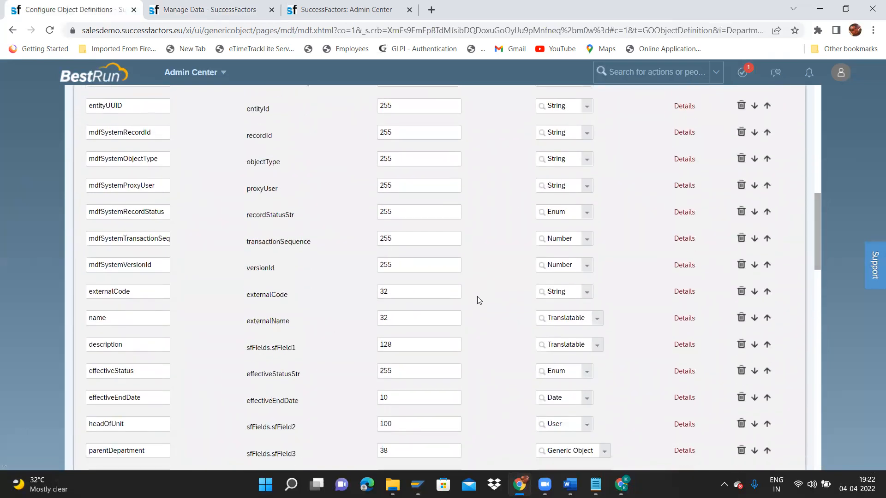
Inspect the externalCode field's details, then close them and scroll back up the Department definition.
left_click(686, 291)
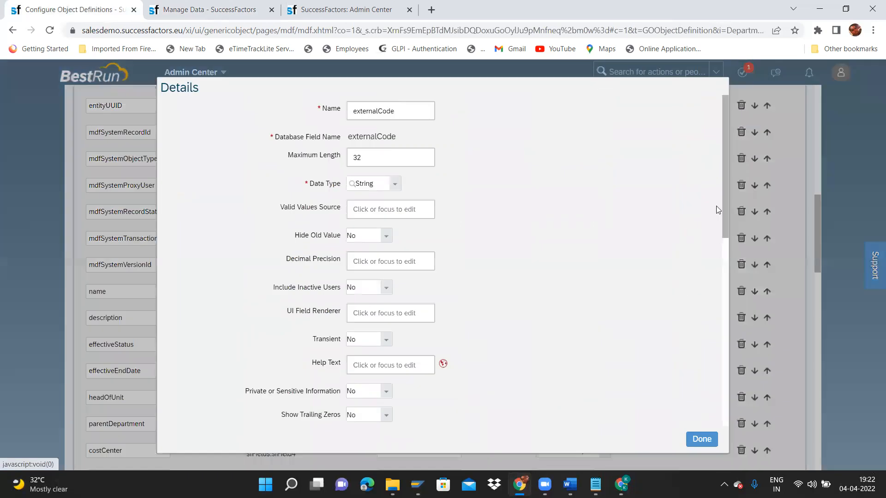
left_click_drag(724, 200, 712, 310)
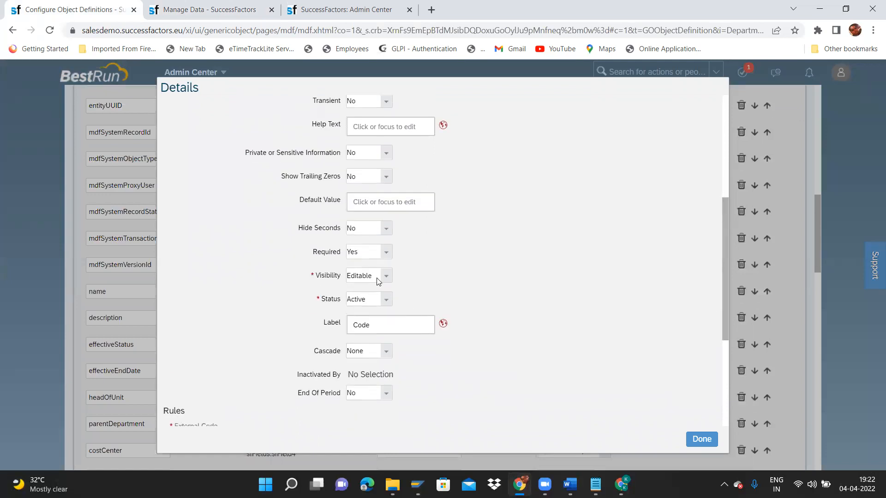
left_click(690, 441)
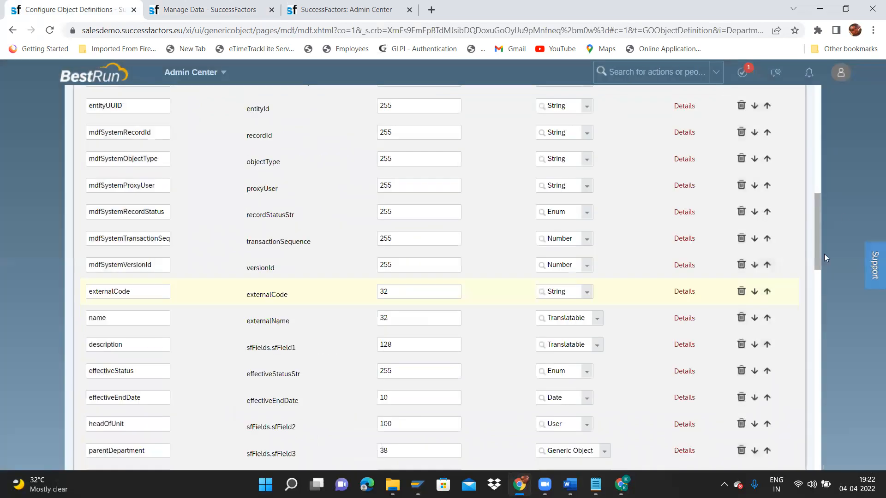
left_click_drag(822, 239, 812, 112)
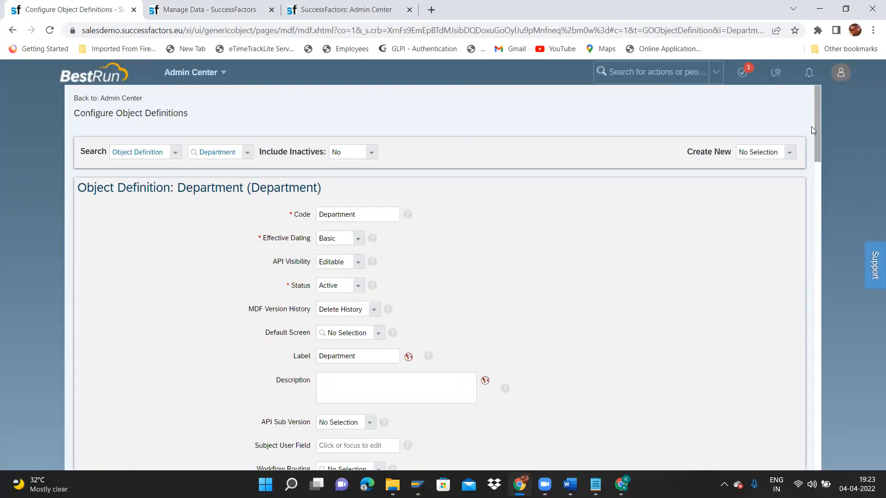
scroll(811, 126, "down", 4)
scroll(803, 106, "up", 4)
left_click(246, 4)
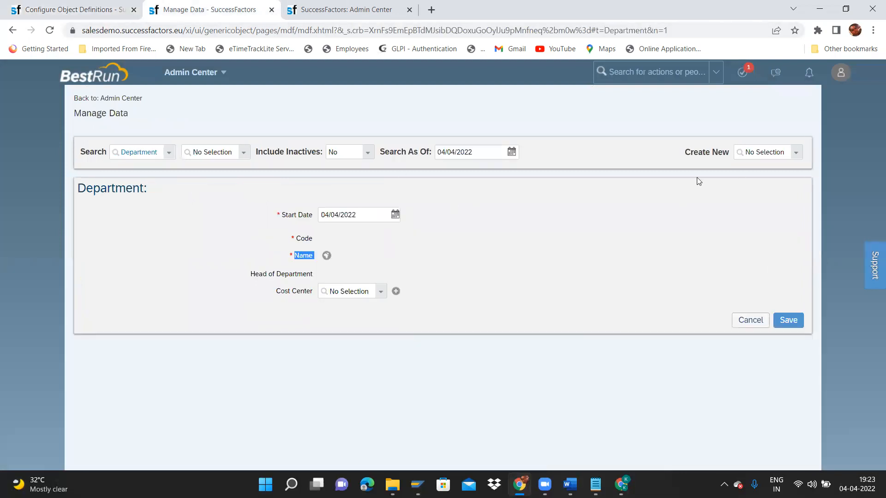
left_click(326, 256)
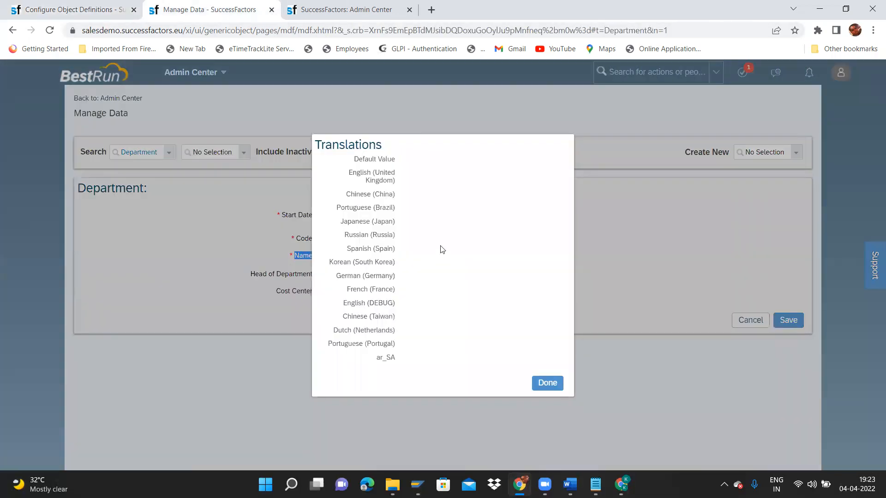
left_click(546, 377)
left_click(320, 5)
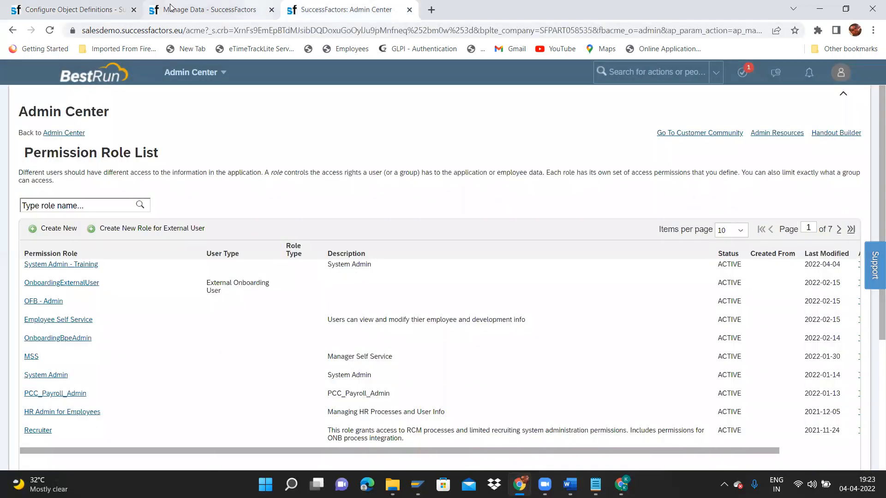
left_click(59, 4)
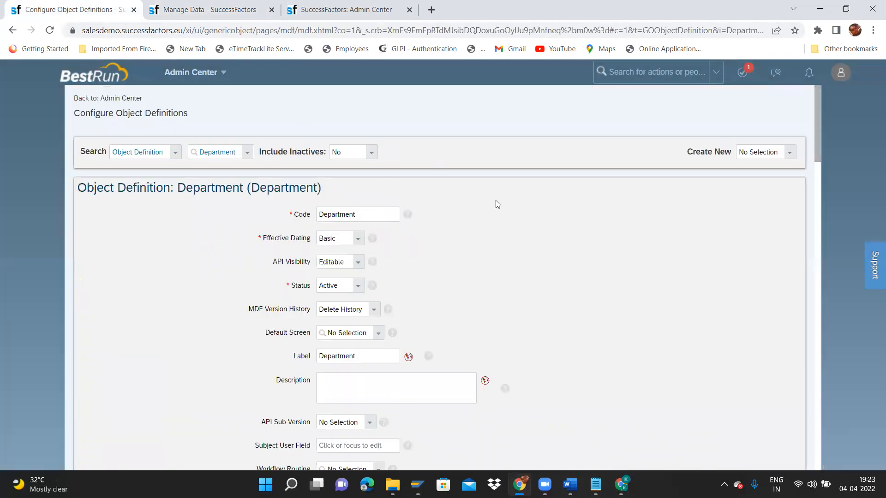
left_click_drag(814, 155, 819, 247)
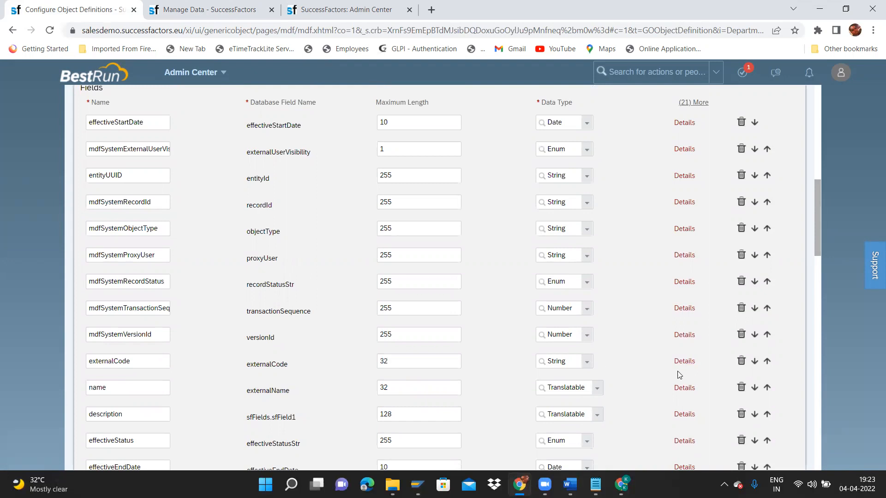
Switch the name field's Visibility to Read Only and back to Editable, then close its details.
left_click(683, 388)
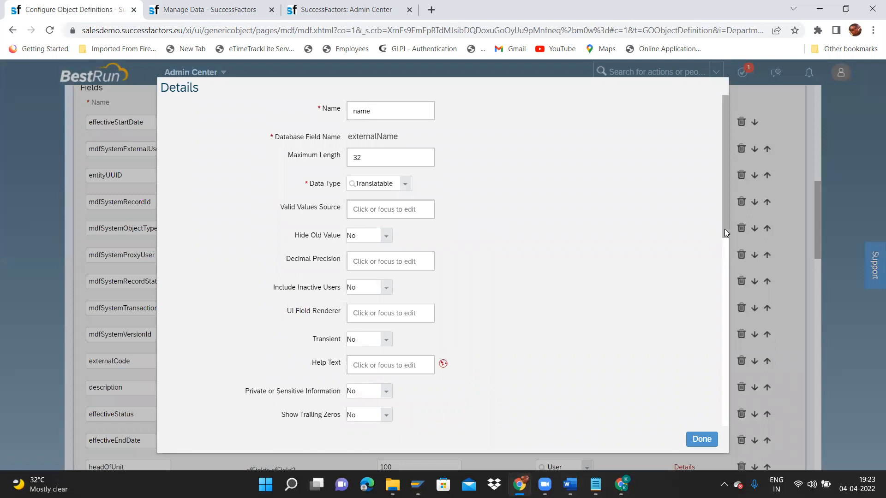
left_click_drag(726, 230, 745, 317)
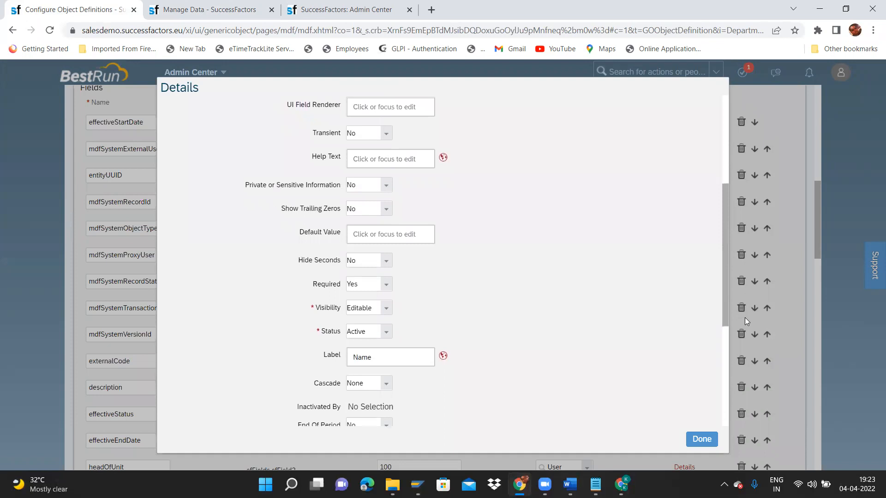
left_click(386, 308)
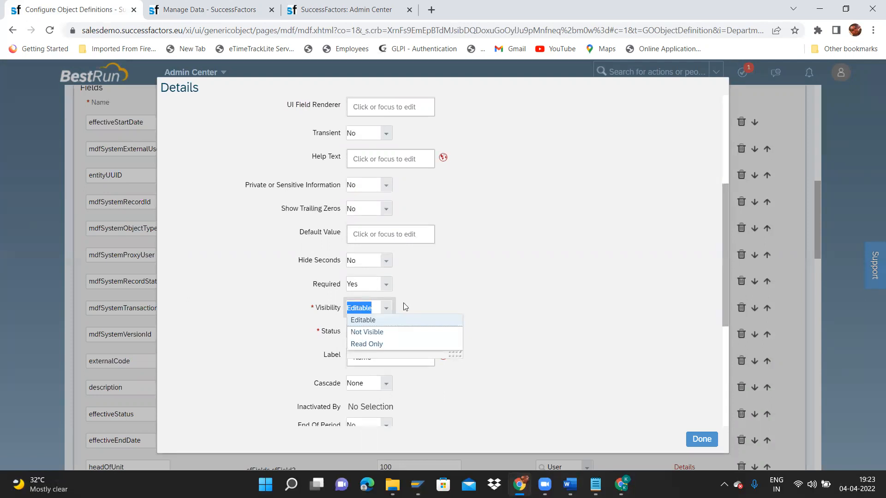
left_click(404, 304)
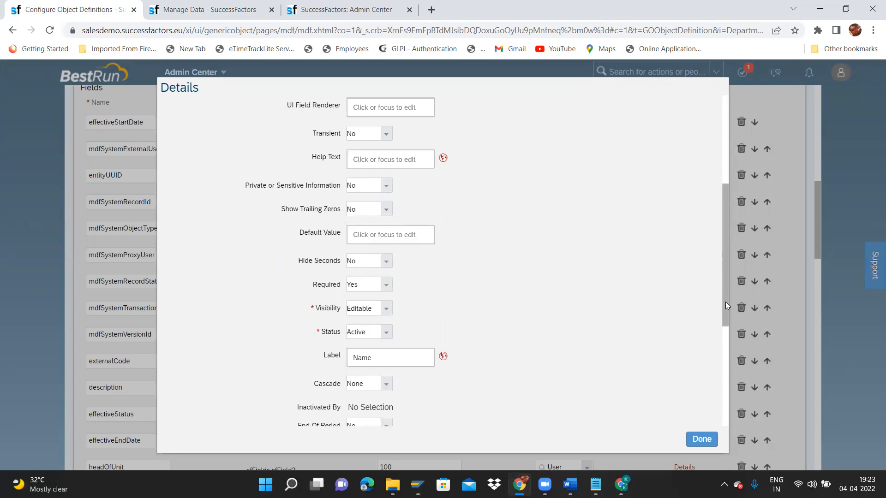
scroll(725, 302, "down", 4)
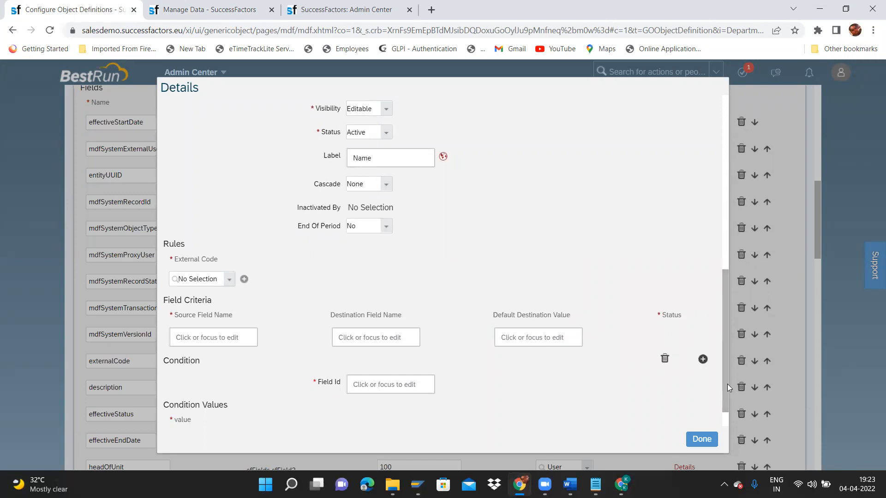
scroll(725, 305, "up", 8)
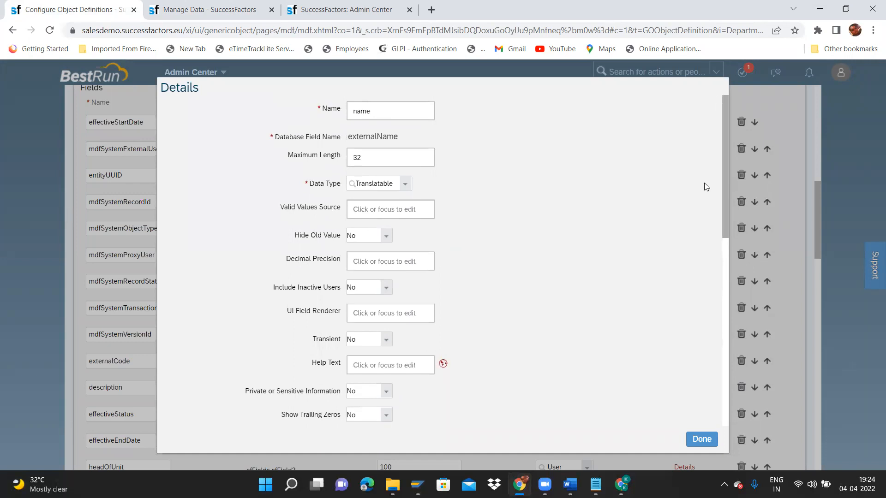
scroll(701, 202, "down", 4)
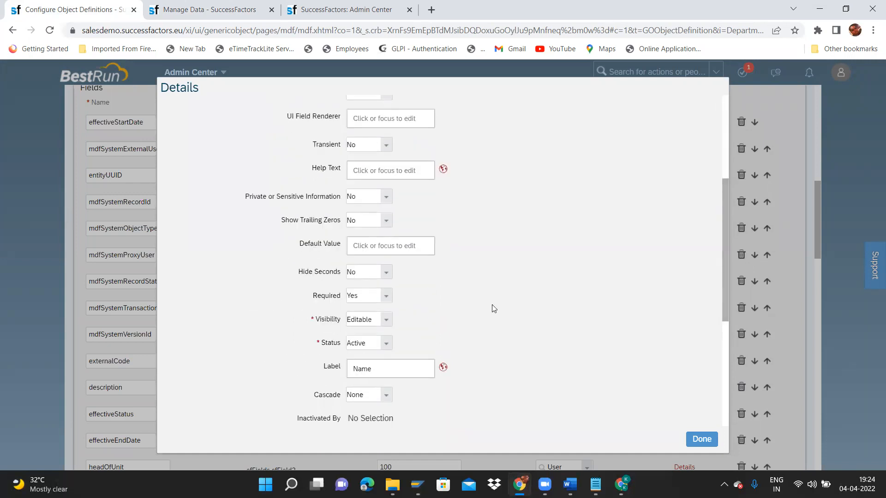
left_click(386, 320)
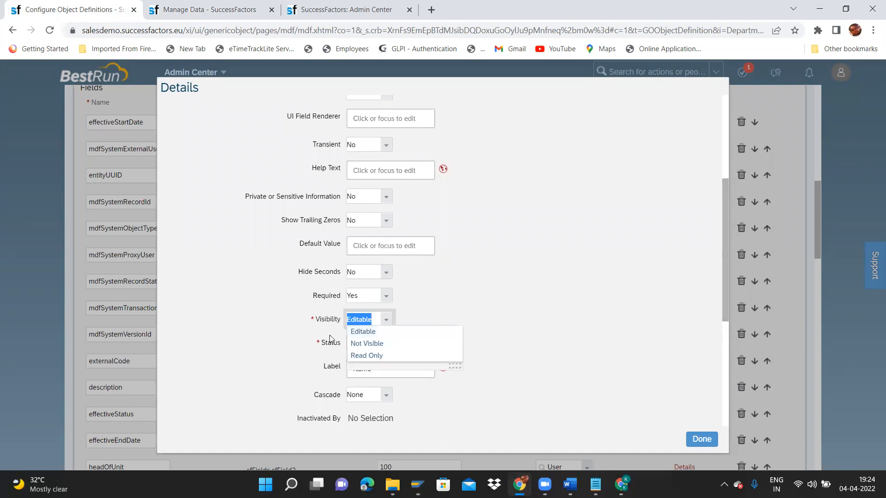
left_click(376, 355)
left_click(393, 323)
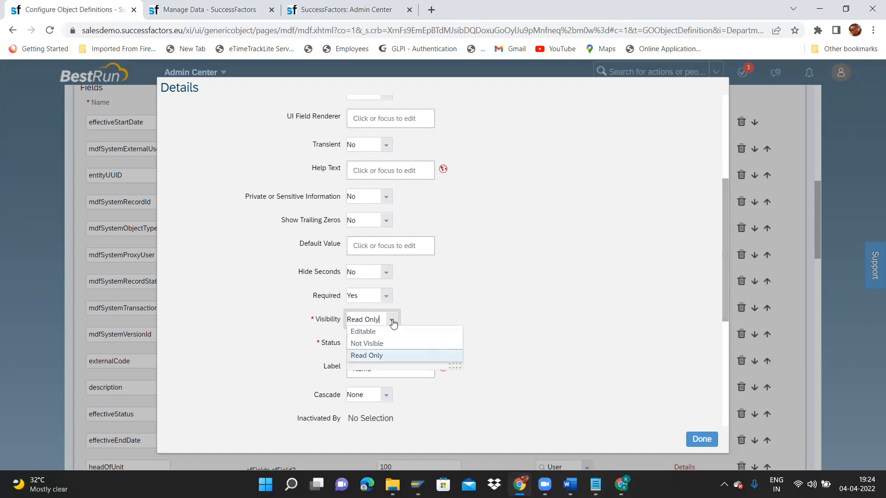
left_click(363, 331)
left_click(702, 439)
Save the Department object definition.
left_click_drag(817, 233, 846, 396)
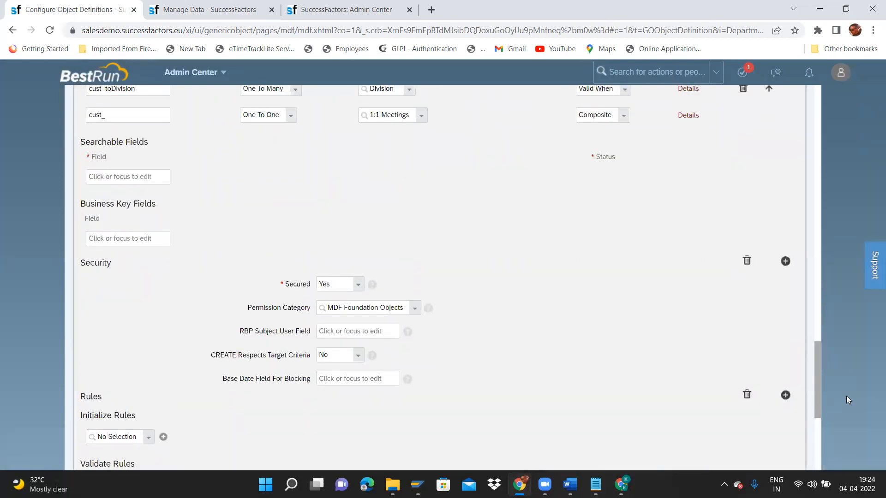
left_click_drag(846, 396, 843, 445)
left_click(789, 431)
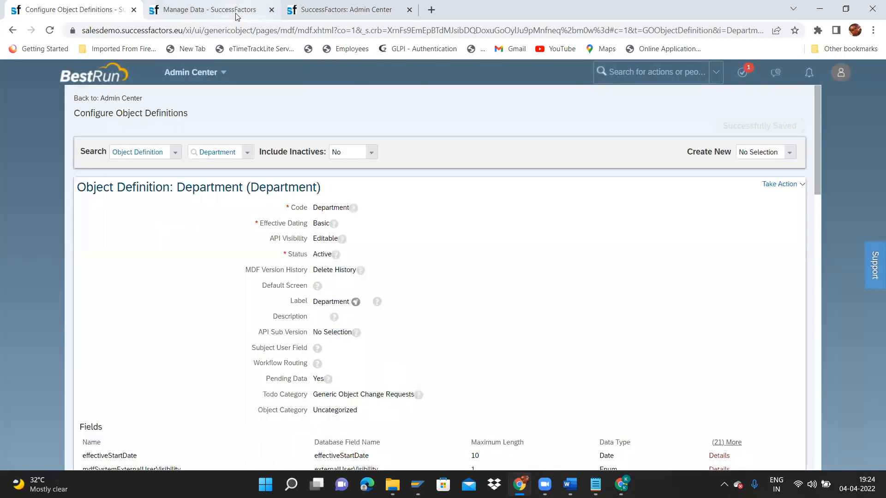
Reload the Manage Data page.
left_click(240, 15)
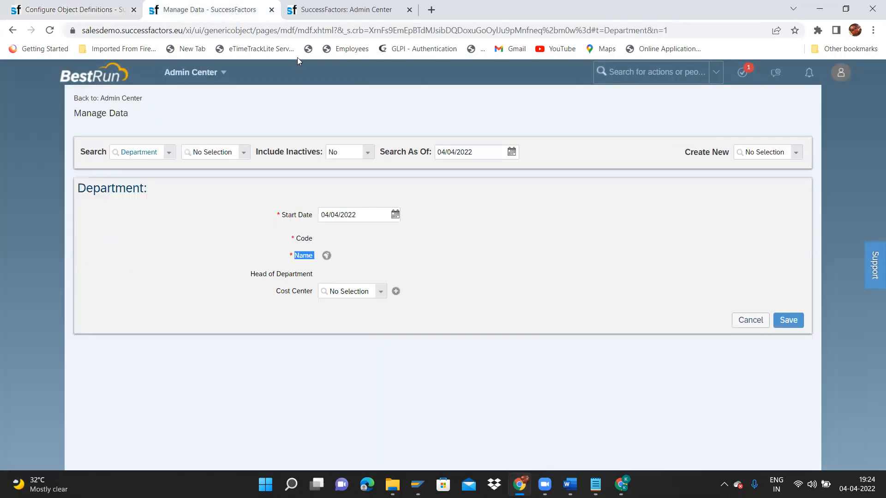
left_click(297, 28)
key("Return")
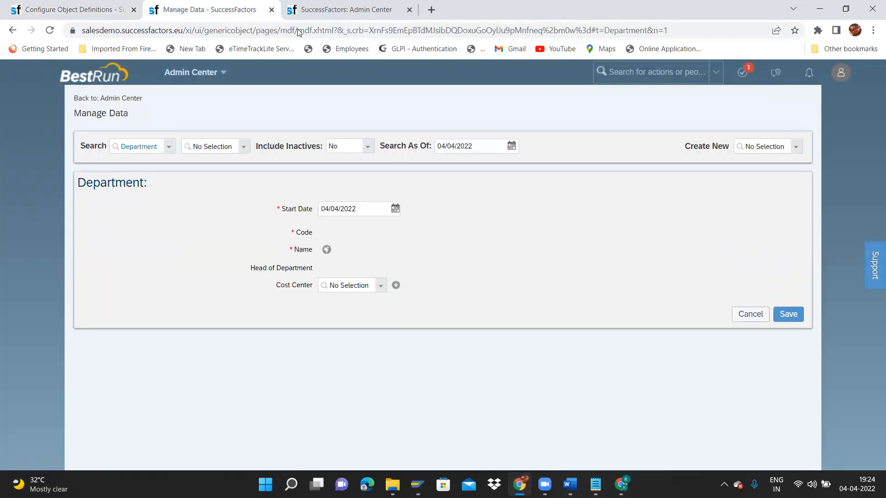
Open the System Admin - Training permission role, then return to Manage Data.
left_click(350, 8)
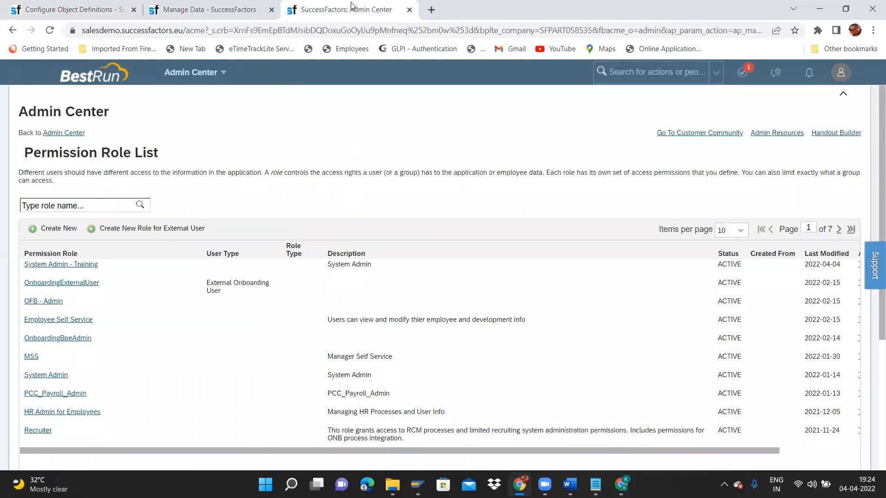
left_click(76, 265)
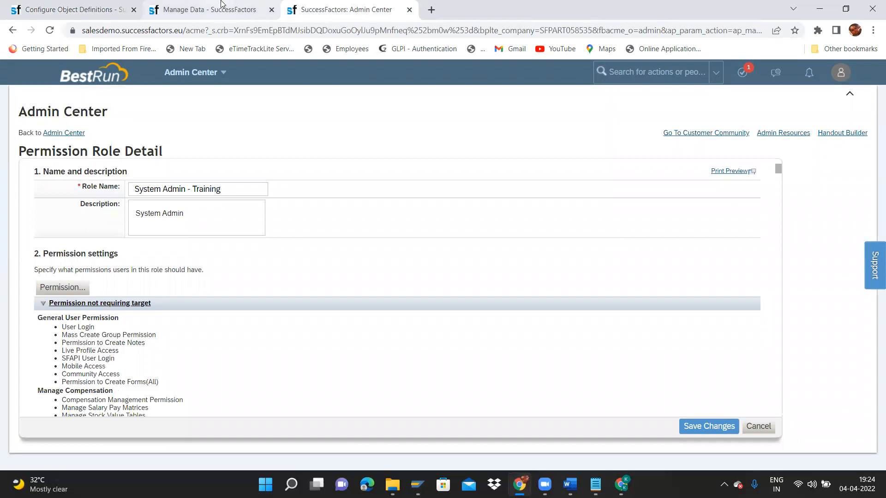
left_click(208, 10)
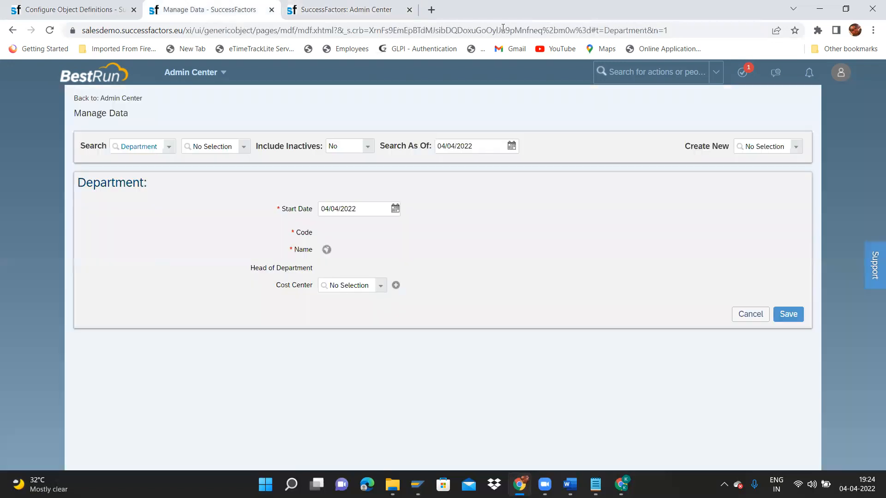
Proxy as the target administrative user through the account menu's Proxy Now option.
left_click(840, 72)
left_click(808, 129)
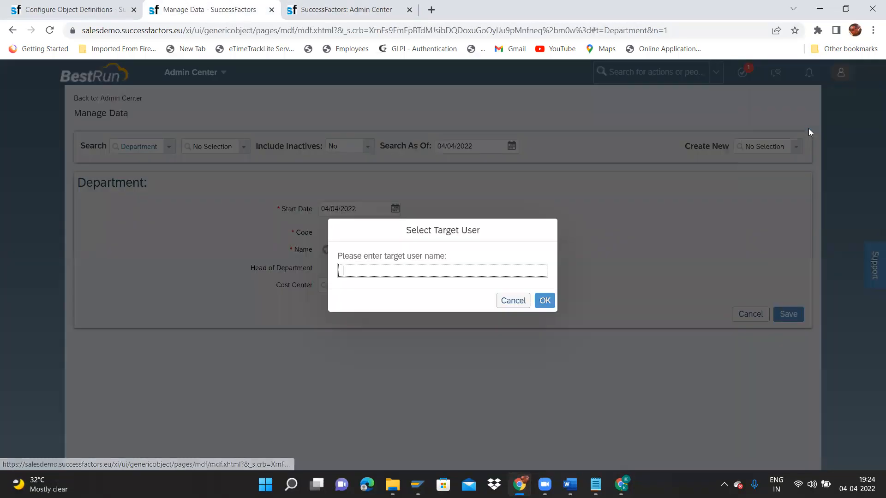
type("aanya")
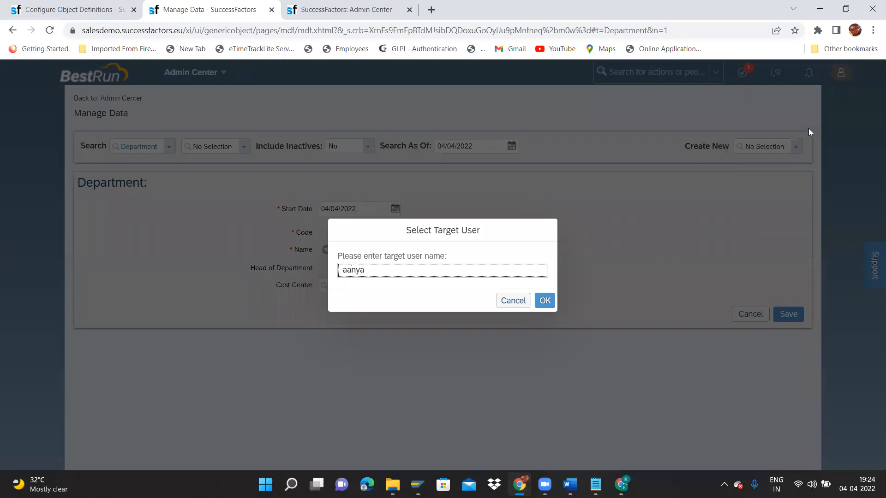
left_click(387, 289)
left_click(545, 301)
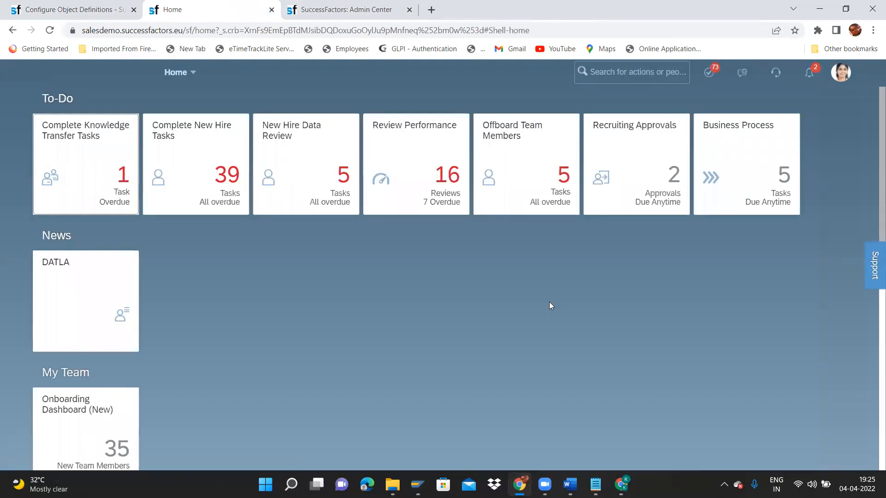
Open Manage Data through the header search.
left_click(615, 76)
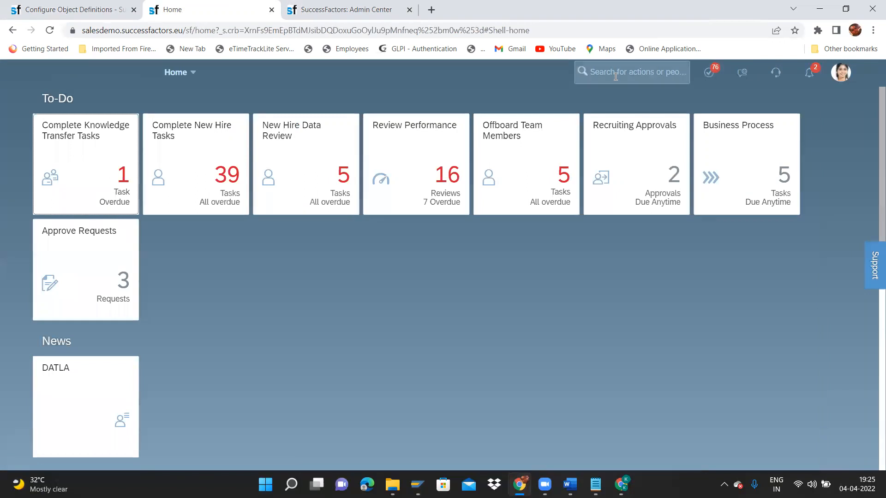
type("manage")
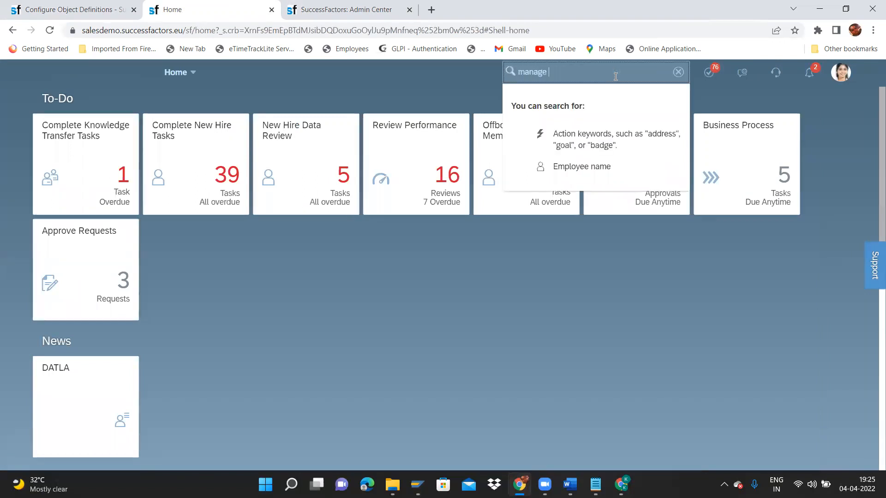
type(" data")
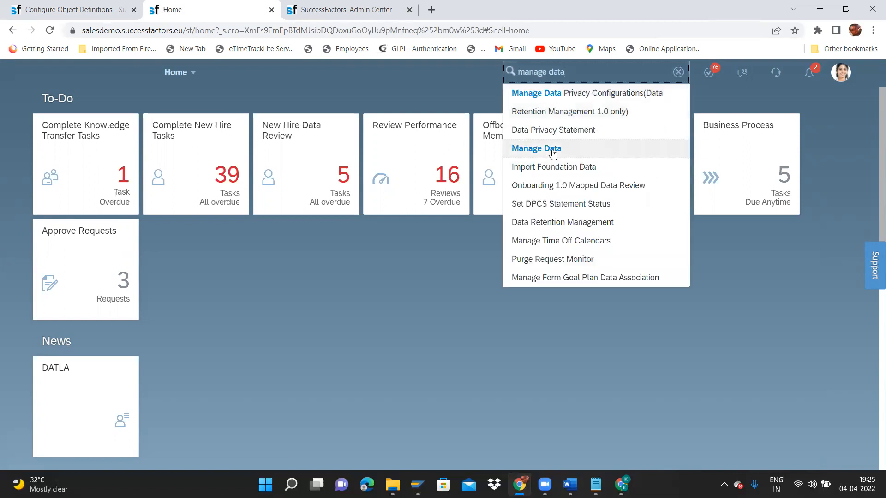
left_click(553, 154)
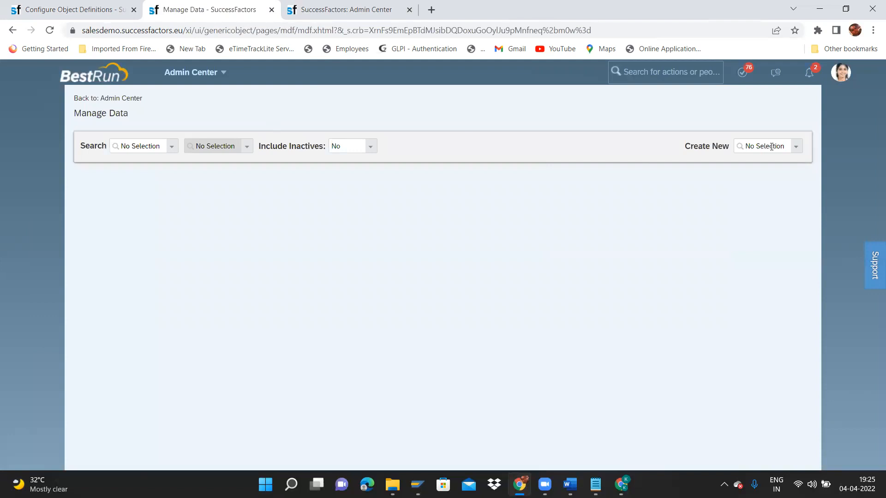
Start a new Department record from the Create New list.
left_click(800, 150)
type("depart")
left_click(793, 162)
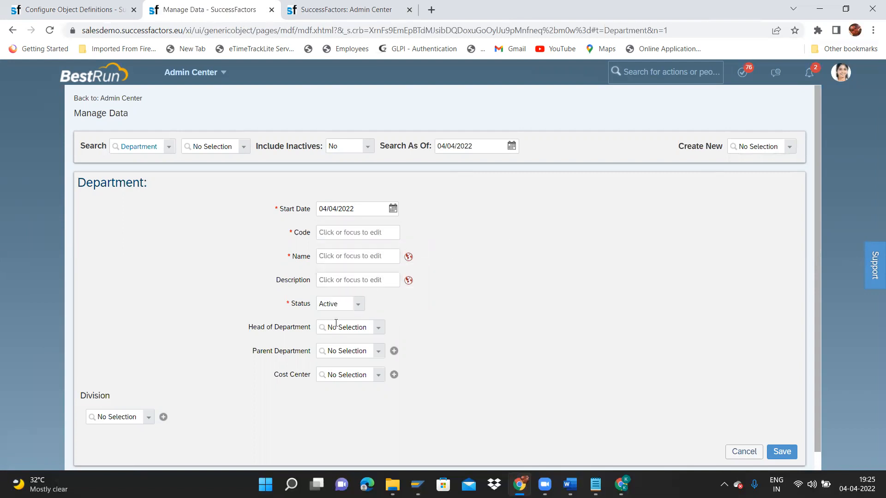
Stop acting as another user and open the Manage Data page.
left_click(849, 69)
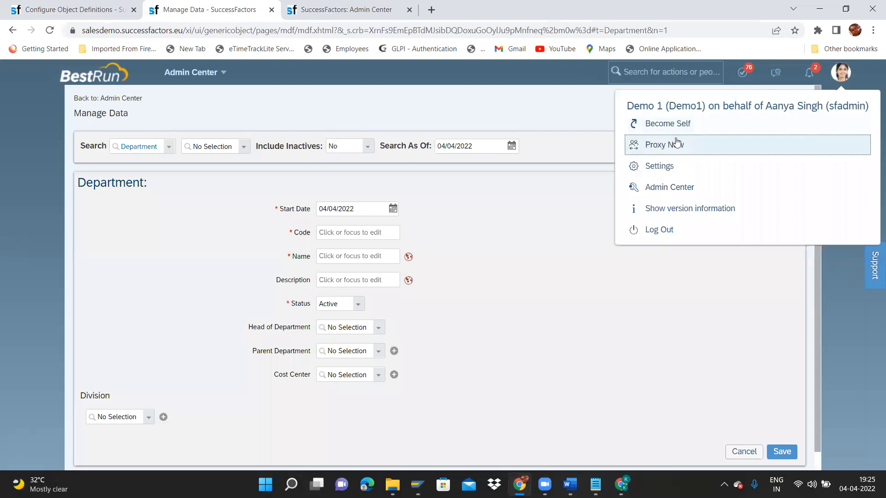
left_click(676, 124)
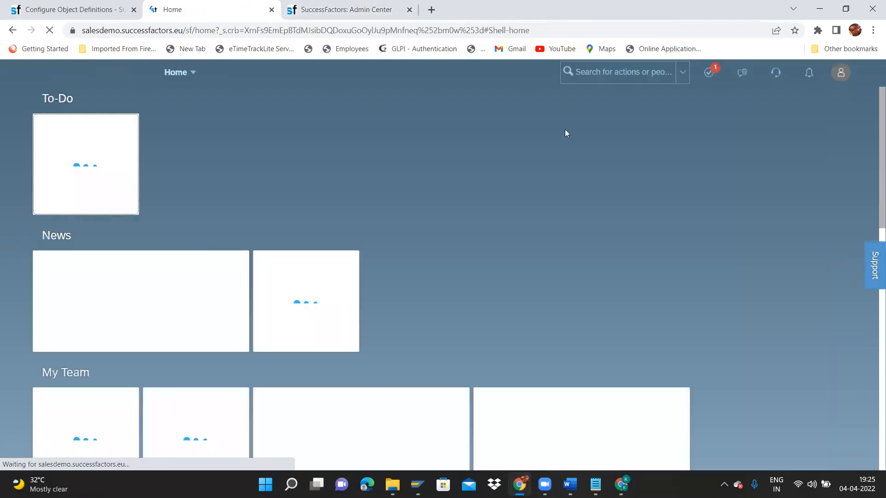
left_click(611, 71)
type("manage ")
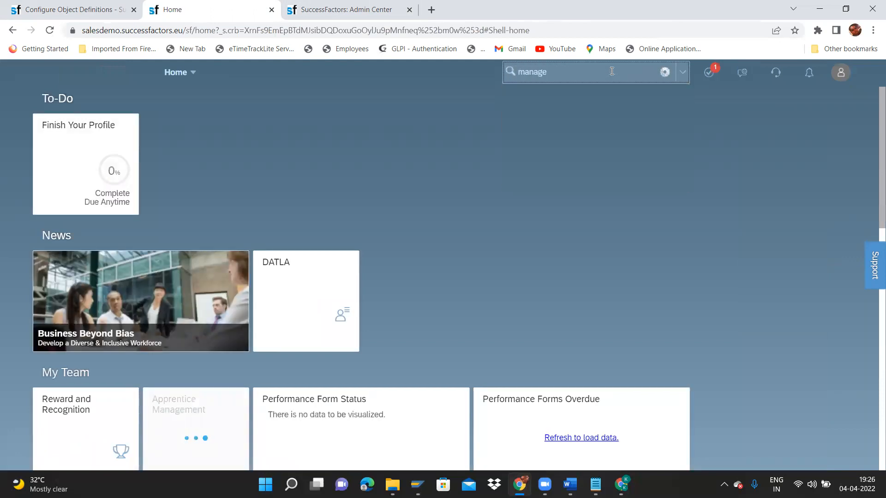
type("data")
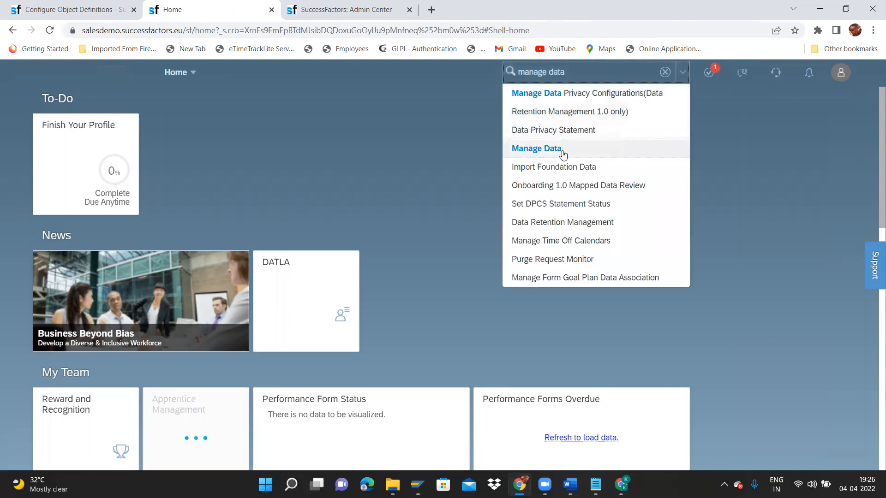
left_click(562, 150)
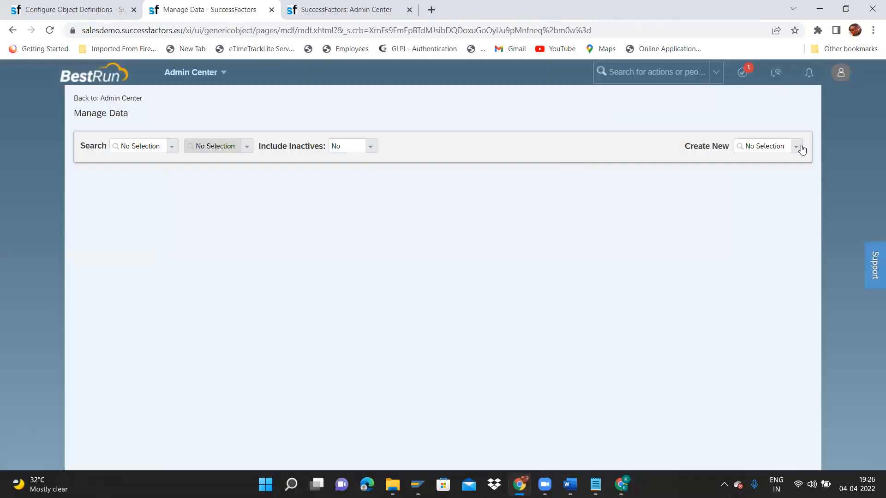
Start a new Department record, then return to the System Admin - Training role details.
left_click(801, 147)
type("depart")
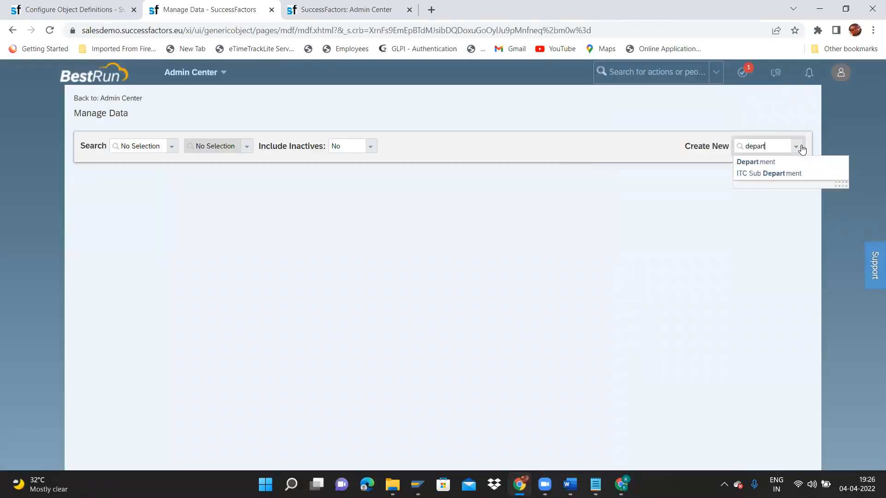
left_click(791, 161)
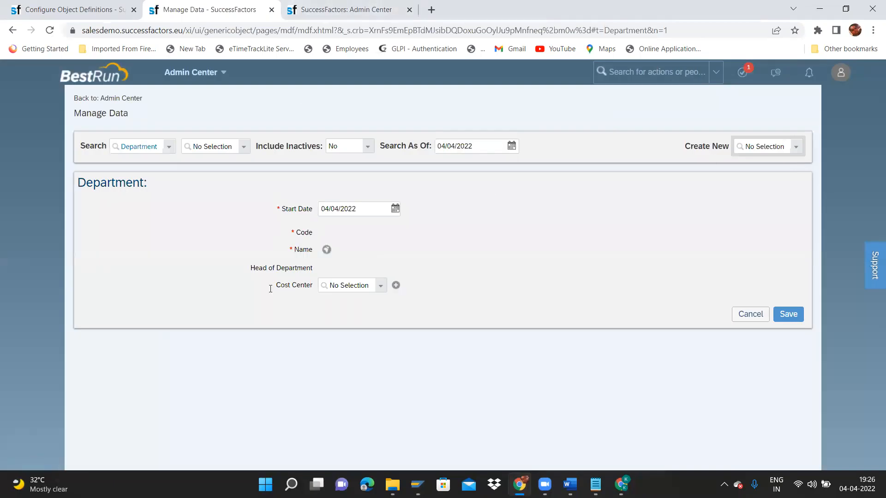
left_click(339, 4)
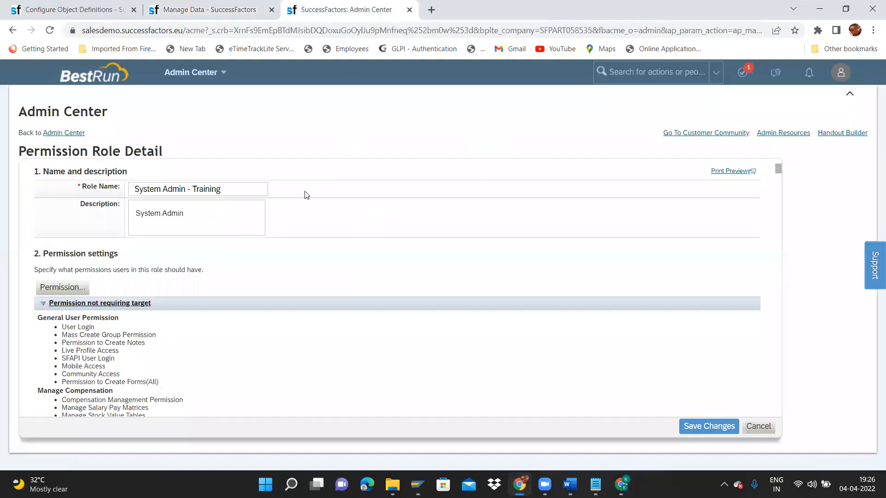
Grant the role view current, view history, insert, correct and delete rights on Cost Center.
left_click_drag(226, 187, 80, 181)
left_click(80, 289)
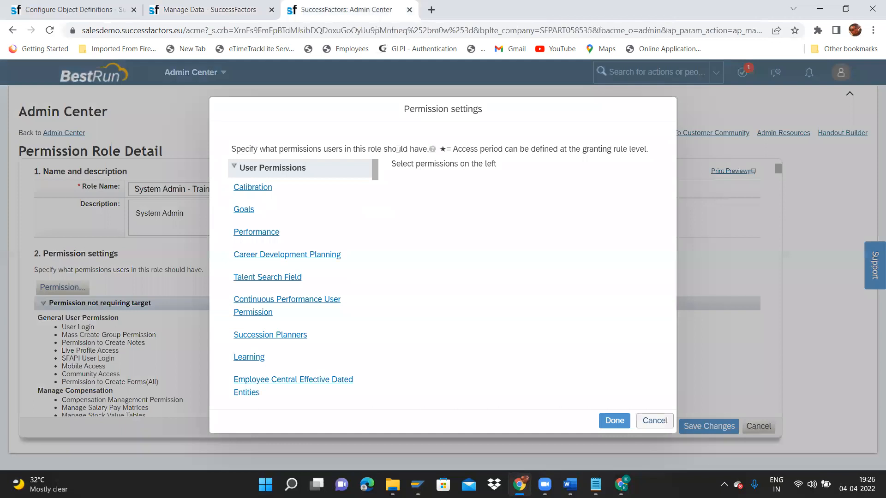
scroll(374, 173, "down", 3)
left_click_drag(373, 177, 356, 354)
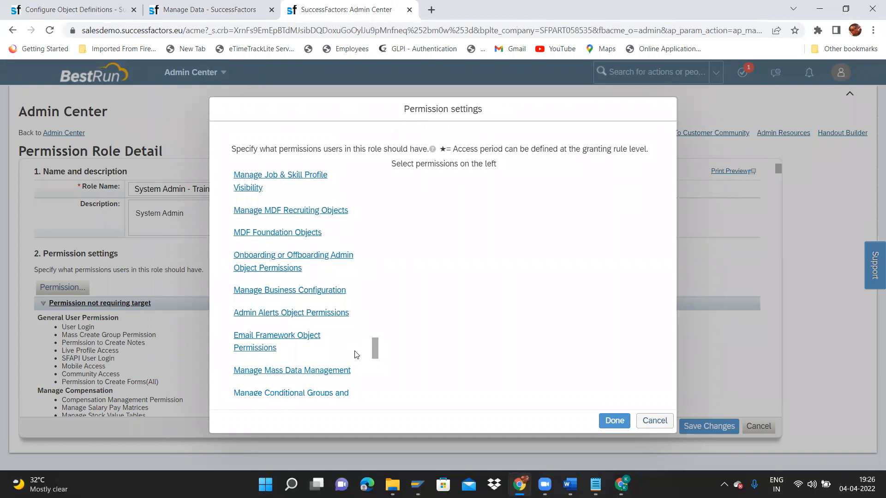
left_click(277, 241)
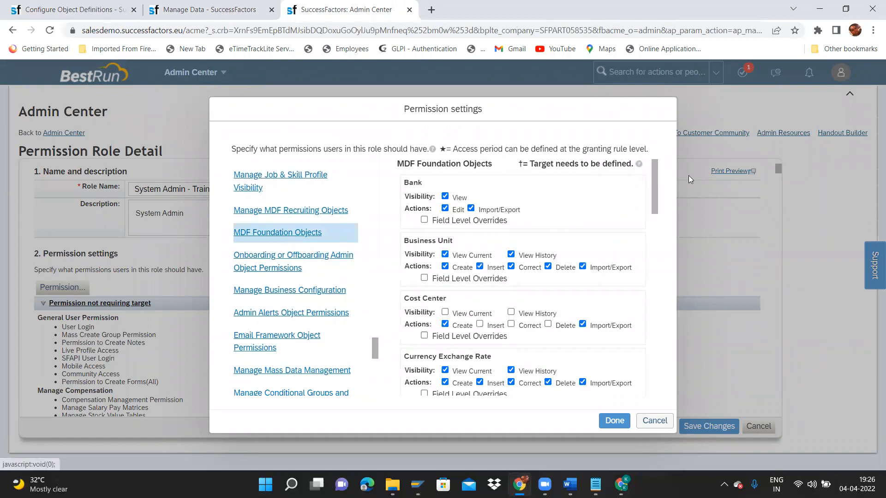
left_click_drag(657, 191, 656, 195)
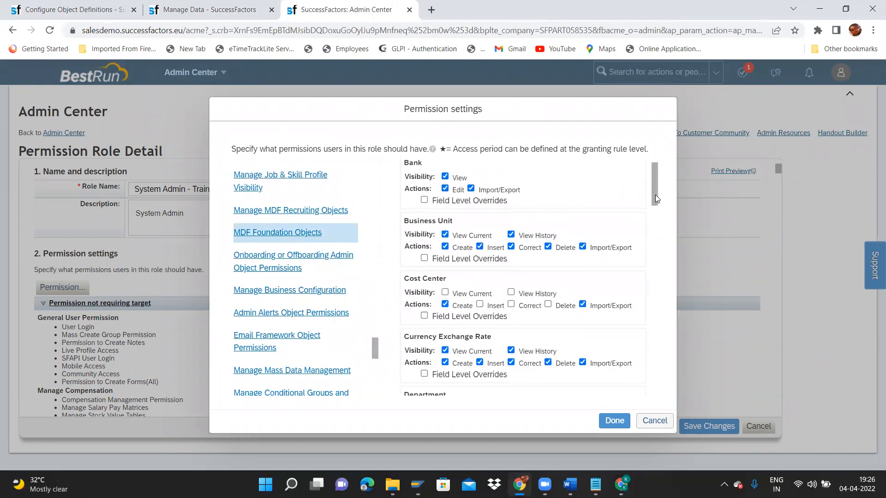
left_click(445, 292)
left_click(480, 304)
left_click(511, 293)
left_click(511, 304)
left_click(547, 304)
Turn off Department field level overrides and save the role's permission changes.
left_click_drag(651, 191, 666, 235)
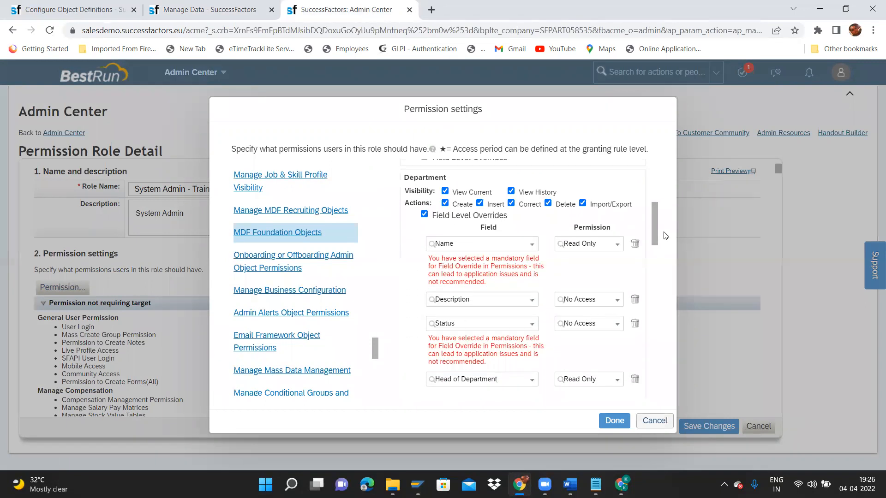
left_click_drag(466, 261, 538, 262)
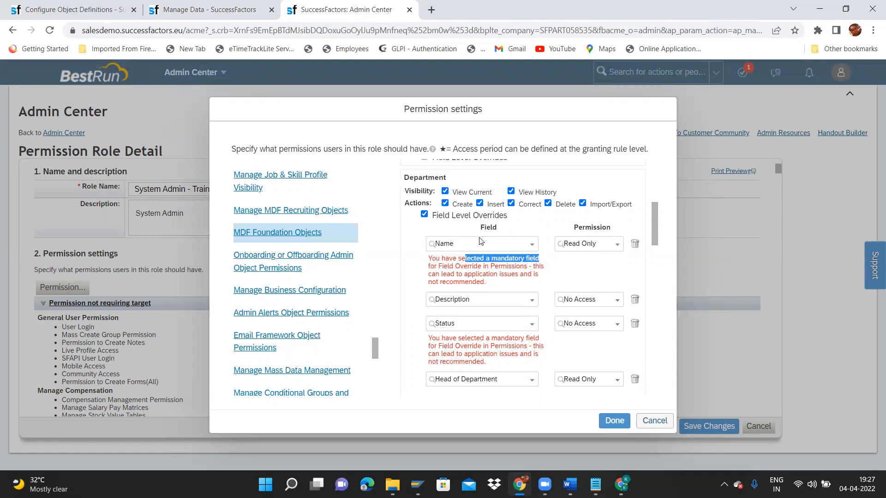
left_click(532, 244)
left_click(563, 290)
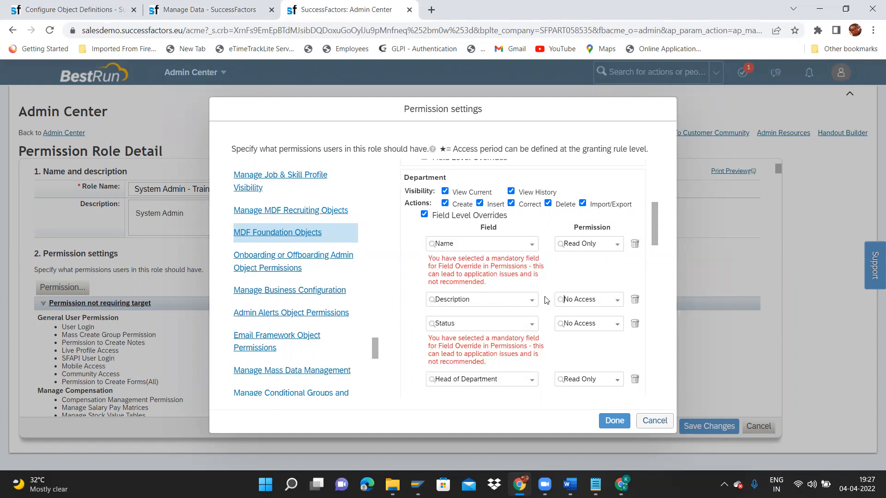
left_click(579, 323)
scroll(655, 242, "down", 3)
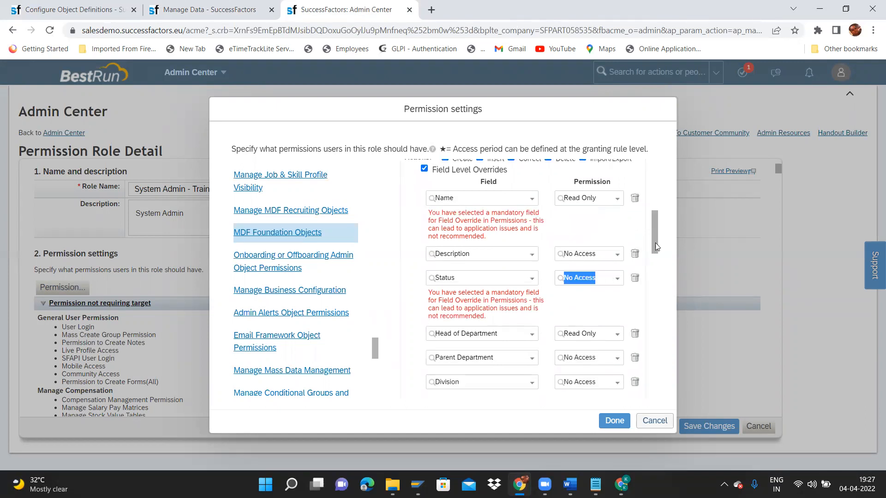
left_click(565, 333)
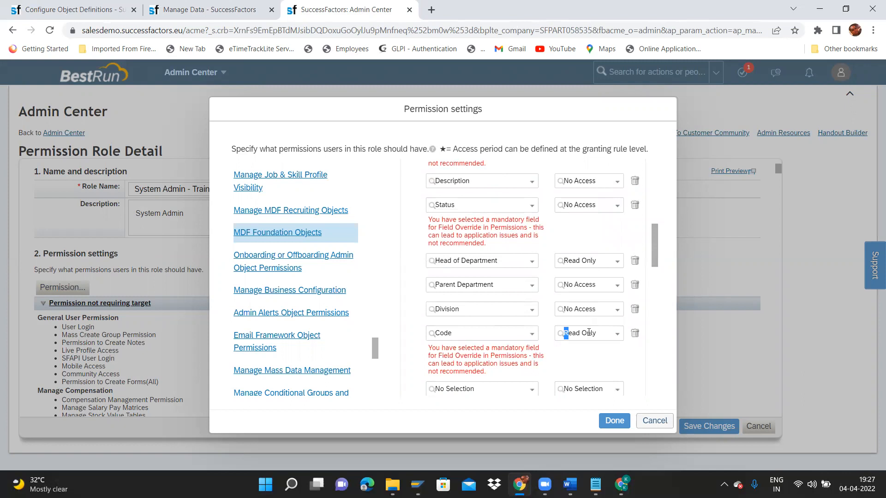
scroll(657, 258, "up", 3)
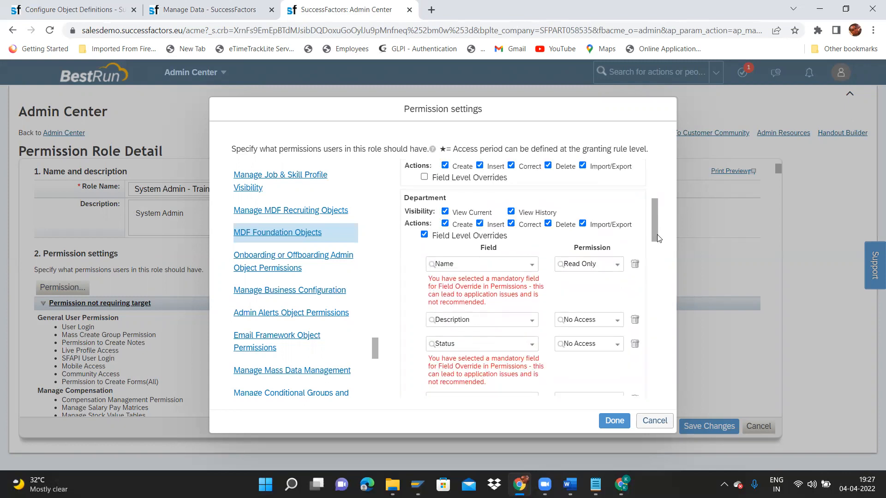
left_click(424, 235)
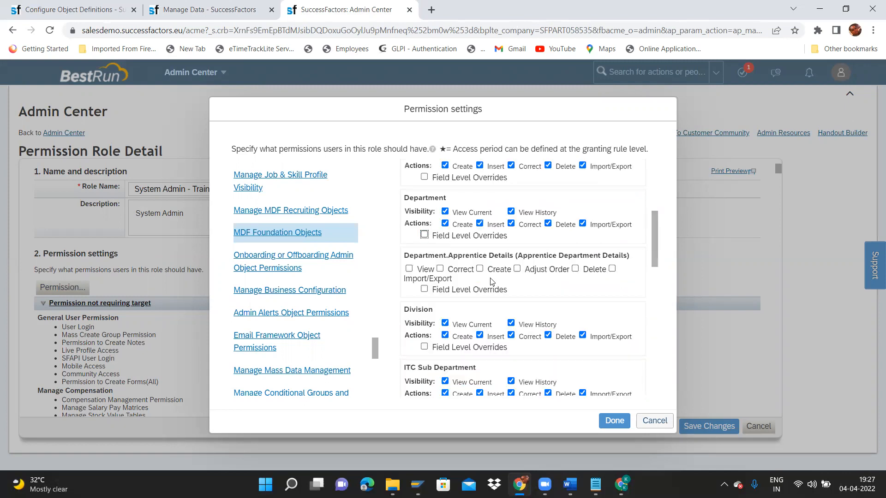
left_click(608, 423)
left_click(714, 430)
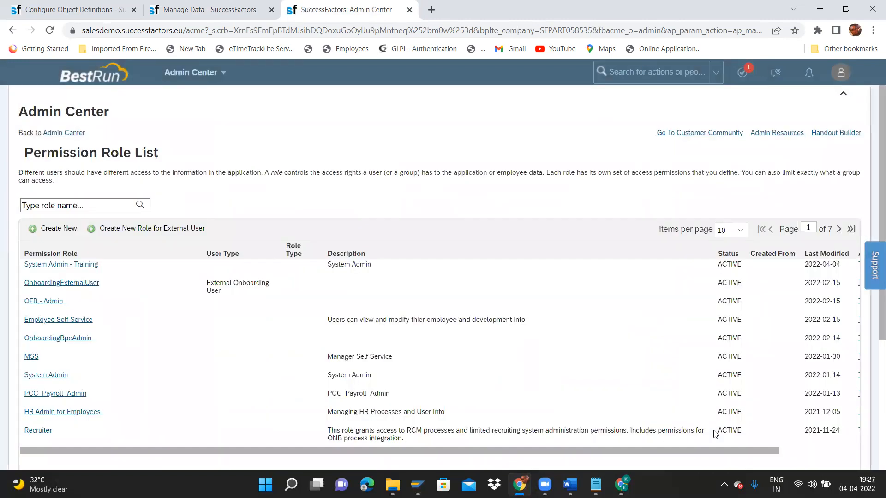
Reload Manage Data and set the new department's start date to 01/01/1900.
left_click(221, 10)
left_click(307, 32)
key("Return")
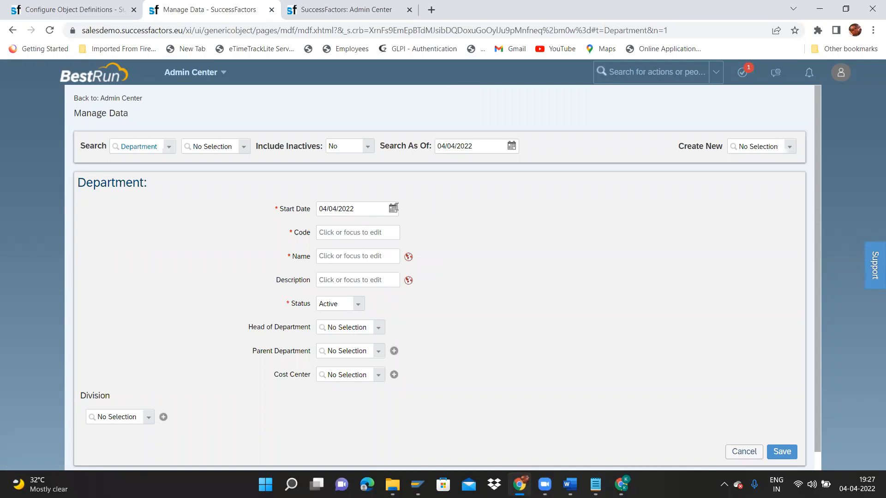
left_click(393, 208)
left_click(429, 229)
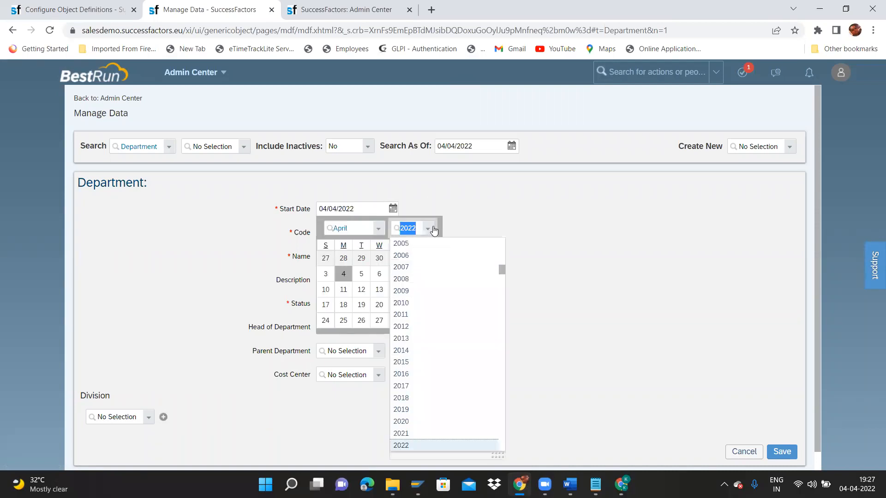
left_click_drag(502, 270, 498, 214)
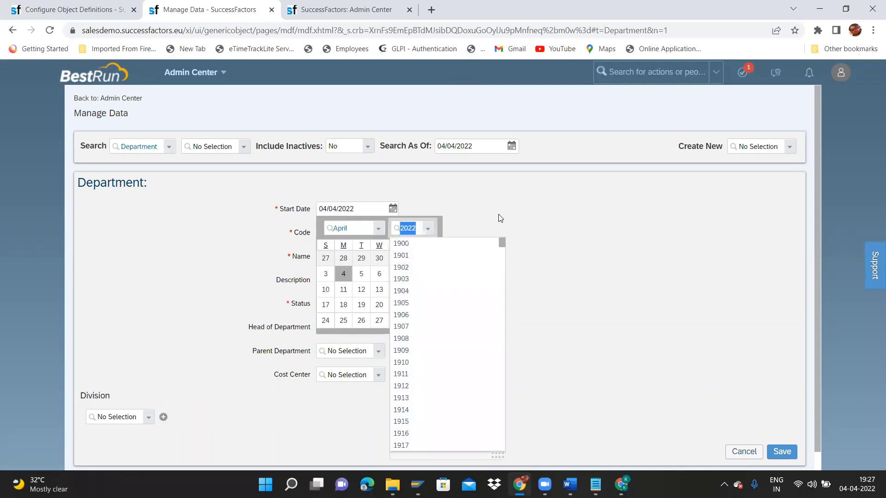
left_click(403, 244)
left_click(378, 229)
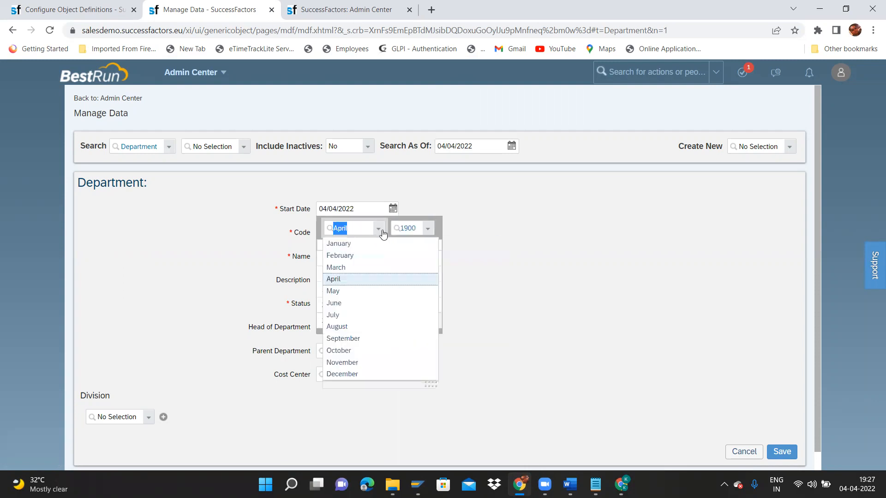
left_click(346, 246)
left_click(346, 258)
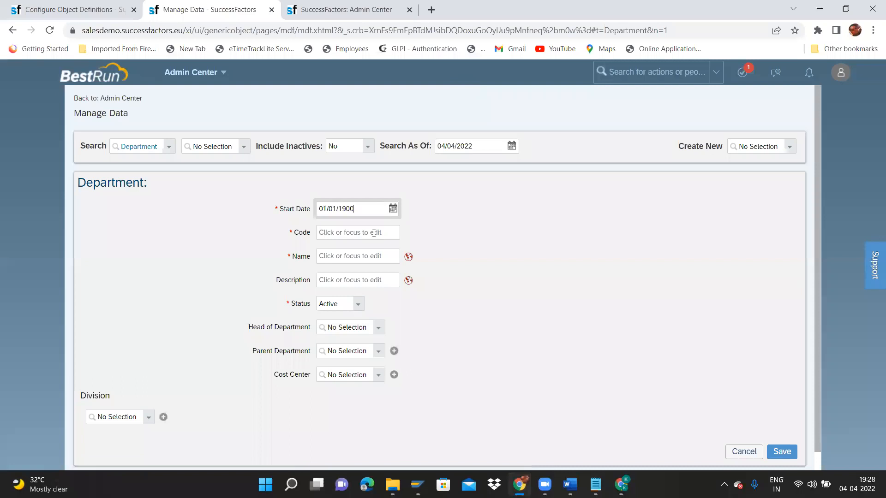
Enter code ITC_SAPSucessFactors and name ITC SAP SuccessFactors, then bring up the name's translations.
left_click(374, 233)
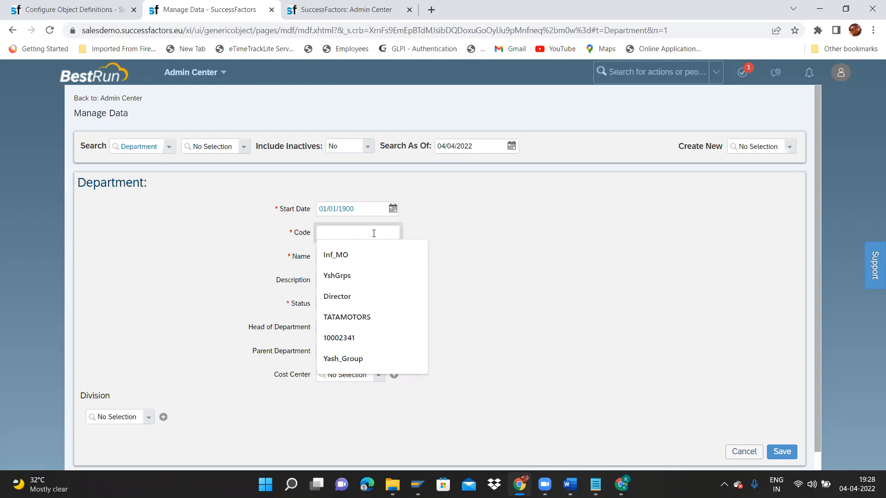
type("ITC")
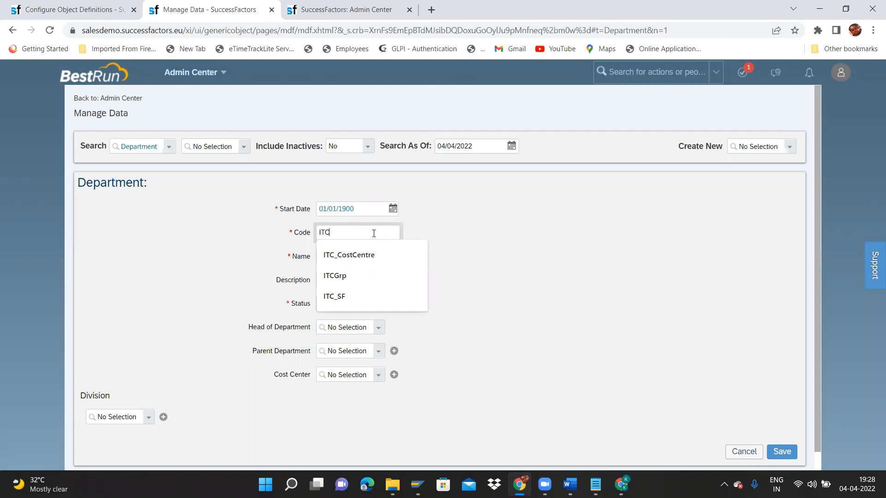
type("_SA")
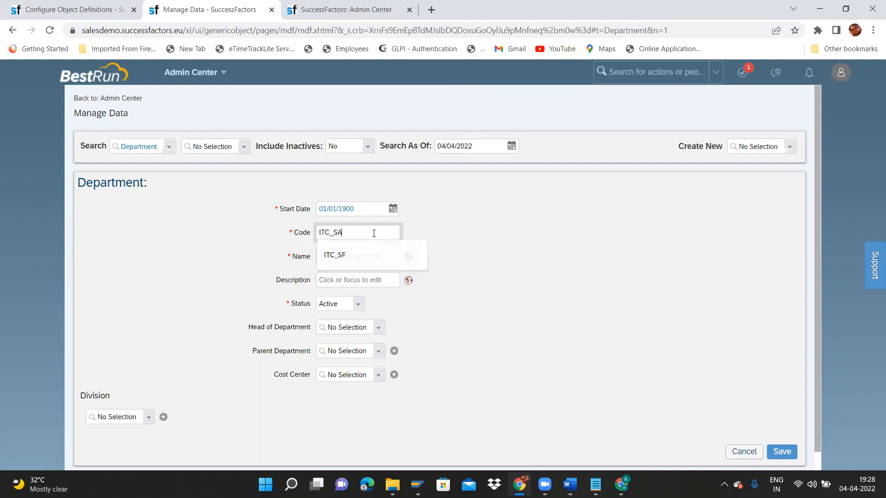
type("PSucessFactors")
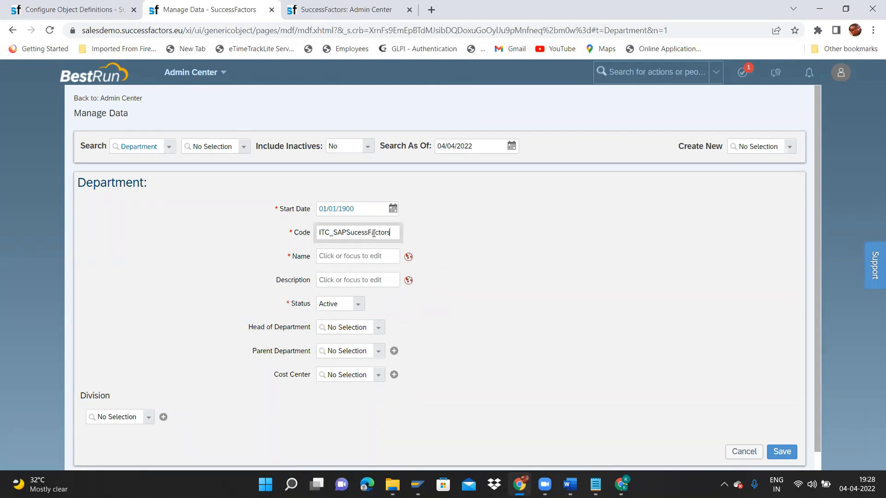
left_click(384, 256)
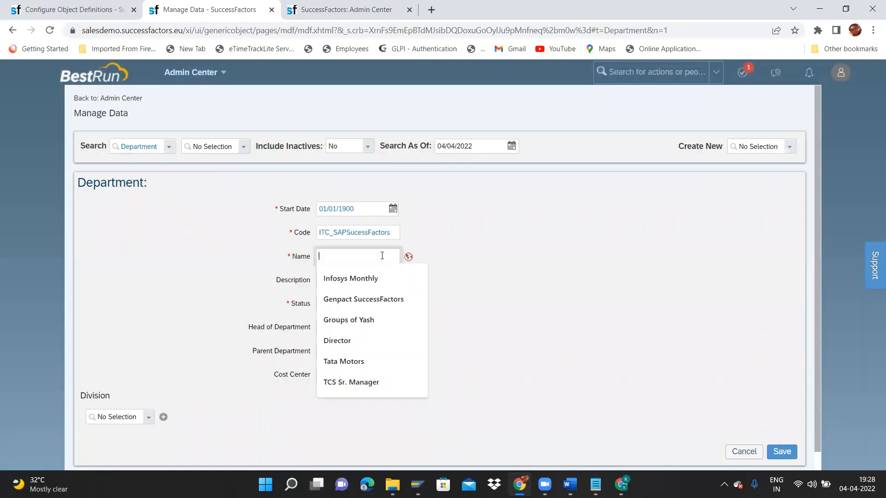
type("ITC")
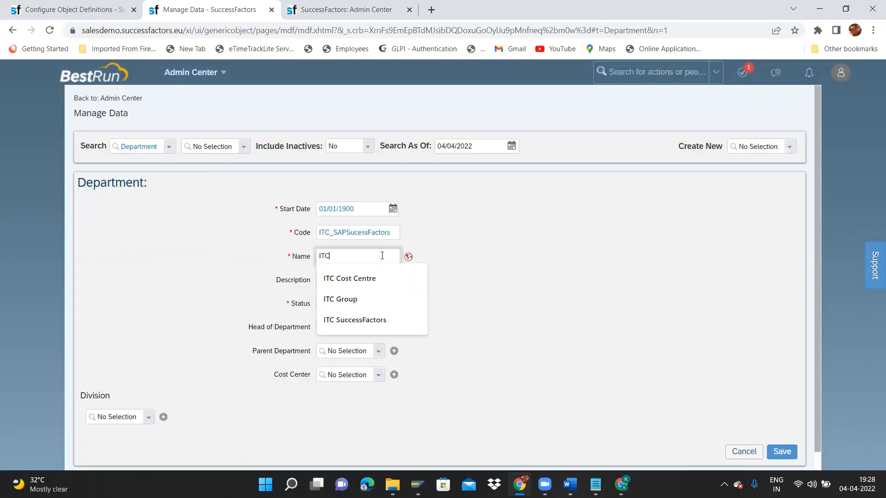
type(" SAPSuccessFac")
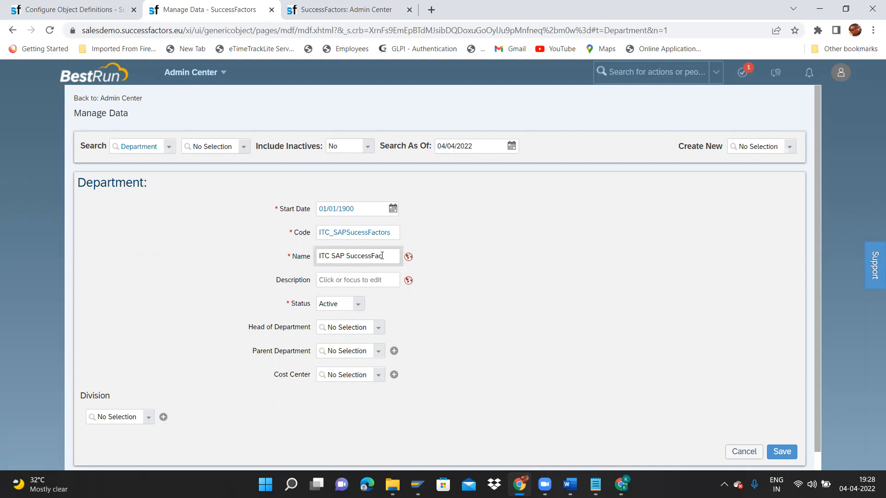
type("tors")
type("s")
key("ctrl+shift+Left")
key("ctrl+shift+Left")
key("ctrl+shift+Left")
key("ctrl+c")
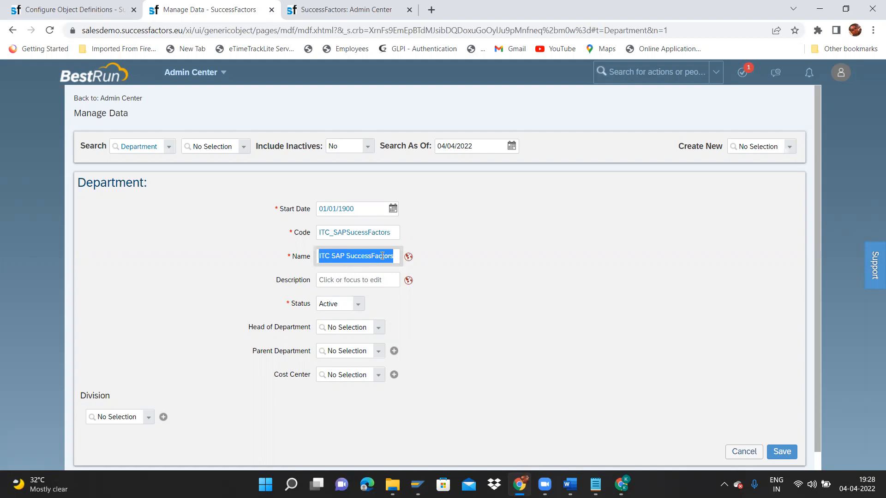
left_click(409, 257)
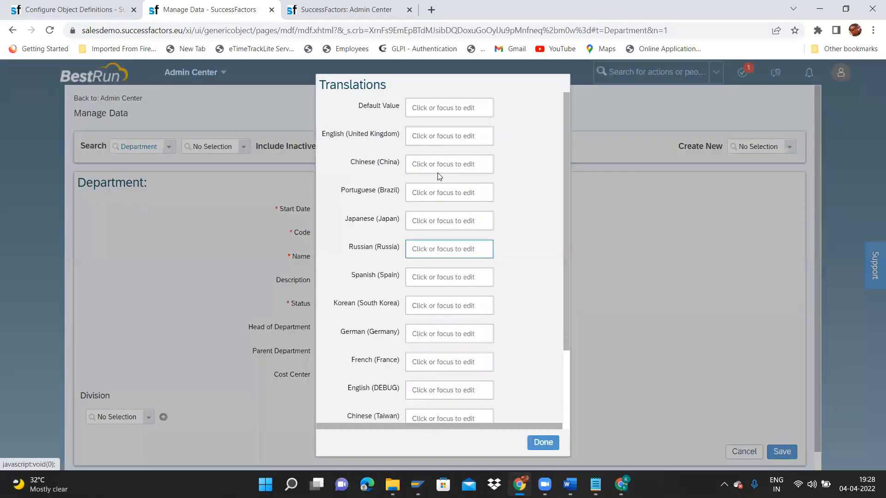
Paste ITC SAP SuccessFactors into the Default Value and English (United Kingdom) translations.
left_click(452, 106)
key("ctrl+v")
key("Tab")
key("ctrl+v")
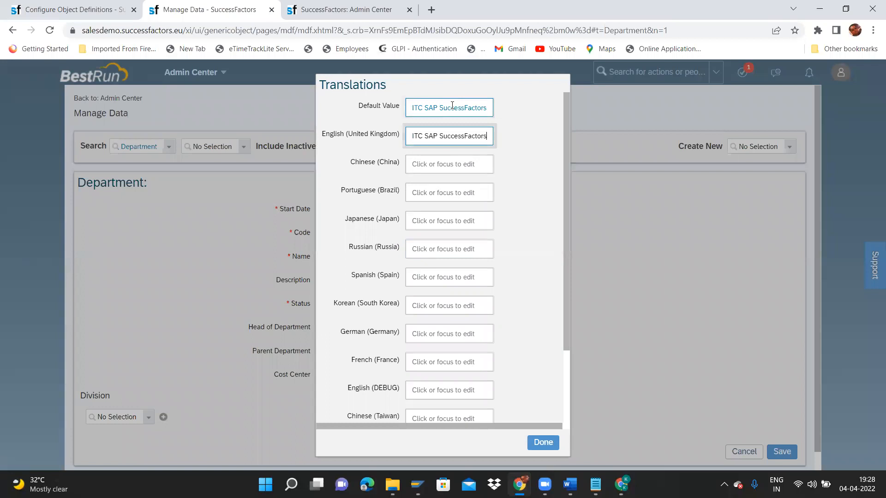
left_click(543, 443)
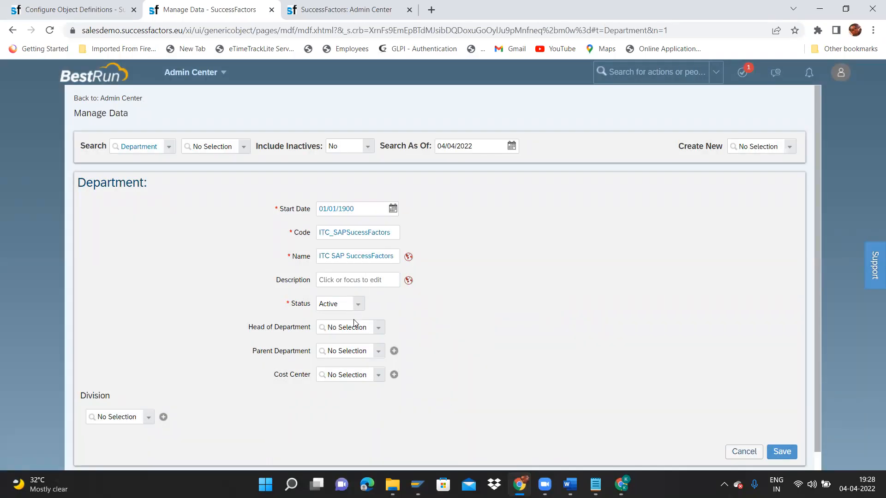
Review the remaining Department form fields before choosing a division.
left_click(339, 304)
left_click_drag(276, 374, 312, 382)
left_click(278, 381)
left_click_drag(253, 349, 317, 349)
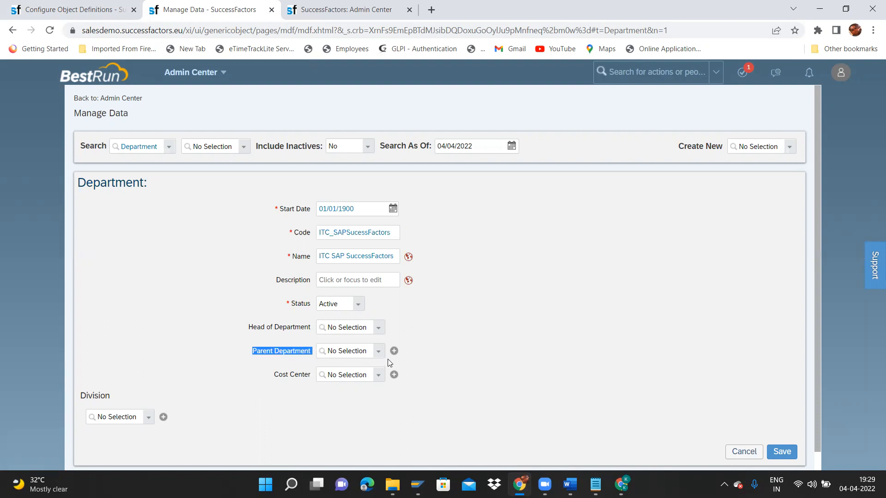
left_click(297, 349)
left_click_drag(273, 350, 314, 354)
left_click(457, 368)
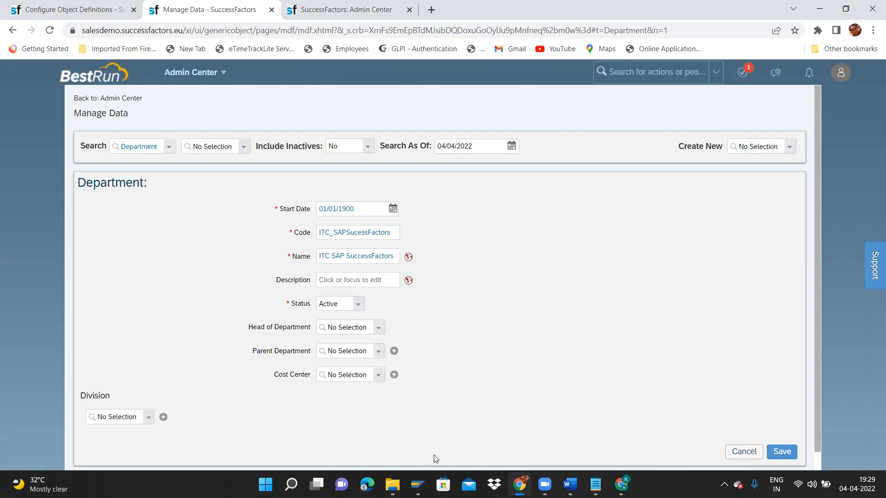
left_click(152, 422)
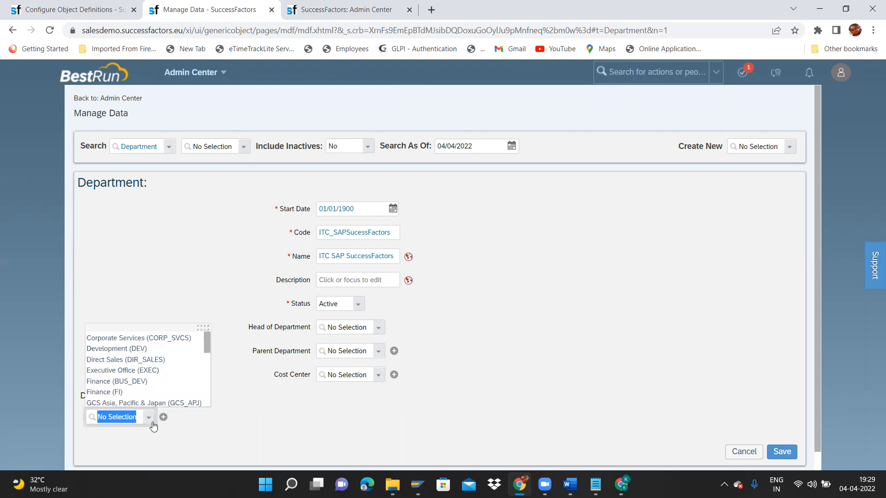
Set the department's division to ITC SAP (ITC_SAP) and save the record.
type("I")
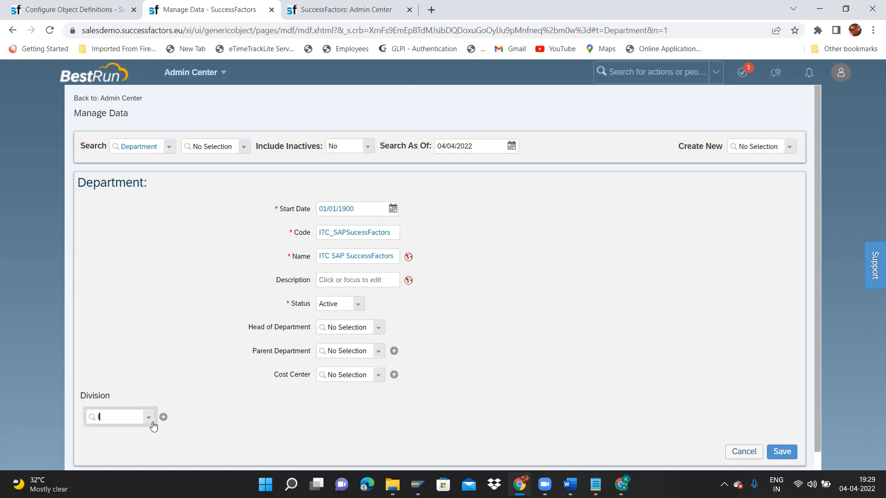
type("I")
key("BackSpace")
type("ITC")
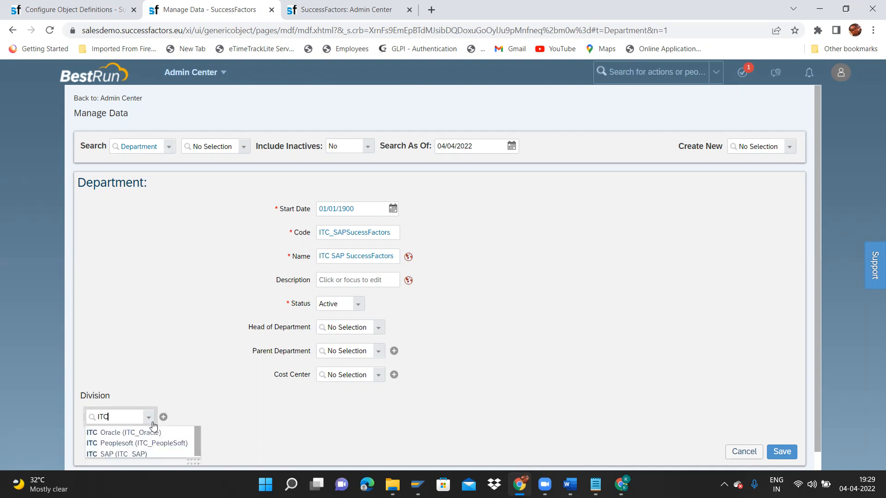
left_click(125, 455)
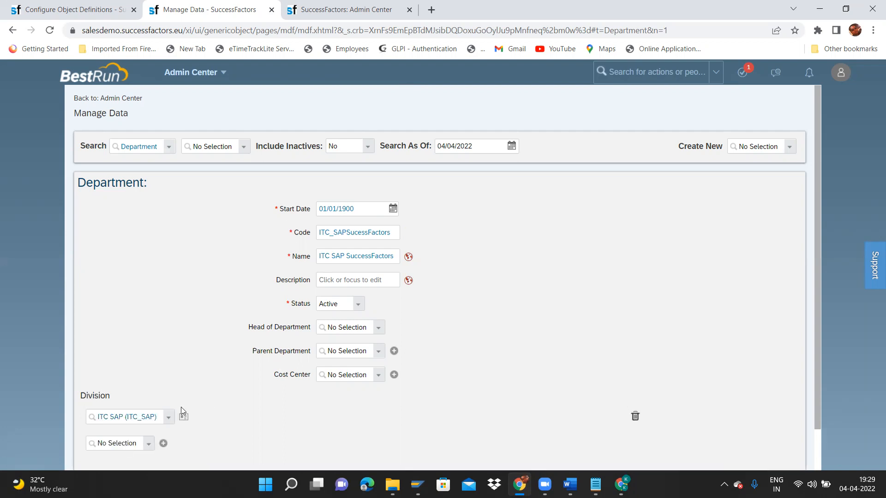
left_click(164, 422)
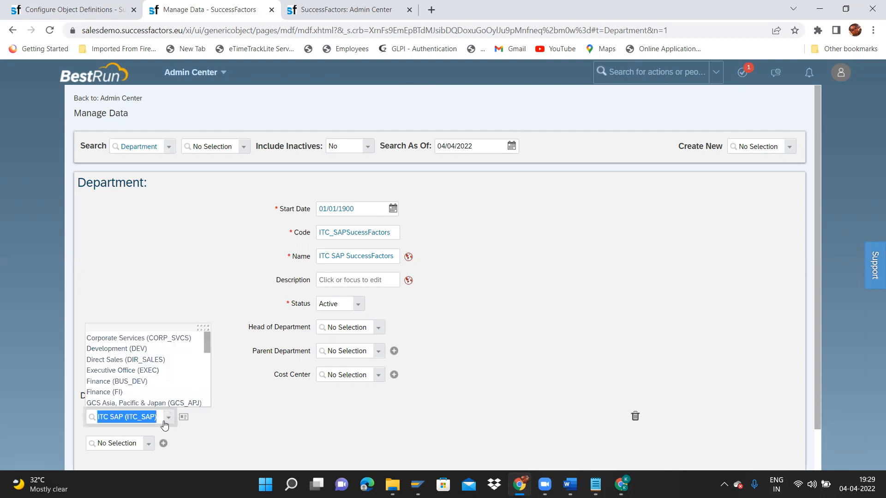
type("ITC")
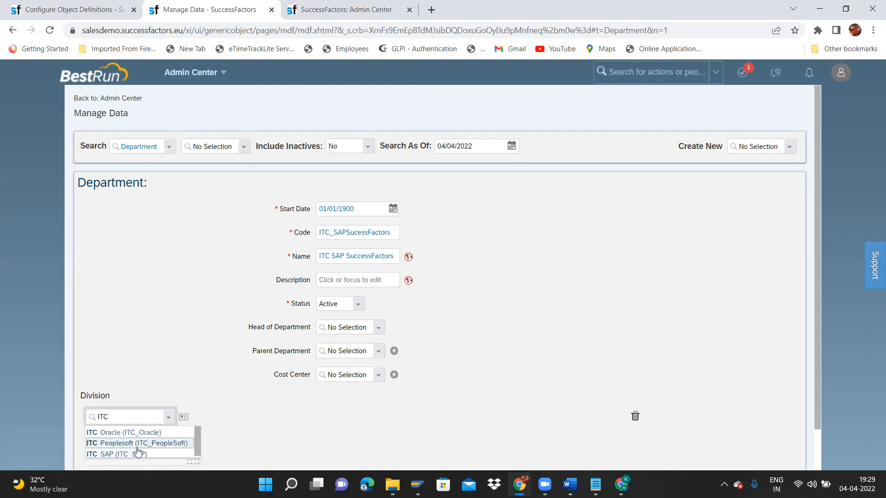
left_click(120, 454)
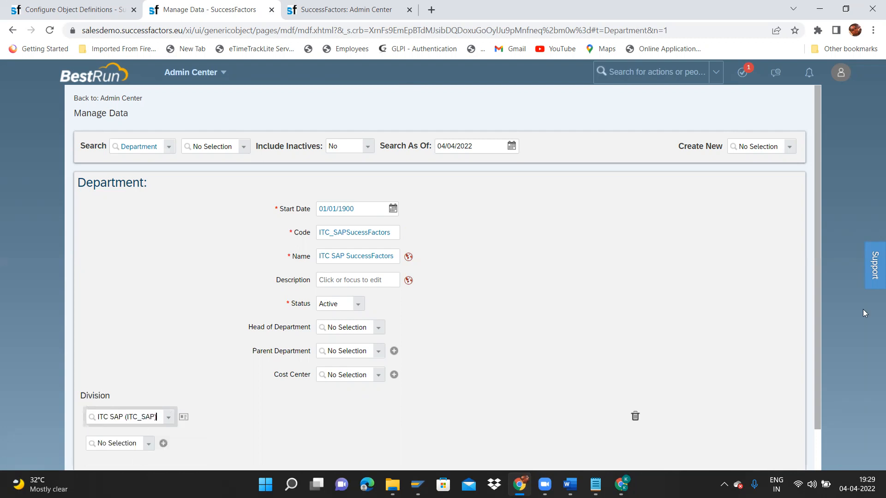
scroll(816, 368, "down", 1)
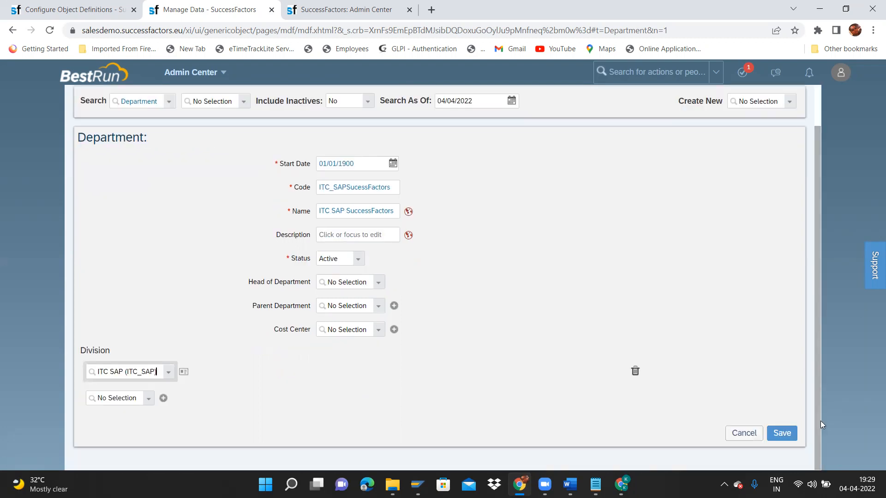
left_click(778, 433)
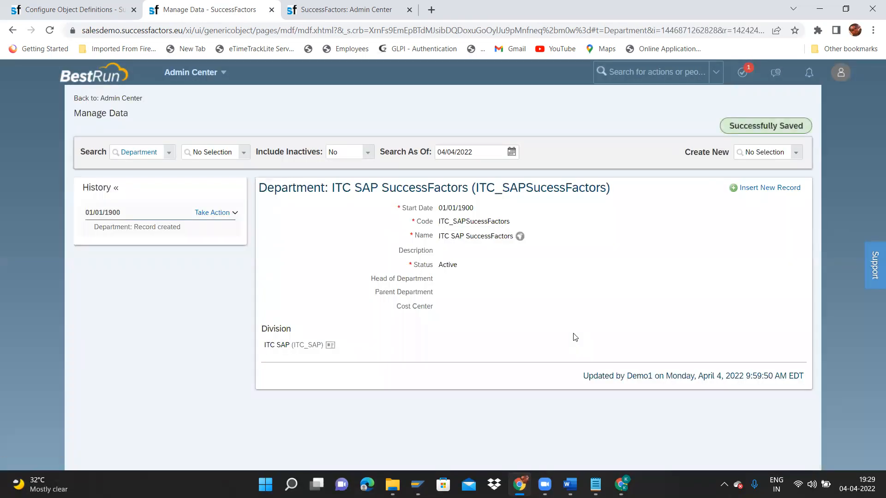
left_click(798, 156)
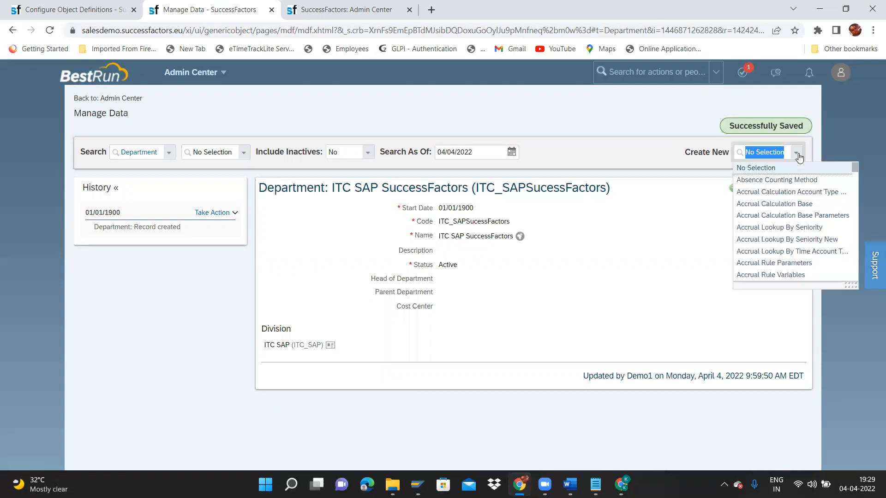
Start a new Department record with start date 01/01/1900.
type("depart")
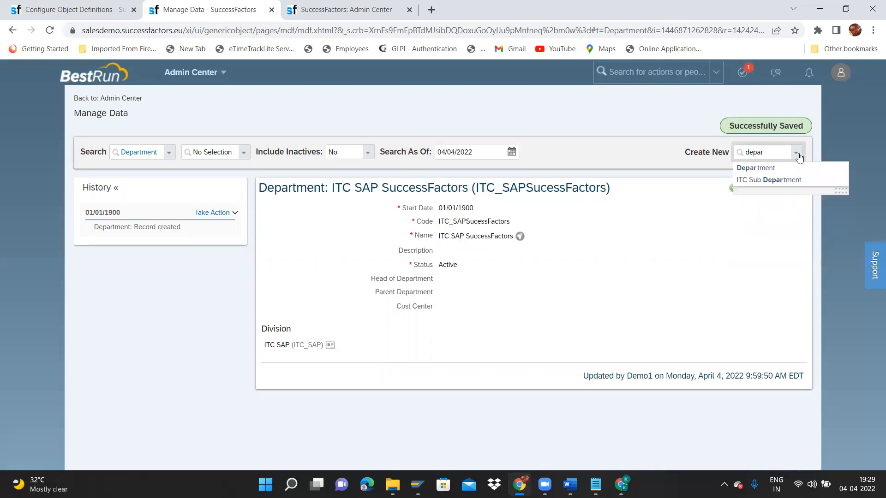
left_click(791, 169)
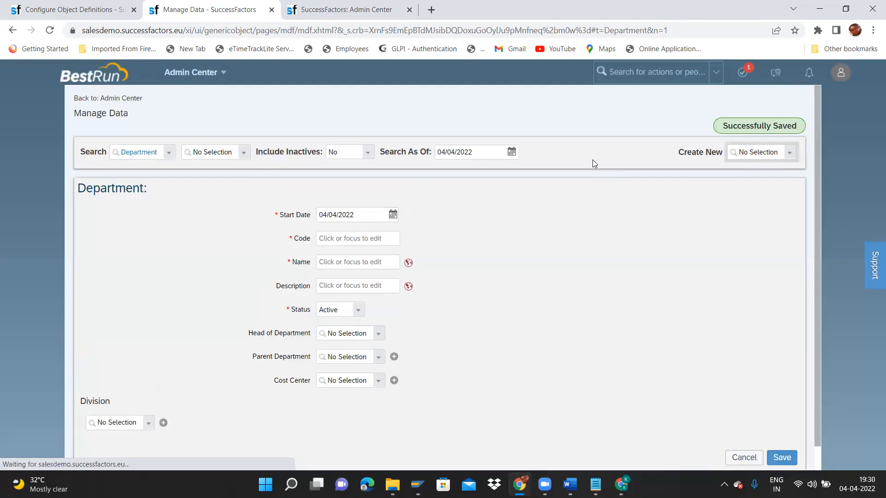
left_click(394, 215)
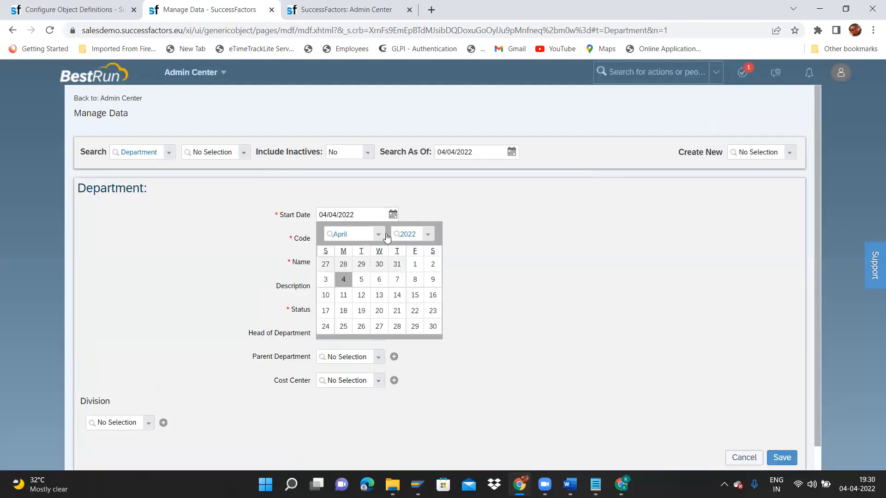
left_click(392, 214)
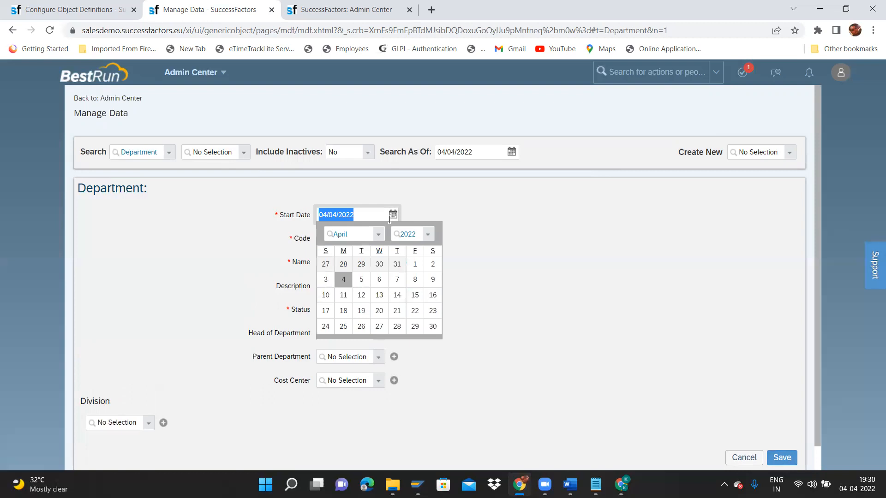
left_click(379, 234)
left_click(352, 253)
left_click(427, 234)
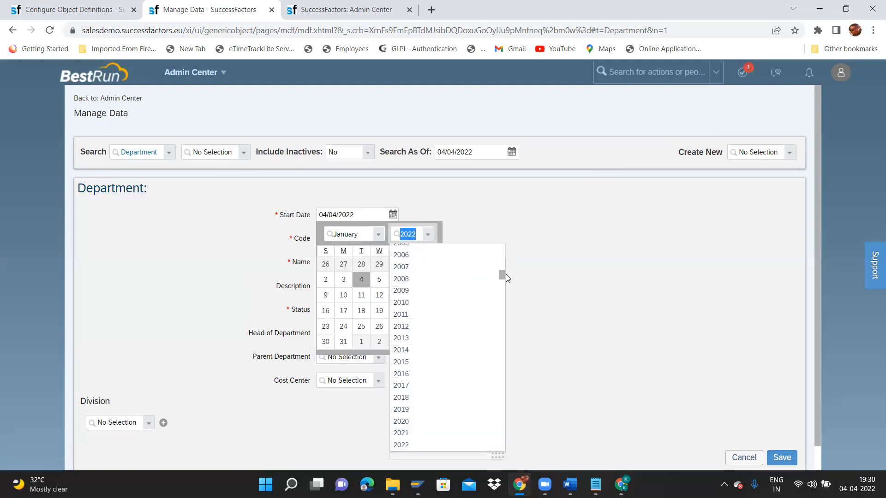
left_click_drag(506, 274, 501, 243)
left_click(435, 252)
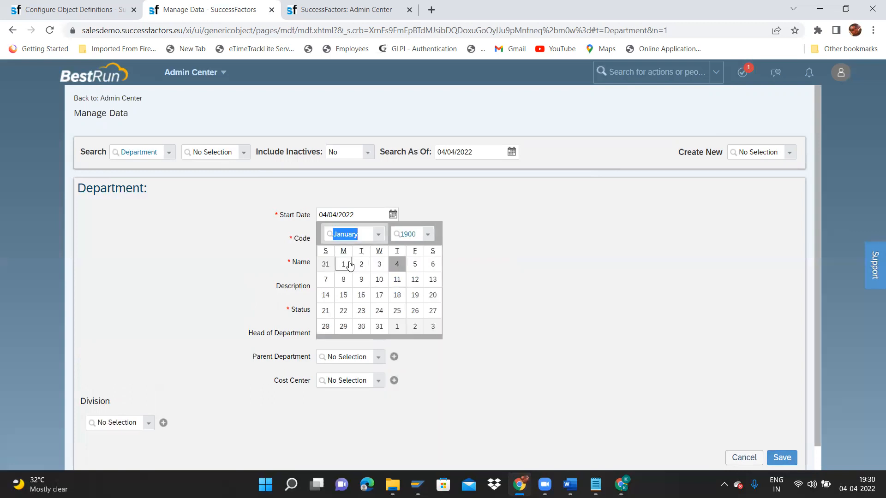
left_click(343, 264)
Enter code ITC_SAPHR and name SAP HR, with matching default and English (United Kingdom) translations.
left_click(371, 238)
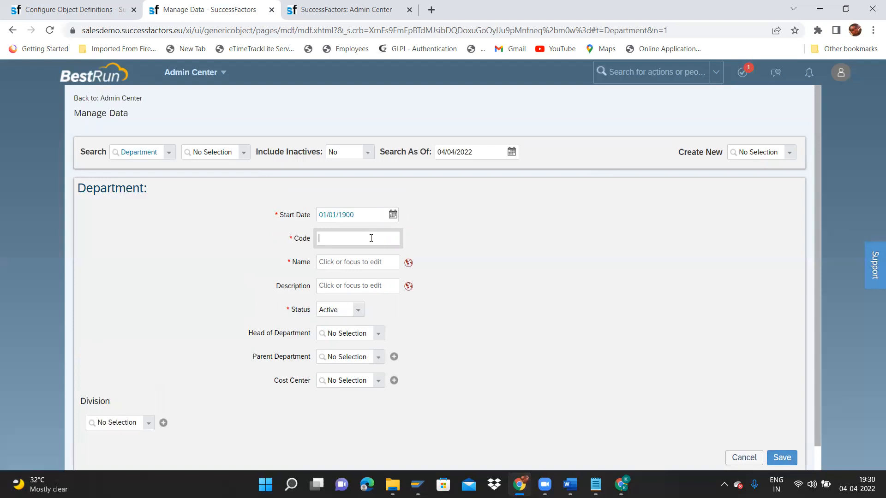
type("ITC_SAPHR")
left_click(372, 264)
type("SAP HR")
key("ctrl+shift+Left")
key("ctrl+shift+Left")
key("ctrl+c")
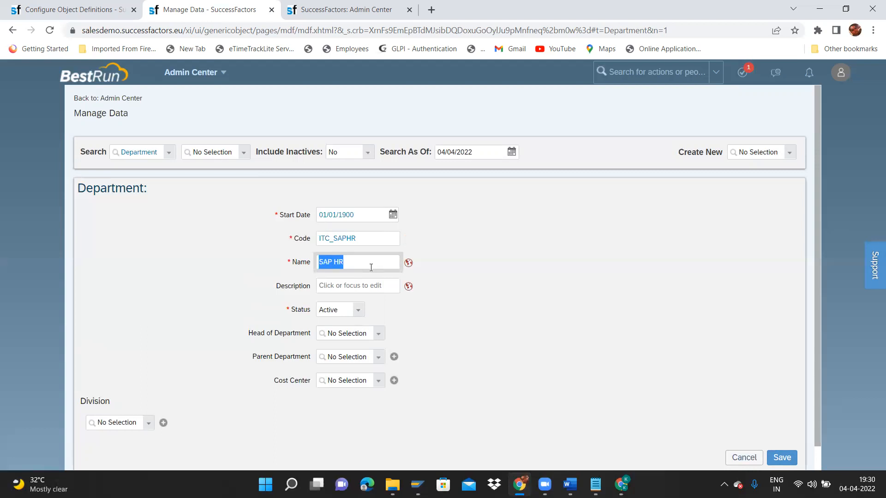
left_click(408, 263)
left_click(449, 104)
key("ctrl+v")
key("Tab")
key("ctrl+v")
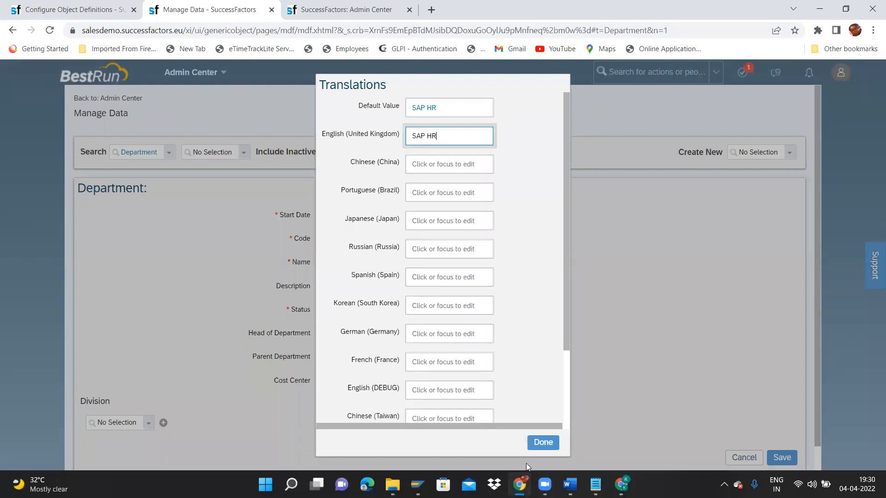
left_click(547, 439)
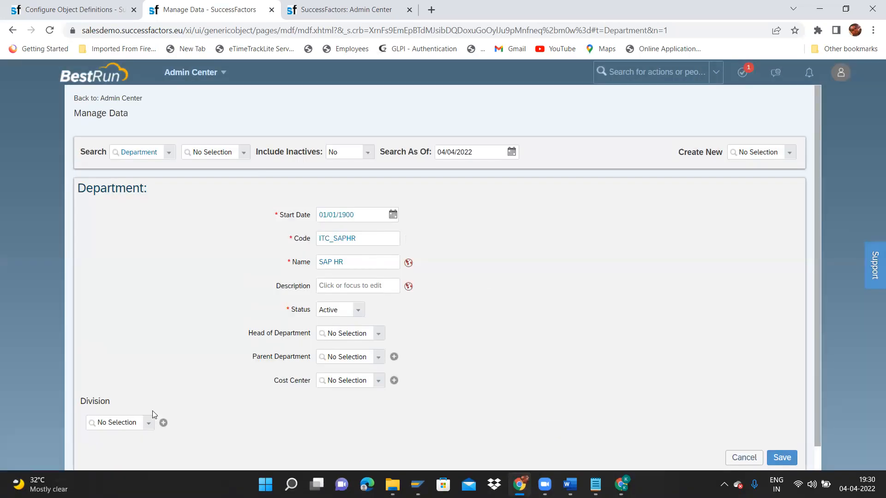
Assign division ITC SAP (ITC_SAP) and save the SAP HR department.
left_click(151, 422)
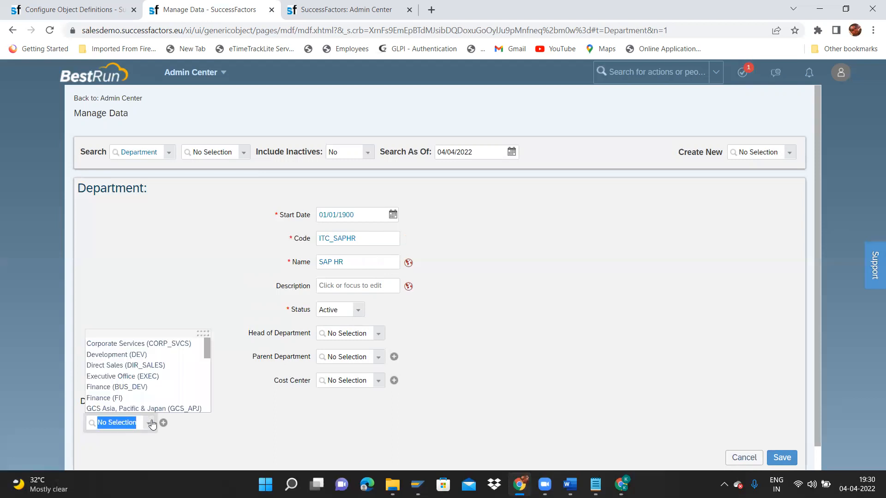
type("SAP")
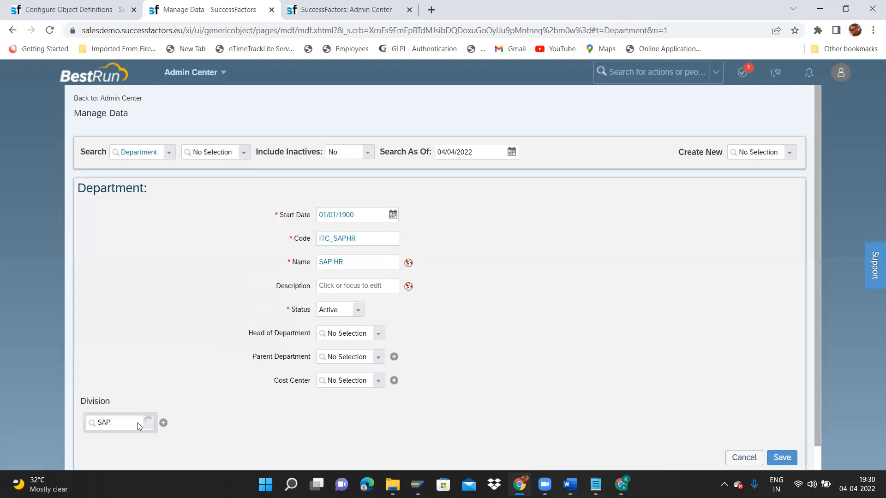
left_click(121, 439)
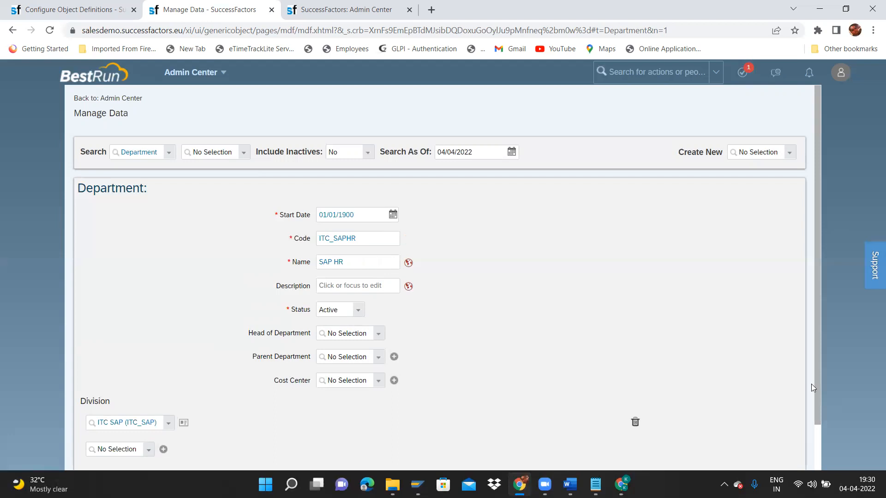
scroll(815, 389, "down", 2)
left_click(777, 431)
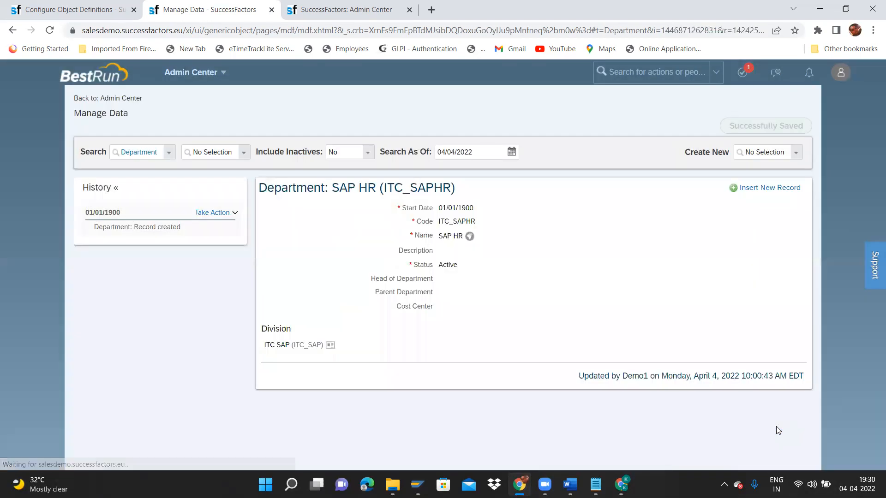
Start another new Department record with start date 01/01/1900.
left_click(801, 155)
type("depart")
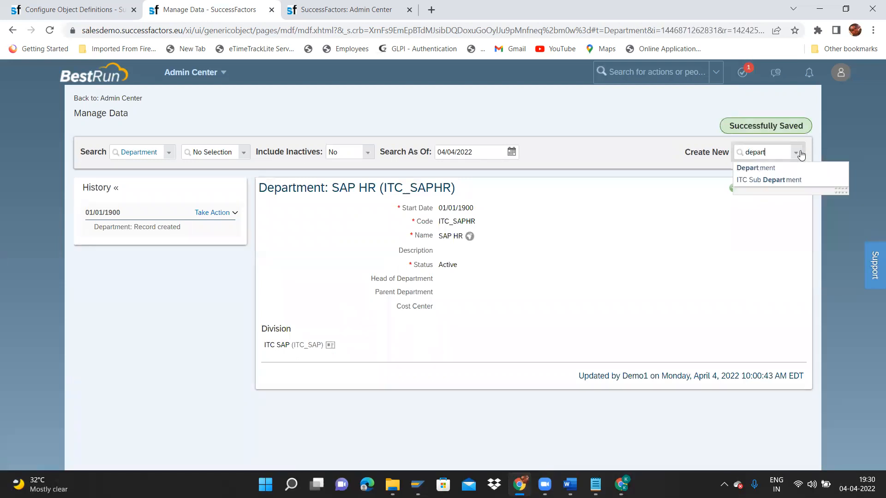
left_click(777, 167)
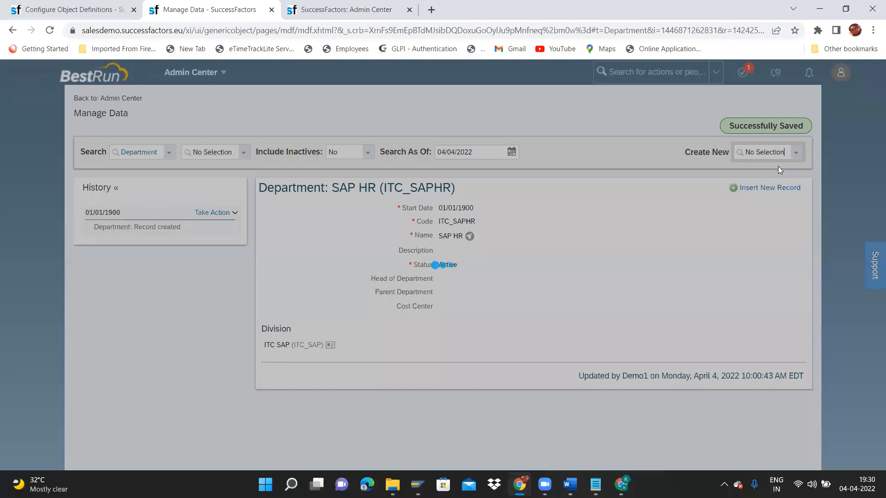
left_click(392, 215)
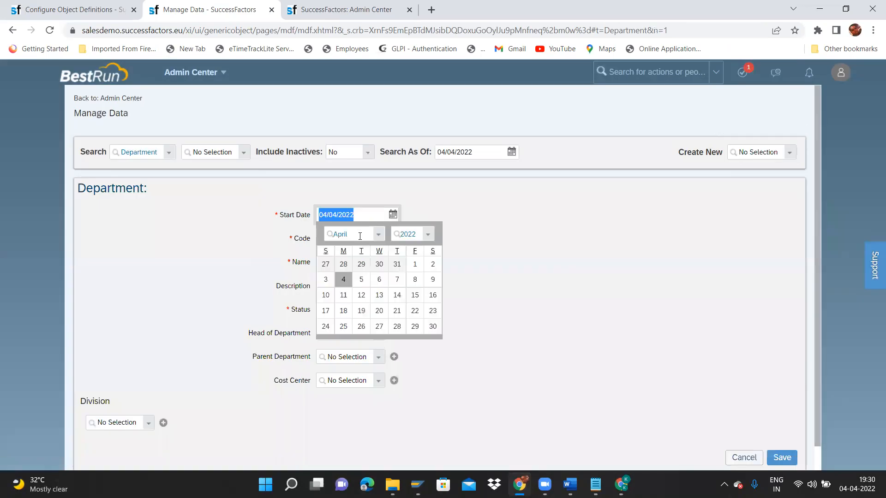
left_click(375, 236)
left_click(363, 249)
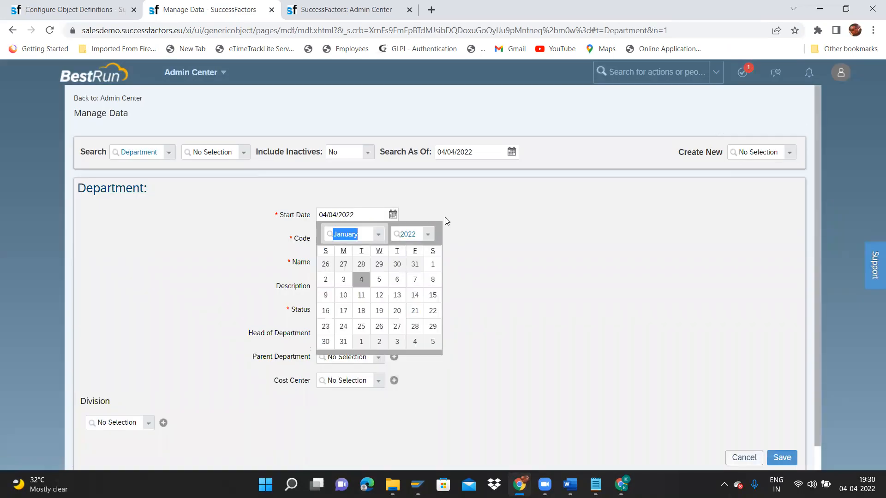
left_click(428, 233)
left_click_drag(501, 276, 505, 250)
left_click(431, 249)
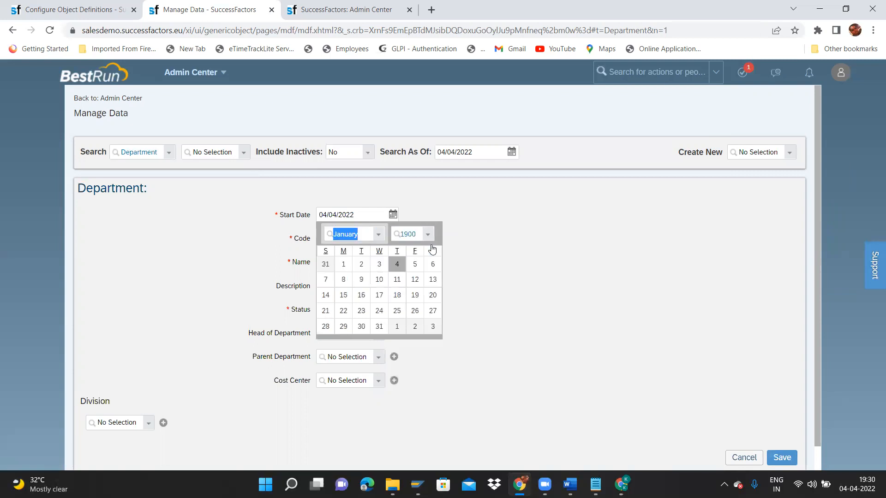
left_click(343, 263)
Enter code ITC_SAPFICO and name SAP FICO for the department.
left_click(349, 236)
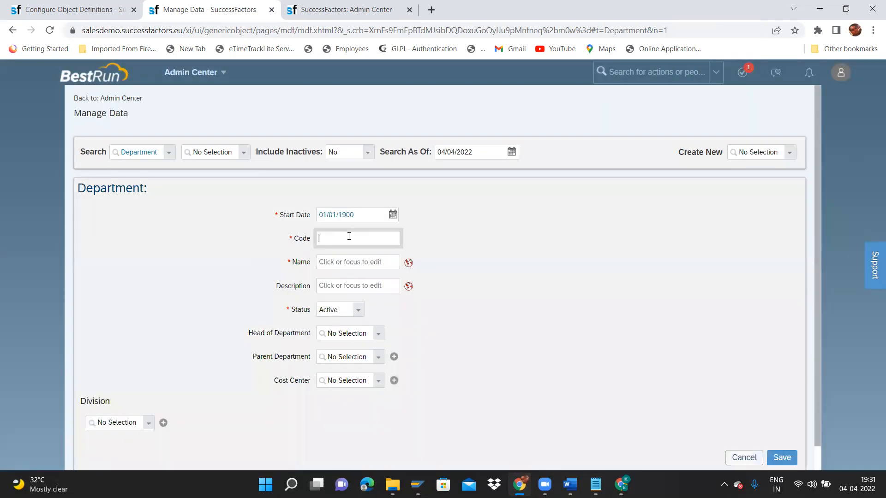
type("ITC")
type("_SA")
type("P")
type("_CO")
left_click(354, 267)
type("S")
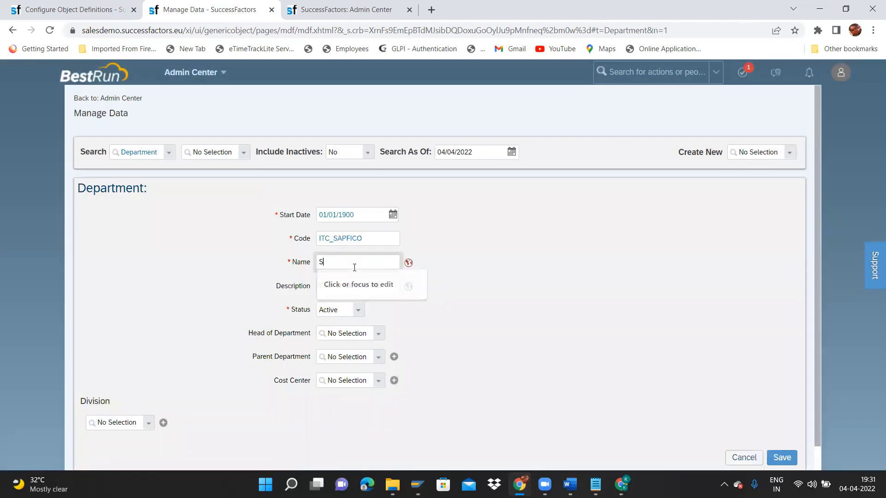
type("ap")
key("BackSpace")
key("BackSpace")
type("a")
key("BackSpace")
type("A")
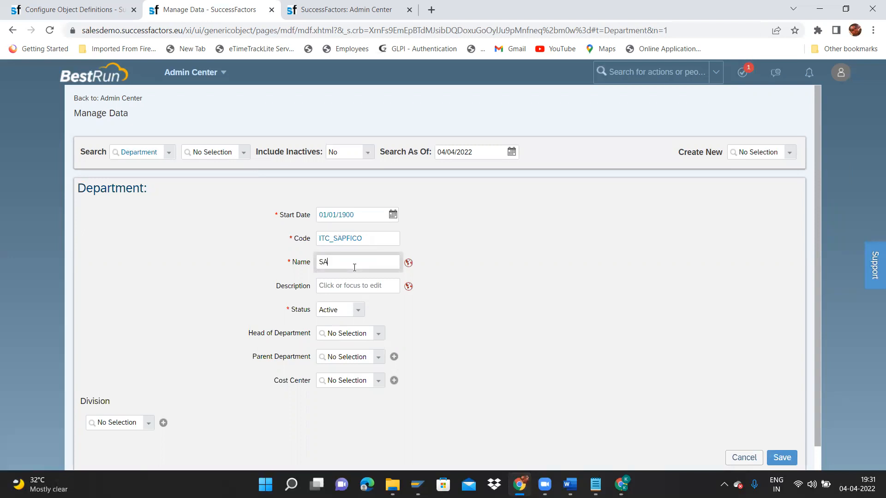
type("P FICO")
key("ctrl+shift+Left")
key("ctrl+shift+Left")
key("ctrl+c")
Fill the name's Default Value and English (United Kingdom) translations with SAP FICO.
left_click(408, 262)
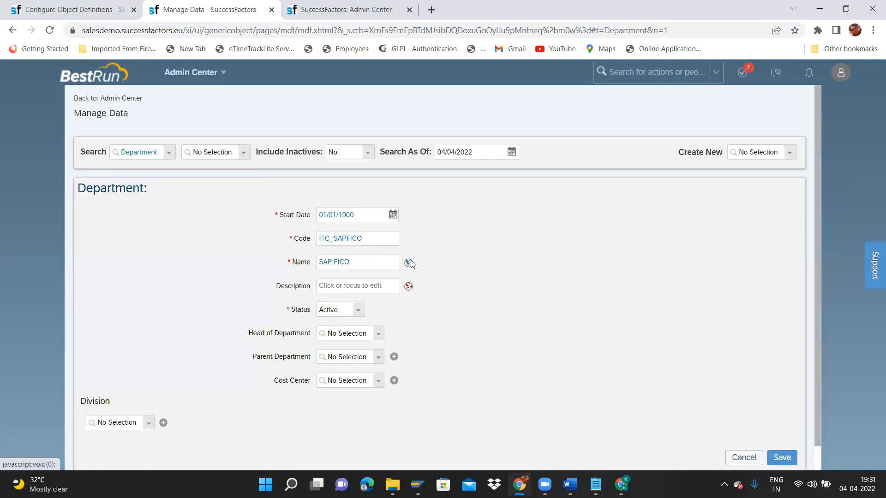
left_click(436, 113)
key("ctrl+v")
key("Tab")
key("ctrl+v")
left_click(538, 439)
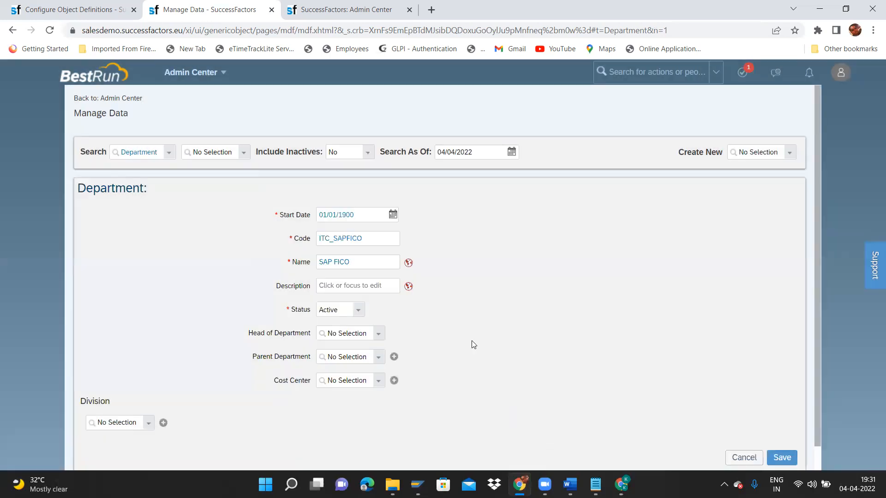
Assign division ITC SAP (ITC_SAP) and save the SAP FICO department.
left_click(147, 425)
type("SAP")
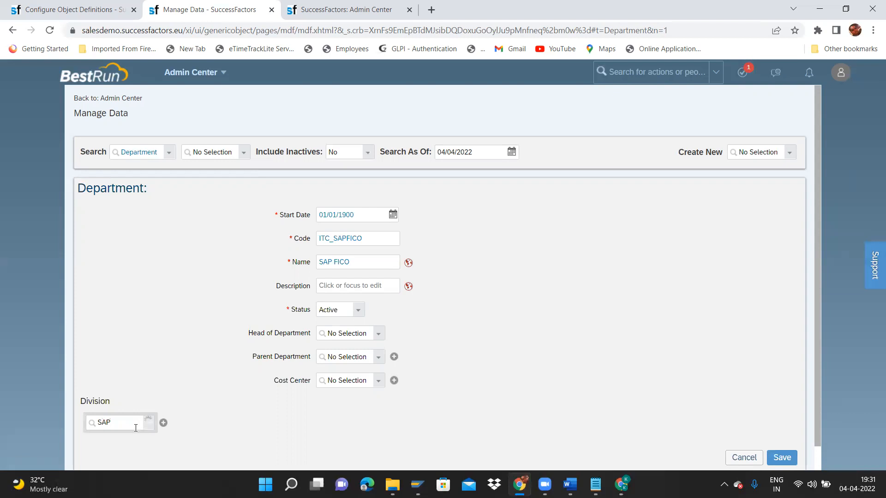
left_click(125, 435)
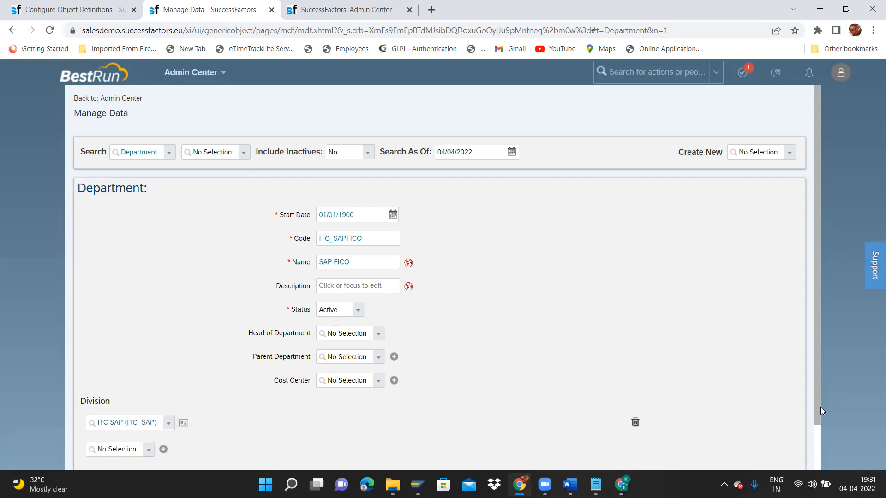
left_click_drag(820, 407, 823, 468)
left_click(791, 439)
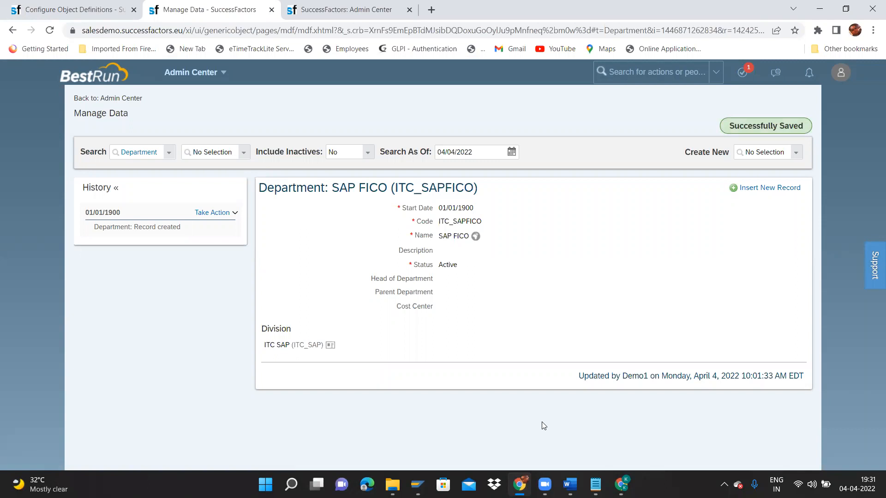
Pick ITC Sub Department from the Create New list by searching 'sub'.
left_click(220, 216)
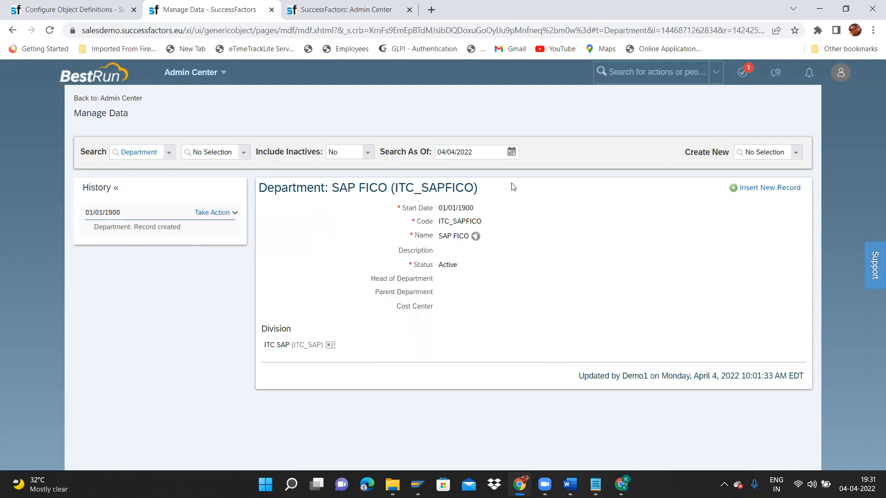
left_click(796, 152)
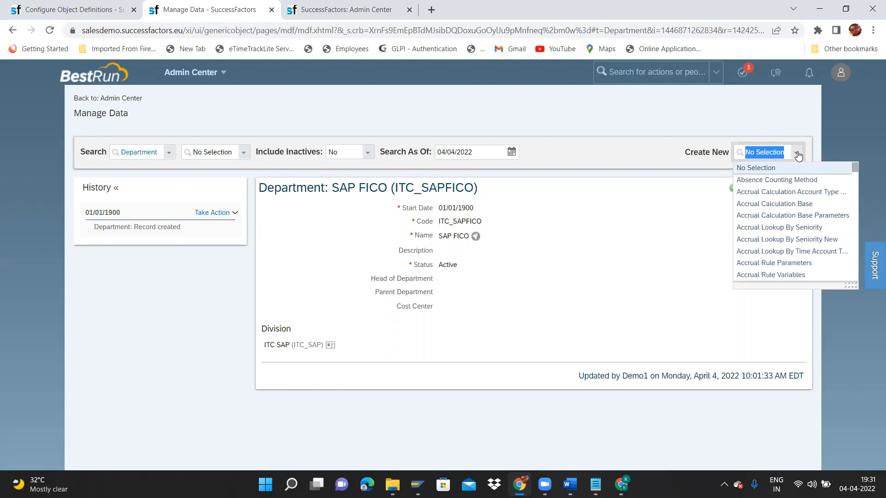
type("sub")
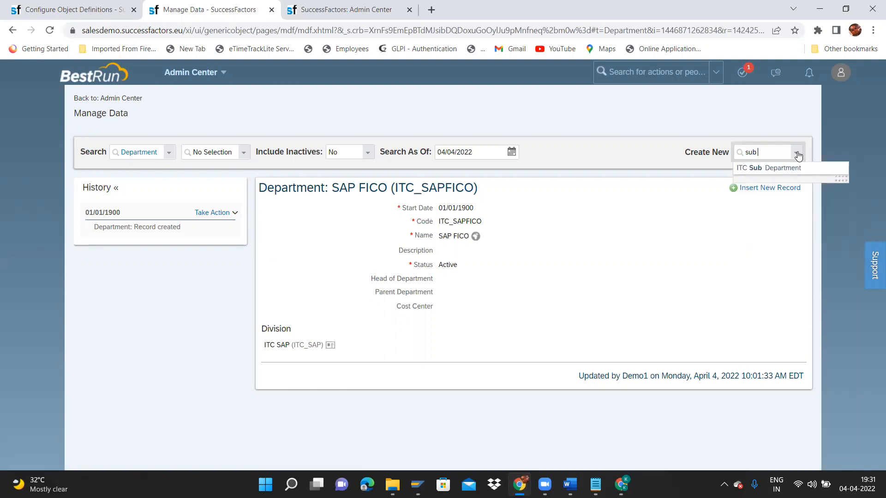
left_click(794, 164)
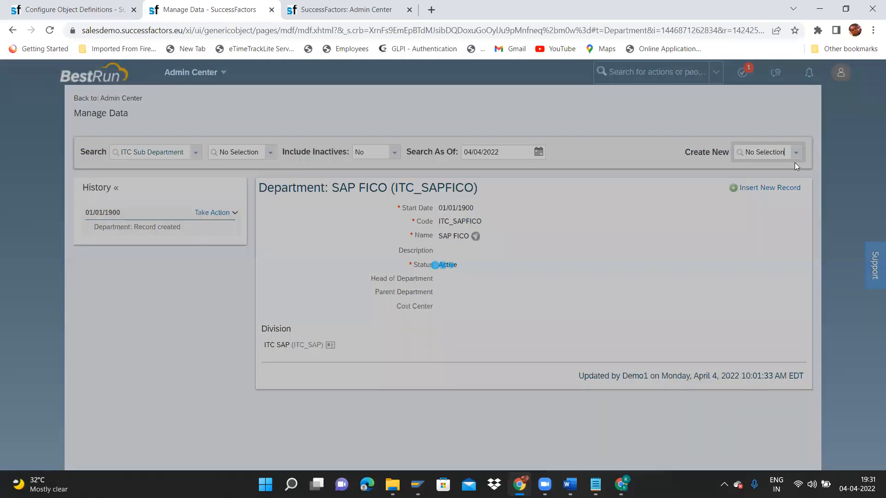
Enter sub department code ITC_SF_EC and name ITC SF Employee Centr.
left_click(373, 215)
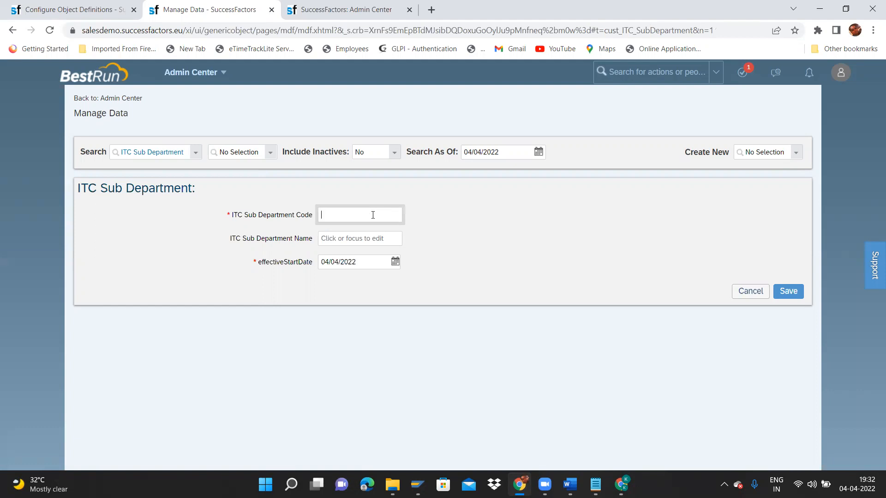
type("ITC_SF_EC")
left_click(366, 241)
type("ITC")
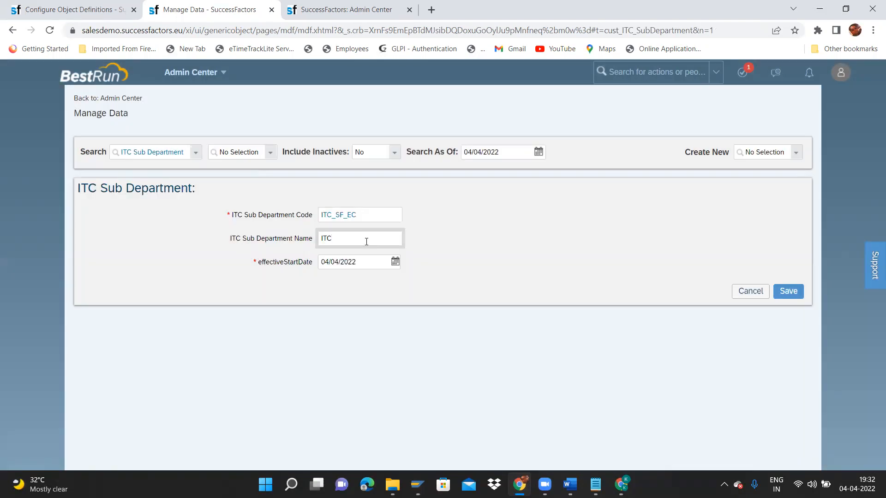
type(" SF Employee Centr")
left_click_drag(229, 238, 325, 238)
triple_click(386, 241)
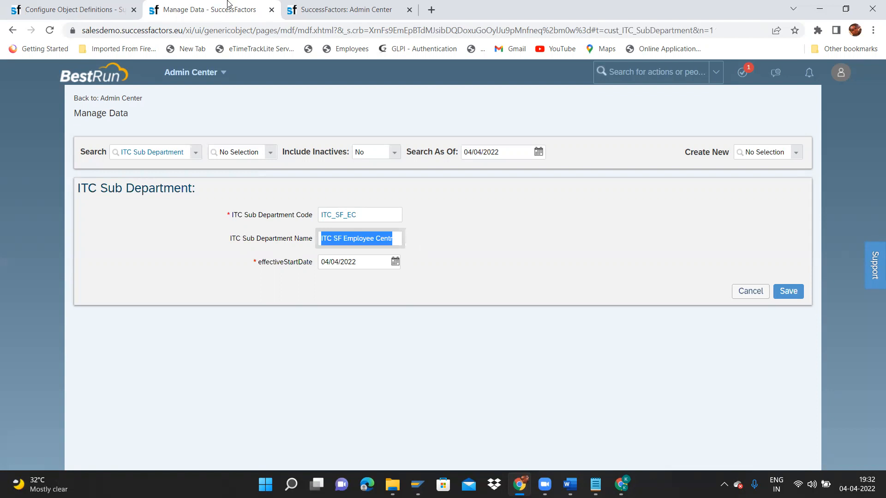
left_click(78, 7)
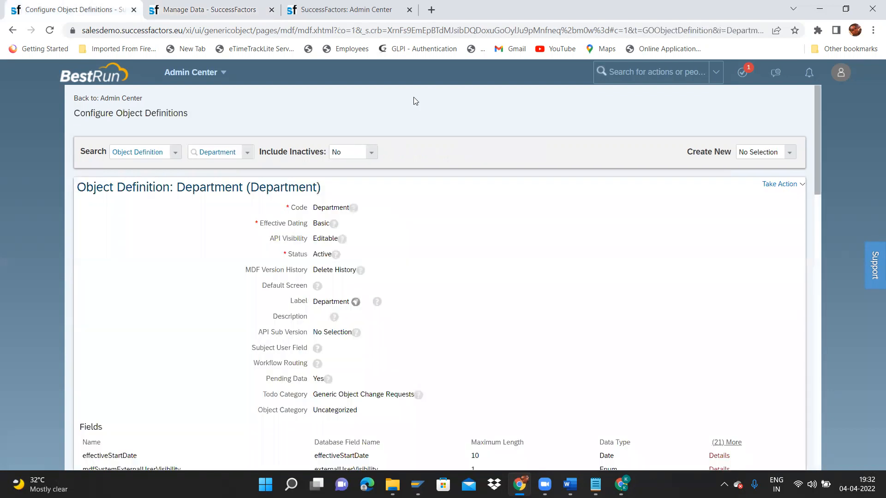
Open the ITC Sub Department object definition and choose Make Correction.
left_click(252, 152)
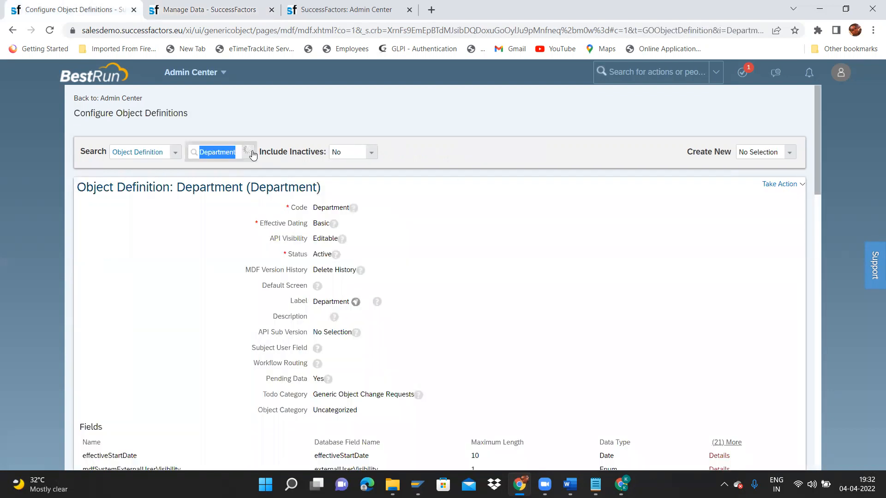
type("sub de")
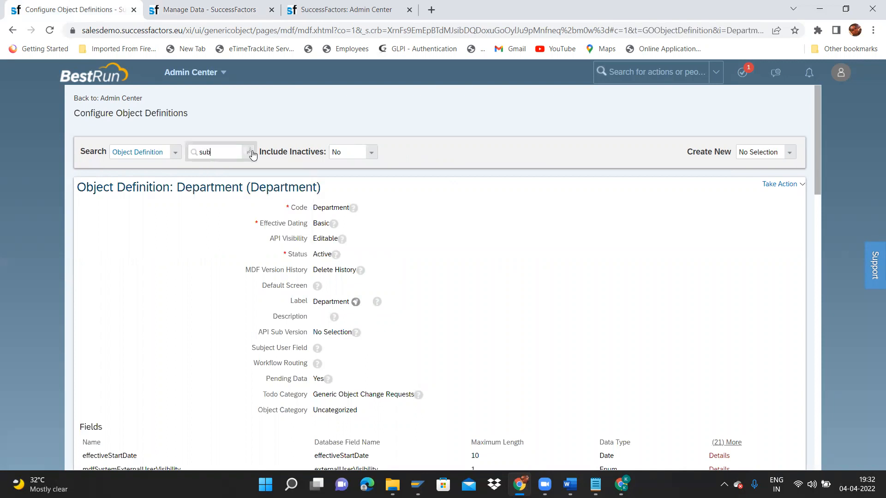
type("p")
left_click(228, 168)
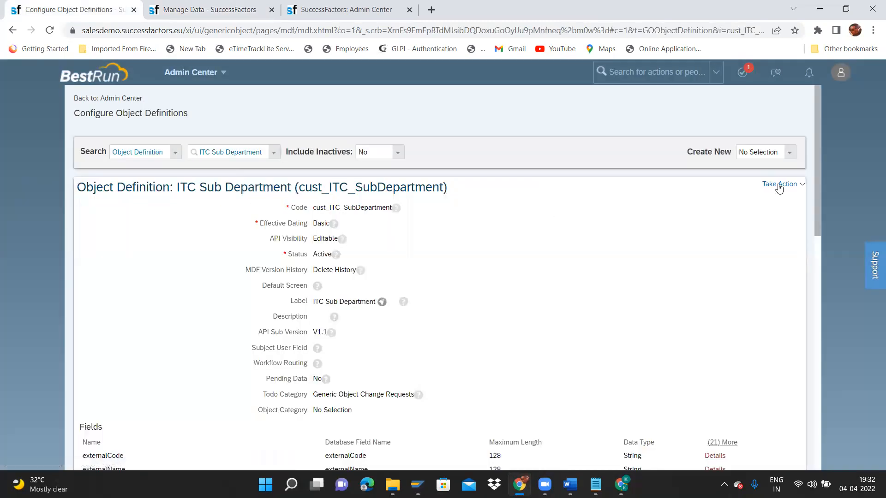
left_click(778, 186)
left_click(685, 196)
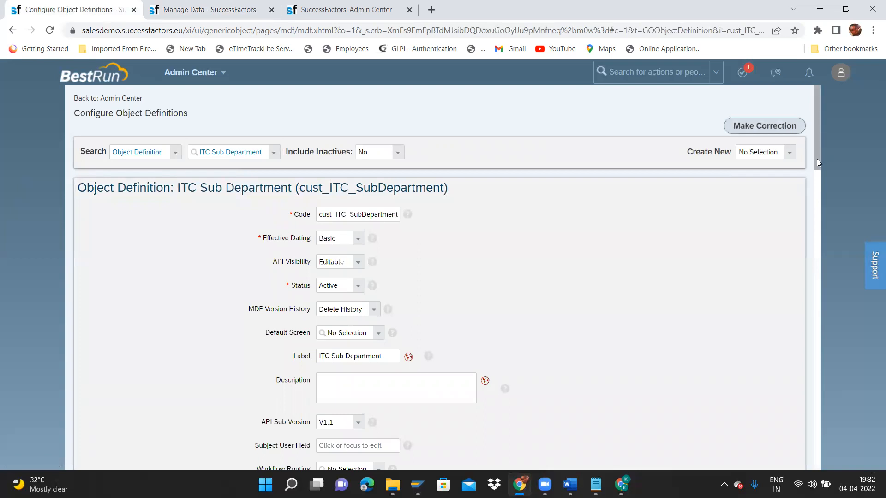
Set externalName's data type to Translatable, save the definition, and return to Manage Data.
scroll(817, 159, "down", 9)
scroll(829, 251, "down", 1)
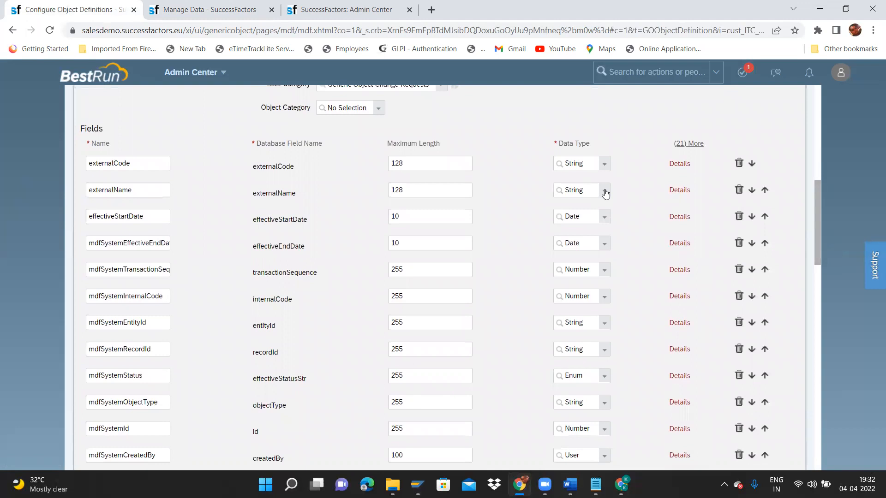
left_click(605, 192)
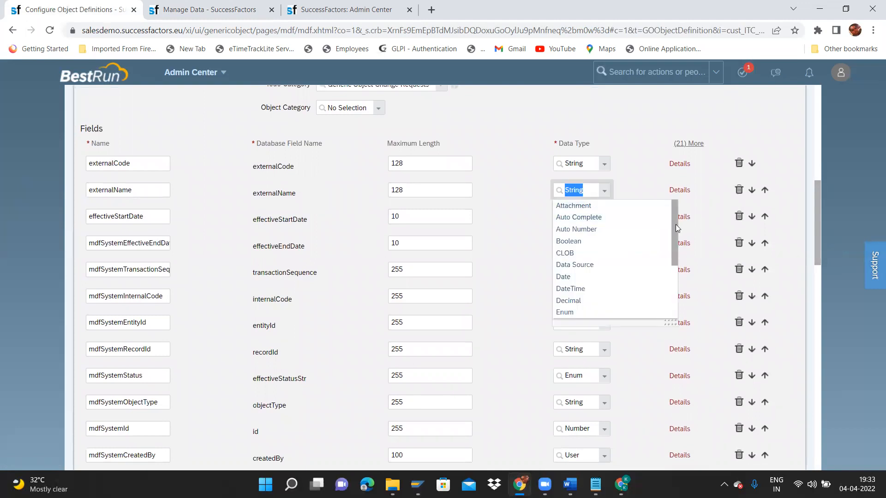
left_click_drag(675, 228, 682, 283)
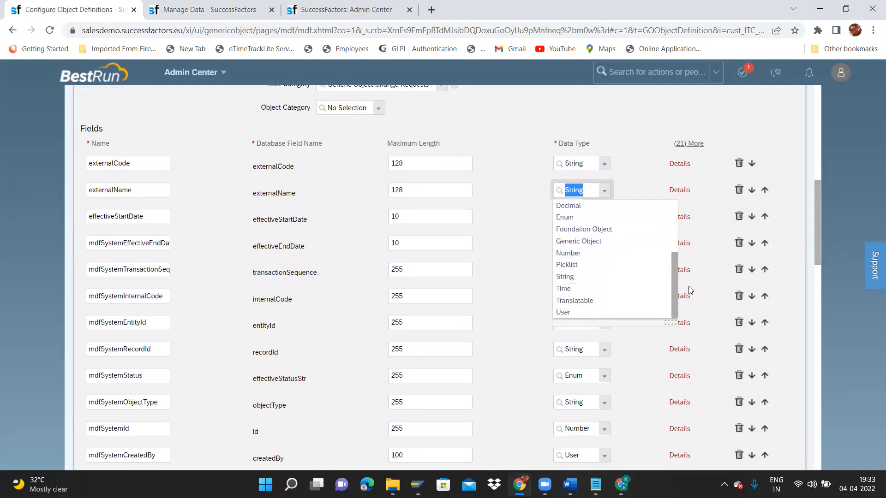
left_click(589, 301)
left_click_drag(817, 231, 824, 446)
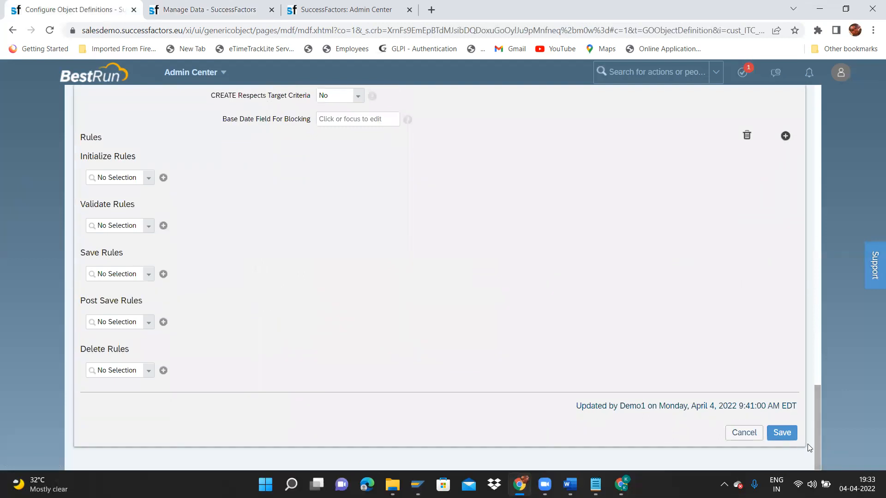
left_click(792, 434)
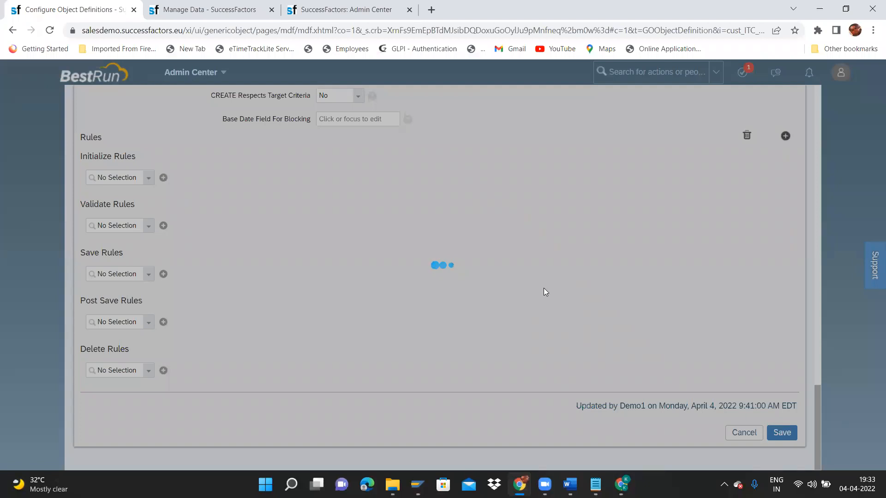
left_click(522, 344)
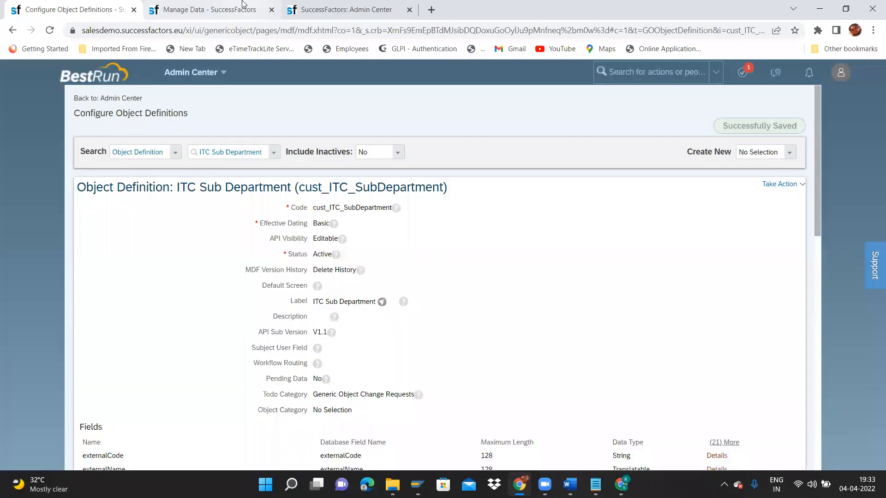
left_click(243, 4)
Reload the Manage Data page to get a fresh ITC Sub Department form.
left_click(81, 14)
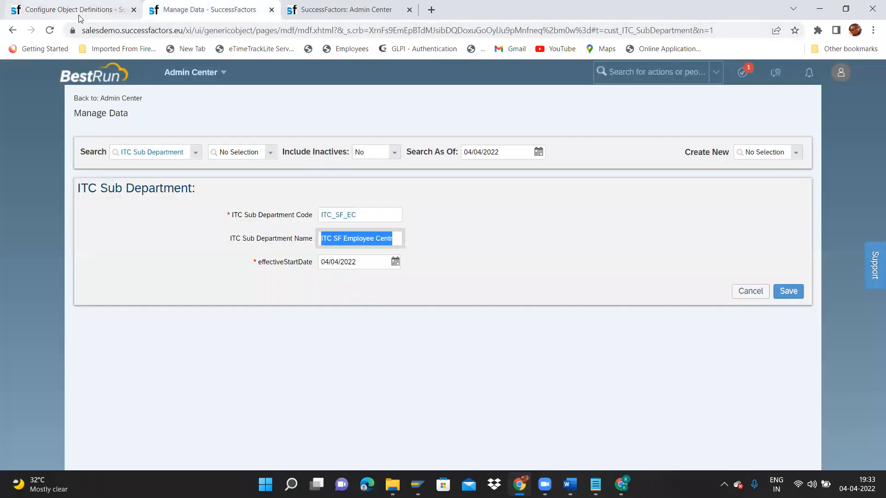
left_click(245, 14)
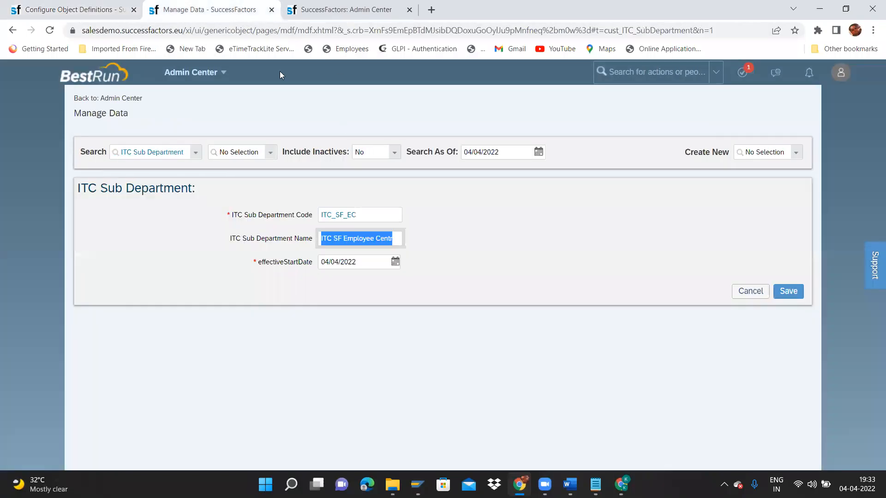
left_click(281, 31)
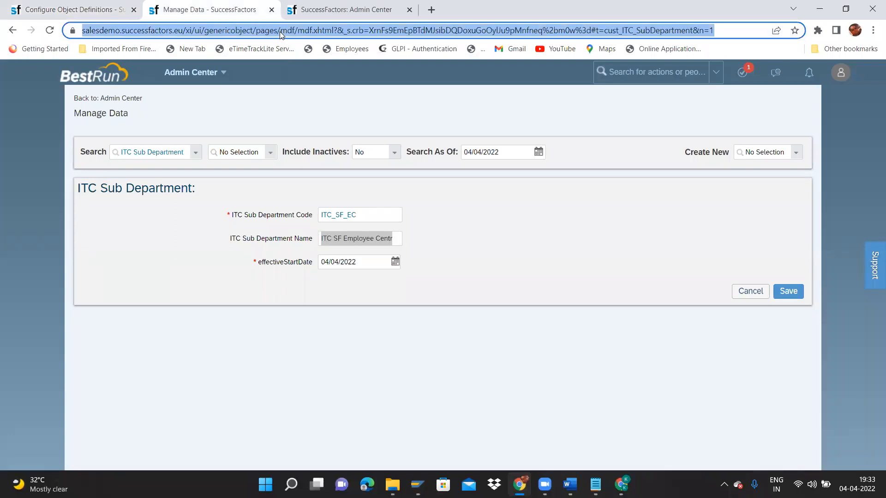
key("Return")
key("Return")
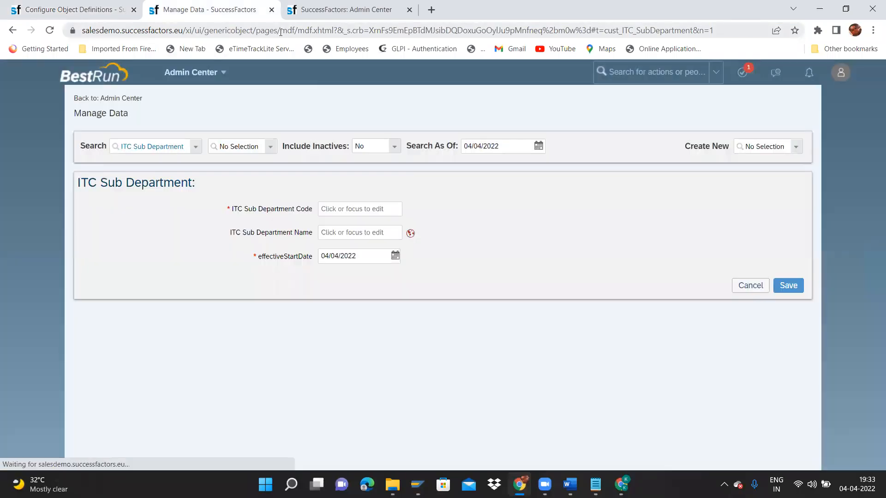
Check the name's Default Value, Japanese and Spanish translations, closing without changes.
left_click(410, 233)
left_click(430, 102)
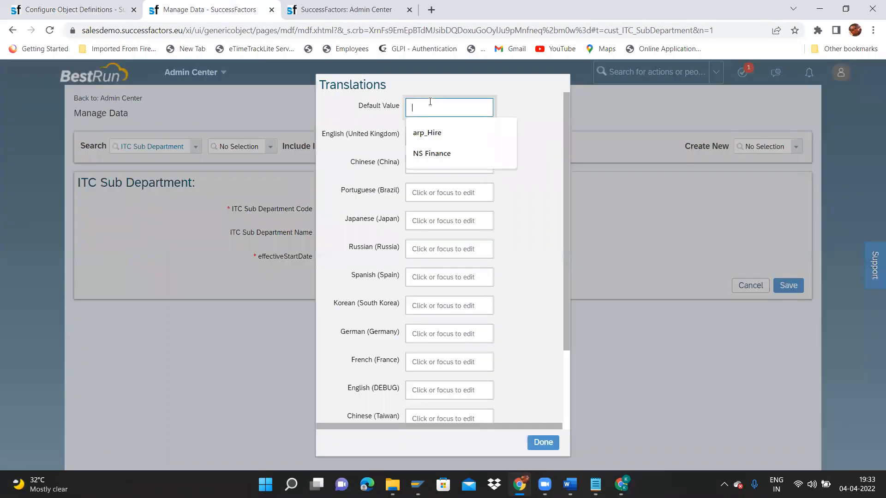
left_click(425, 218)
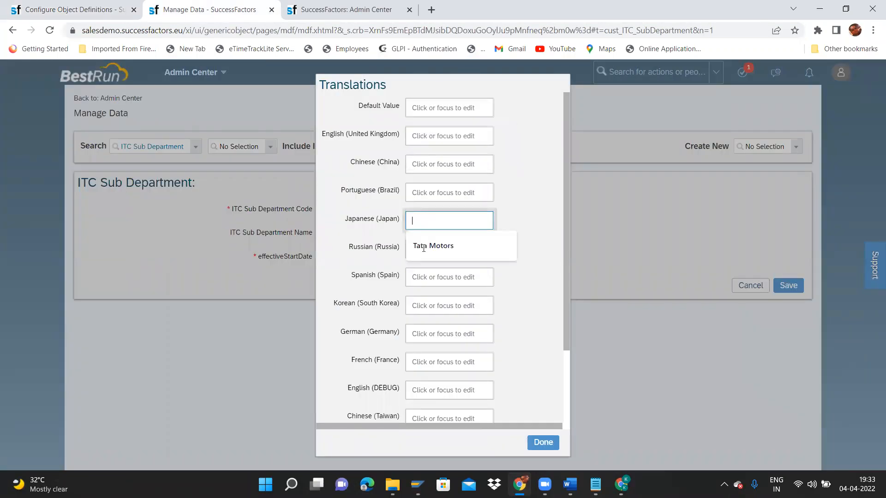
left_click(425, 276)
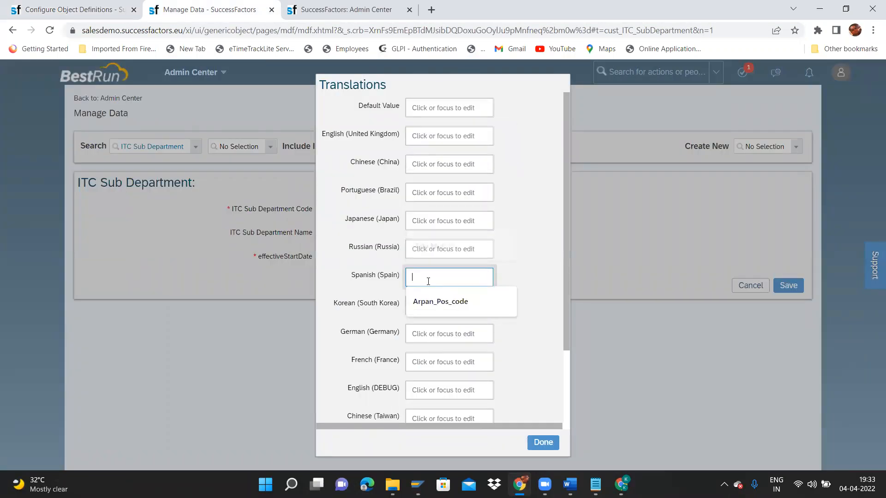
left_click(548, 445)
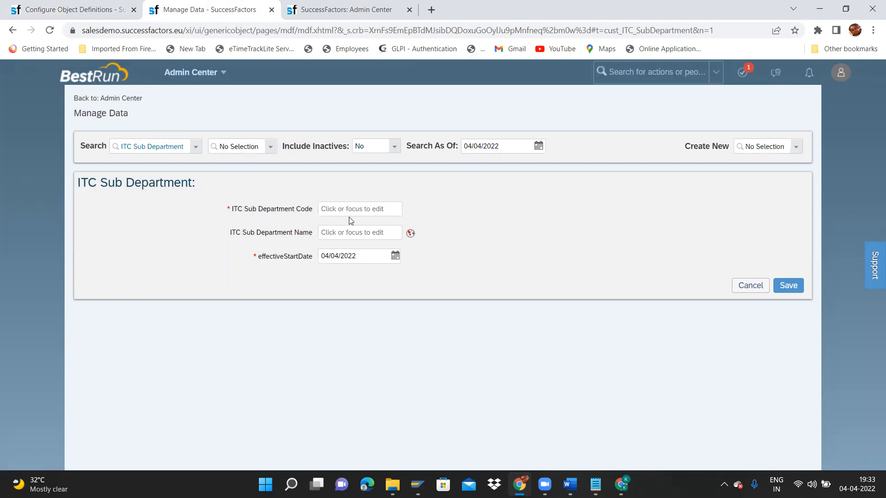
left_click(410, 234)
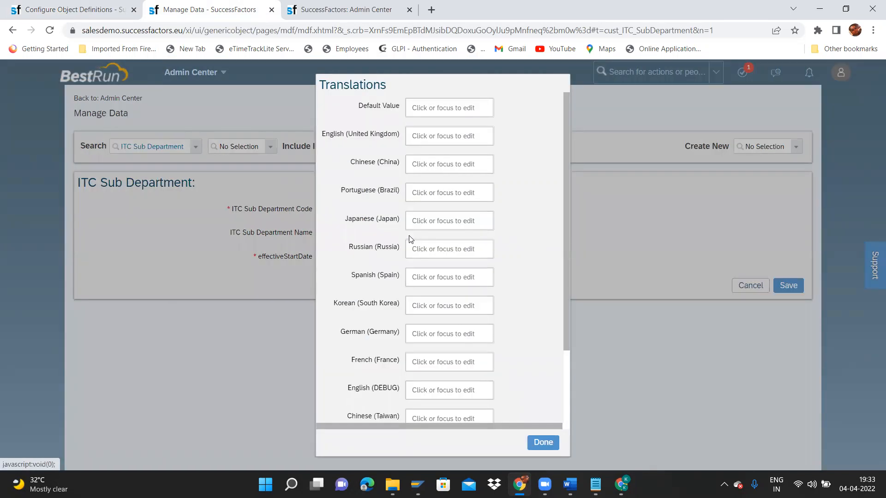
left_click(543, 443)
Enter code ITC_SF_EC and name ITC SF Employee Central.
left_click(364, 211)
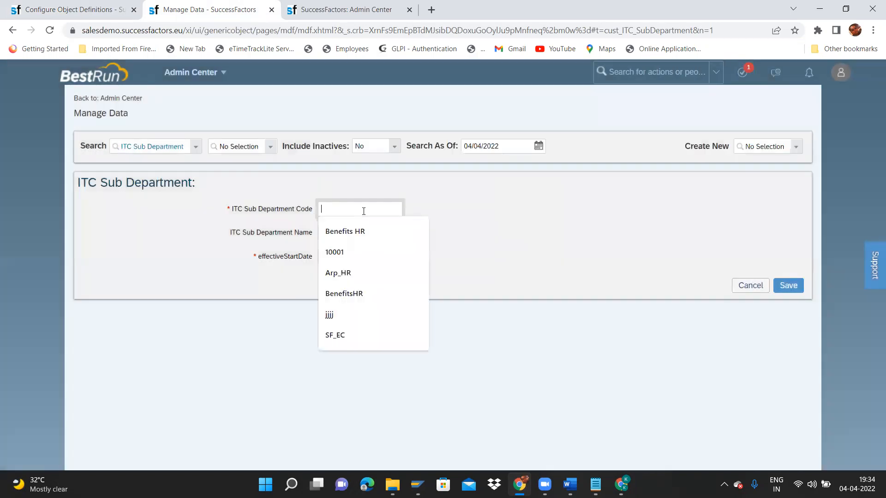
type("ITC")
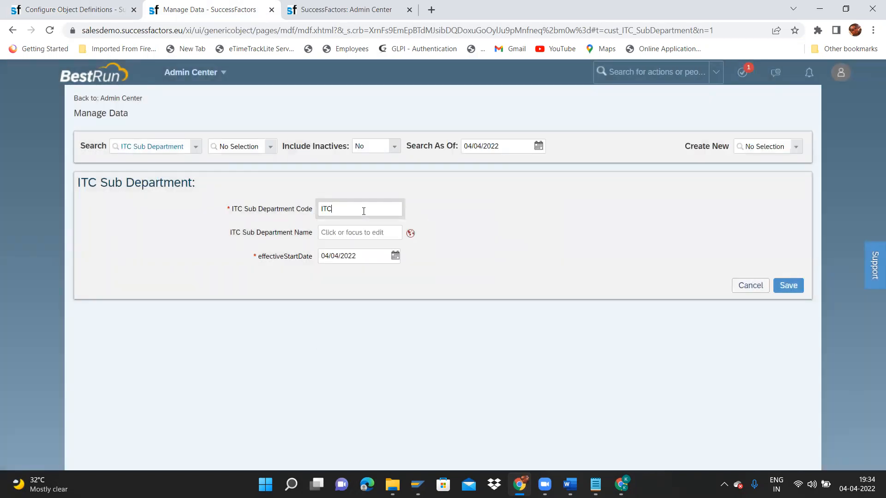
type("_SF_EC")
left_click(360, 232)
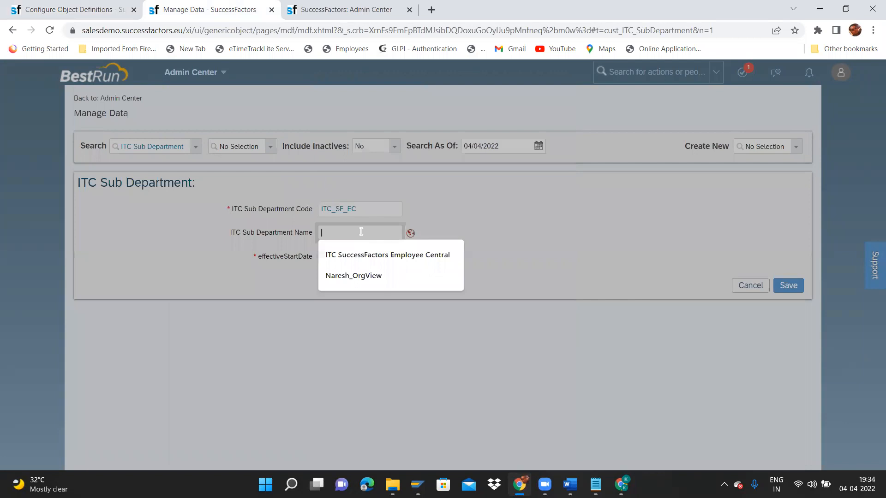
type("ITC SF Emp")
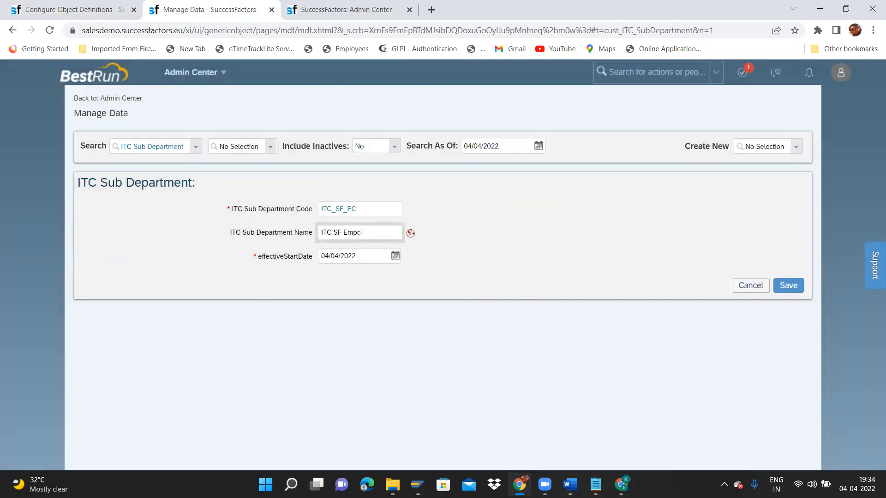
type("loyee Central")
key("ctrl+shift+Left")
key("shift+Home")
key("ctrl+c")
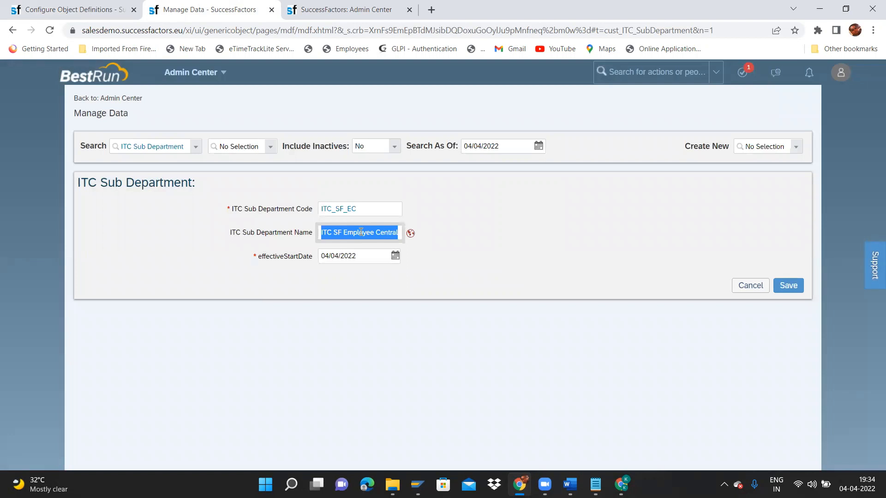
Put ITC SF Employee Central into the Default Value and English (UK) name translations.
left_click(411, 236)
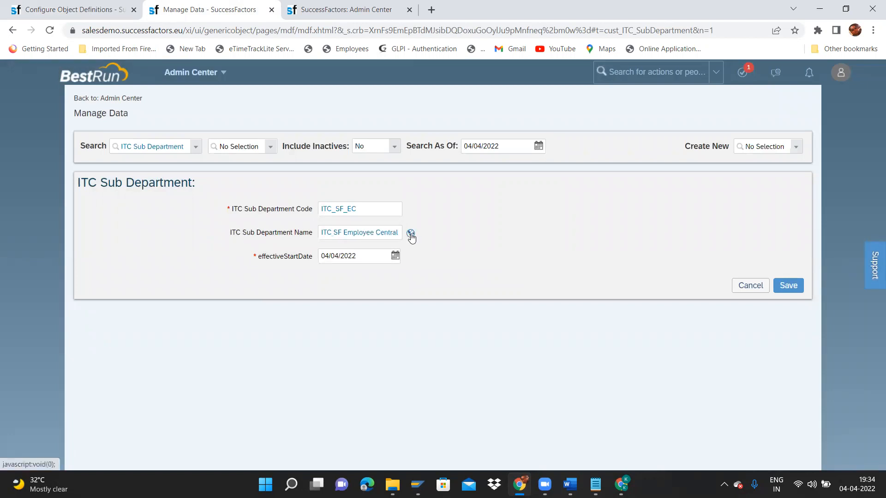
left_click(444, 110)
key("ctrl+v")
key("Tab")
key("ctrl+v")
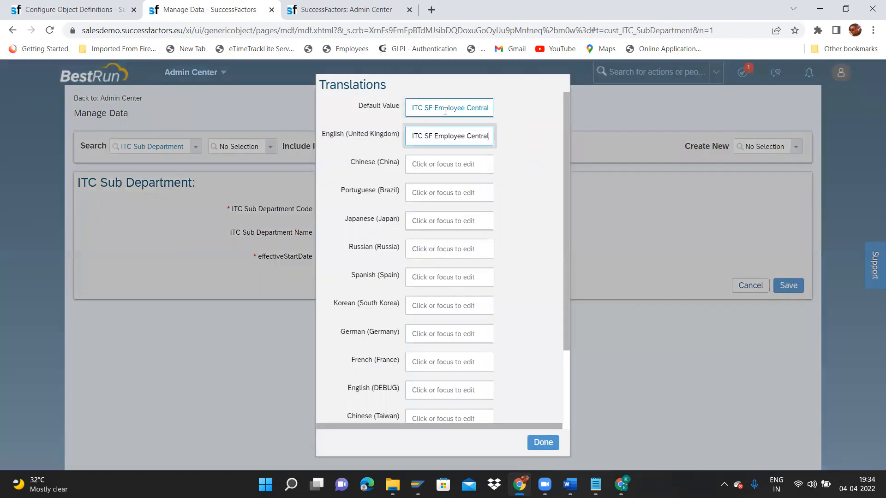
left_click(546, 444)
Set the effective start date to 01/01/1900 and save the sub department.
left_click(395, 256)
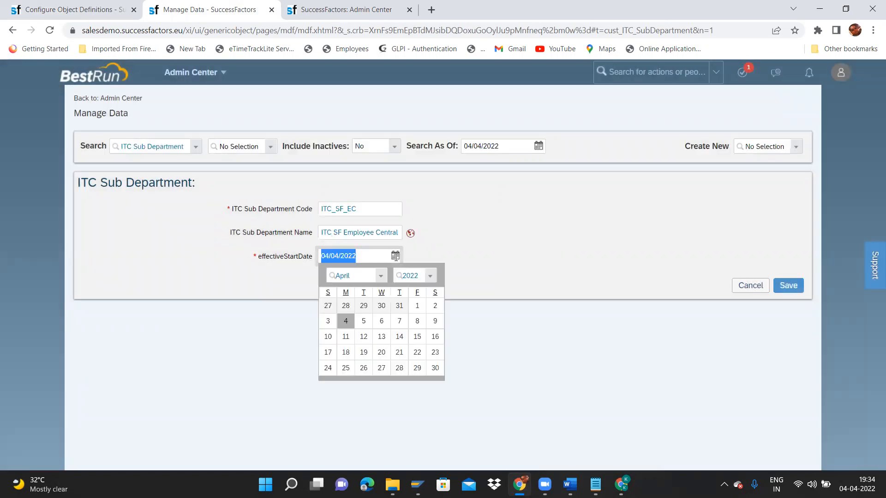
left_click(375, 277)
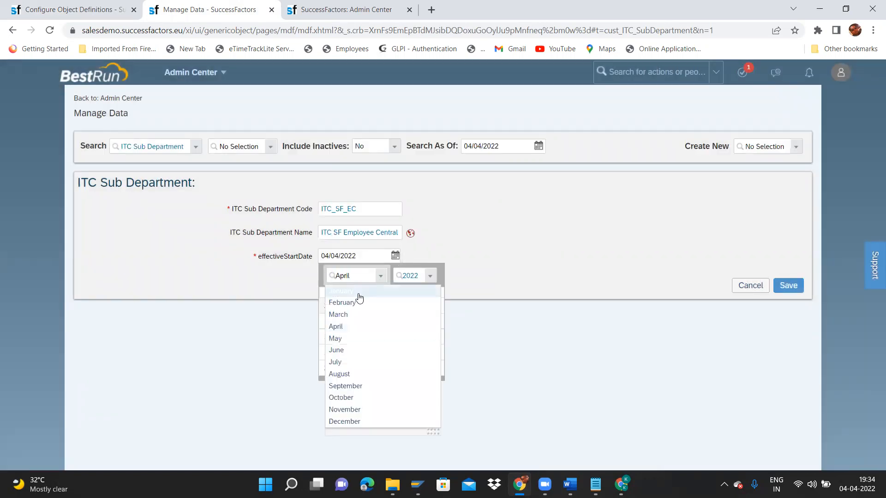
left_click(350, 291)
left_click(430, 276)
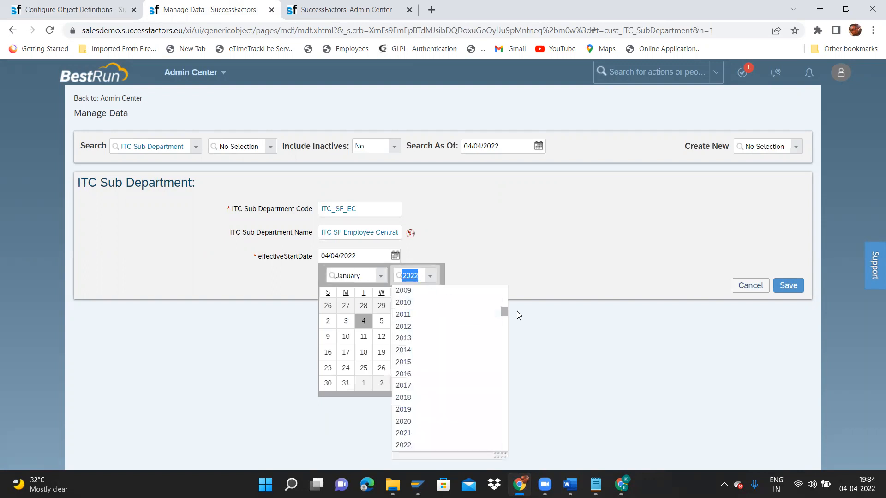
left_click_drag(504, 312, 505, 270)
left_click(439, 291)
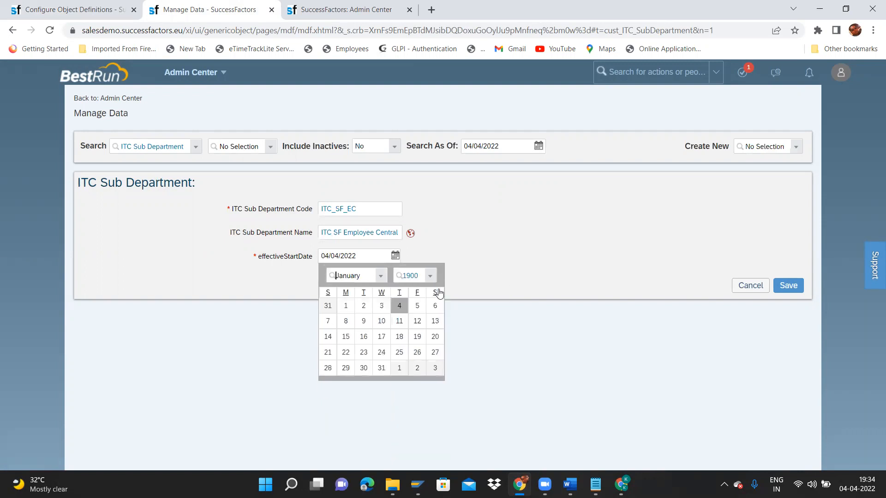
left_click(345, 306)
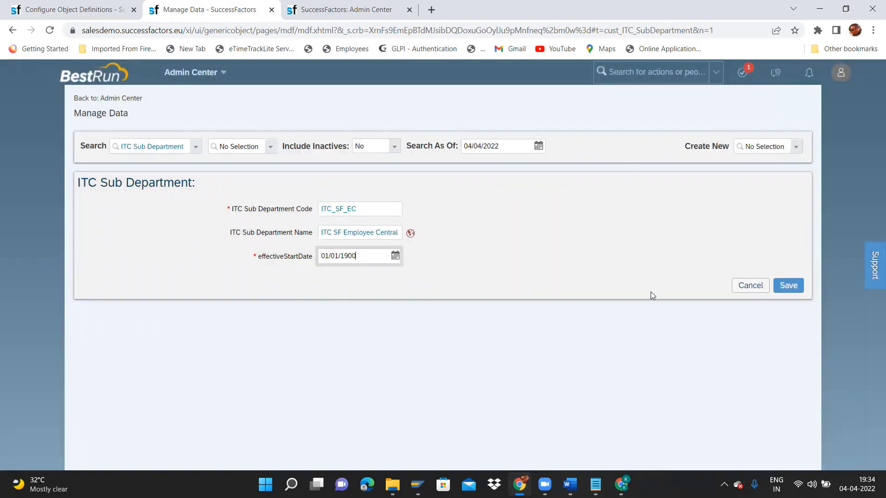
left_click(787, 286)
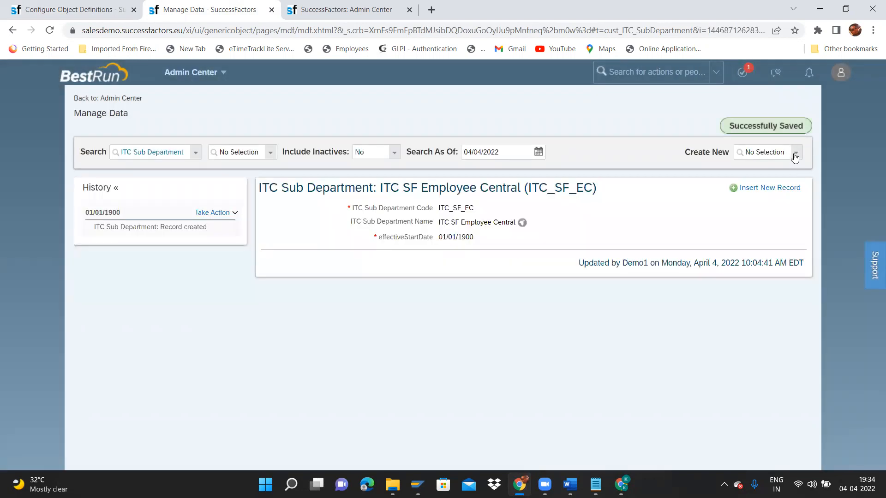
Start a new ITC Sub Department with code ITC_SF_PM/GM and name ITC SF PM/GM.
left_click(795, 156)
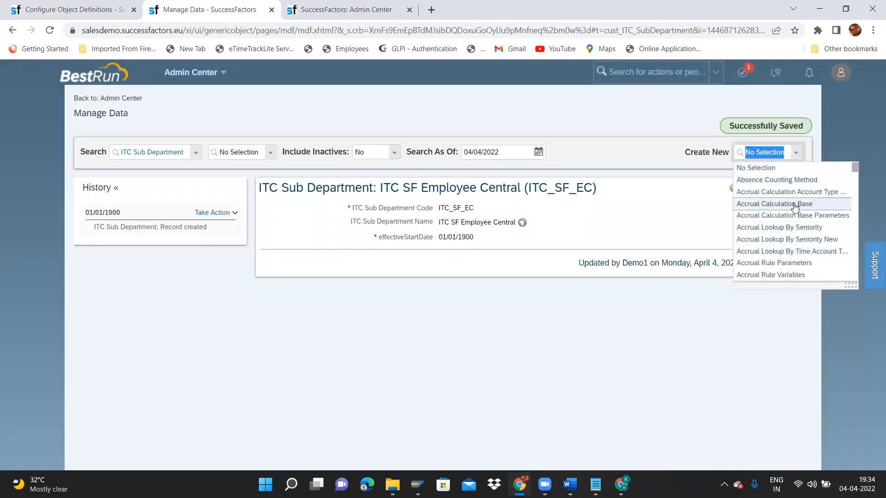
type("sub")
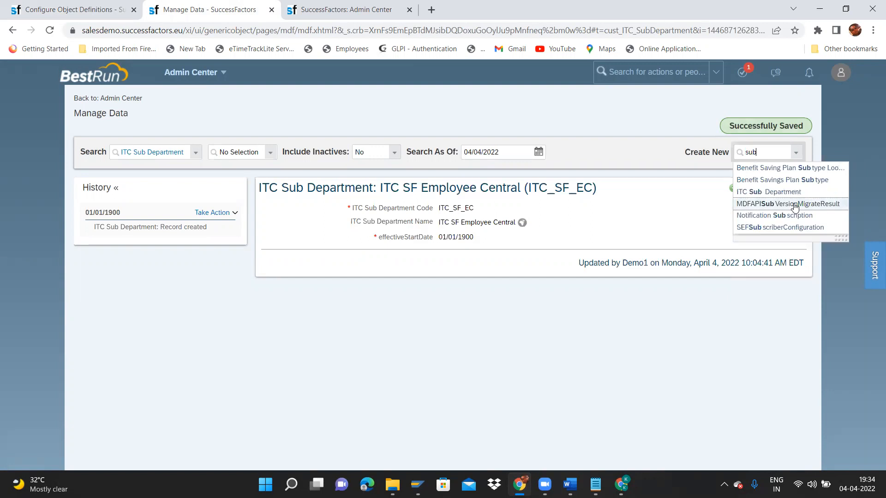
left_click(784, 191)
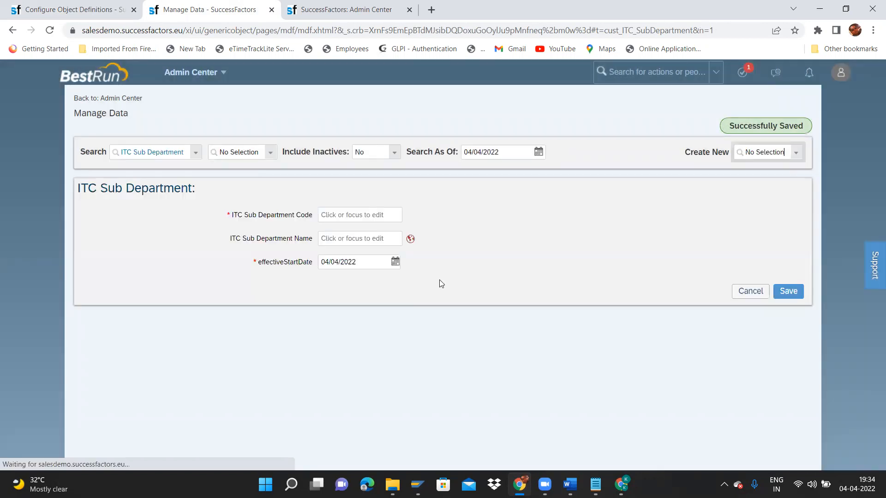
left_click(373, 214)
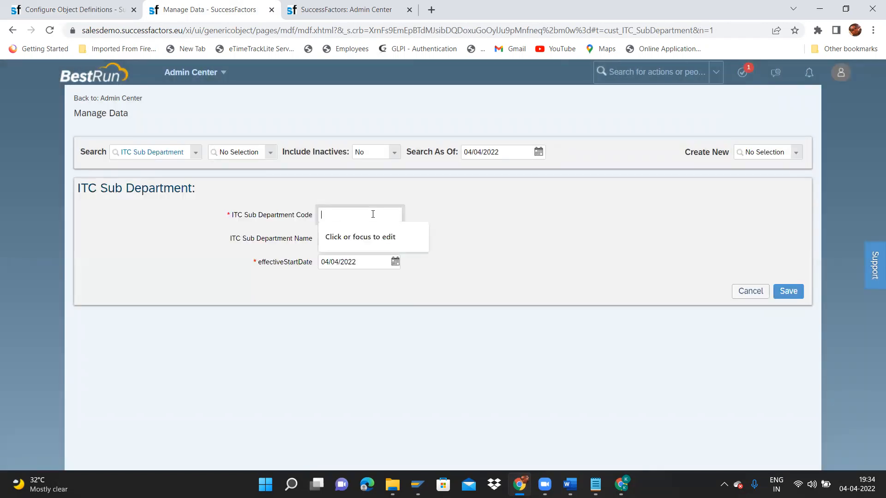
type("I")
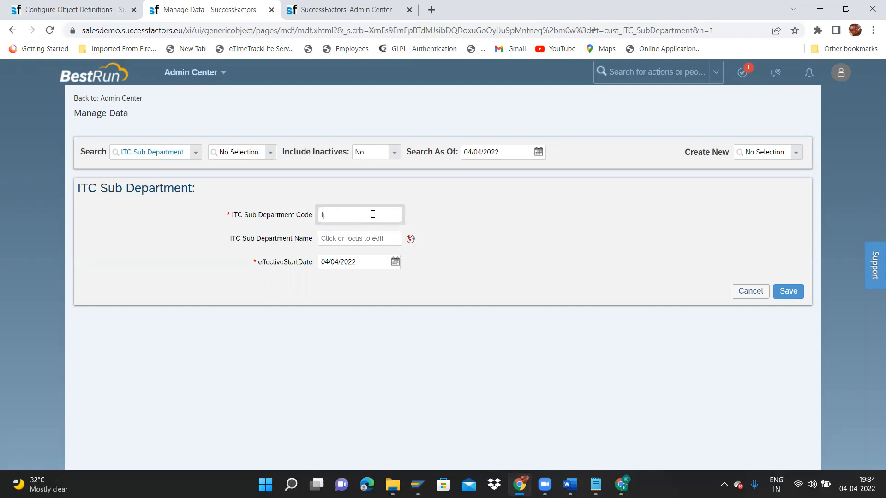
type("CC_SF_PM/GM")
left_click(363, 244)
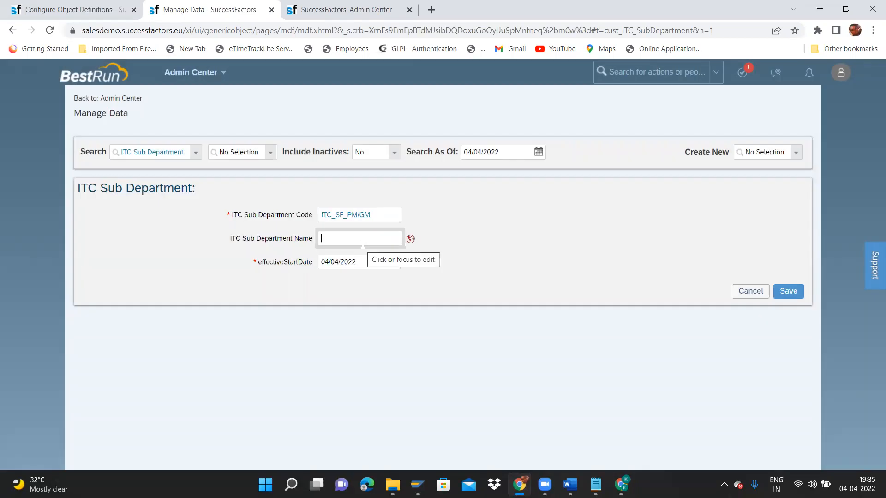
type("IT")
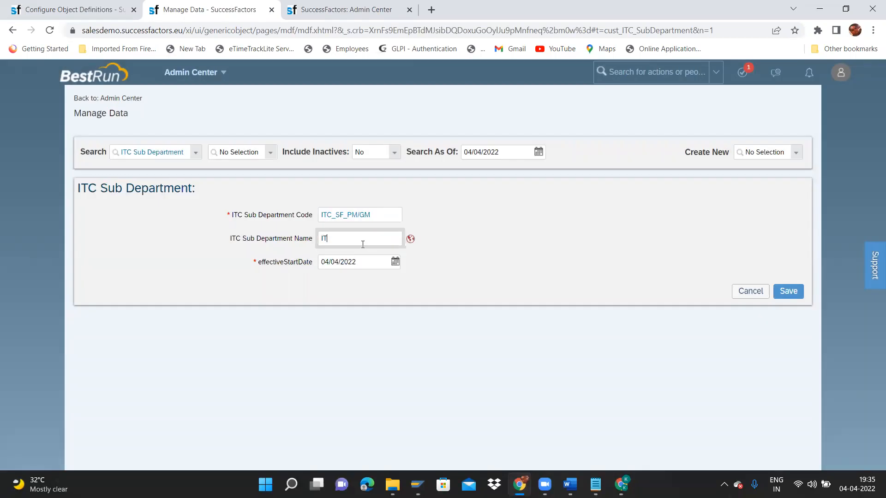
type("C SF PM/GM")
Put ITC SF PM/GM into the Default Value and English (UK) name translations.
key("shift+Left")
key("shift+Left")
key("shift+Left")
key("shift+Left")
key("shift+Left")
key("shift+Left")
key("shift+Left")
key("shift+Left")
key("shift+Left")
key("shift+Left")
key("shift+Left")
key("shift+Left")
key("ctrl+c")
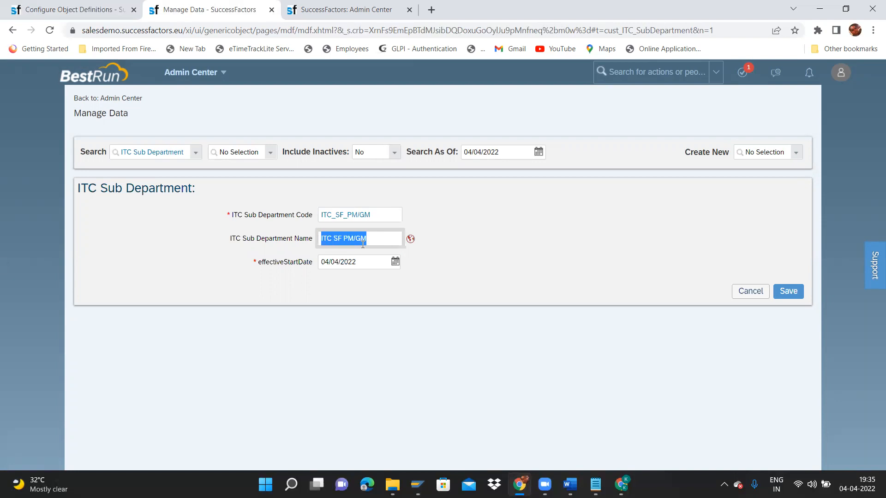
left_click(411, 238)
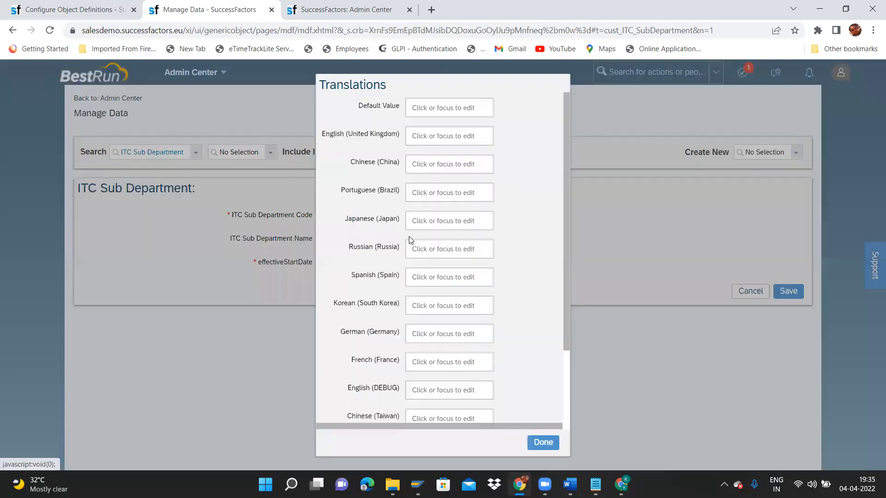
left_click(443, 107)
key("ctrl+v")
key("Tab")
key("ctrl+v")
left_click(548, 443)
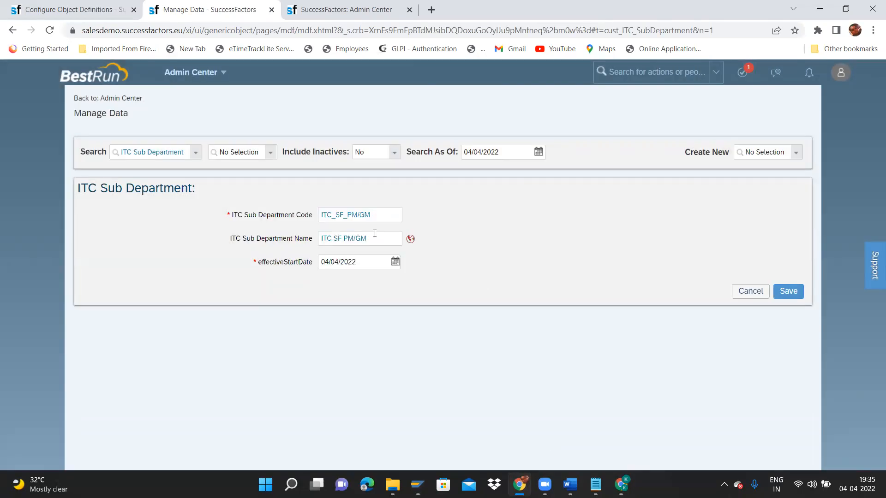
Open the effective start date calendar and pick January.
left_click(395, 265)
left_click(387, 282)
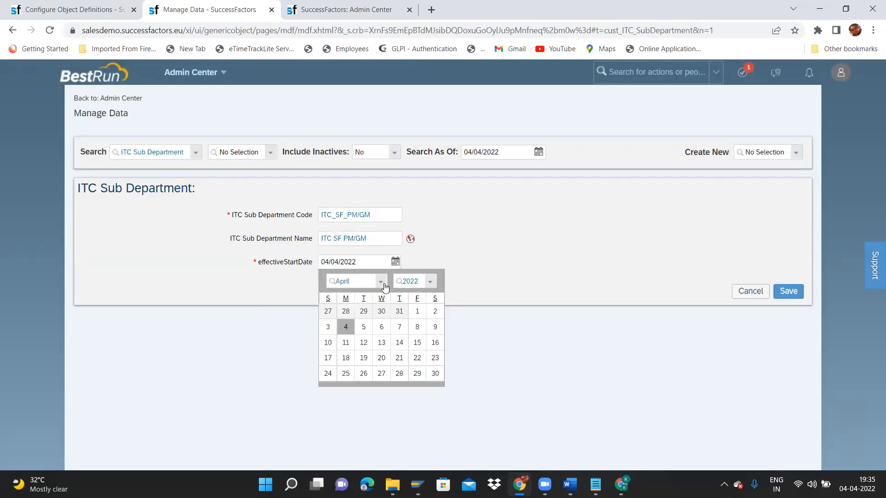
left_click(382, 283)
left_click(395, 262)
left_click(381, 281)
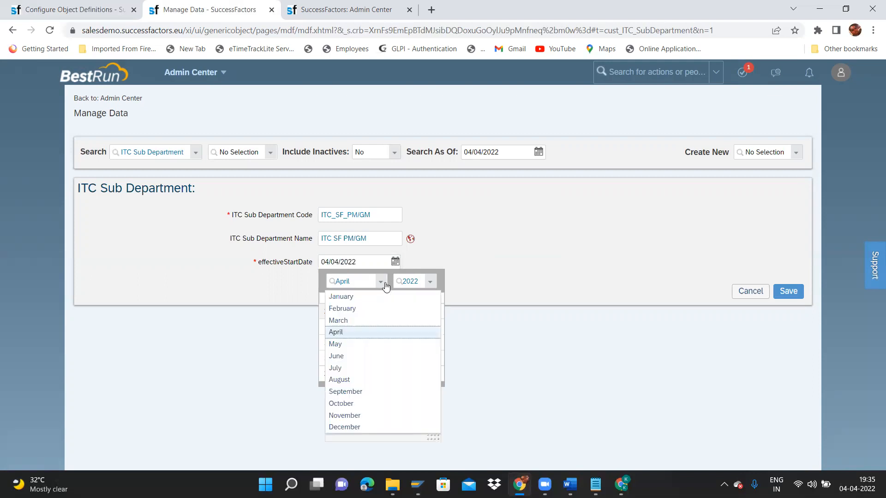
left_click(351, 300)
left_click(437, 282)
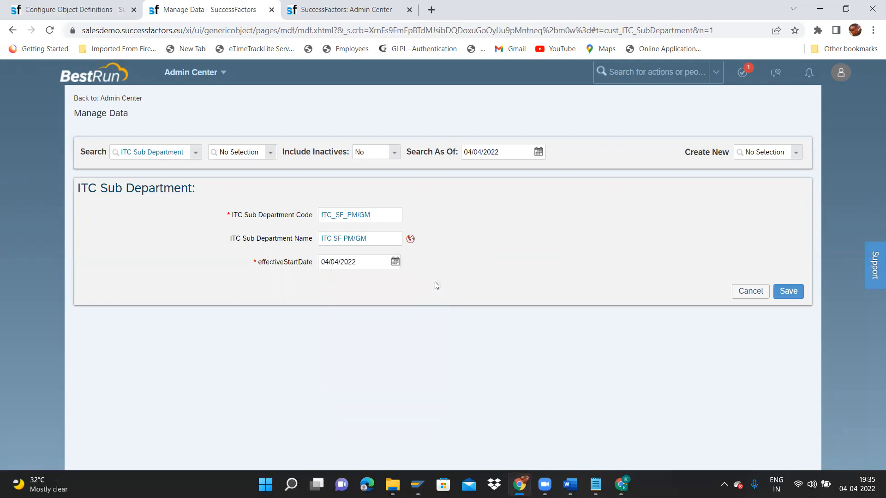
Set the start date to 01/01/1900 and save the ITC SF PM/GM sub department.
left_click(395, 265)
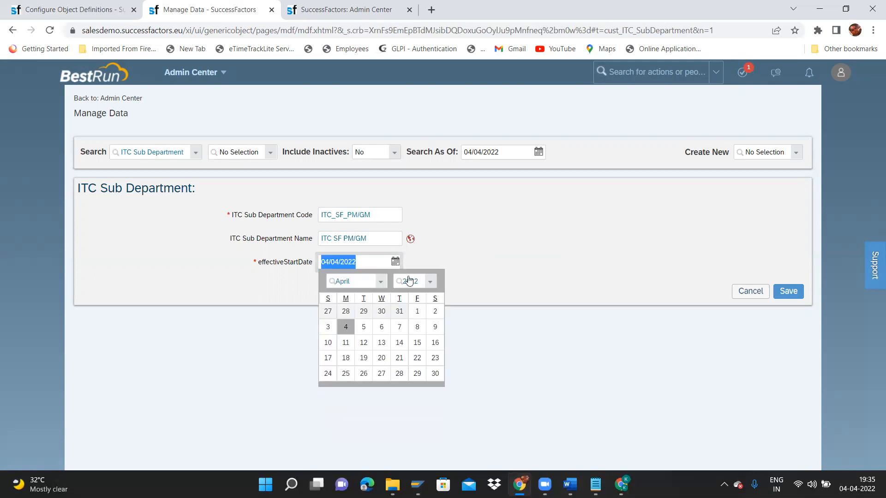
left_click(381, 282)
left_click(369, 297)
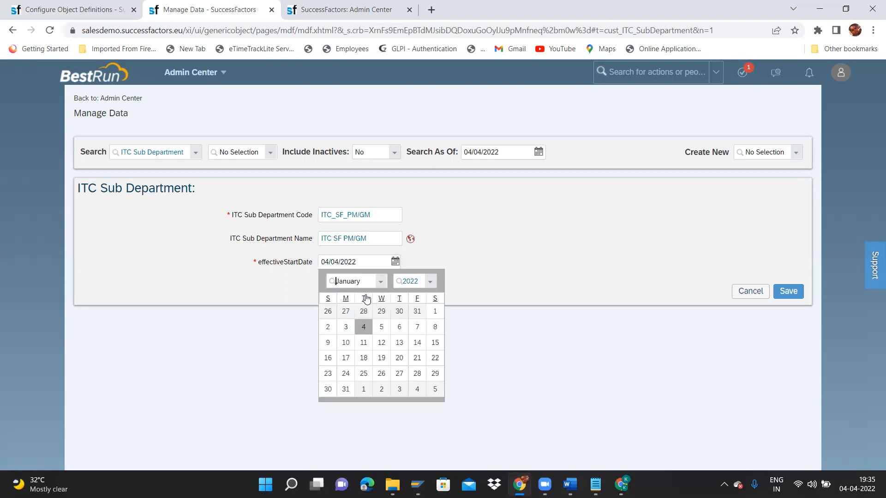
left_click(429, 282)
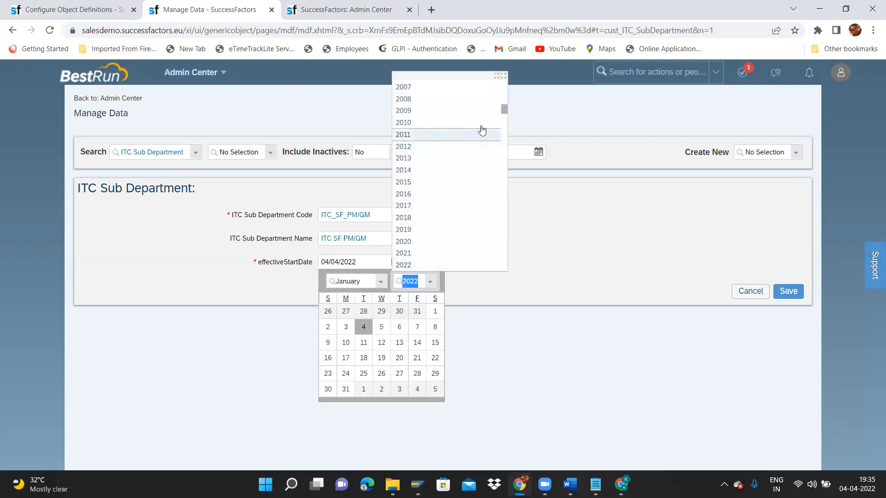
left_click_drag(503, 109, 501, 64)
left_click(427, 87)
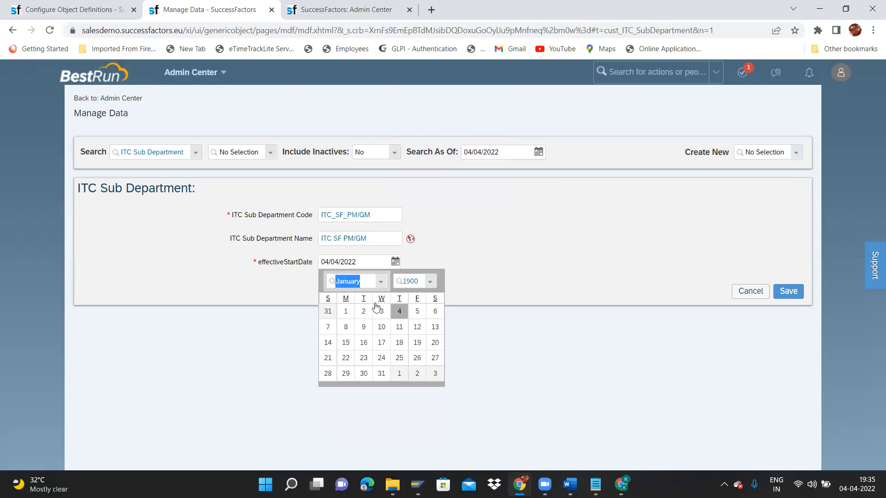
left_click(347, 310)
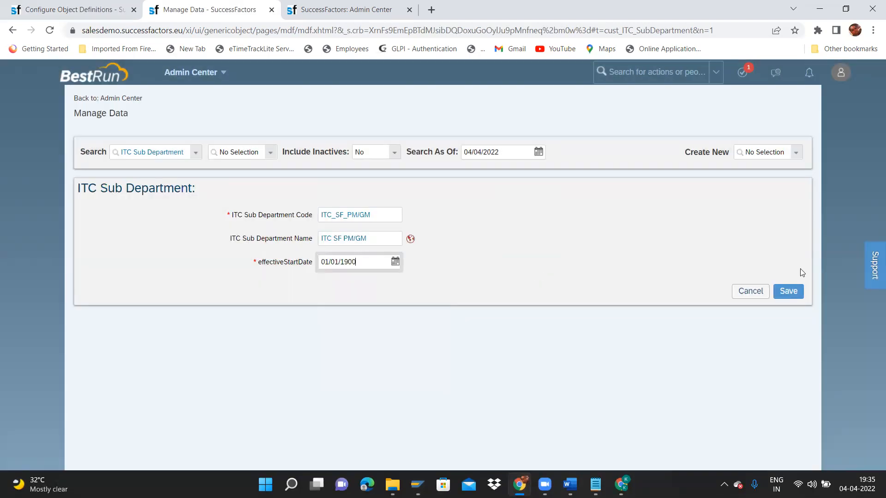
left_click(790, 291)
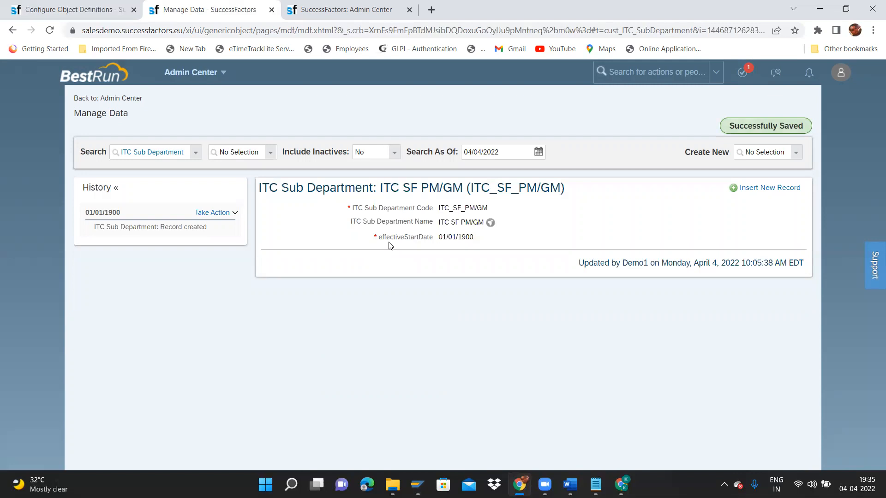
Review the sub department records, then start a new Cost Center record.
left_click(271, 154)
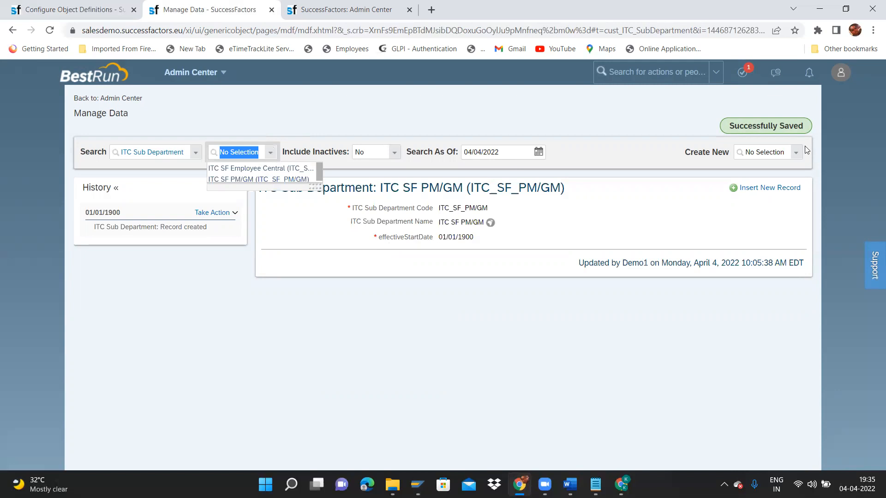
left_click(795, 156)
type("dost cen")
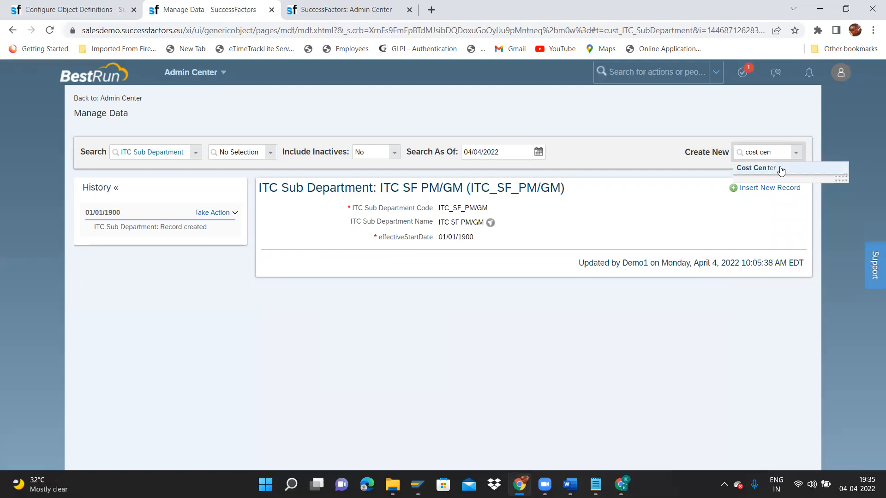
left_click(780, 167)
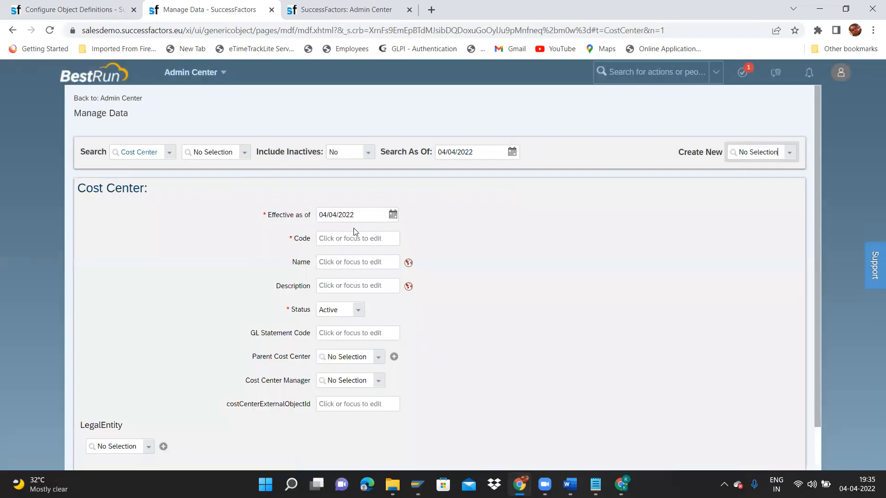
Set the Cost Center's effective date to 01/01/1900.
left_click(393, 215)
left_click(379, 235)
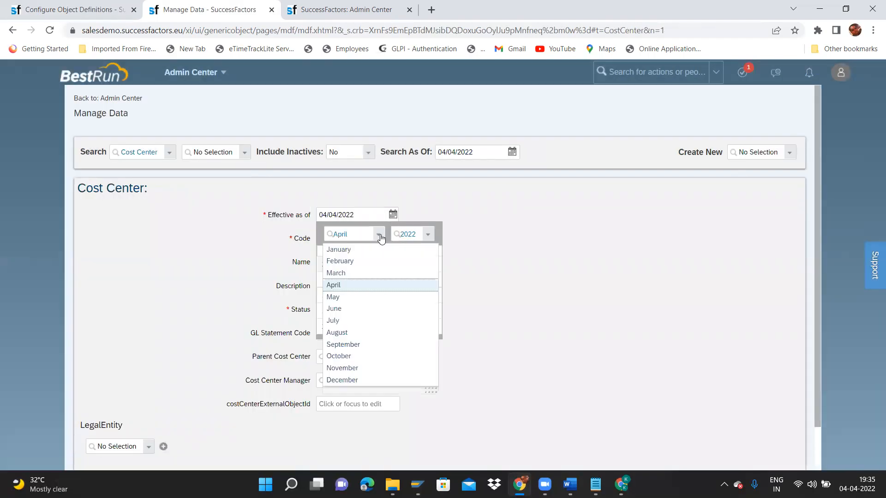
left_click(358, 249)
left_click(428, 234)
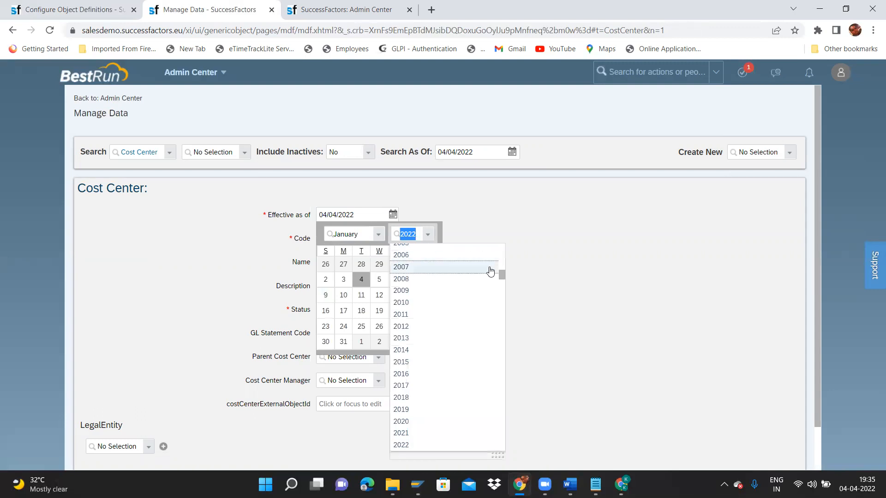
left_click_drag(503, 275, 500, 227)
left_click(425, 250)
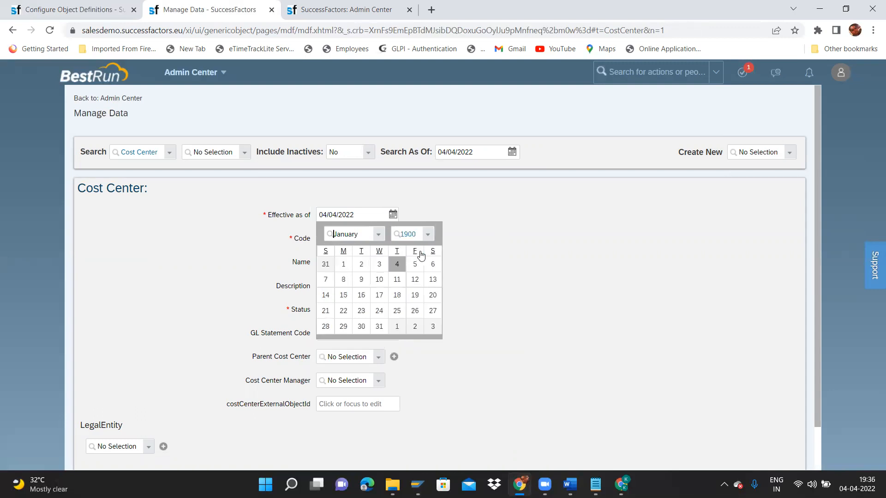
left_click(347, 264)
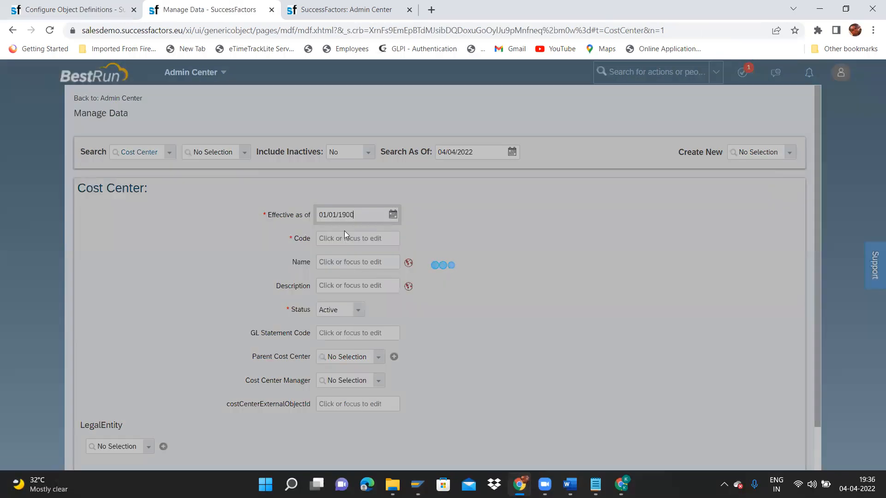
left_click(333, 238)
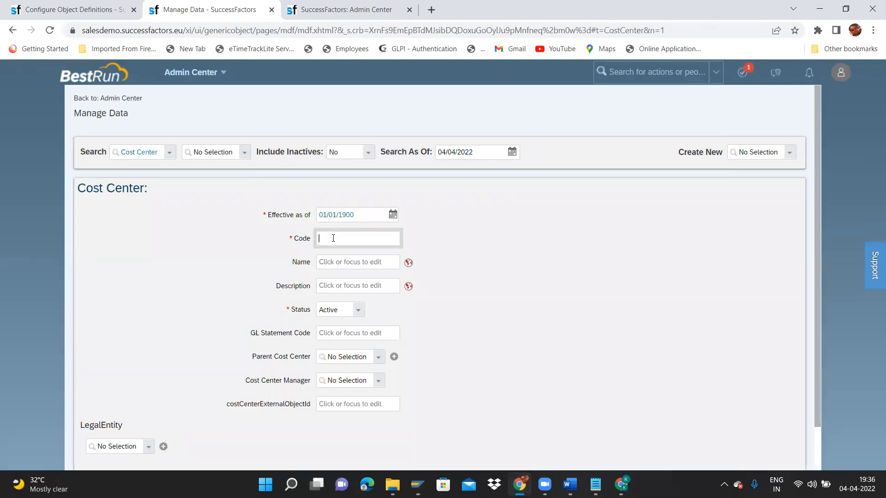
Enter the cost center code, correcting it to ITC_CostCenter.
type("ITC_SF_CostCenter")
key("ctrl+a")
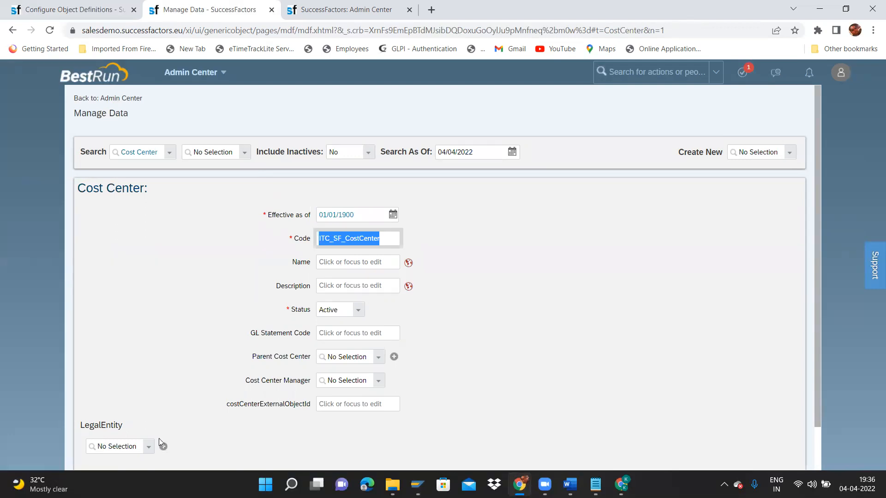
left_click(331, 266)
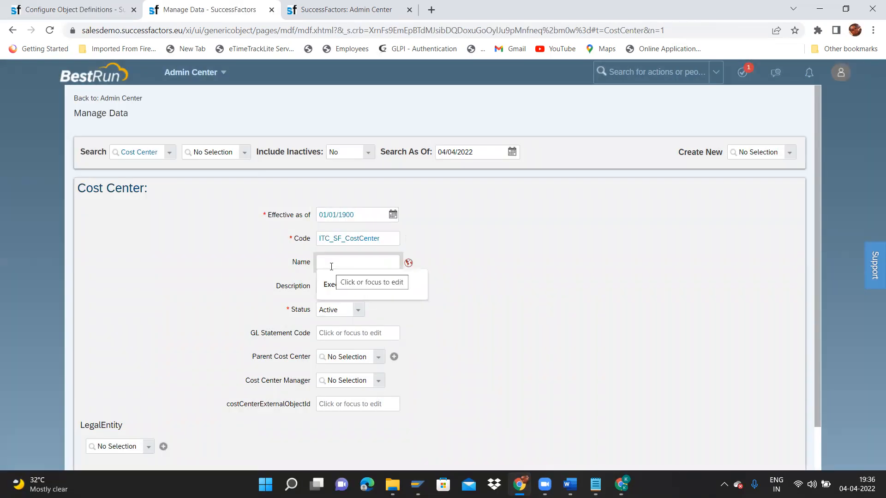
left_click(343, 239)
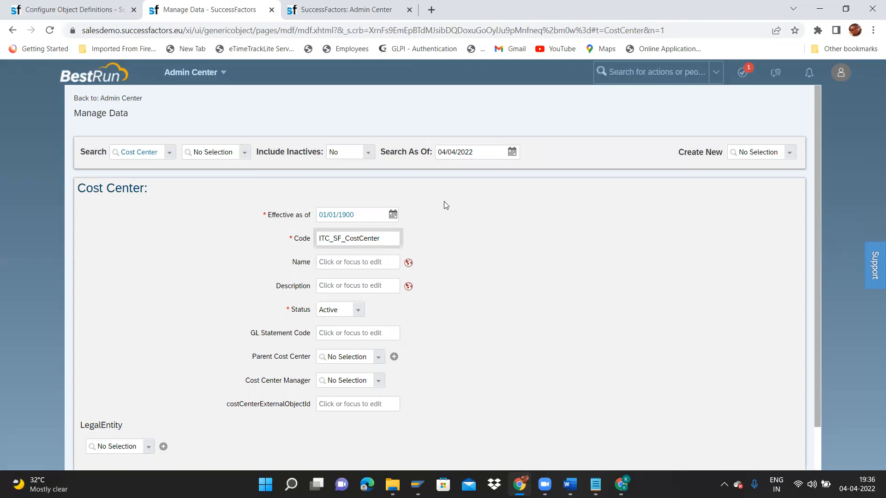
key("BackSpace")
key("BackSpace")
key("BackSpace")
key("BackSpace")
left_click(359, 260)
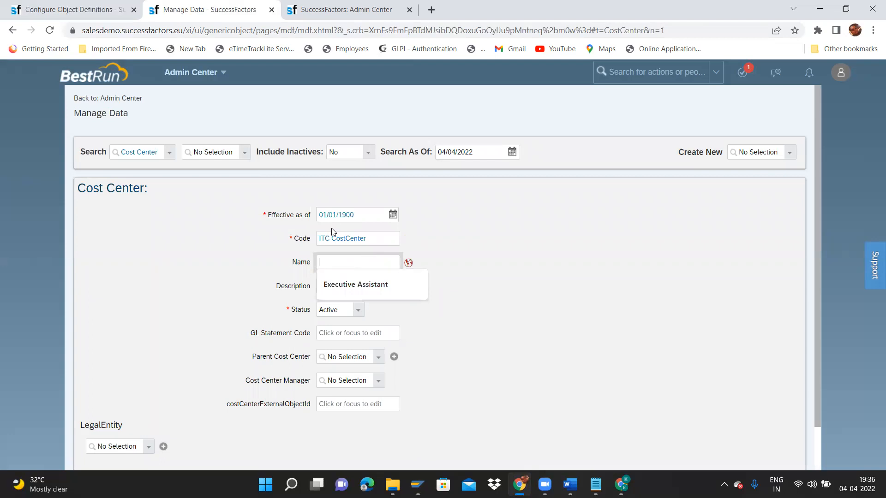
left_click(332, 239)
key("BackSpace")
type("_")
Type the name ITC Cost Center, fixing a typo, and select it.
left_click(339, 261)
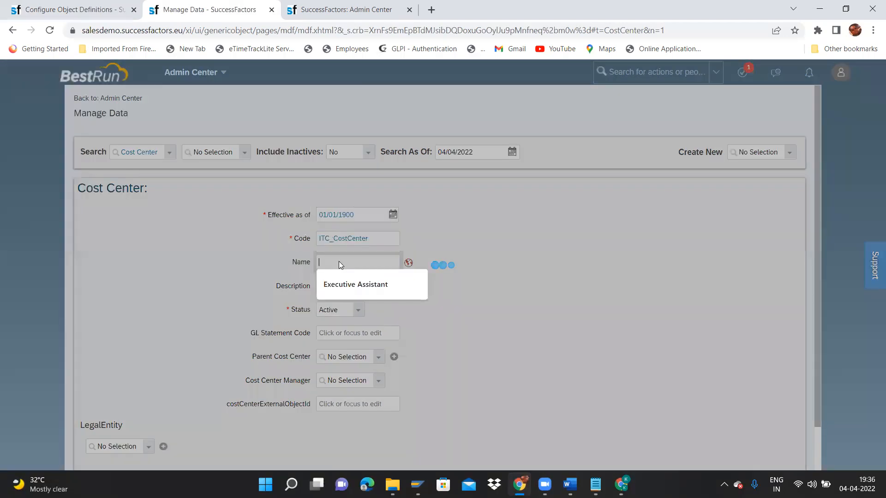
type("ITC CostCen")
key("BackSpace")
key("BackSpace")
key("BackSpace")
type("Cente")
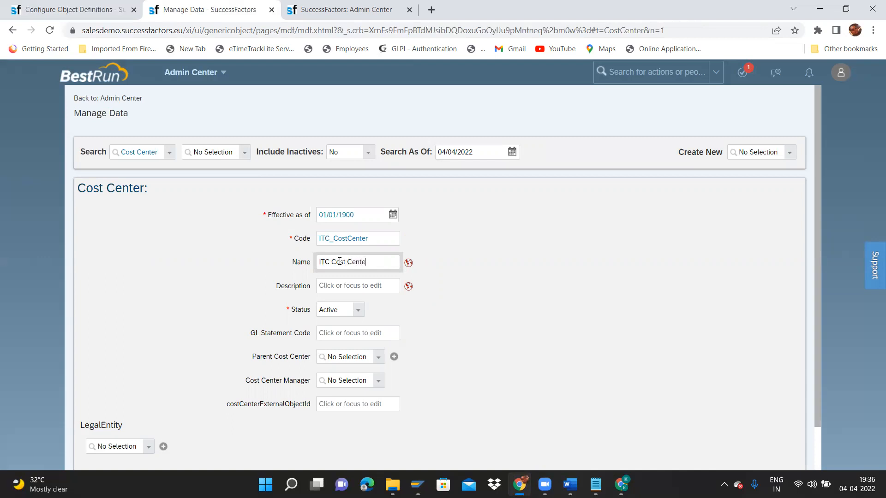
key("ctrl+shift+Left")
key("ctrl+shift+Left")
key("ctrl+shift+Left")
key("ctrl+c")
Put ITC Cost Center into the Default Value and English (UK) name translations.
left_click(408, 262)
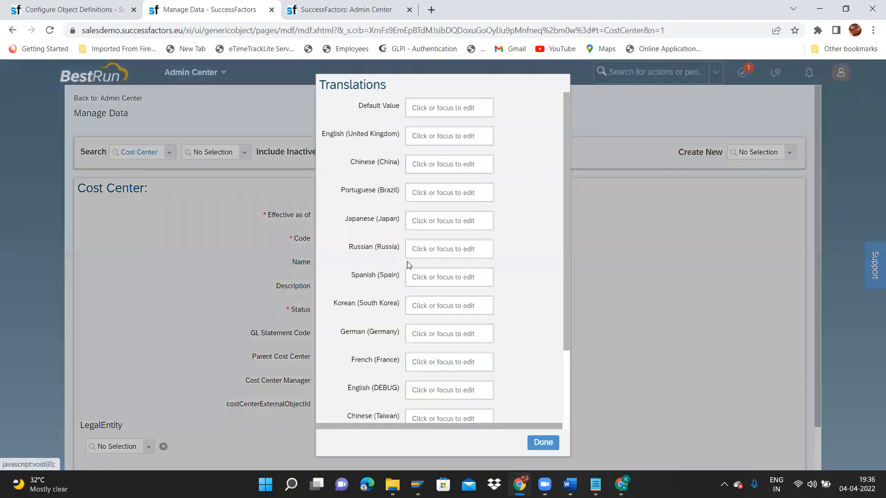
left_click(442, 110)
key("ctrl+v")
key("Tab")
key("ctrl+v")
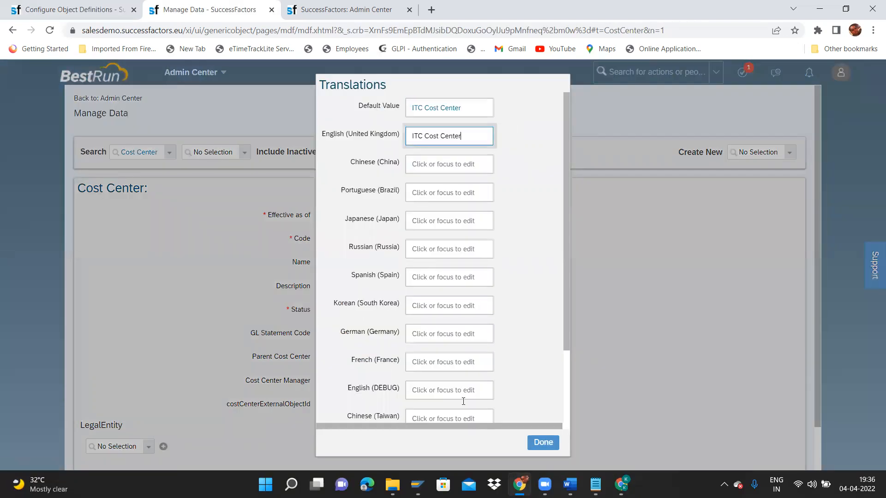
left_click(544, 442)
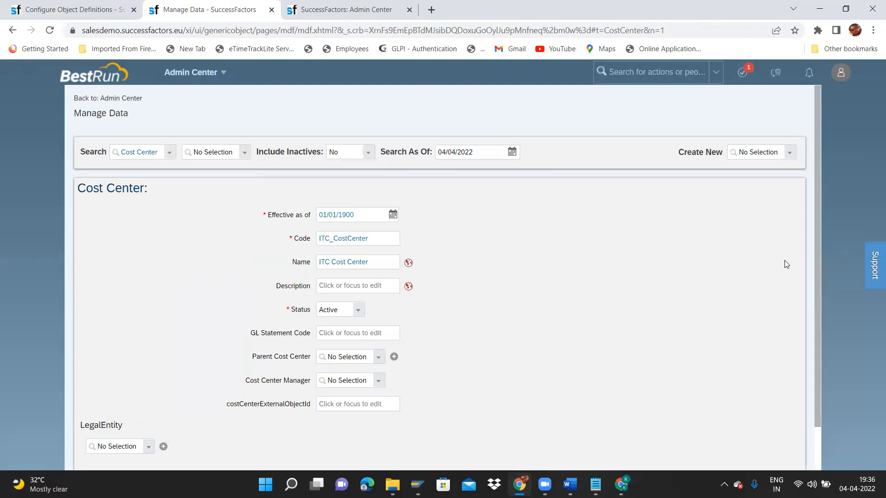
Link the cost center to legal entity ITC Group and save it.
left_click_drag(817, 308, 819, 358)
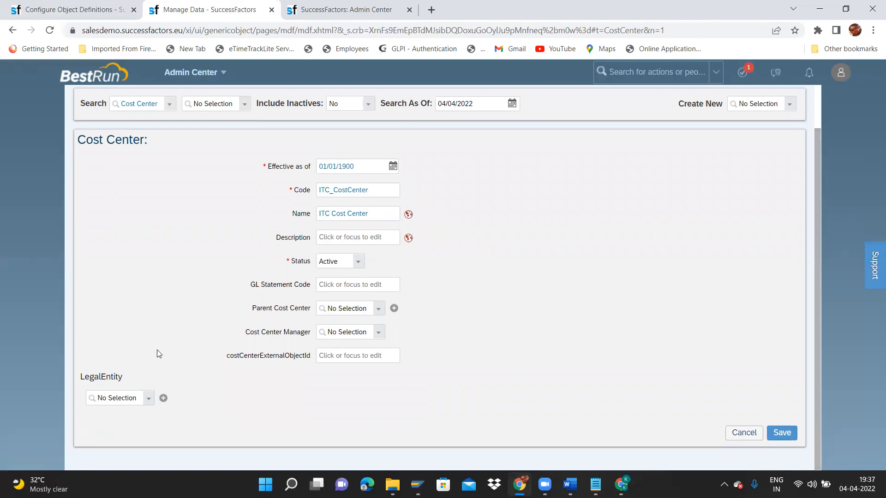
left_click(144, 403)
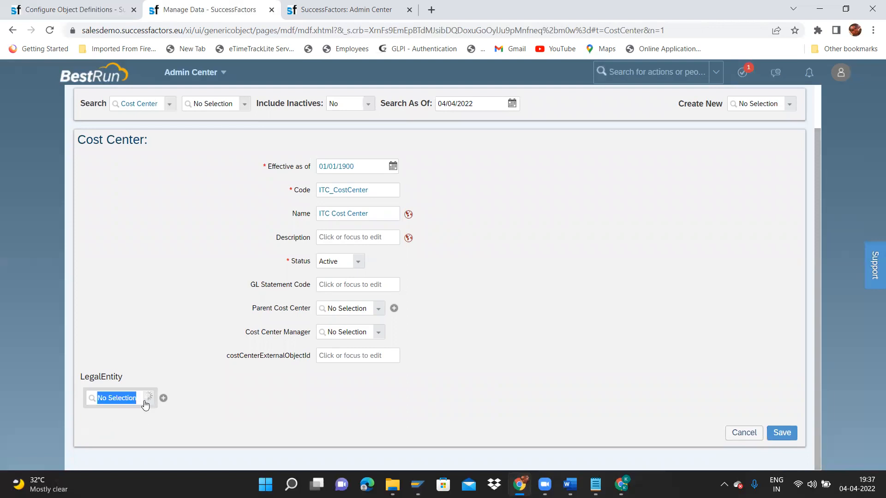
type("ITC")
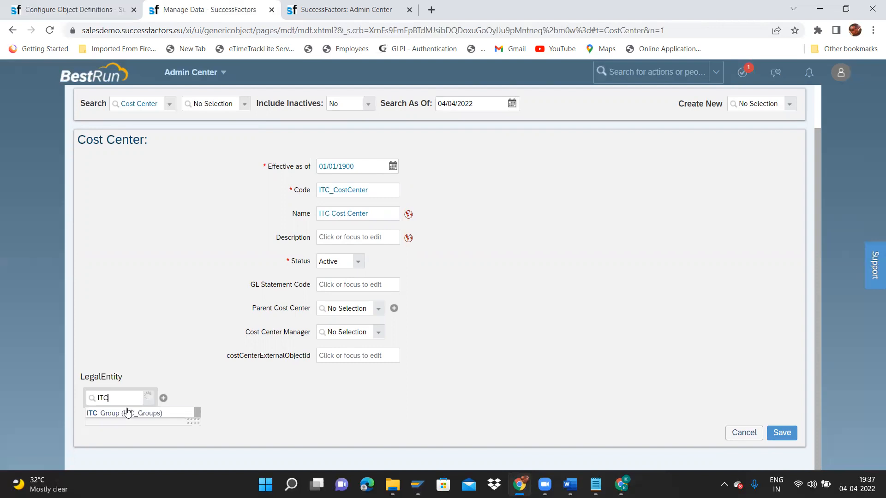
left_click(123, 413)
left_click(791, 460)
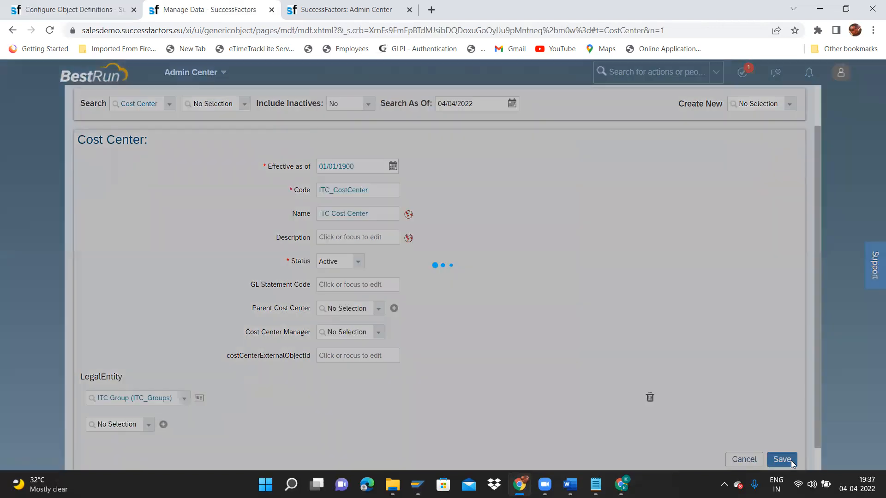
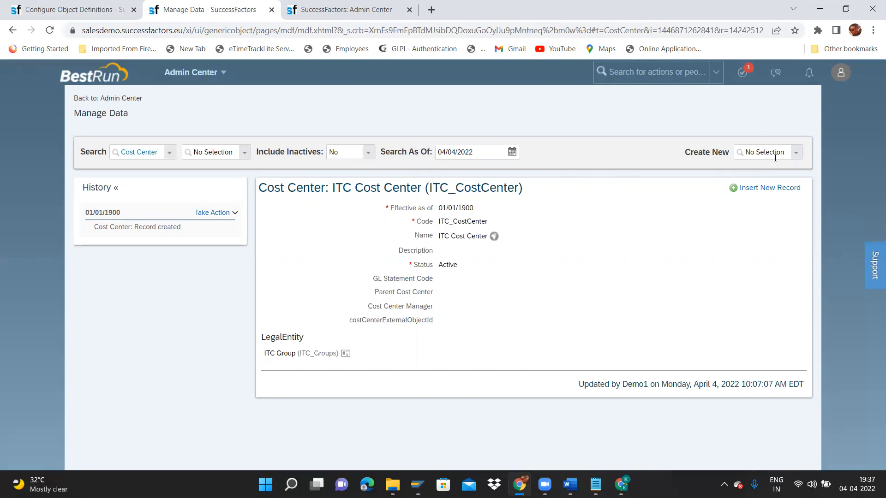
Create a new Job Classification record from the Create New list.
left_click(796, 158)
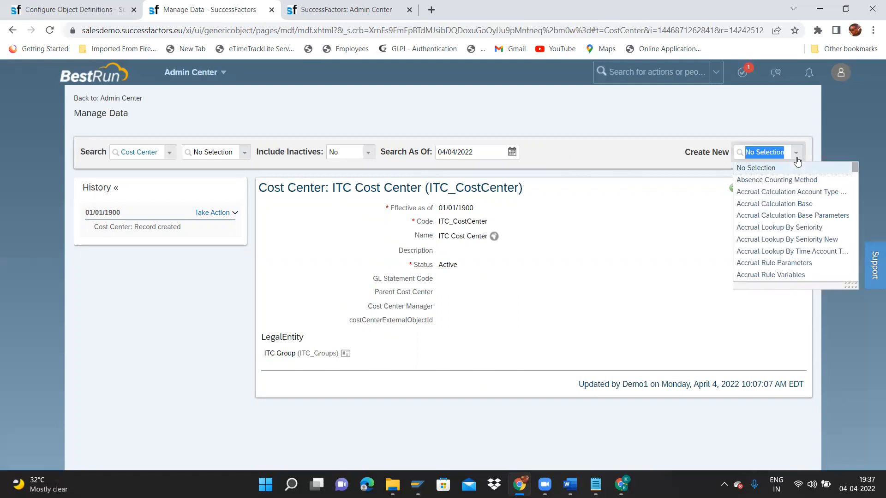
type("job")
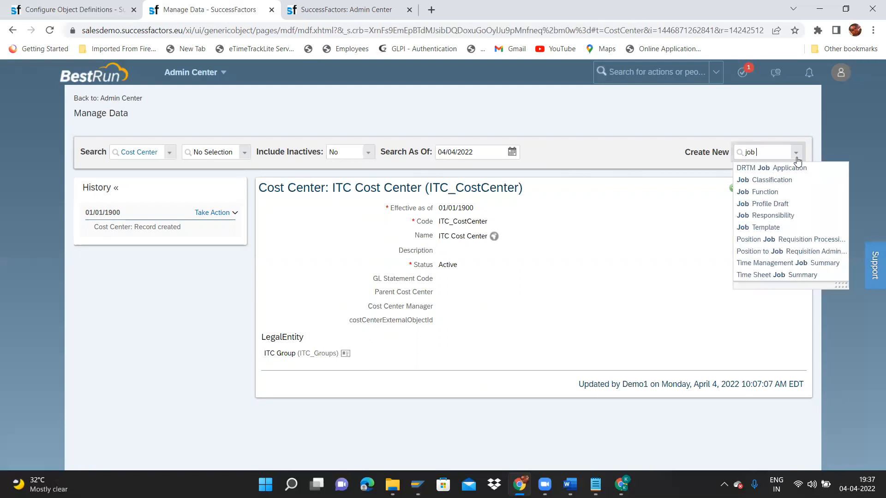
left_click(785, 180)
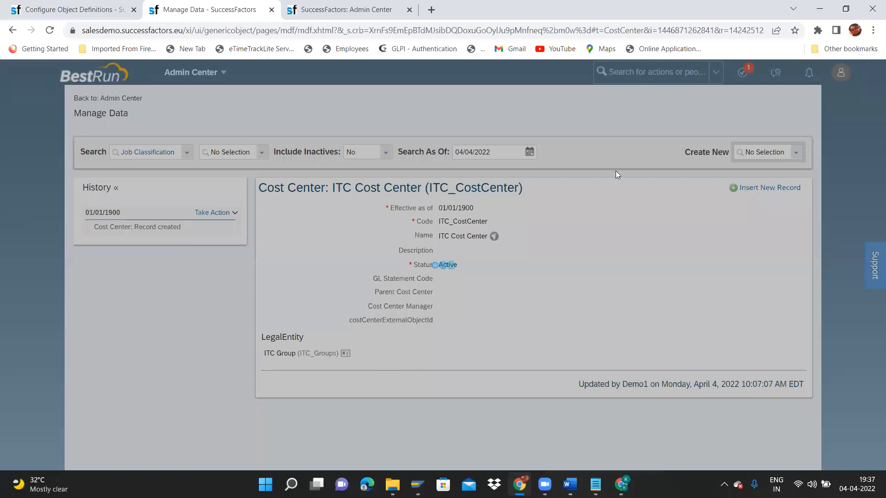
Set the start date to 01/01/1900 and leave Job Code as Automatic.
left_click(392, 215)
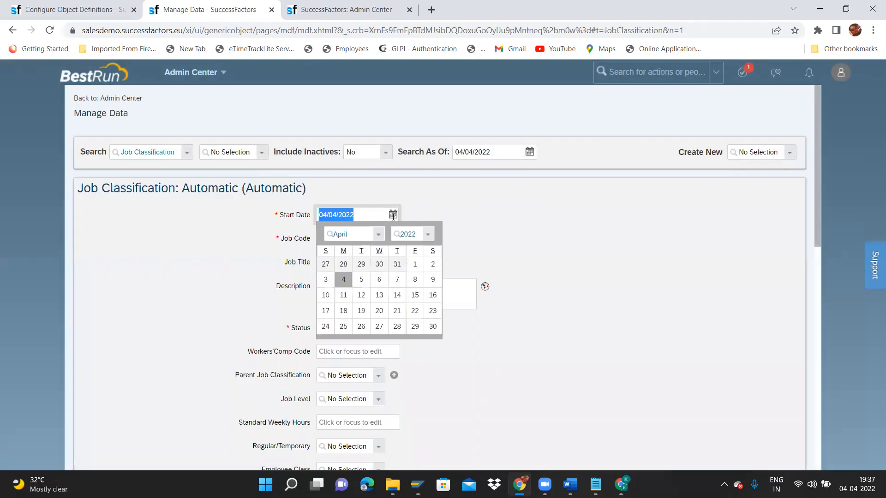
left_click(377, 234)
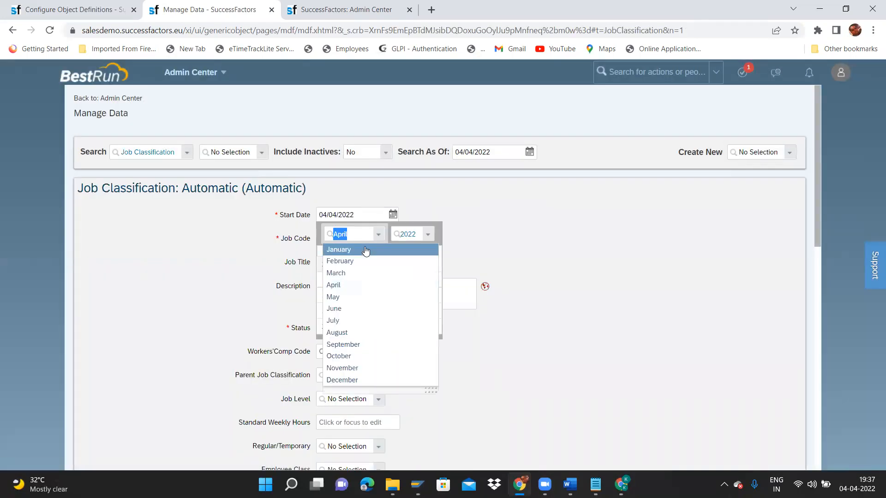
left_click(369, 249)
left_click(429, 235)
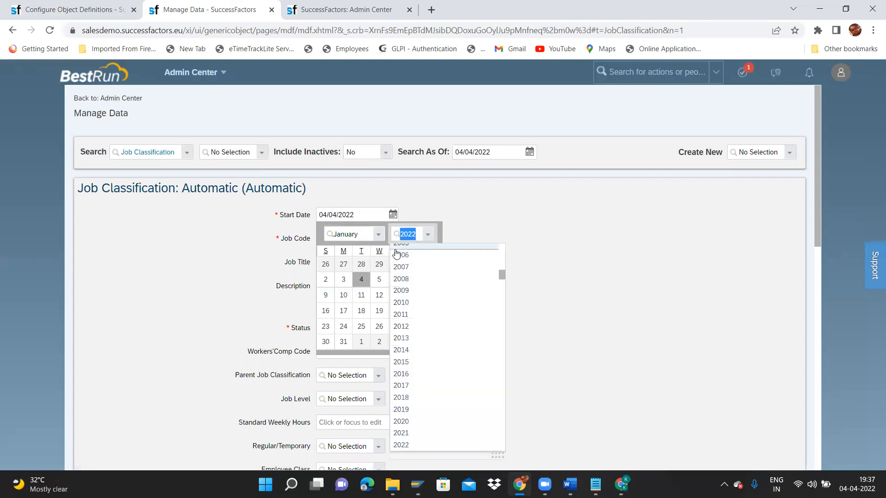
left_click_drag(503, 263, 501, 239)
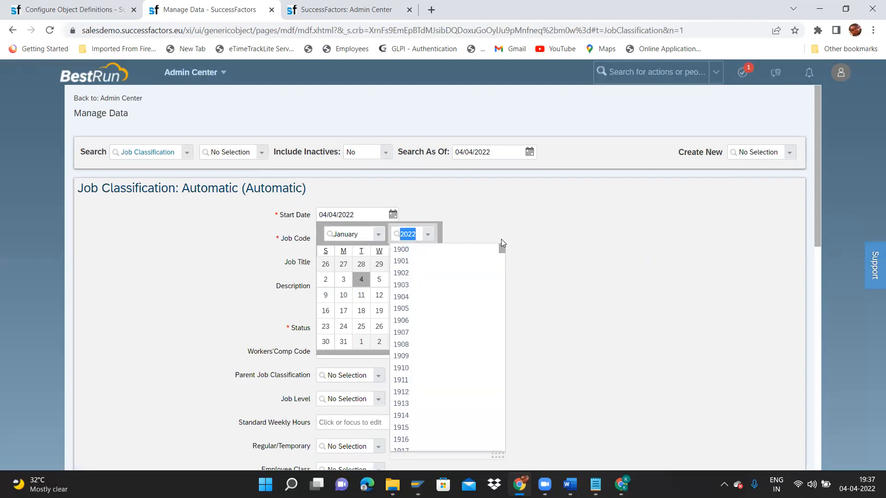
left_click(415, 250)
left_click(343, 267)
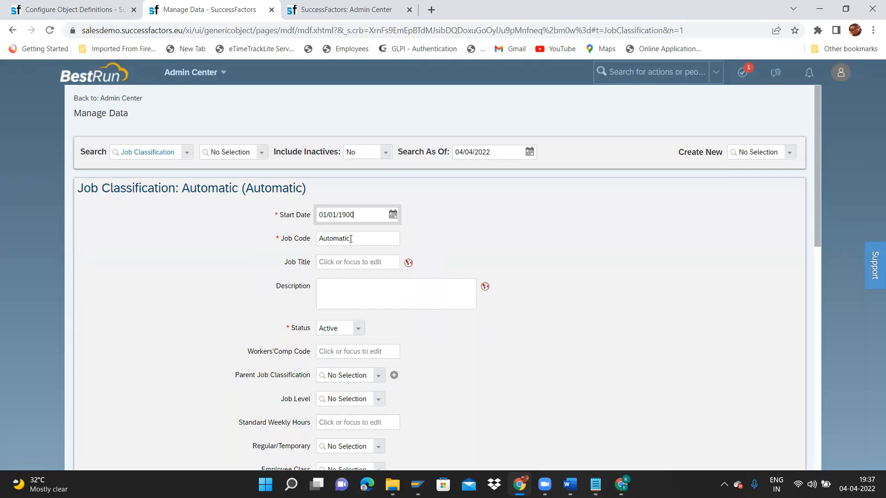
key("Tab")
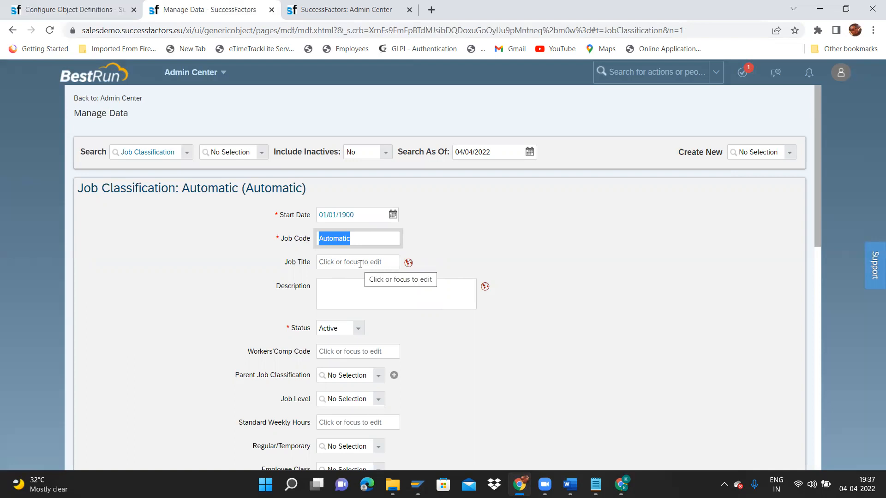
Load the Job Classification object definition in Configure Object Definitions.
left_click(316, 8)
left_click(168, 7)
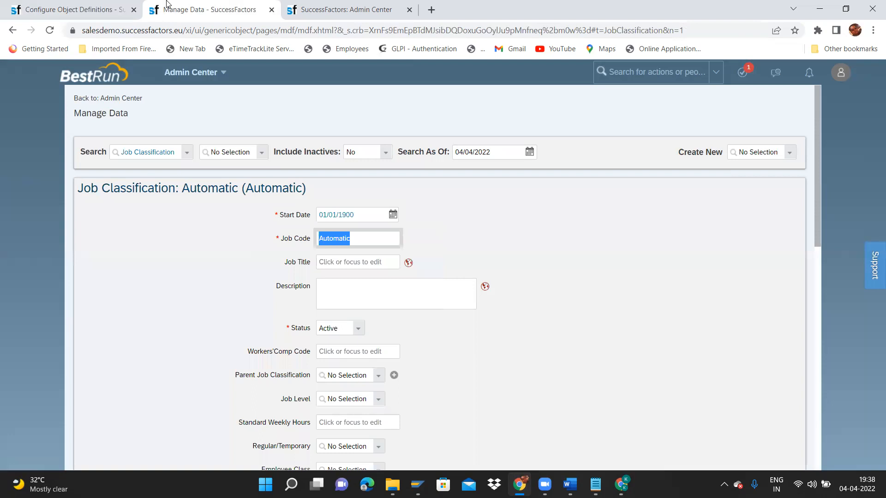
left_click(68, 5)
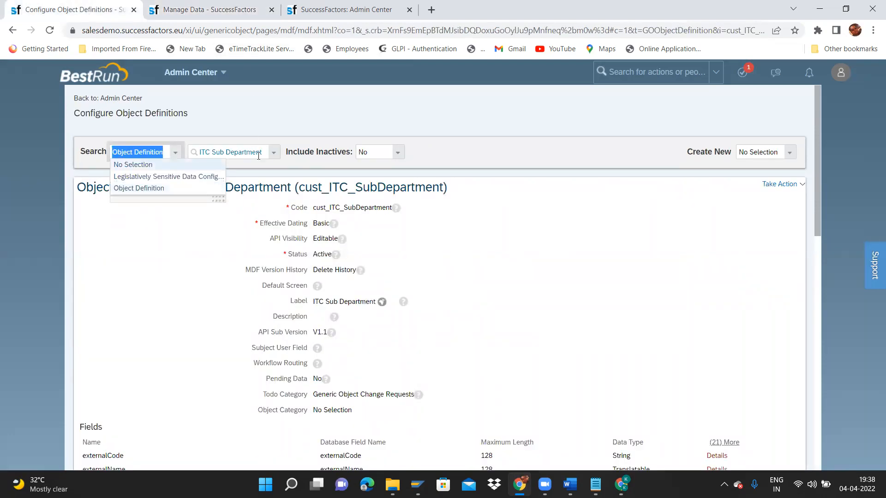
left_click(274, 156)
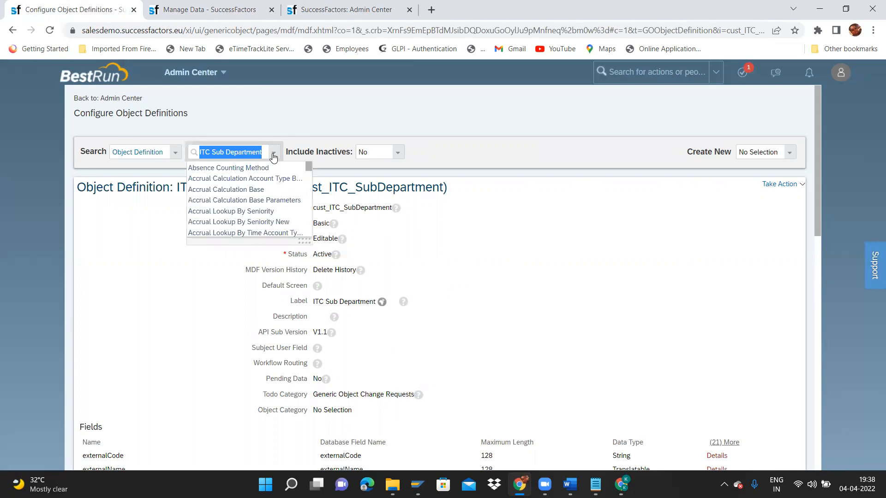
type("job")
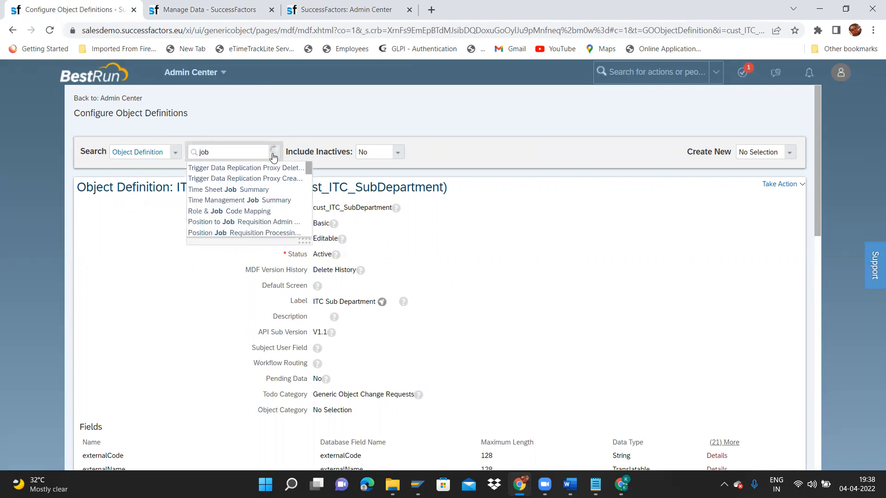
type(" class")
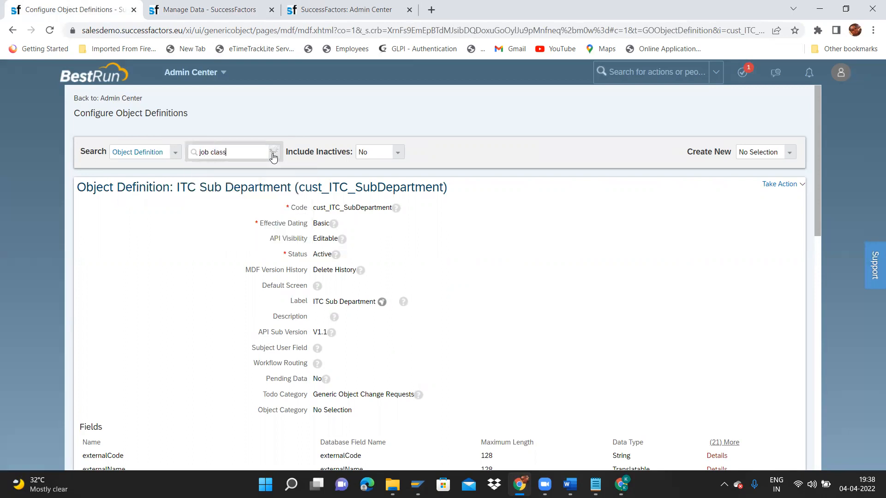
scroll(306, 190, "down", 3)
scroll(307, 171, "up", 5)
left_click(225, 190)
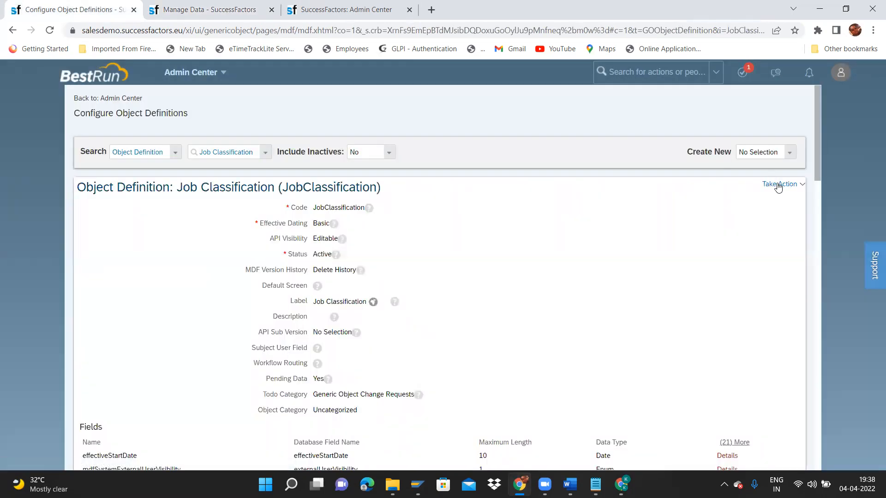
Make a correction to the definition and scroll down to its rules.
left_click(778, 184)
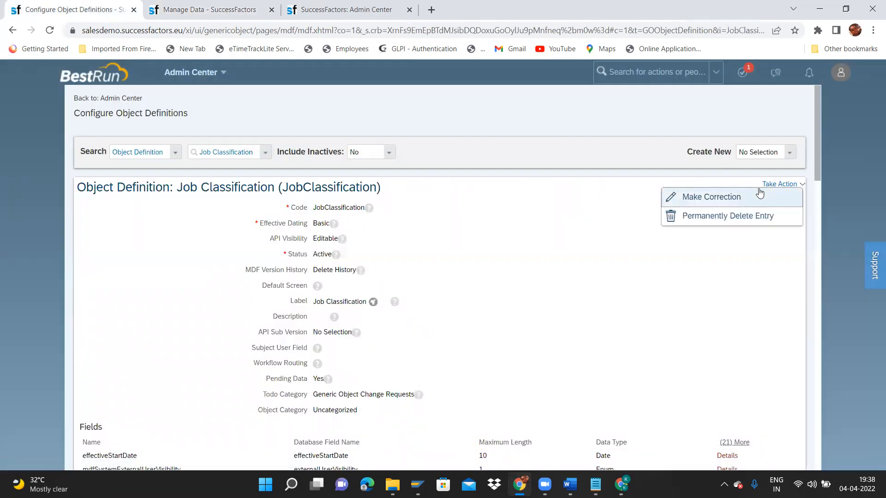
left_click(720, 195)
scroll(816, 156, "down", 9)
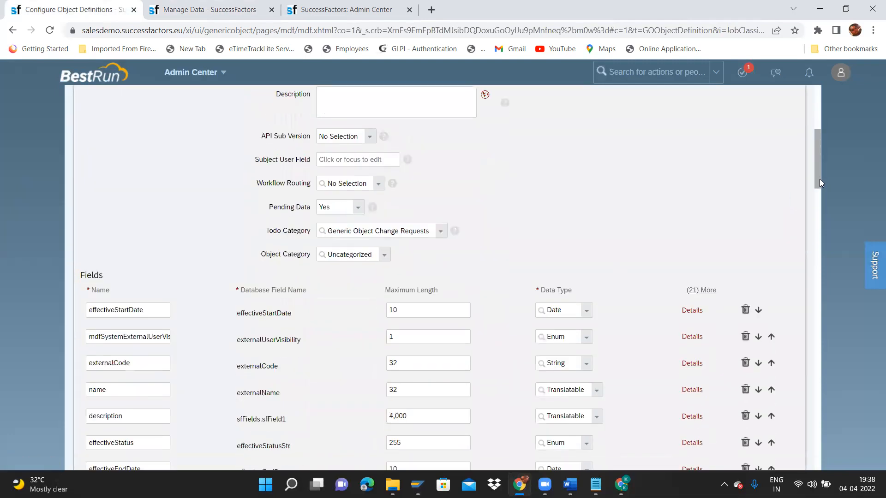
left_click_drag(823, 202, 851, 433)
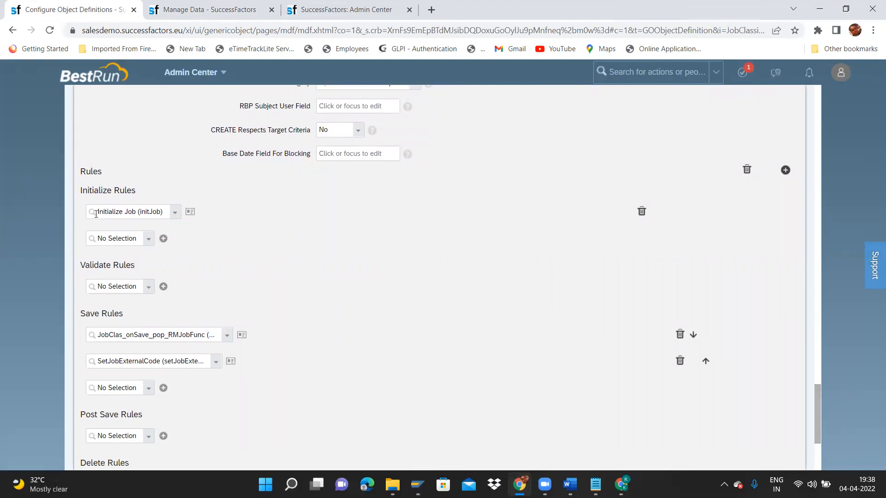
Review the Initialize Job rule details full screen, then close the window.
left_click(131, 211)
left_click(190, 212)
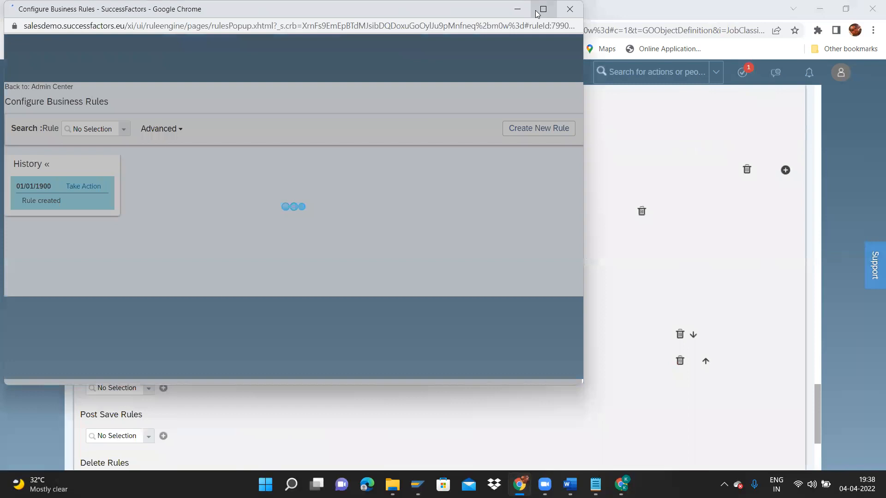
left_click(536, 9)
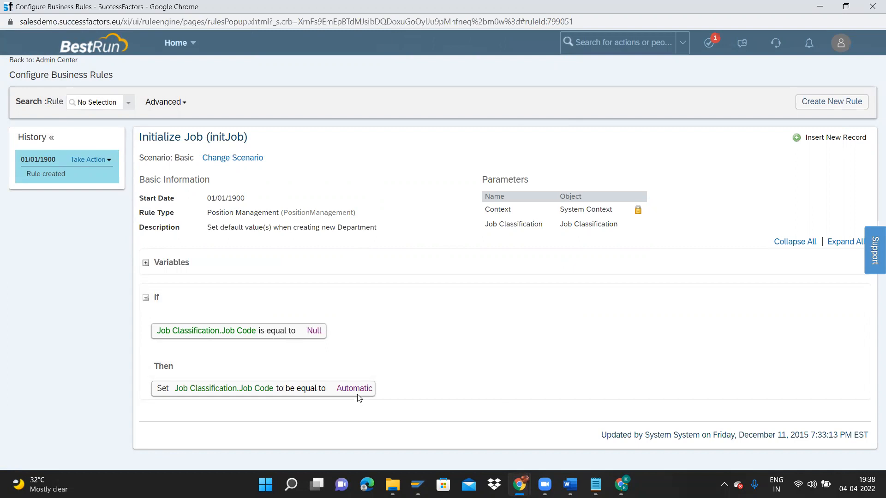
left_click(872, 7)
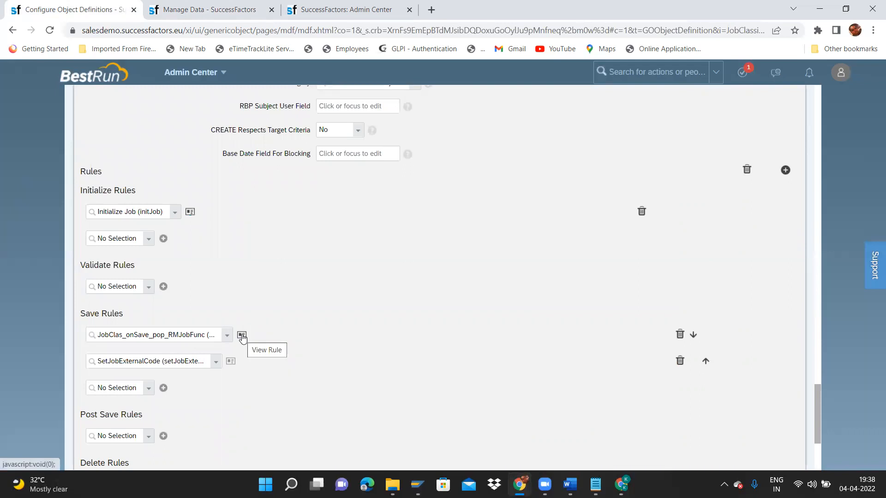
Inspect the SetJobExternalCode save rule and its setJobExternalCode sequence.
left_click(230, 364)
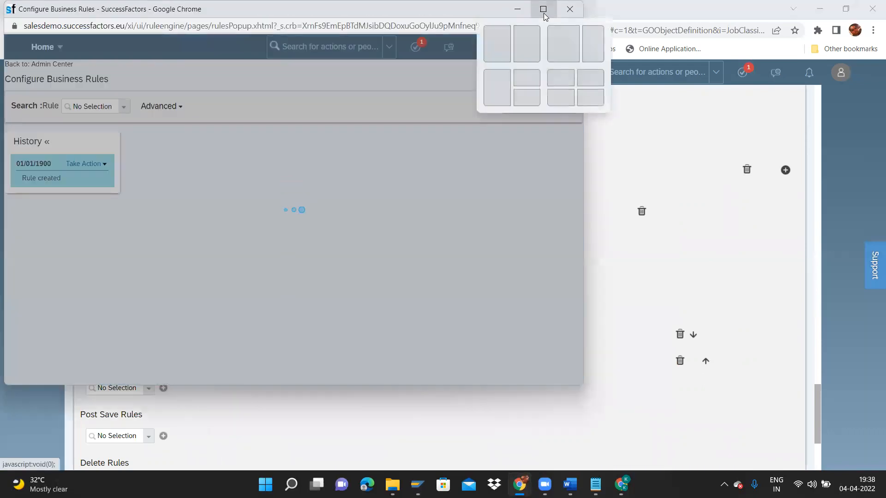
left_click(544, 14)
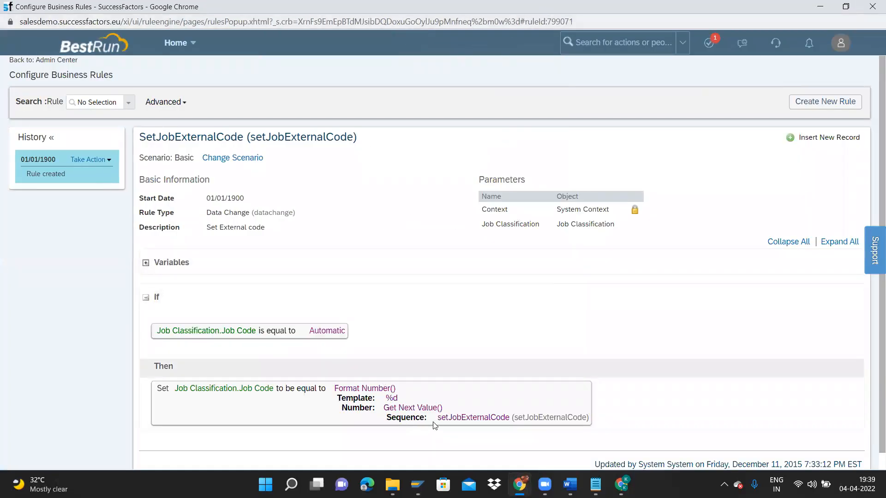
left_click_drag(438, 418, 510, 417)
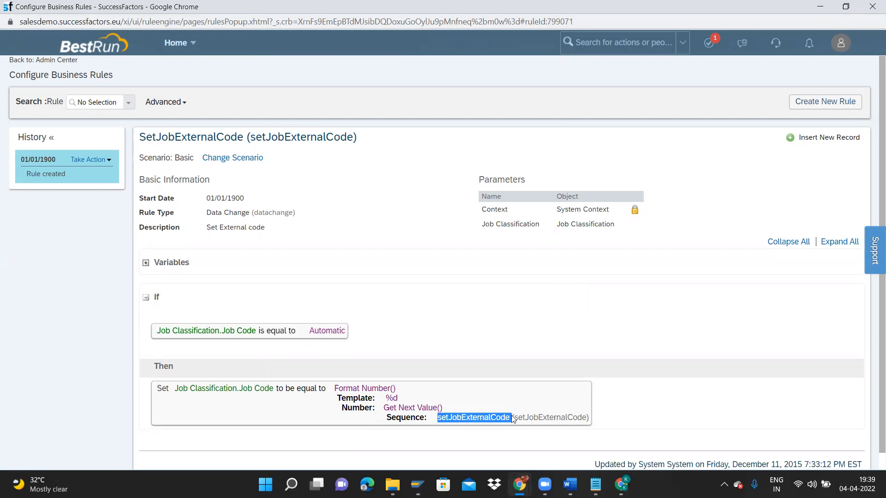
key("alt+Tab")
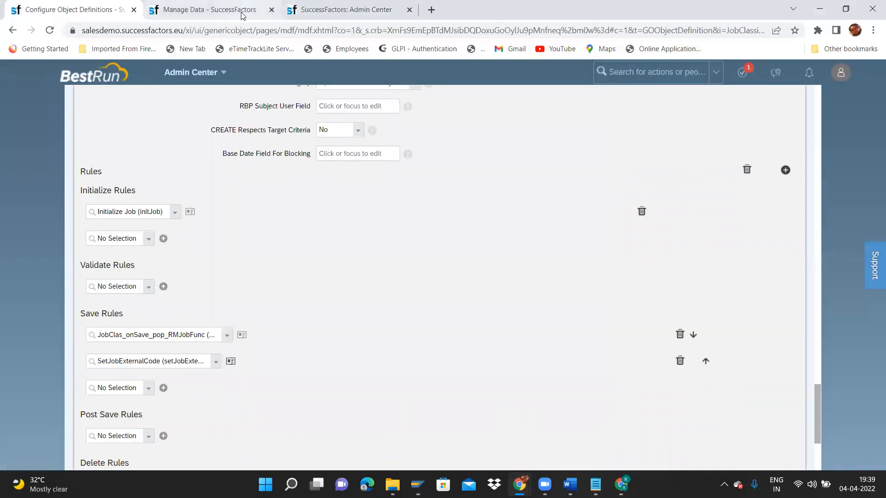
Duplicate the Manage Data browser tab.
left_click(242, 15)
right_click(253, 9)
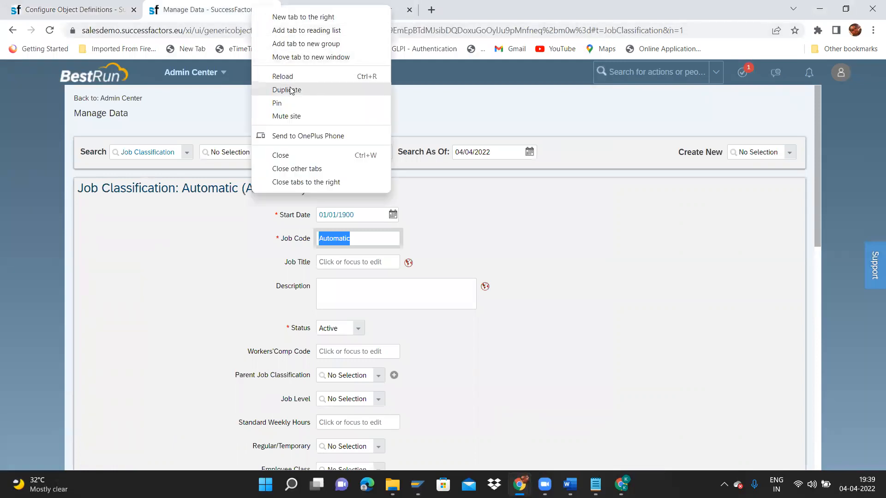
left_click(287, 89)
left_click(41, 6)
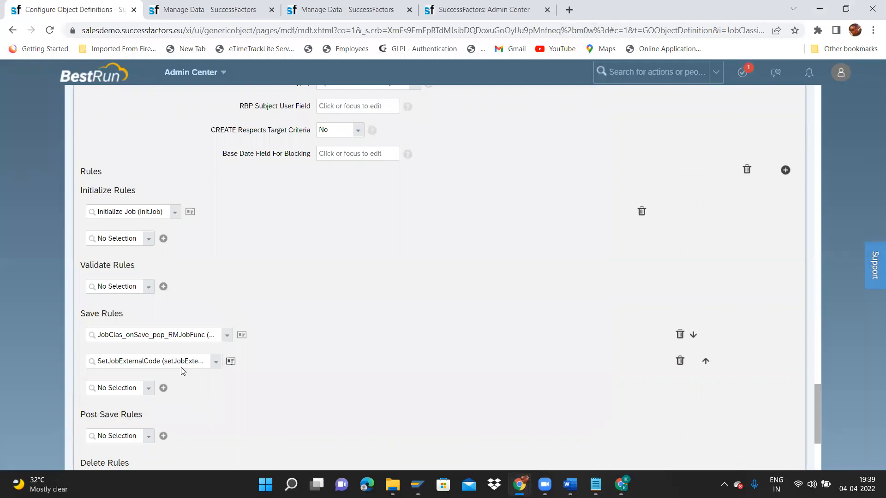
Reopen the SetJobExternalCode rule full screen and highlight the sequence it uses.
left_click(230, 362)
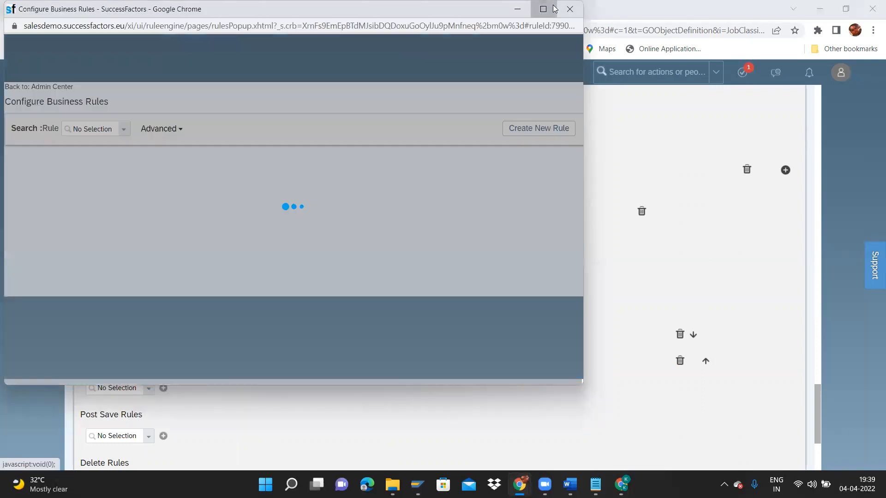
left_click(543, 9)
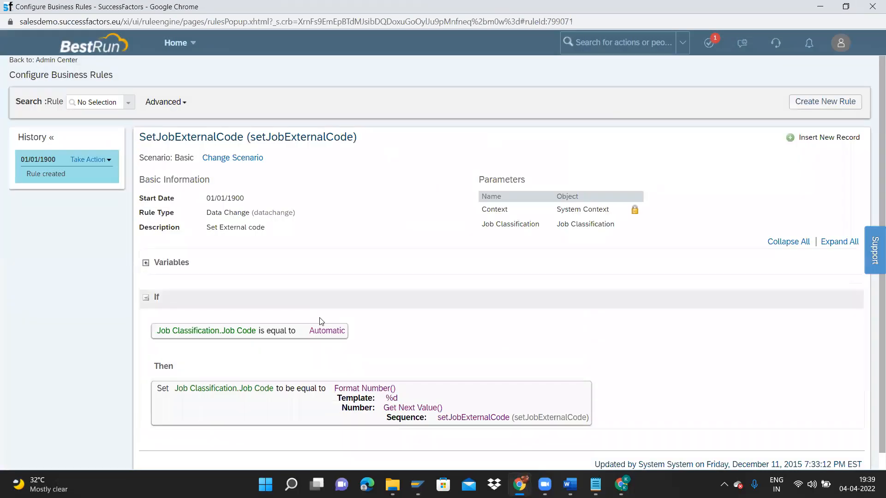
left_click_drag(442, 419, 501, 418)
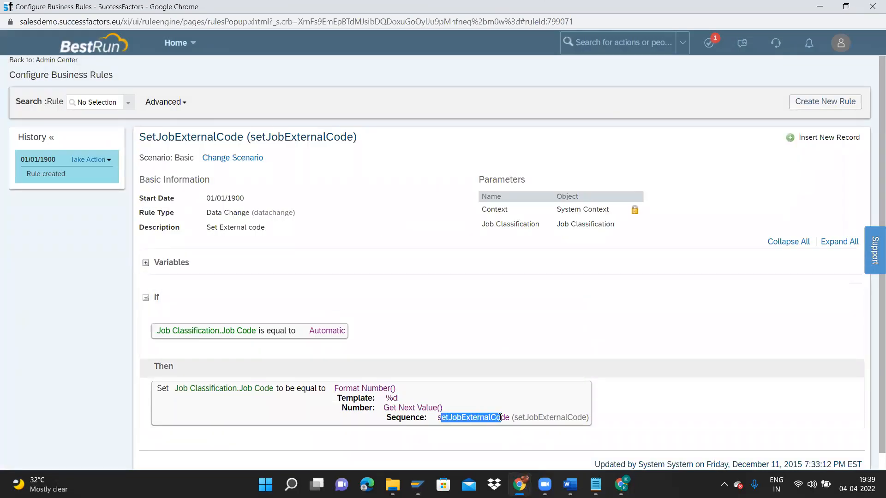
Start a correction of the rule and edit its Then expression, keeping Format Number().
left_click(91, 159)
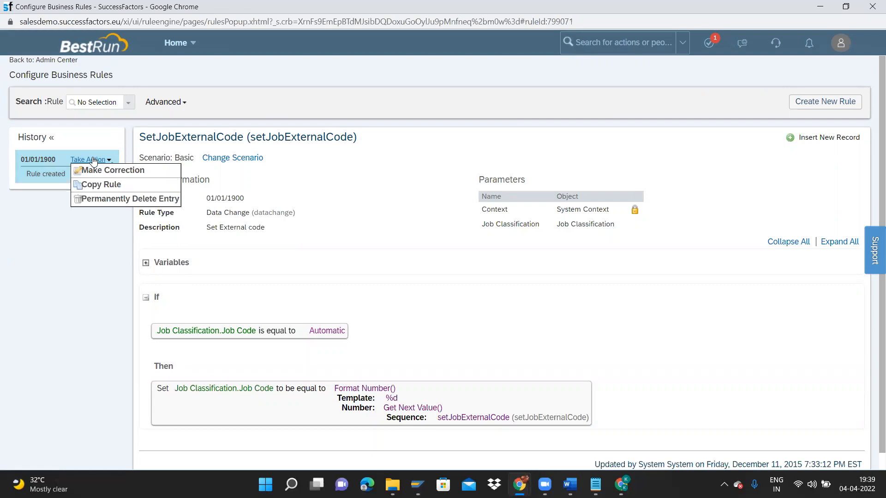
left_click(94, 168)
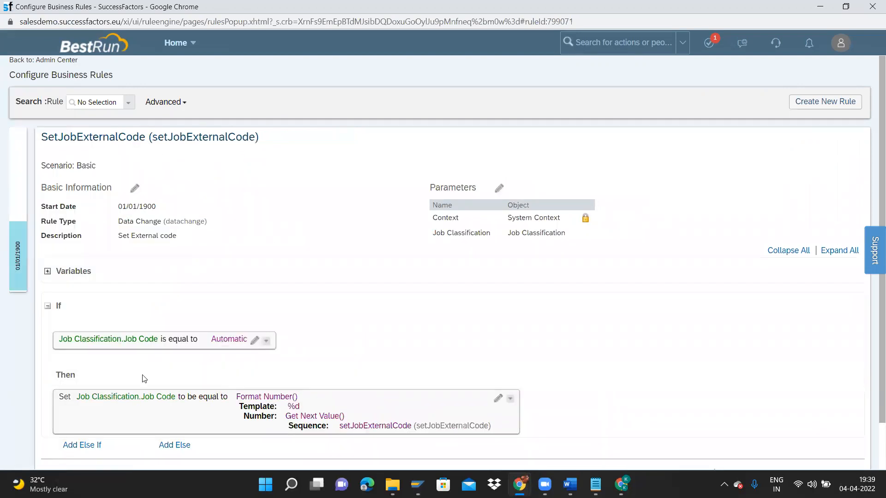
left_click(497, 399)
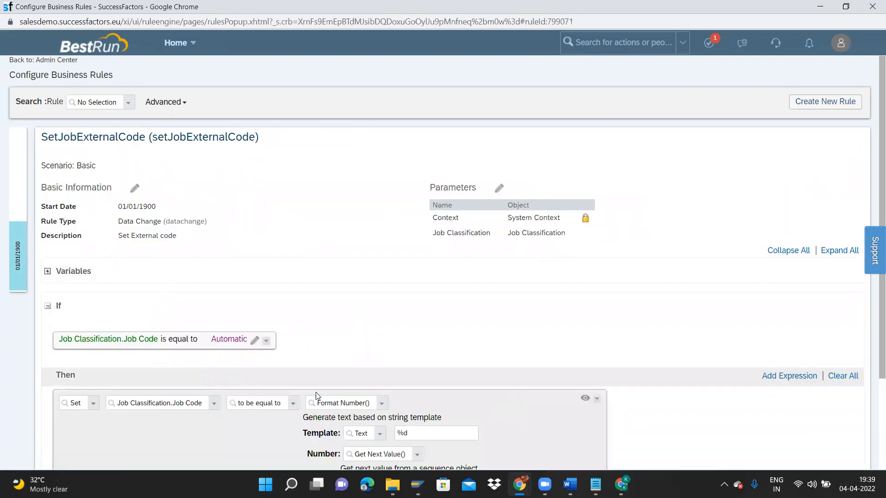
left_click(383, 402)
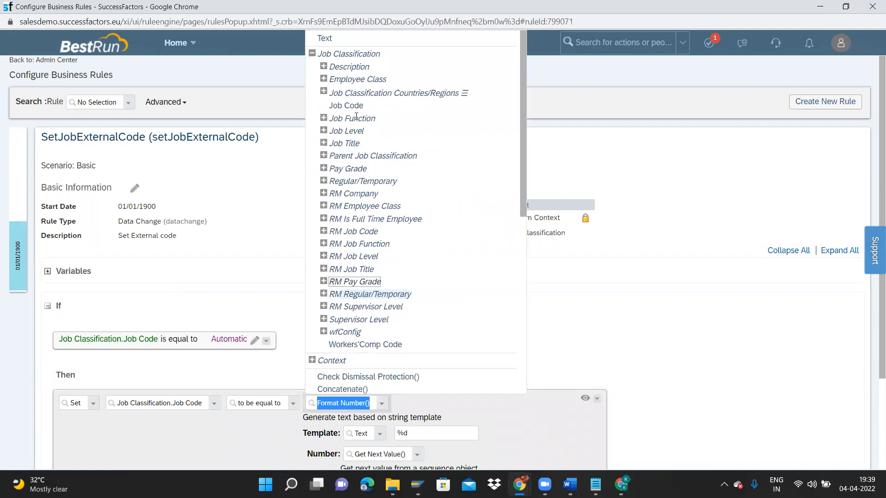
left_click_drag(523, 194, 524, 311)
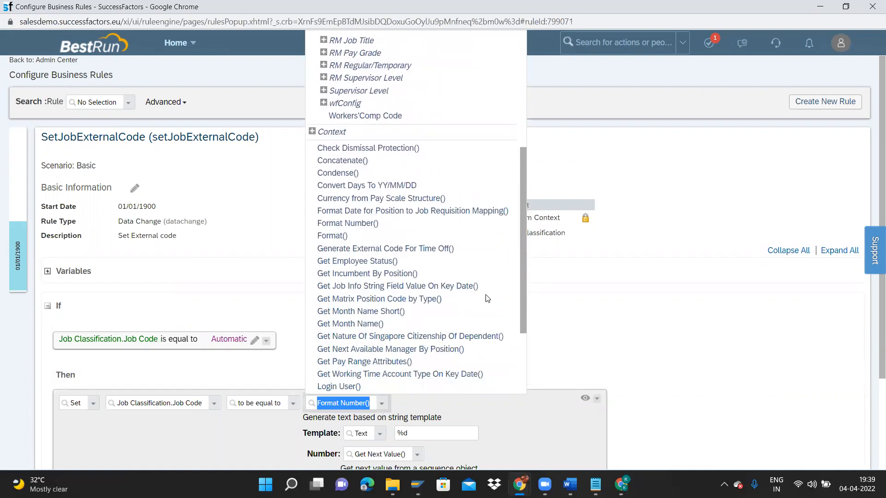
left_click(368, 224)
left_click(646, 356)
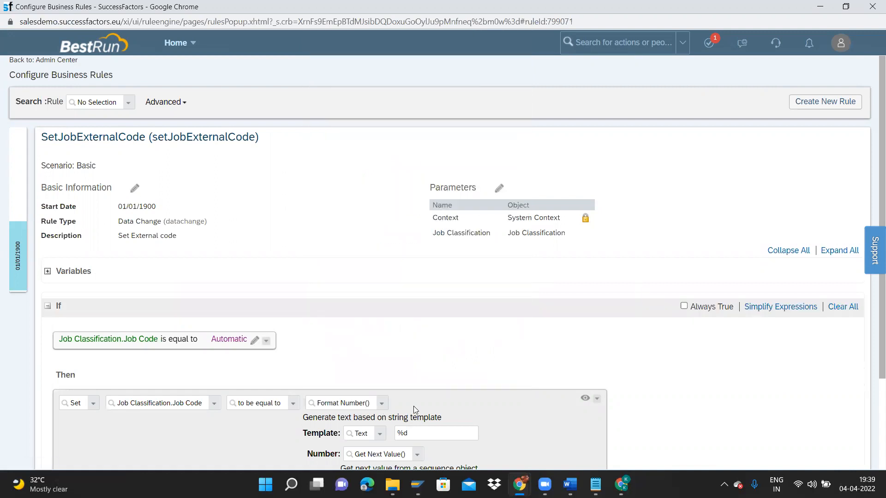
Change the Format Number template from %d to ARP%d.
left_click(414, 435)
triple_click(402, 433)
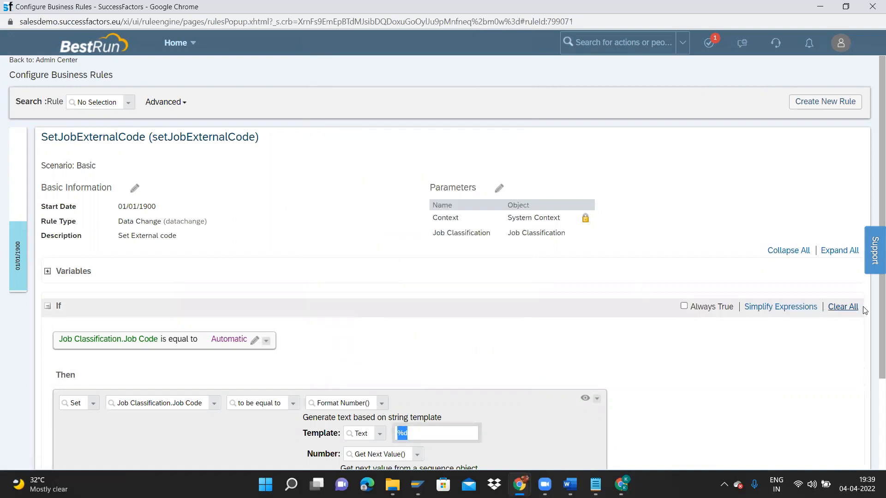
scroll(873, 350, "down", 1)
scroll(873, 349, "down", 1)
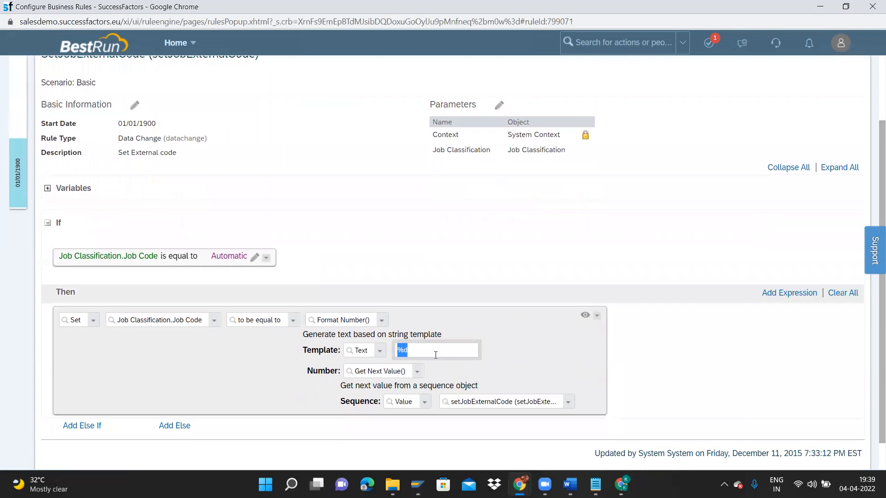
left_click(402, 352)
type("ARP")
left_click_drag(412, 350, 423, 352)
left_click_drag(451, 402, 587, 406)
left_click_drag(410, 351, 396, 347)
left_click(432, 349)
left_click(450, 404)
left_click_drag(503, 407, 626, 411)
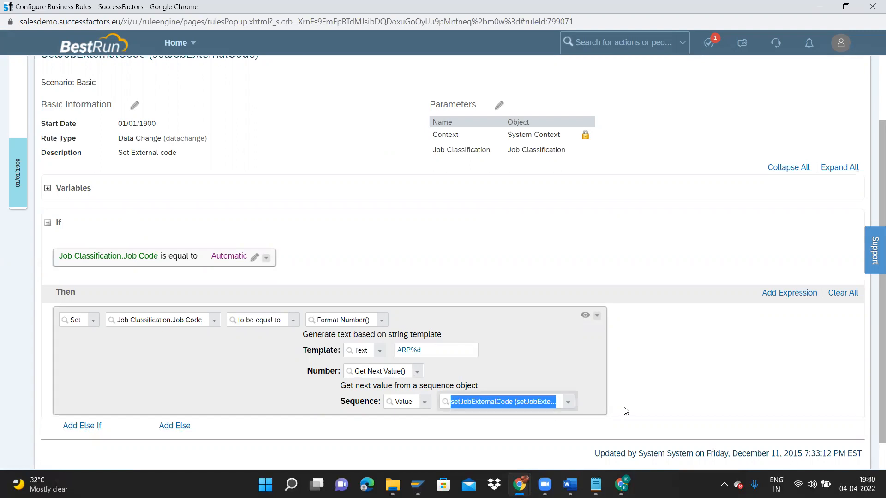
key("alt+Tab")
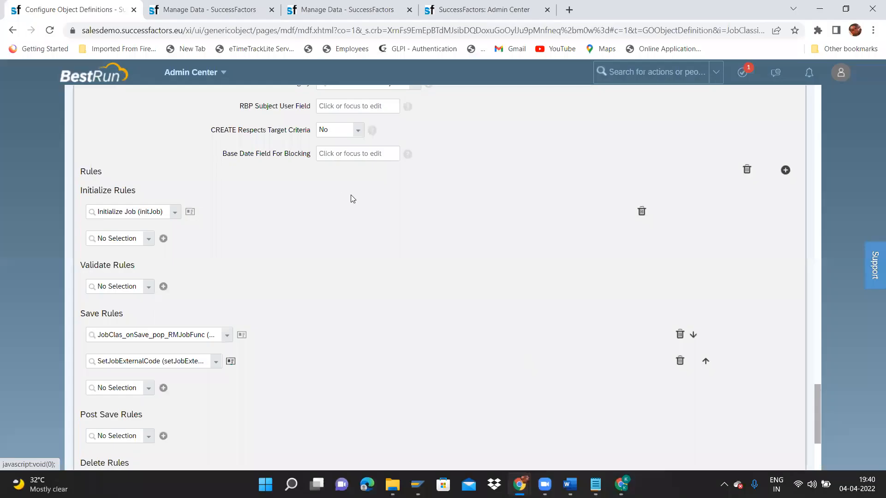
Open the setJobExternalCode sequence and check start 7,000,000 and current value 7,000,026.
left_click(360, 12)
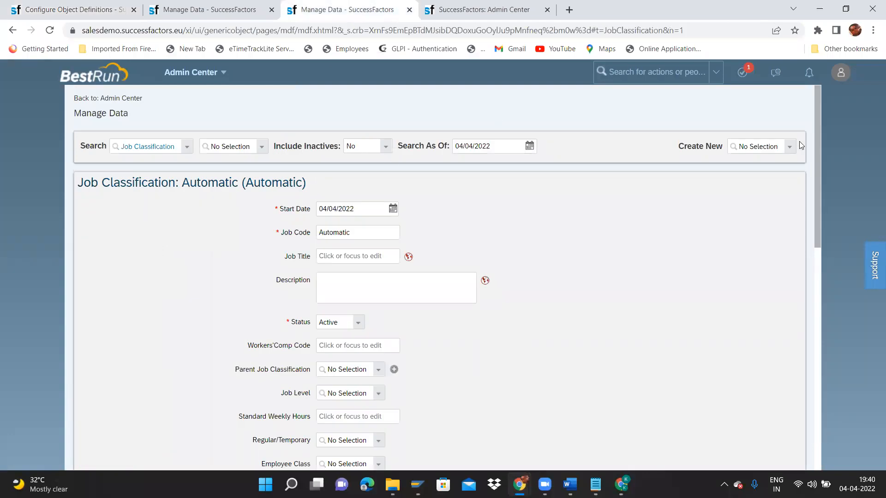
left_click(186, 147)
type("sequ")
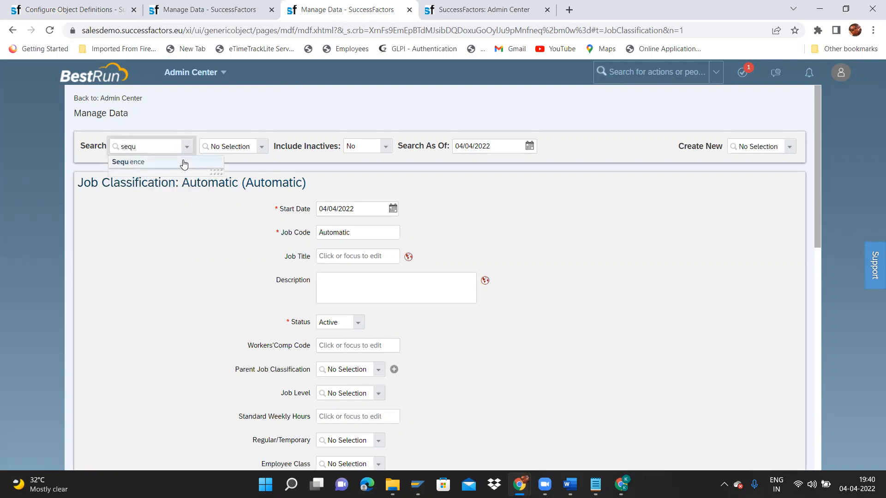
left_click(183, 163)
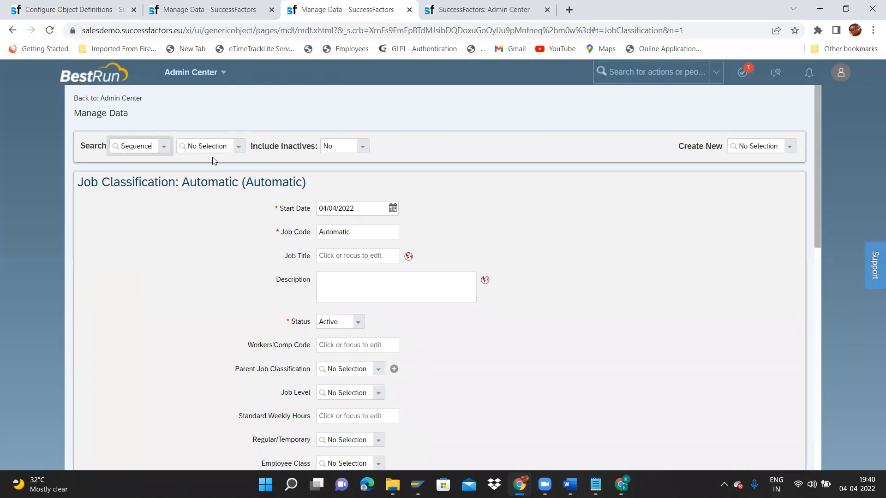
left_click(240, 148)
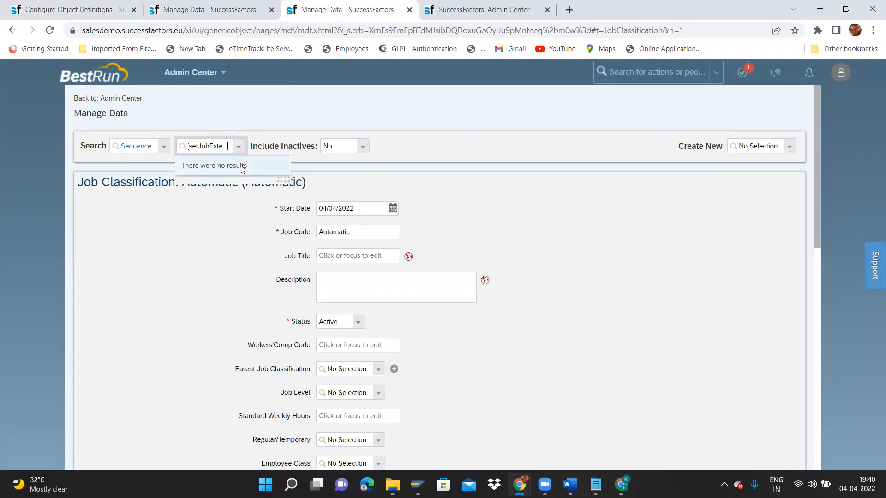
key("BackSpace")
key("BackSpace")
key("BackSpace")
key("BackSpace")
key("BackSpace")
key("BackSpace")
key("BackSpace")
key("BackSpace")
key("BackSpace")
key("BackSpace")
key("BackSpace")
key("BackSpace")
key("BackSpace")
key("BackSpace")
key("BackSpace")
key("BackSpace")
key("BackSpace")
key("BackSpace")
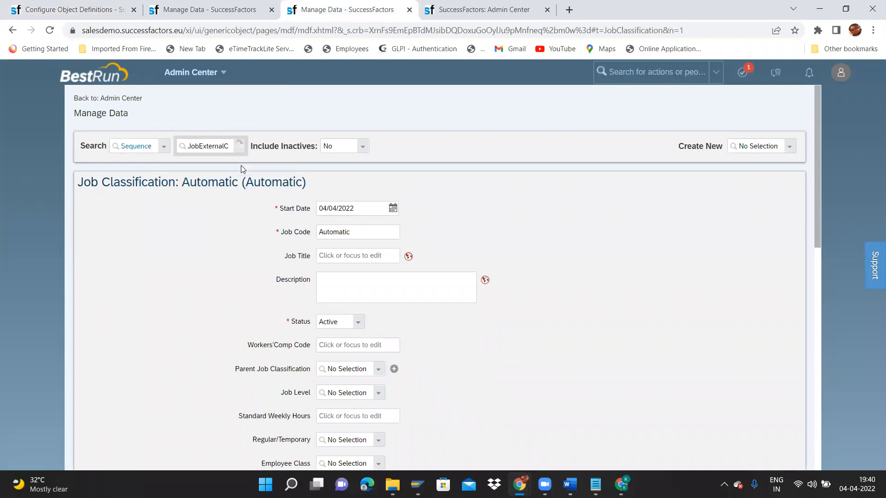
left_click(231, 161)
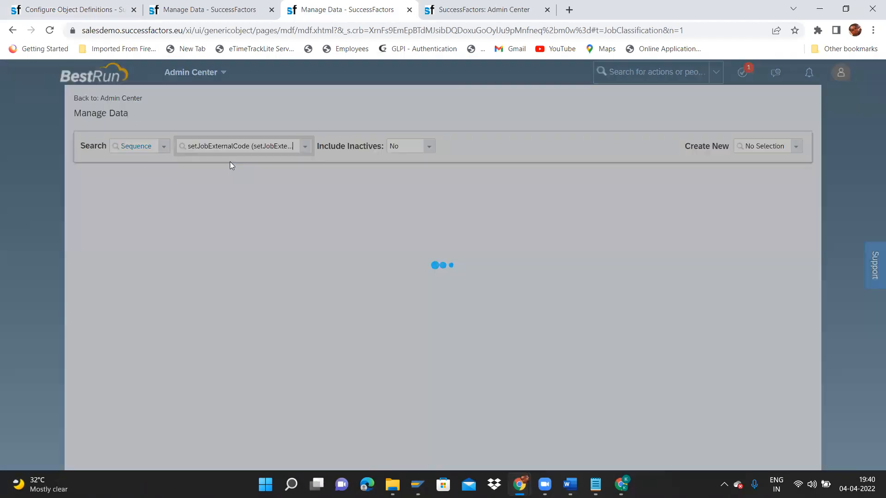
left_click_drag(314, 229, 355, 229)
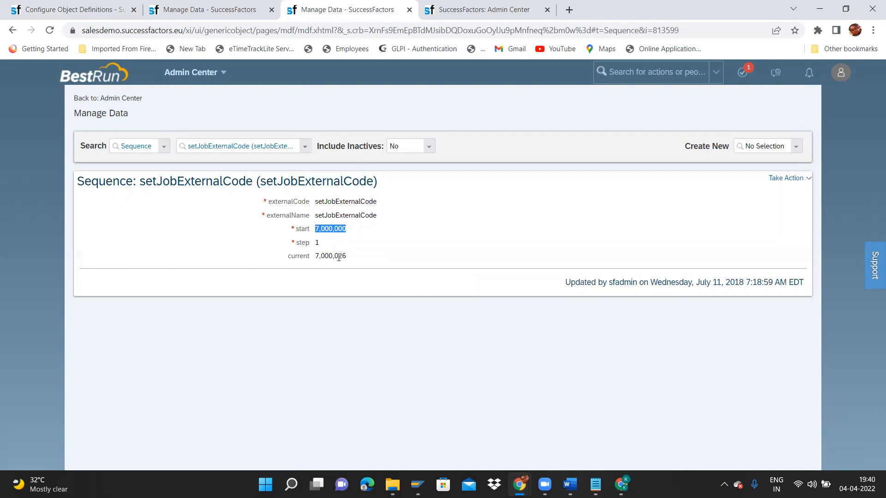
left_click_drag(317, 256, 357, 256)
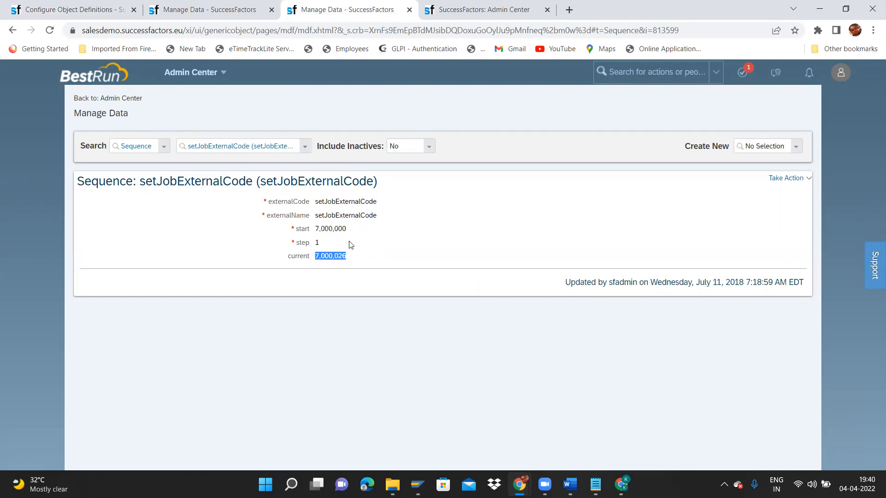
left_click(787, 146)
Save the SetJobExternalCode rule with template ARP%d and close the rules window.
key("alt+Tab")
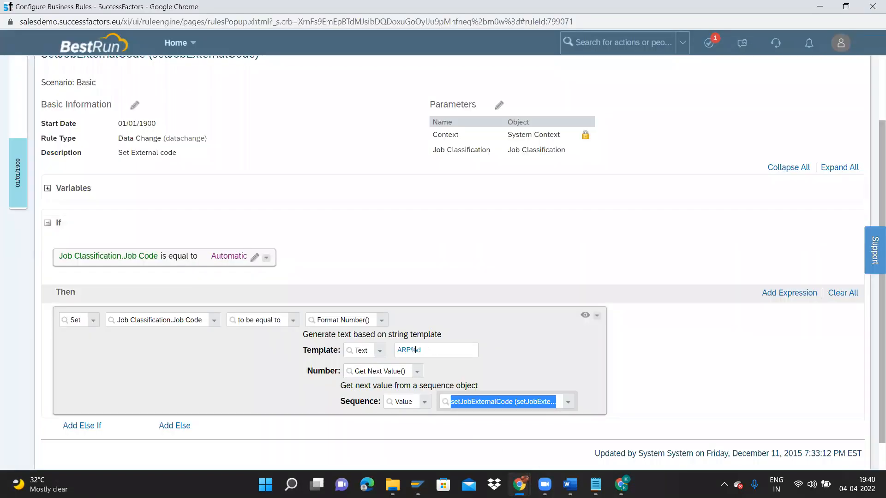
left_click_drag(410, 350, 399, 348)
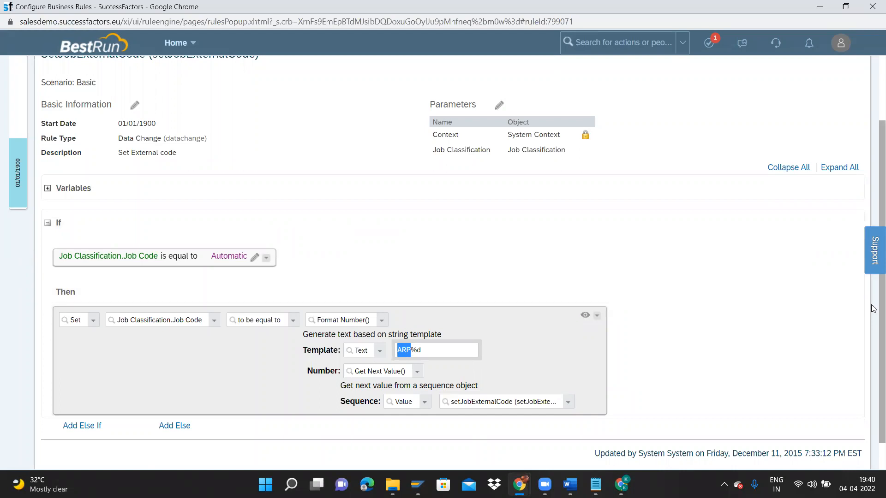
scroll(873, 365, "down", 1)
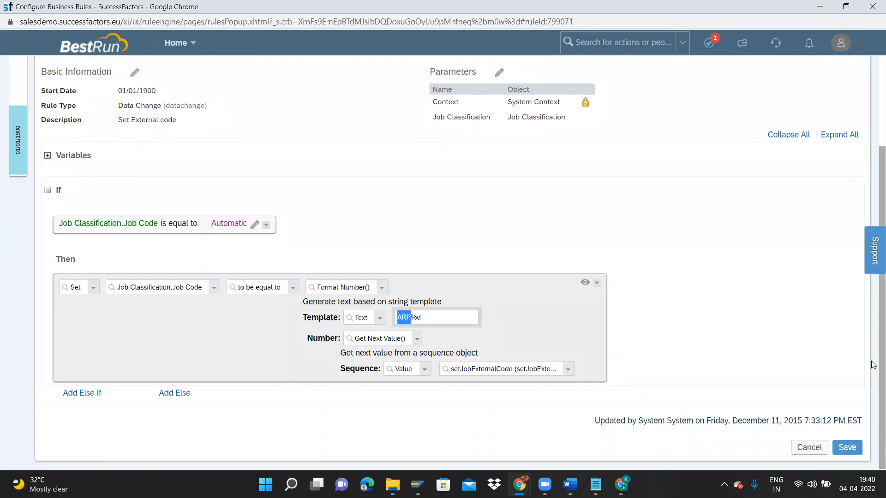
left_click(861, 448)
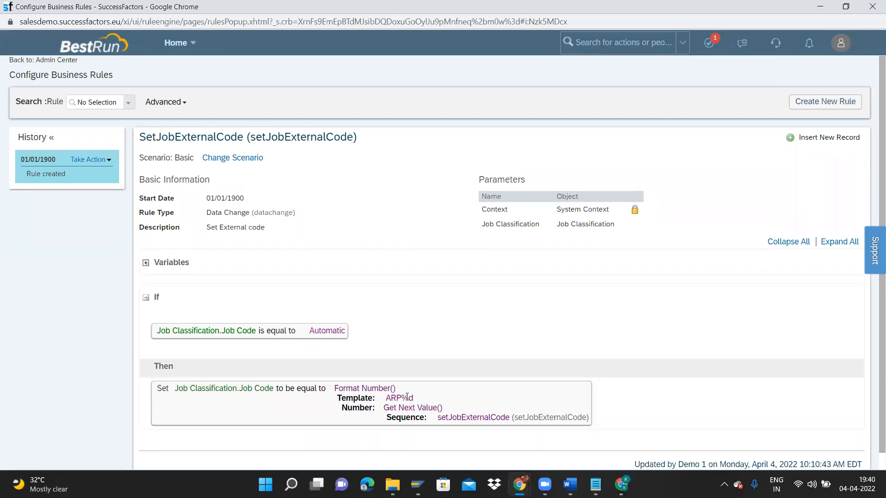
left_click(872, 6)
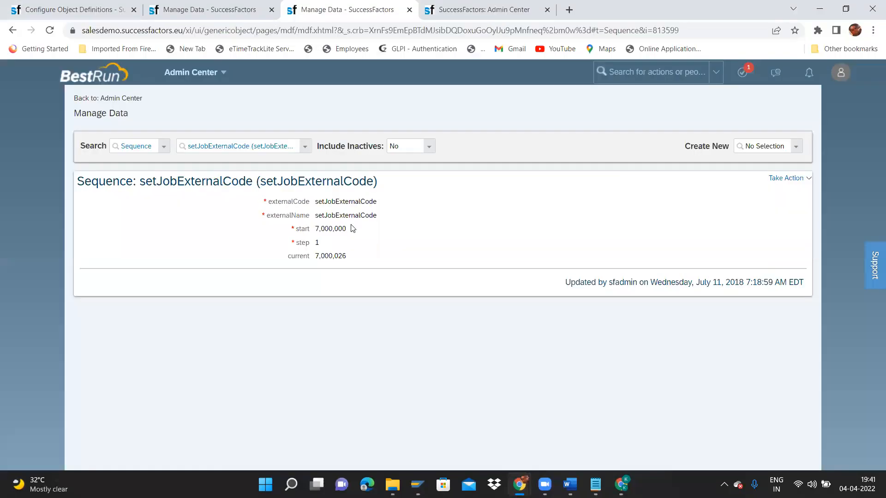
Enter Director as the Job Title on the new Job Classification record.
left_click(209, 9)
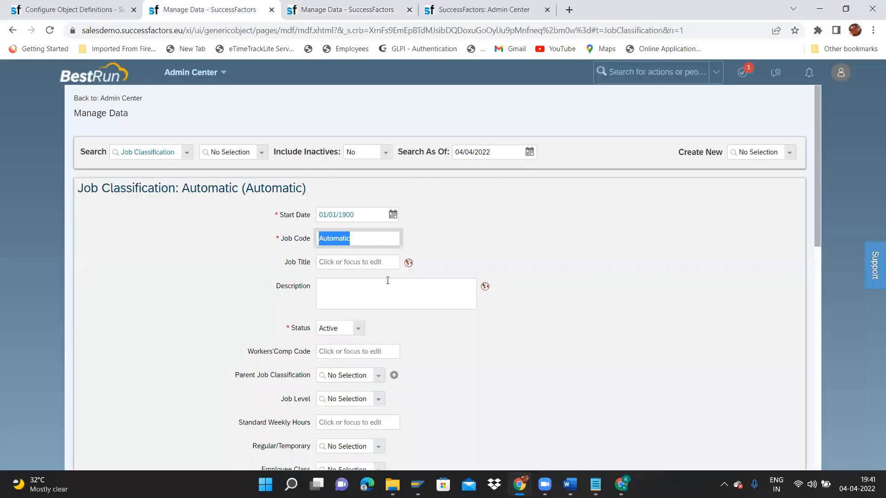
left_click(374, 263)
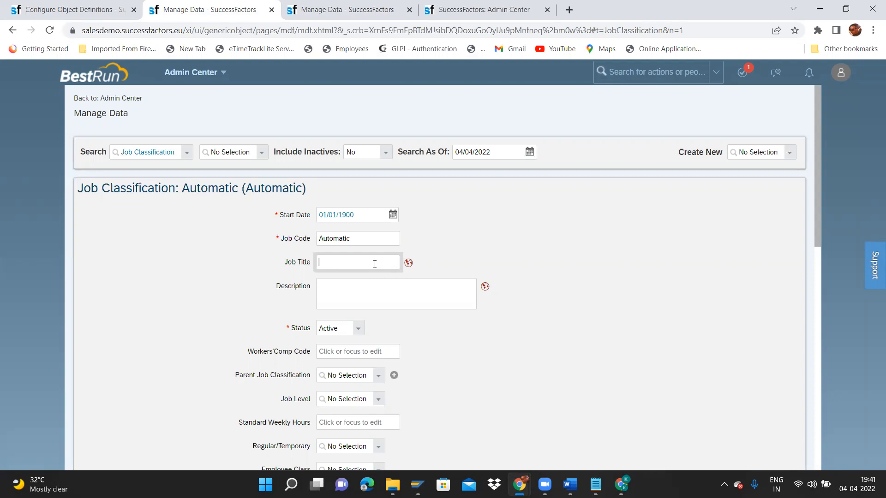
type("Director")
key("ctrl+a")
key("ctrl+c")
Put Director into the Default Value and English (UK) title translations.
left_click(409, 262)
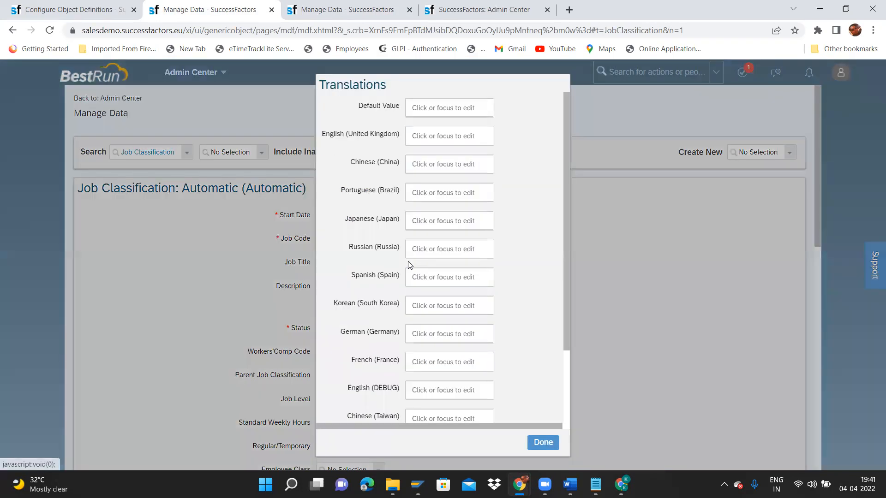
left_click(460, 105)
key("ctrl+v")
key("Tab")
key("ctrl+v")
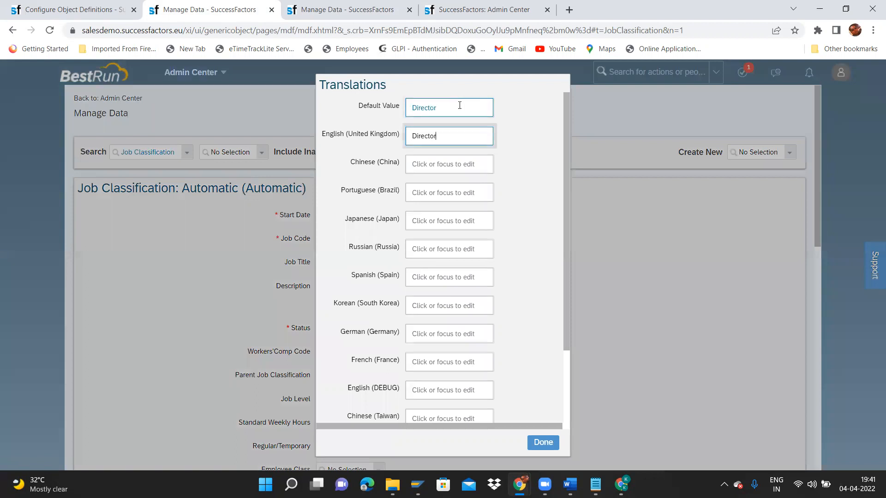
left_click(545, 443)
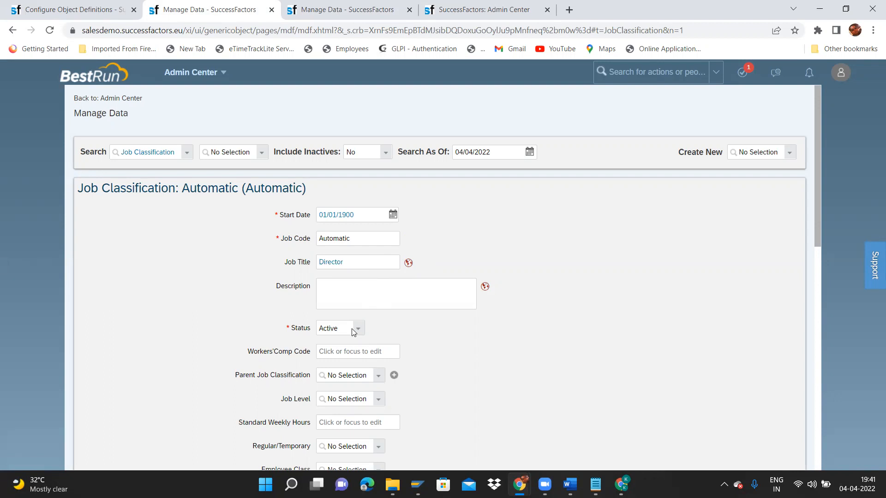
Set the parent job classification to Retail, Regional Director.
left_click_drag(818, 229, 818, 276)
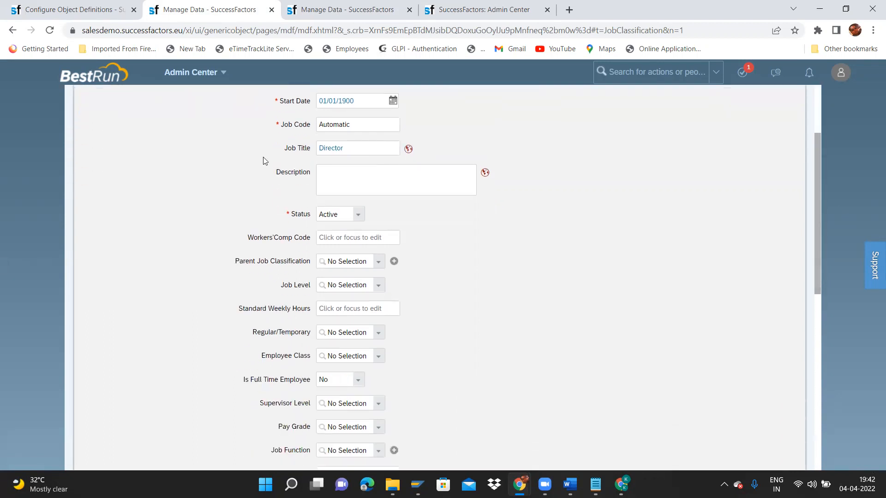
triple_click(245, 237)
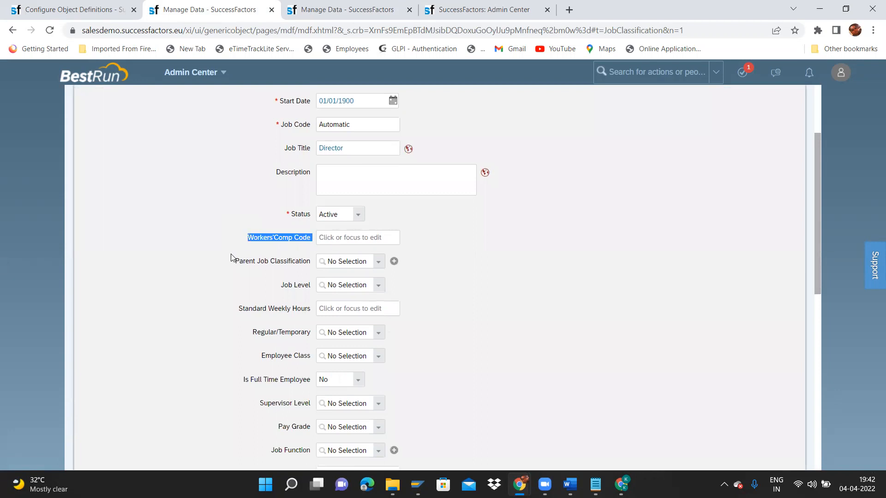
left_click(380, 262)
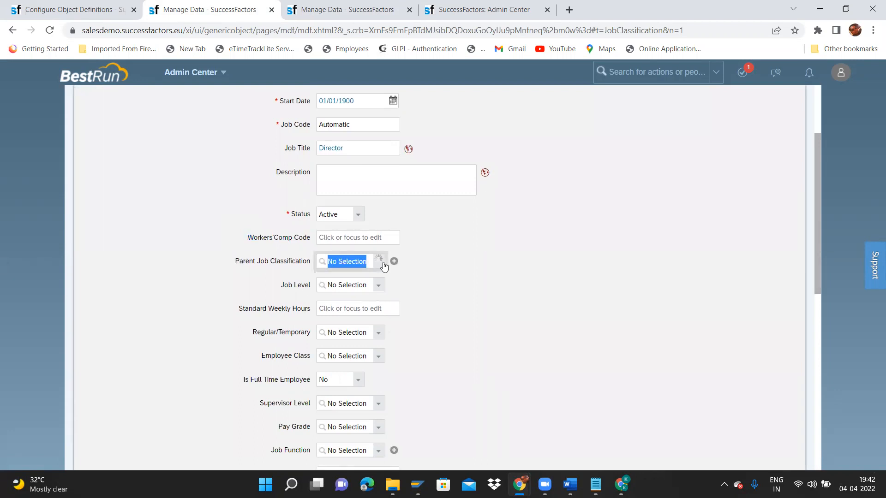
type("dire")
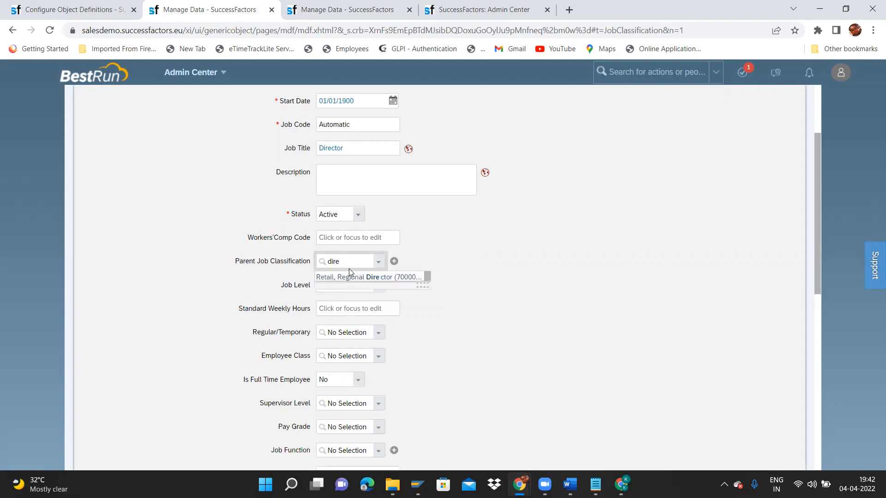
left_click(348, 278)
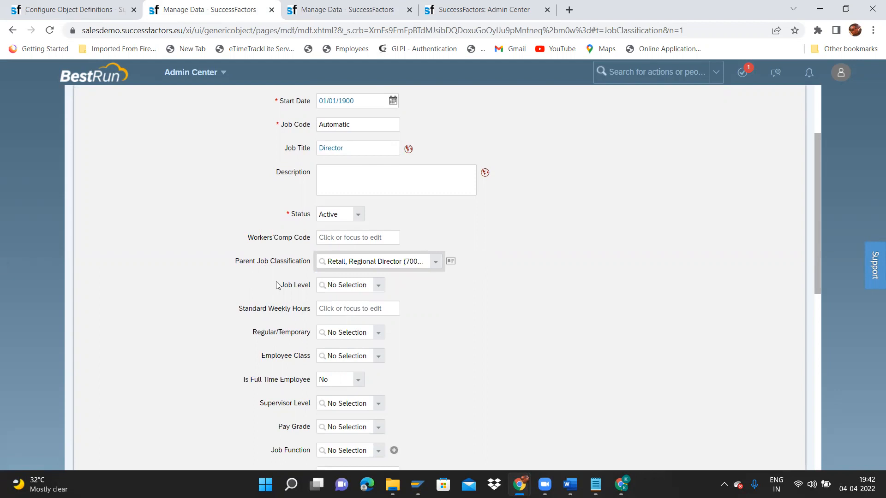
Mark the job Regular and set Employee Class to Active.
left_click(378, 336)
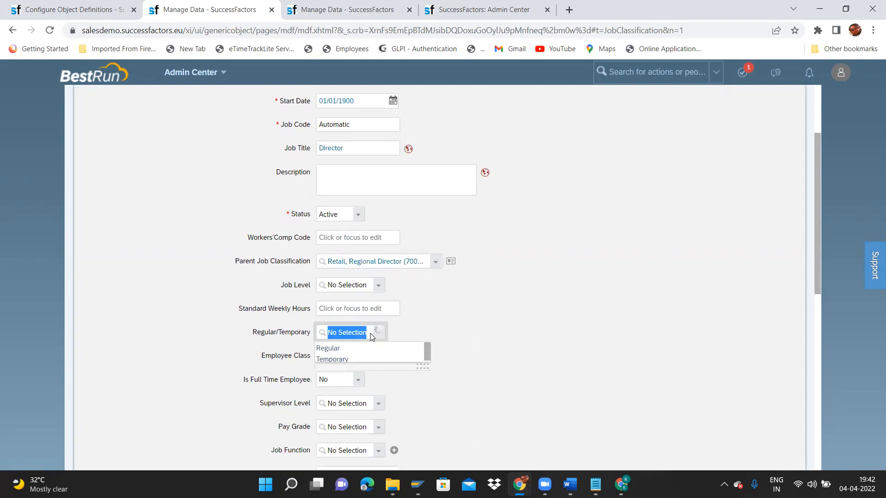
left_click(353, 350)
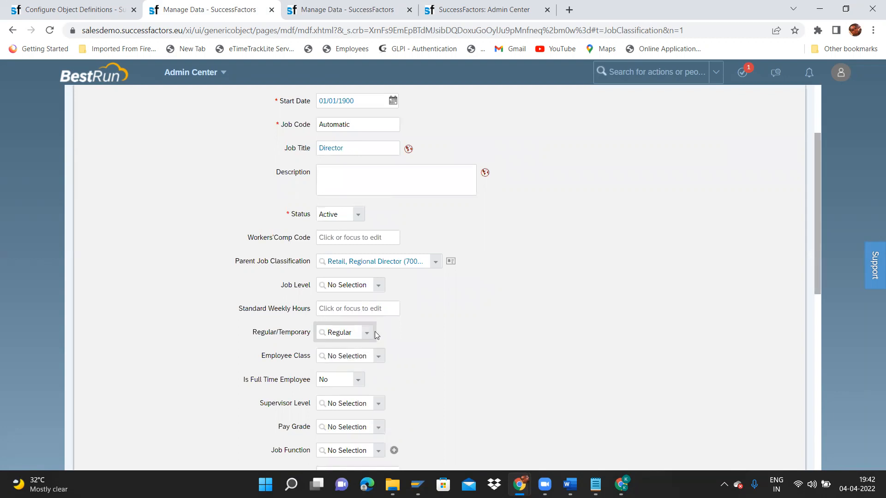
left_click(376, 360)
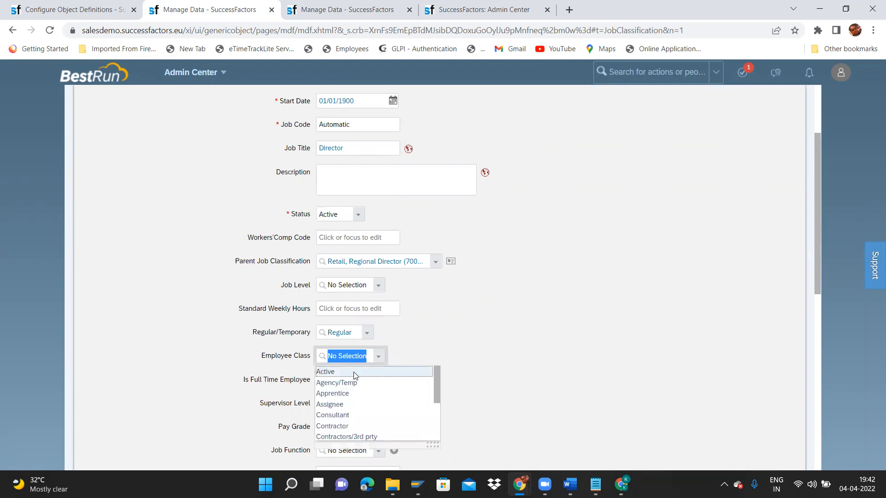
left_click(355, 374)
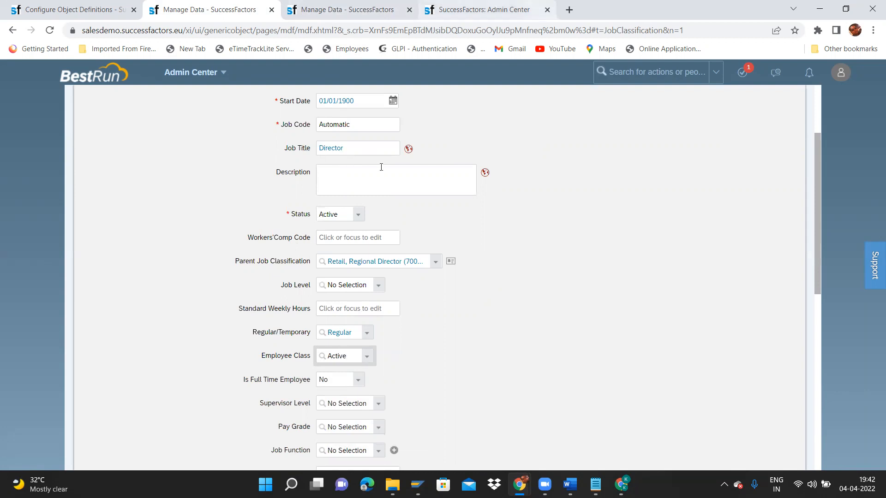
scroll(821, 281, "down", 1)
Set full time Yes, Supervisor Level Director and Pay Grade Salary Grade 10 (GR-10).
left_click(360, 339)
left_click(346, 361)
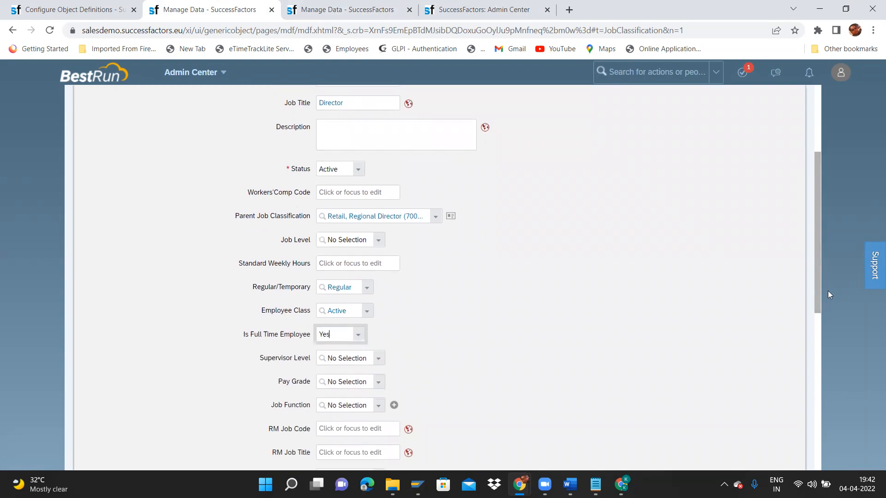
left_click_drag(817, 289, 823, 320)
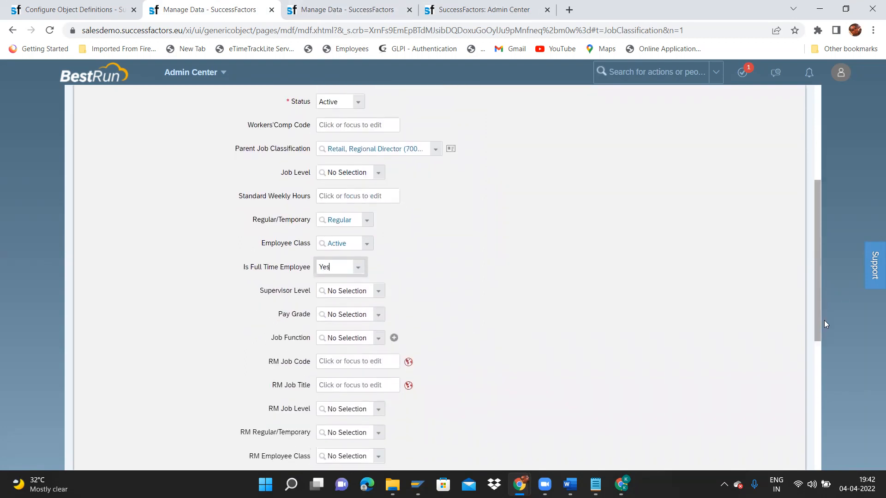
left_click(375, 285)
type("direc")
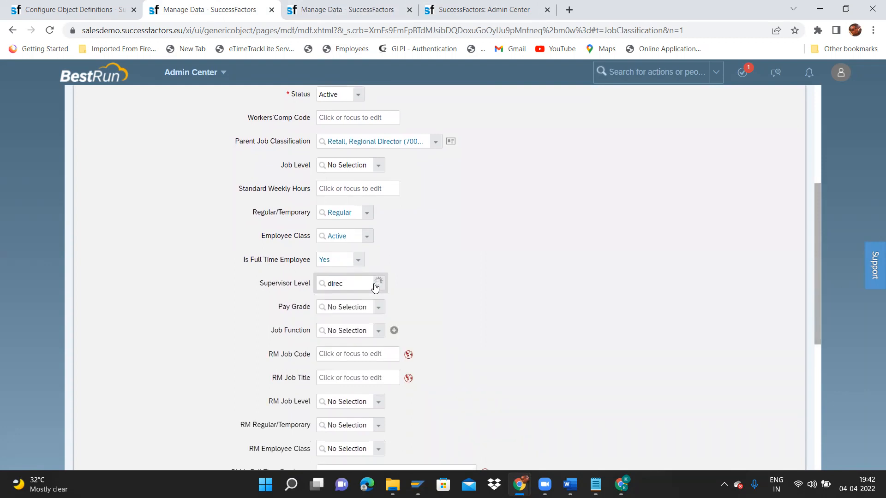
left_click(362, 298)
left_click(376, 313)
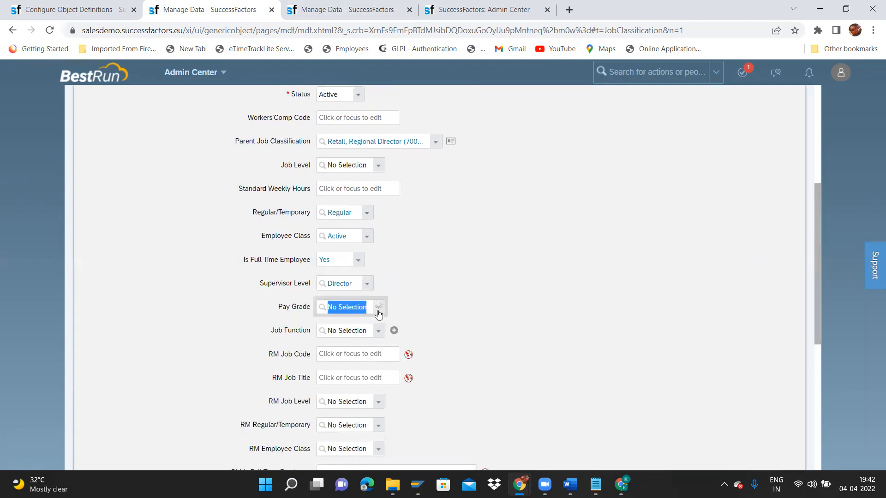
left_click_drag(437, 327, 448, 378)
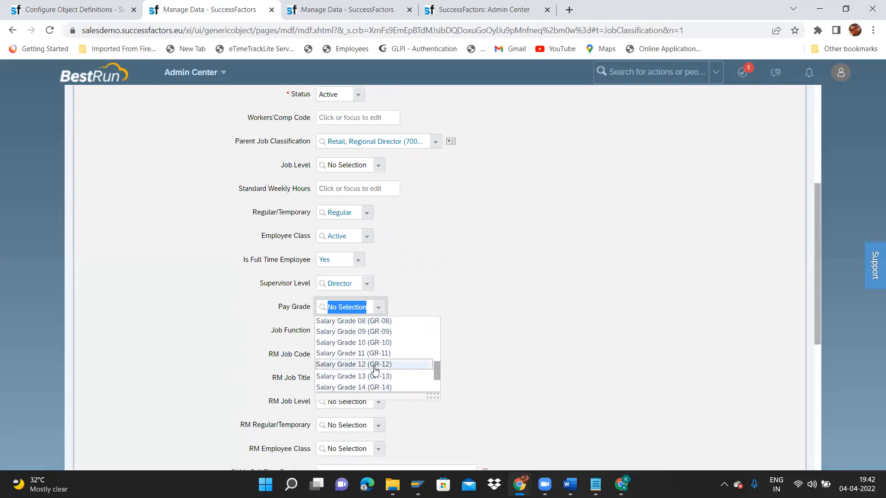
left_click(363, 343)
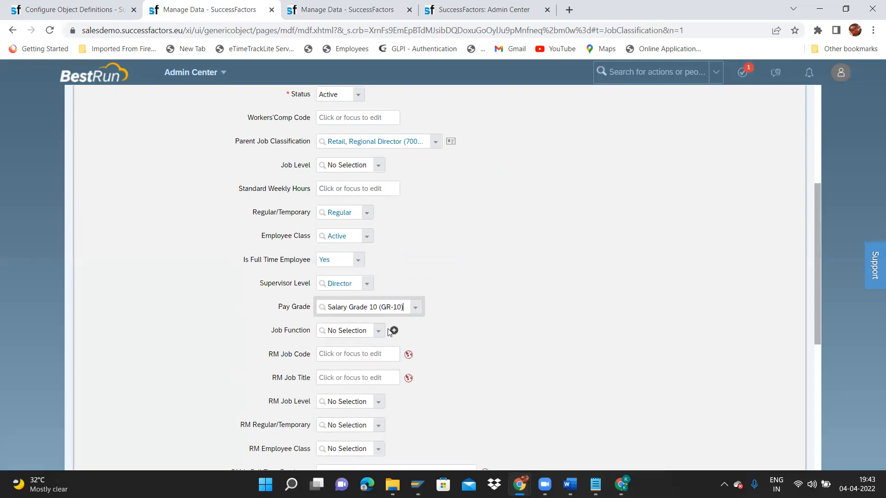
Leave the Job Function field empty after removing Directors/Senior Managers.
left_click(378, 331)
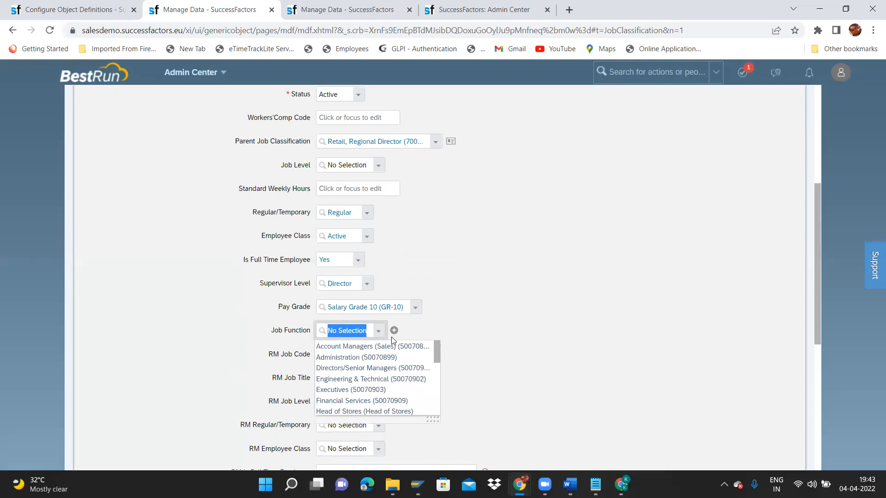
type("dire")
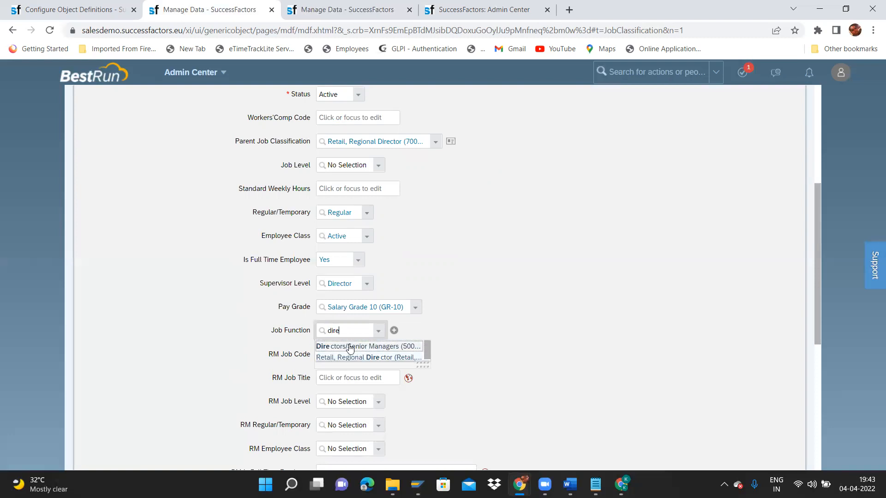
left_click(349, 347)
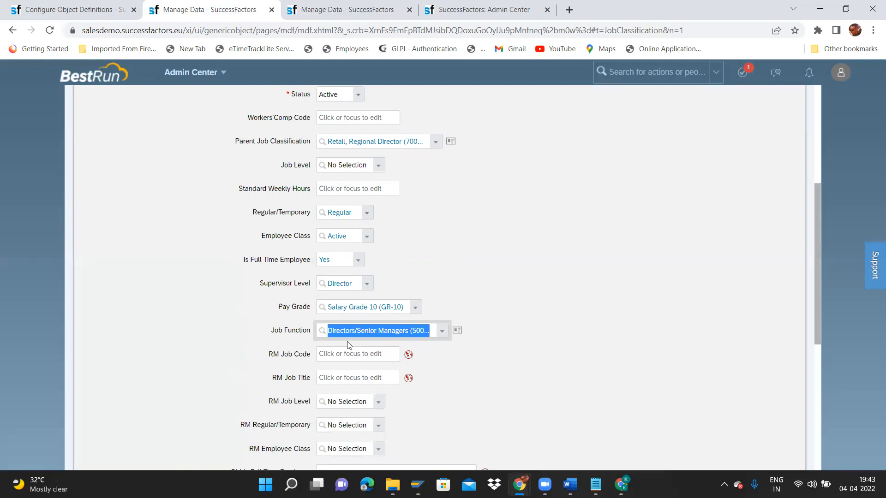
key("BackSpace")
left_click(502, 294)
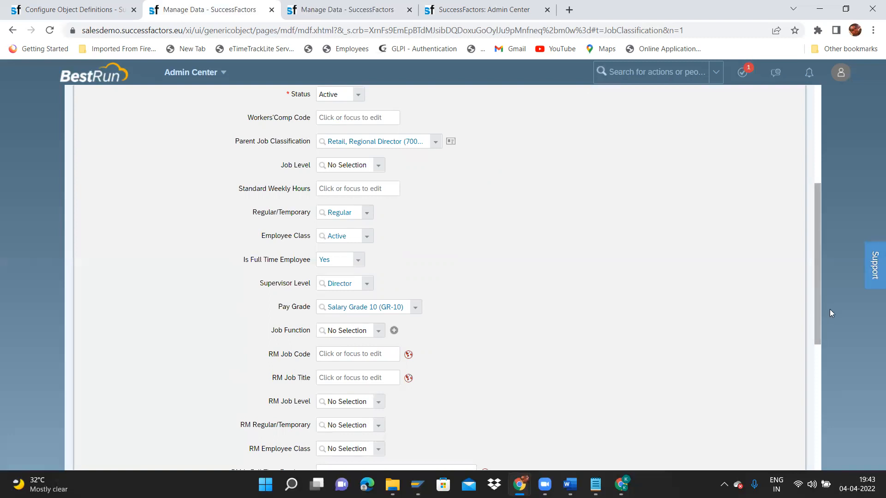
Leave Country empty and save the record as ARP7000026.
left_click_drag(817, 314, 825, 430)
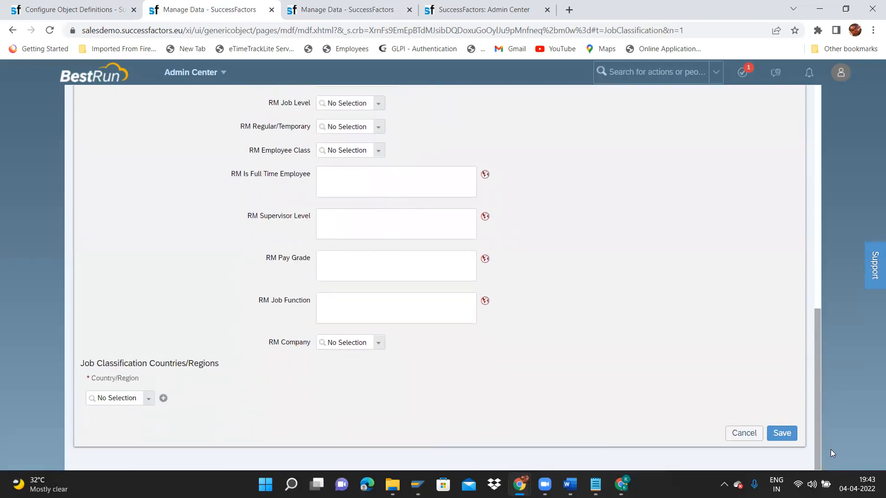
left_click(149, 403)
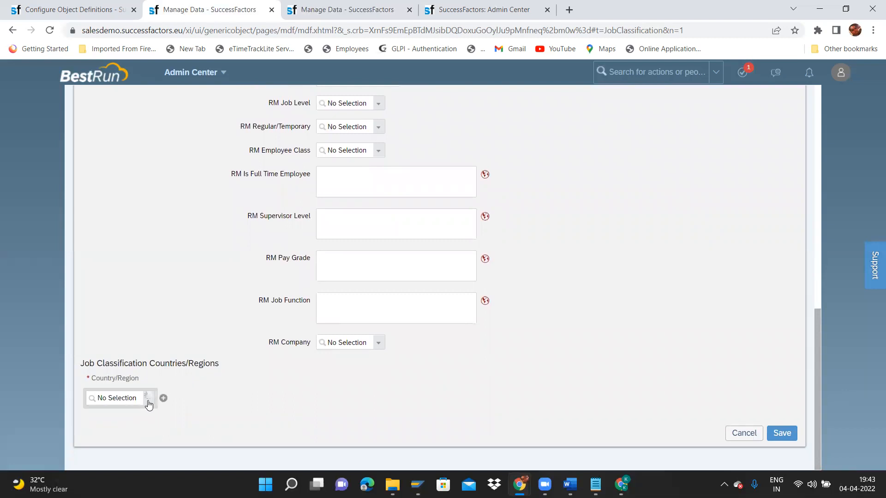
type("ind")
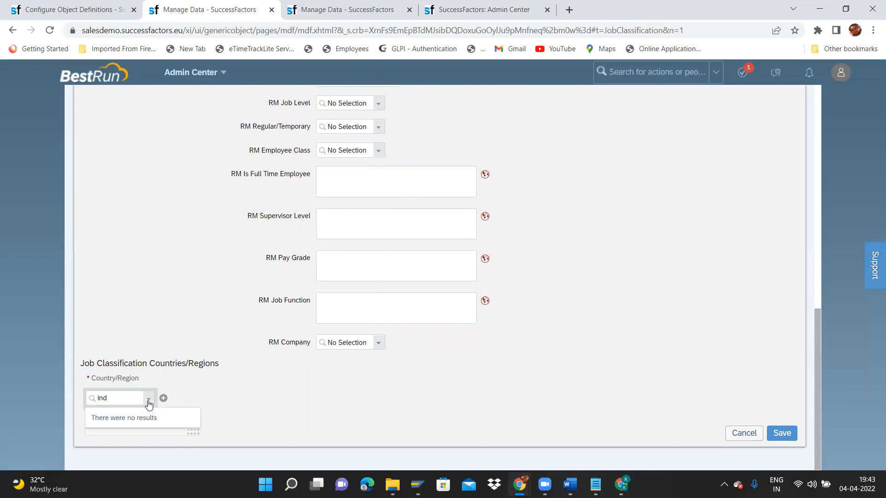
key("BackSpace")
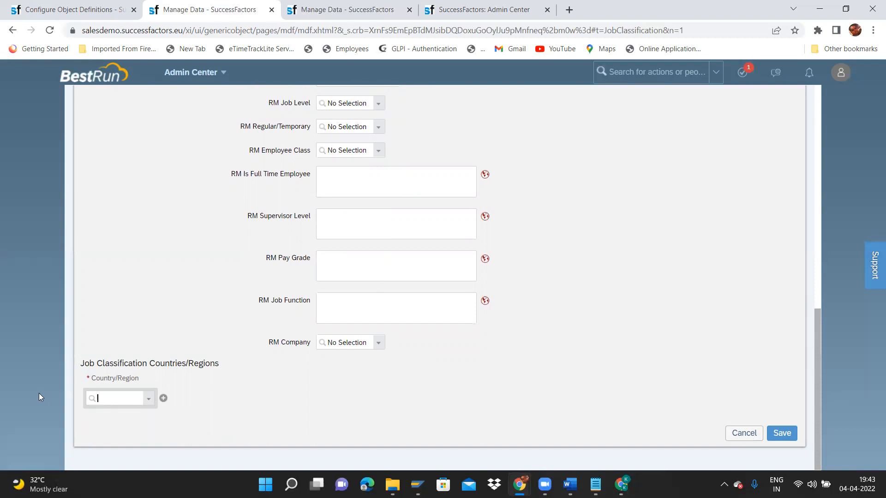
left_click(205, 392)
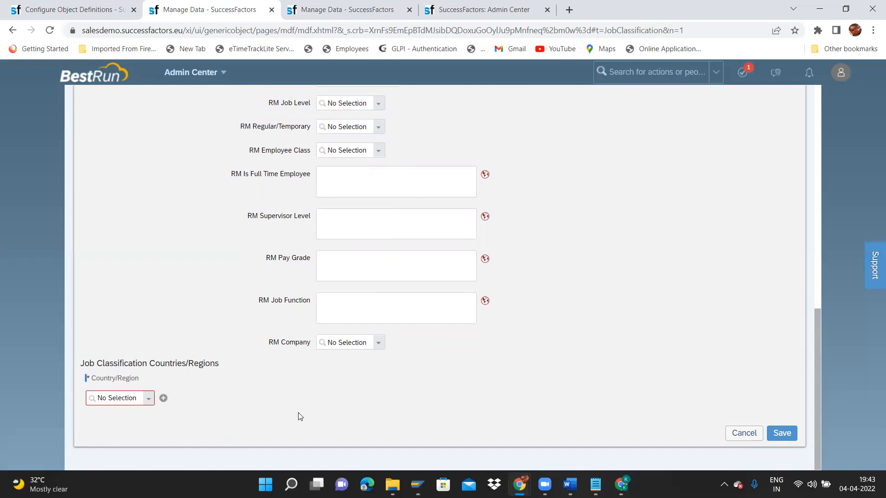
left_click(789, 439)
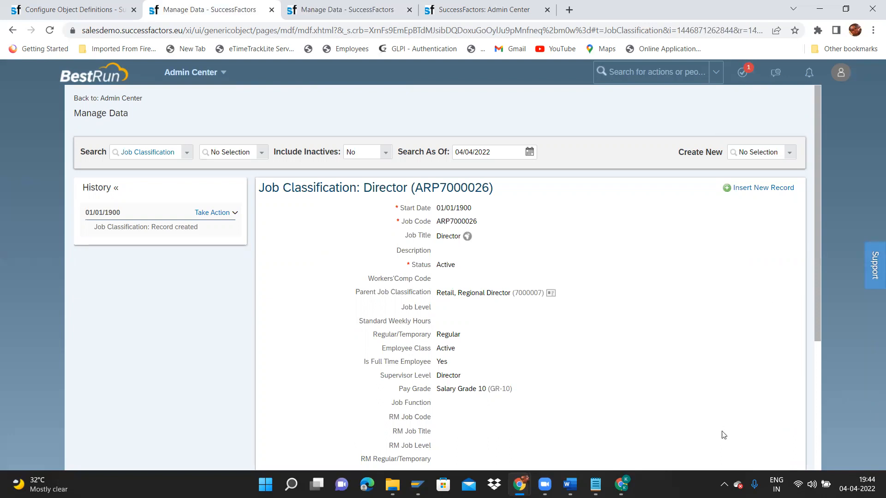
left_click_drag(816, 293, 830, 441)
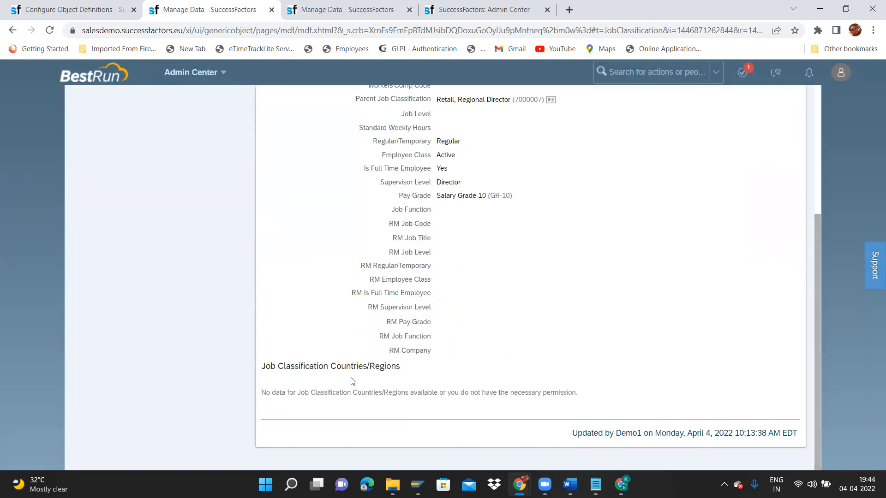
left_click_drag(266, 377, 402, 368)
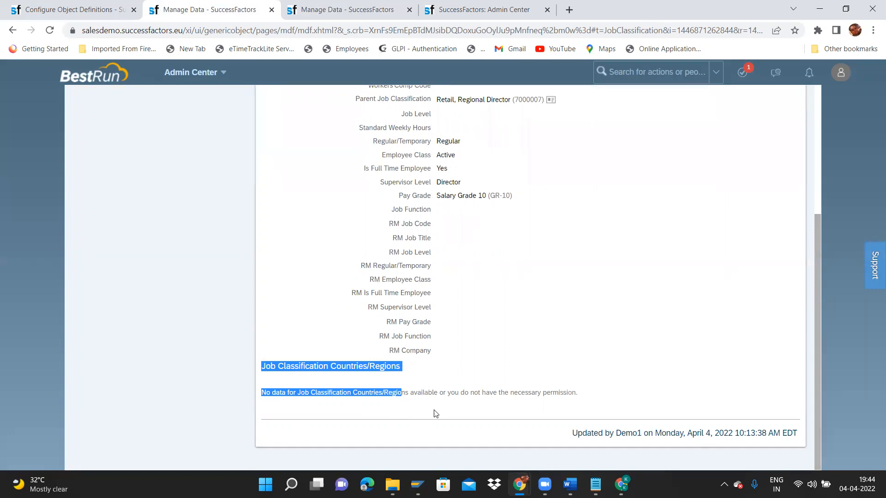
left_click(279, 367)
left_click_drag(264, 368, 400, 368)
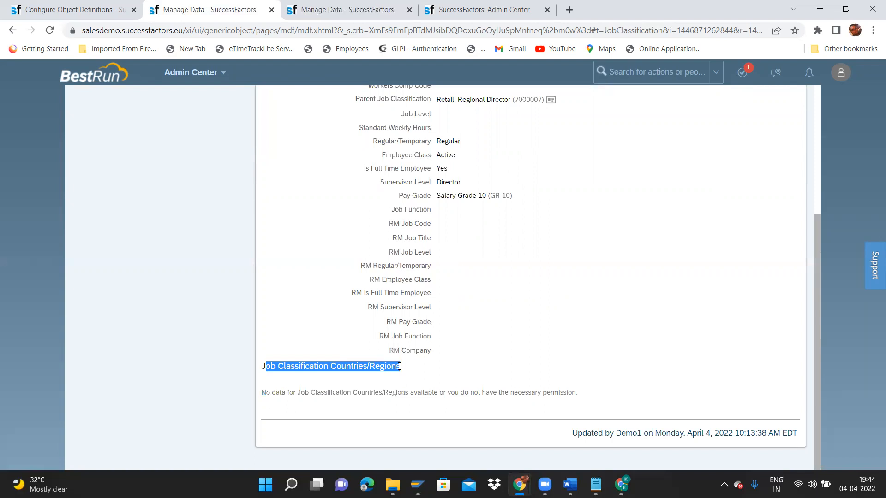
left_click_drag(816, 362, 823, 274)
scroll(372, 391, "down", 2)
left_click(369, 393)
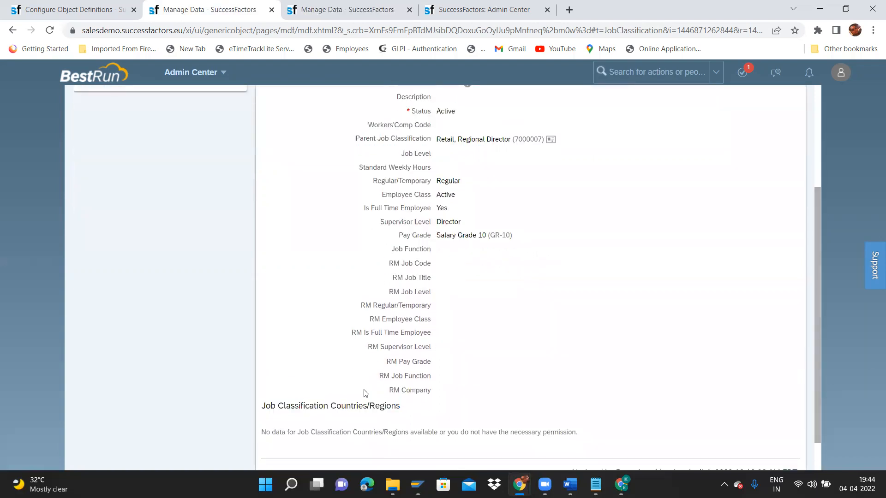
left_click_drag(261, 405, 403, 403)
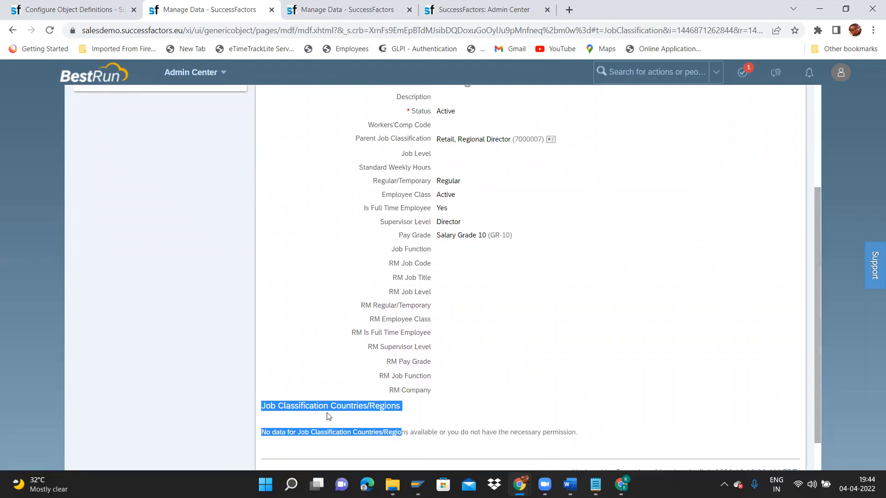
left_click(302, 391)
left_click_drag(261, 411, 403, 404)
left_click(268, 311)
left_click_drag(264, 423, 401, 432)
left_click(301, 396)
left_click_drag(266, 406, 395, 401)
left_click(403, 406)
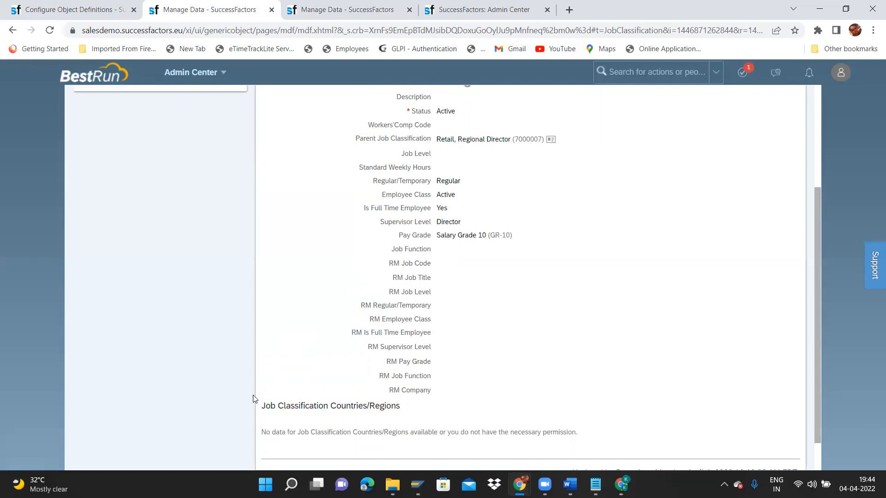
left_click_drag(259, 402, 400, 406)
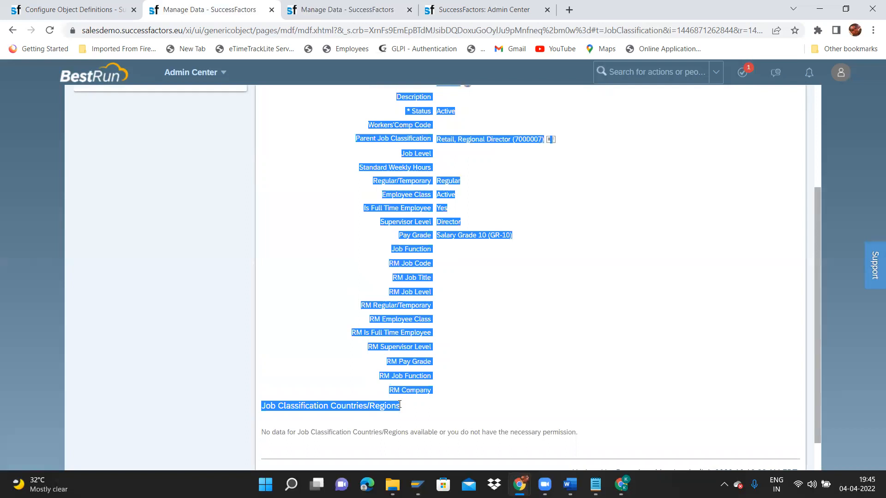
left_click(474, 399)
mouse_move(817, 327)
left_mouse_down()
mouse_move(817, 247)
mouse_move(818, 344)
left_mouse_up()
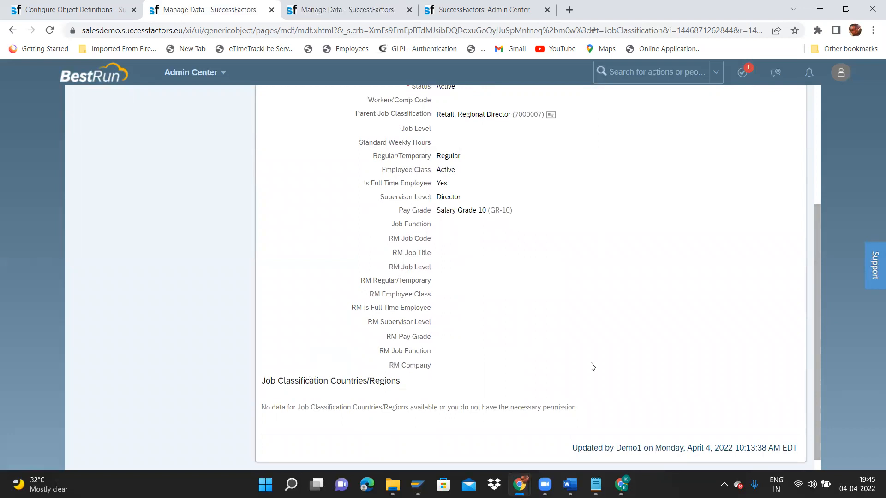
left_click_drag(815, 336, 815, 188)
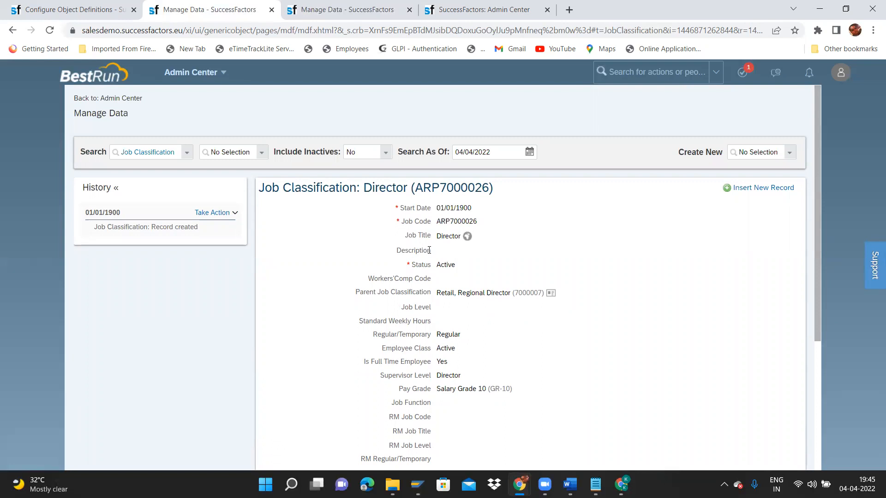
Create a new Pay Group record from the Create New list.
left_click(792, 157)
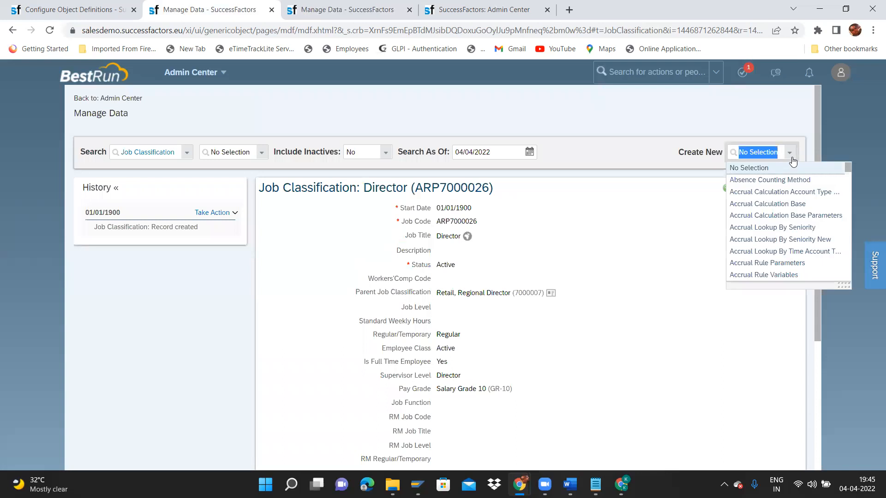
type("psy")
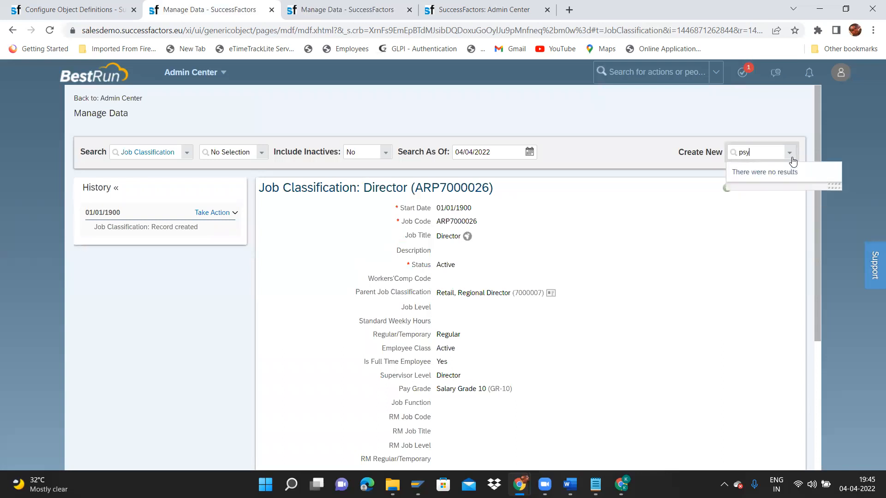
key("BackSpace")
key("BackSpace")
type("a")
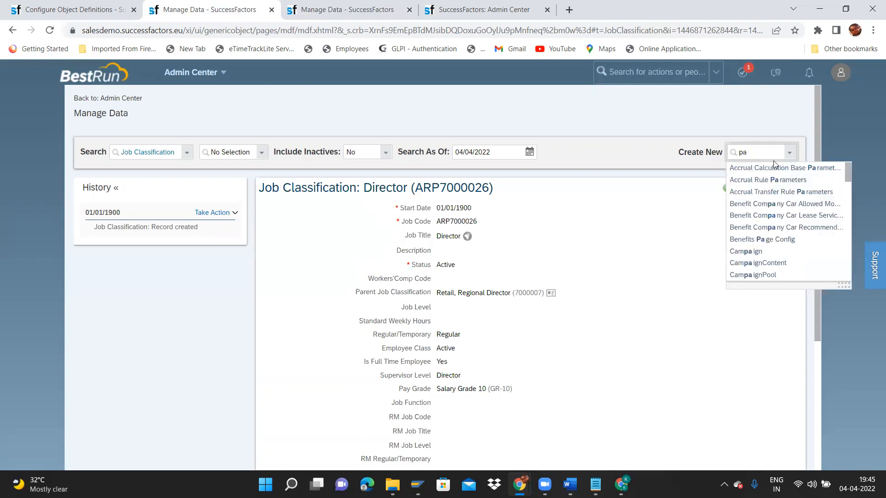
type("sy")
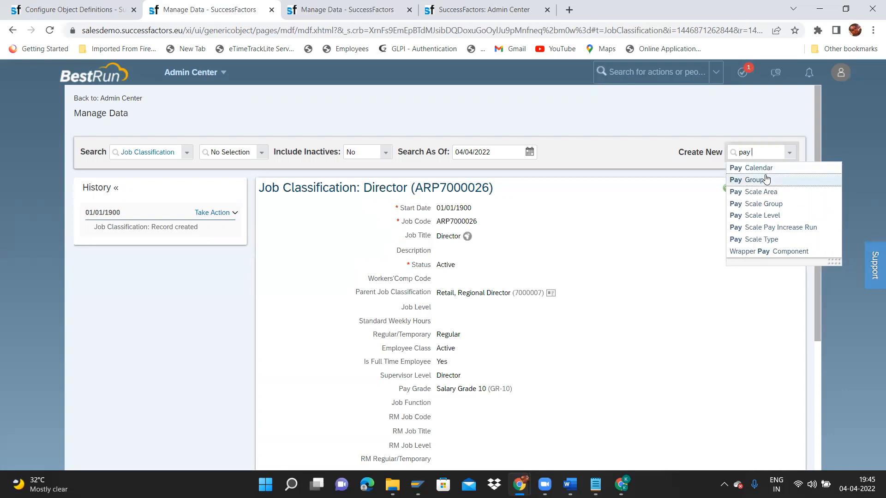
left_click(766, 179)
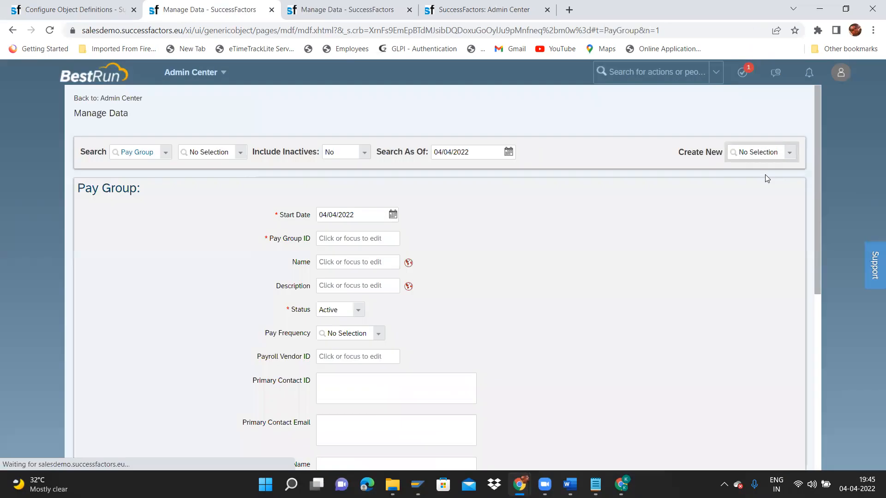
Set the Pay Group start date to 01/01/1900.
left_click(393, 214)
left_click(383, 236)
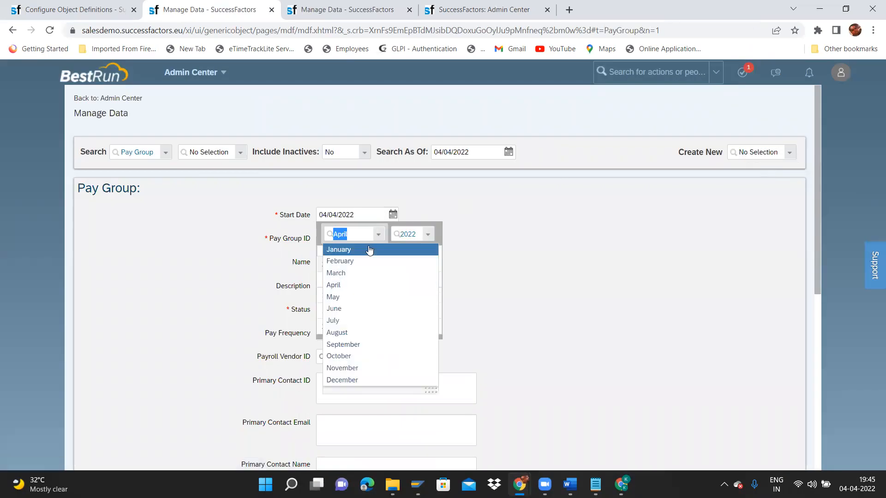
left_click(370, 249)
left_click(433, 237)
scroll(501, 267, "up", 15)
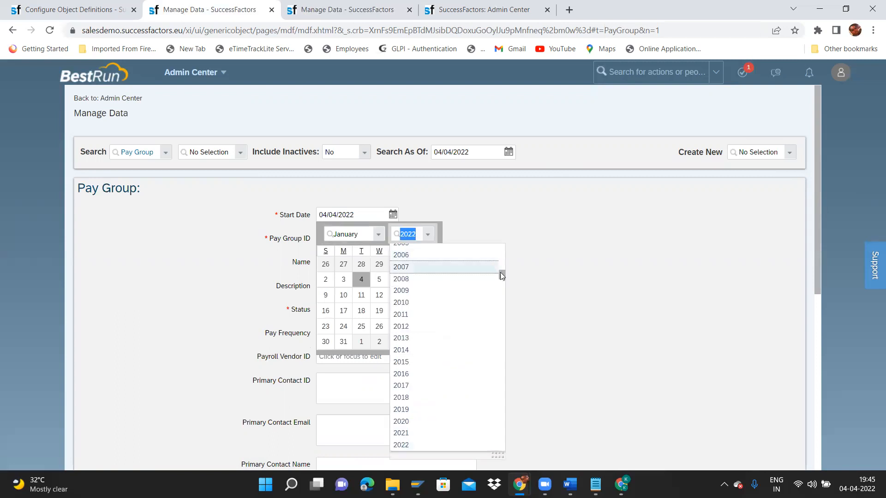
left_click(408, 249)
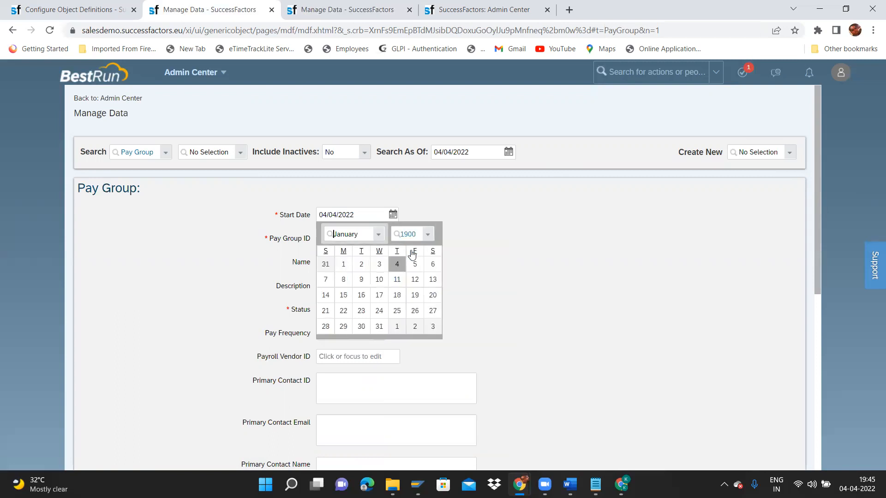
left_click(343, 264)
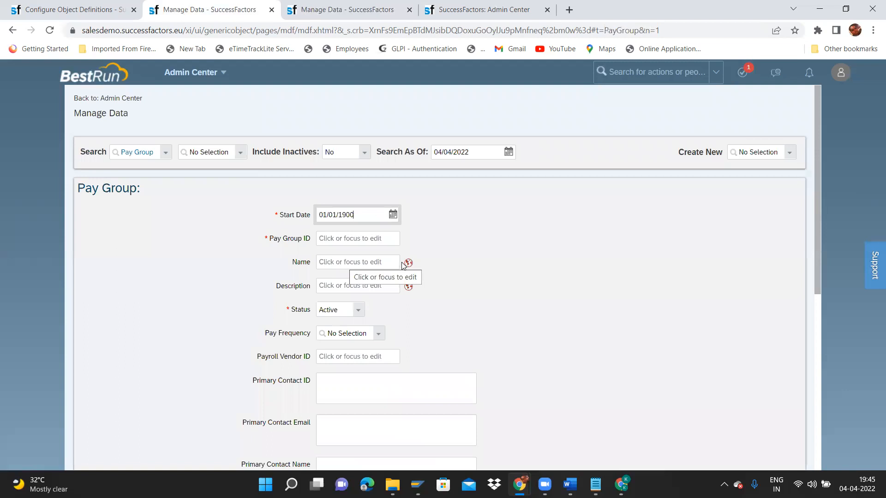
Enter ID ITC_Monthly and name ITC Monthly.
left_click(370, 236)
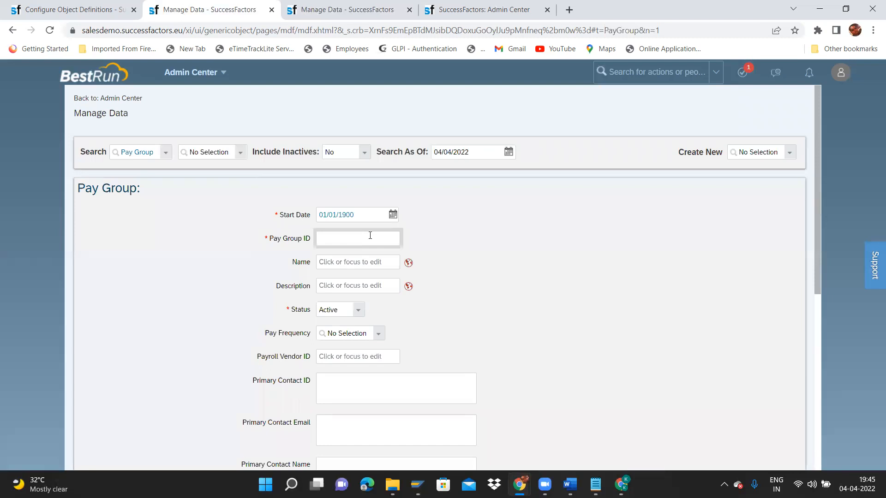
type("ITCS")
type("_Mon")
type("thly")
left_click(390, 264)
type("ITC Monthly")
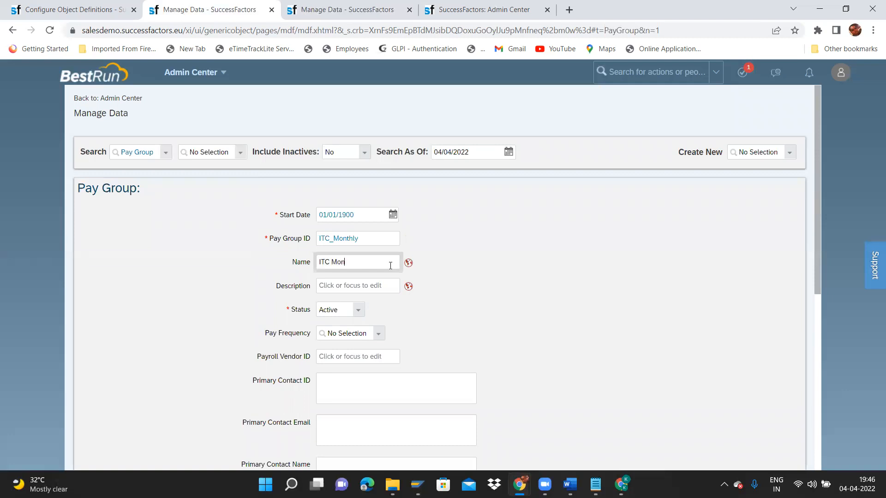
Copy ITC Monthly into the Default Value and English (UK) name translations.
key("ctrl+shift+Left")
key("ctrl+shift+Left")
key("ctrl+c")
left_click(409, 262)
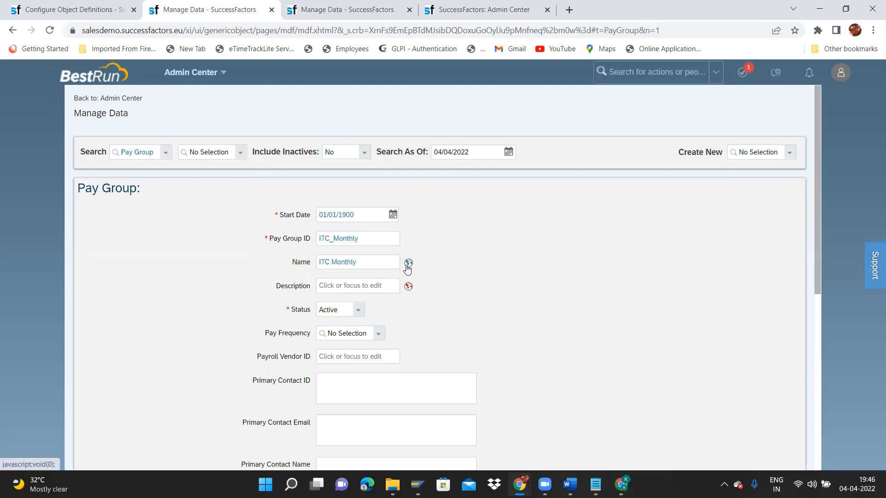
left_click(448, 105)
key("ctrl+v")
key("Tab")
key("ctrl+v")
Close the translations and set the pay group's Pay Frequency to Monthly.
left_click(543, 441)
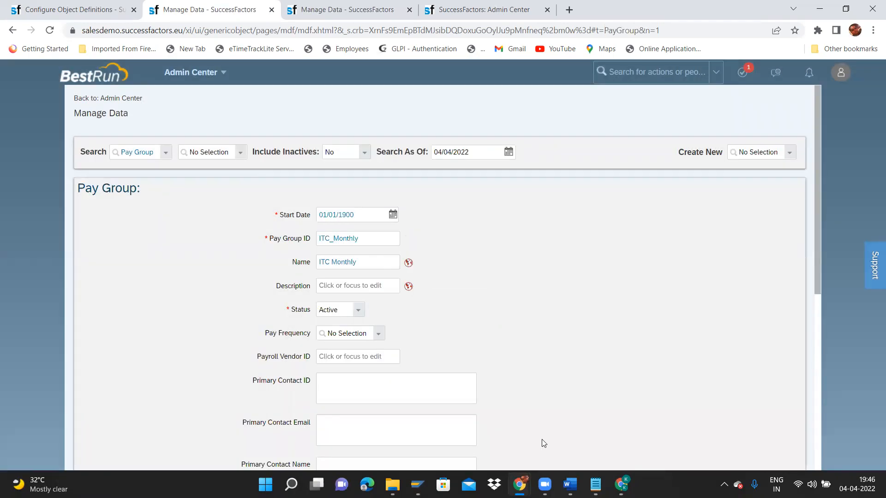
left_click_drag(815, 252, 822, 280)
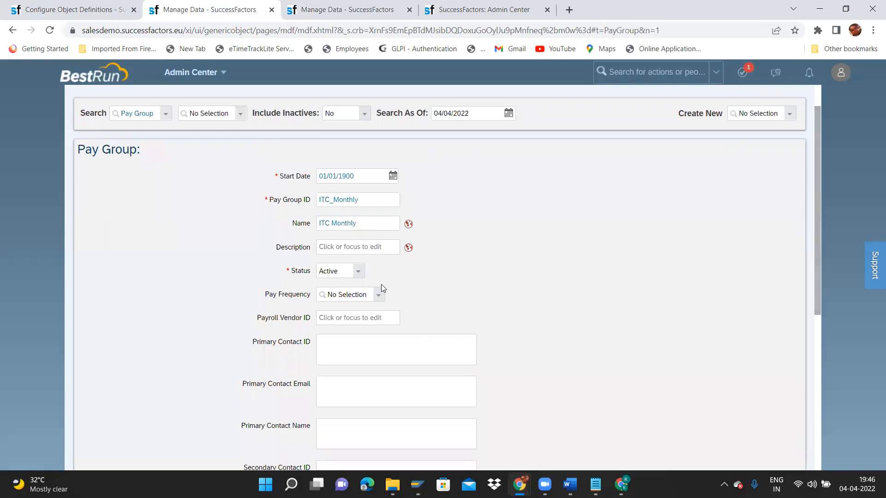
left_click(379, 296)
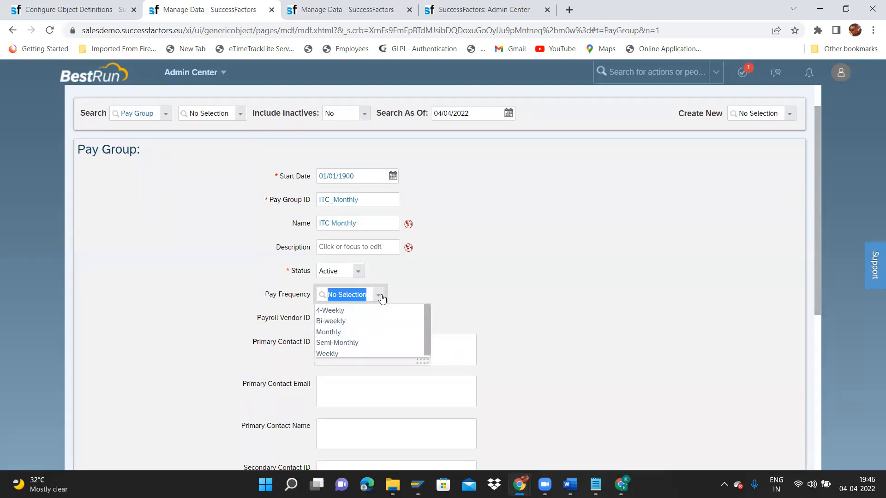
left_click(339, 332)
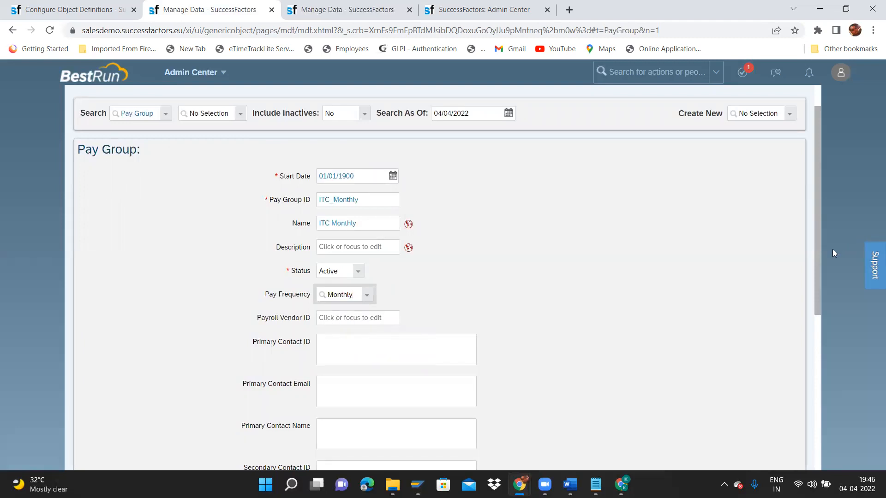
Leave Payroll Vendor ID empty and review the Data Delimiter, Decimal Point and Lag fields.
left_click_drag(818, 263, 811, 362)
left_click(357, 135)
left_click(363, 226)
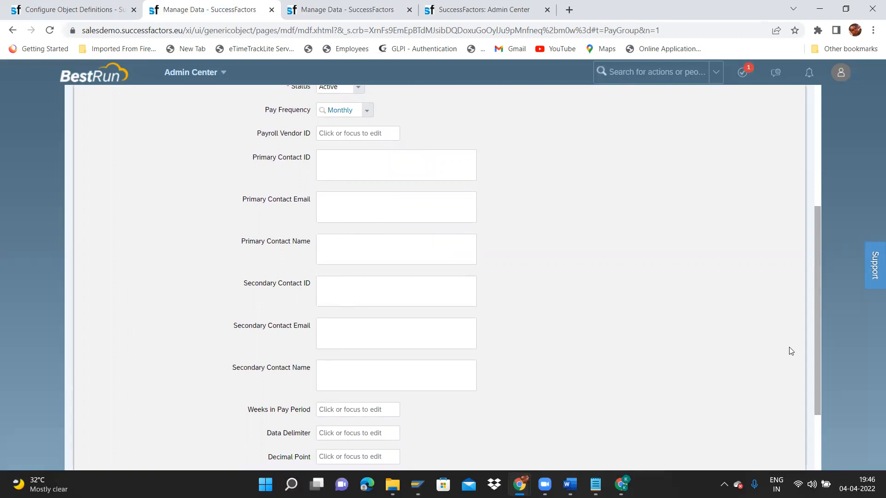
left_click_drag(813, 352, 820, 389)
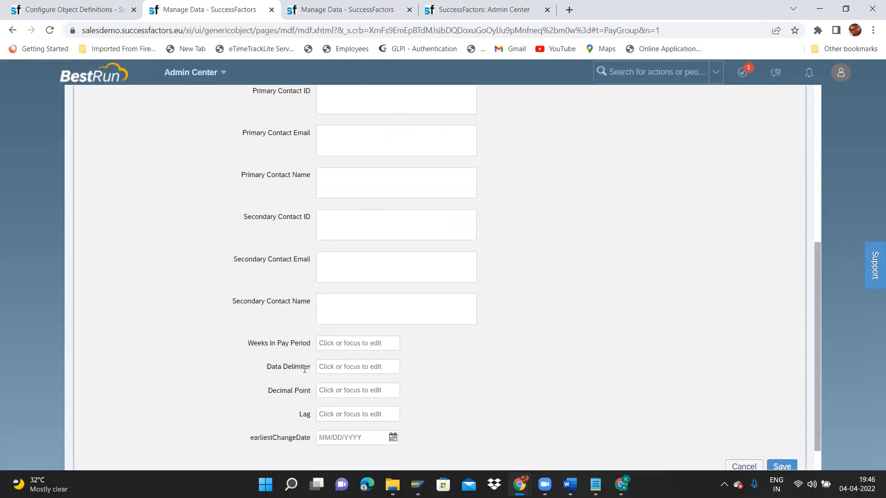
left_click(333, 369)
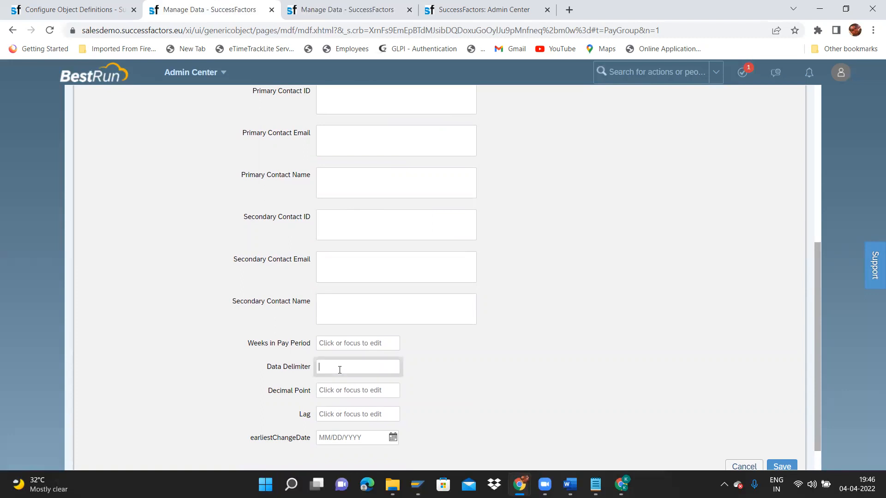
left_click(335, 393)
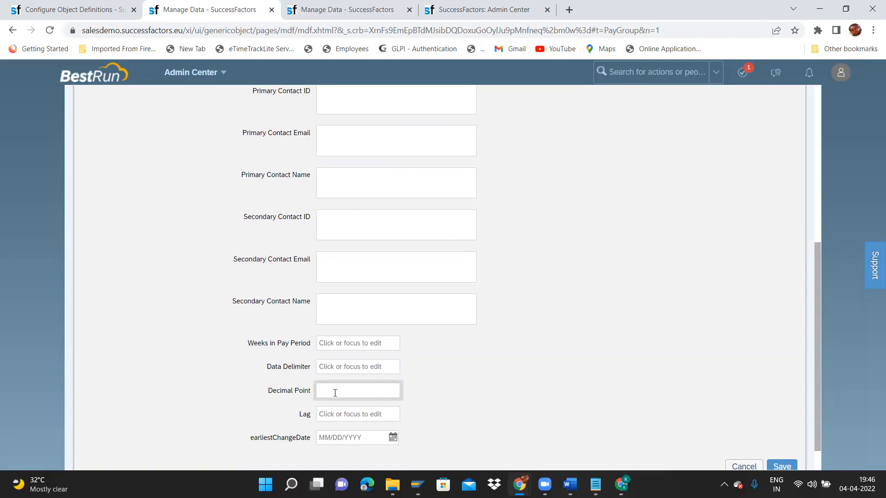
left_click(335, 414)
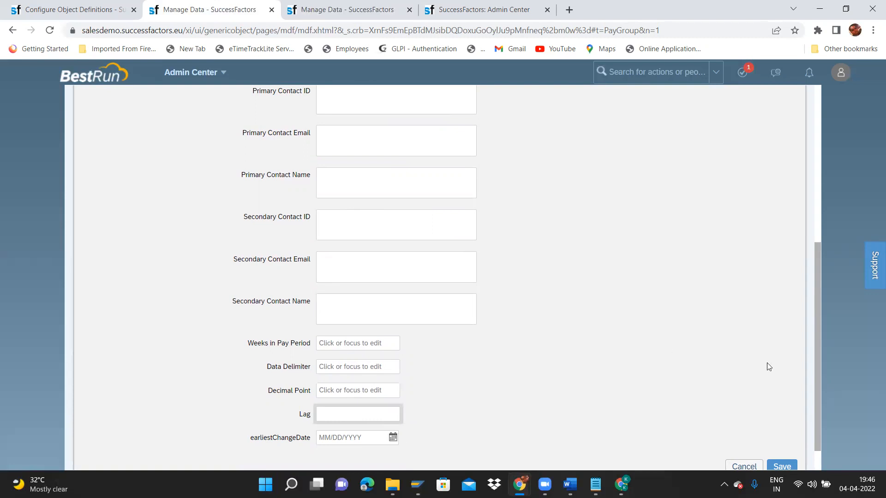
Leave Lag blank and save the ITC Monthly pay group.
scroll(818, 390, "down", 1)
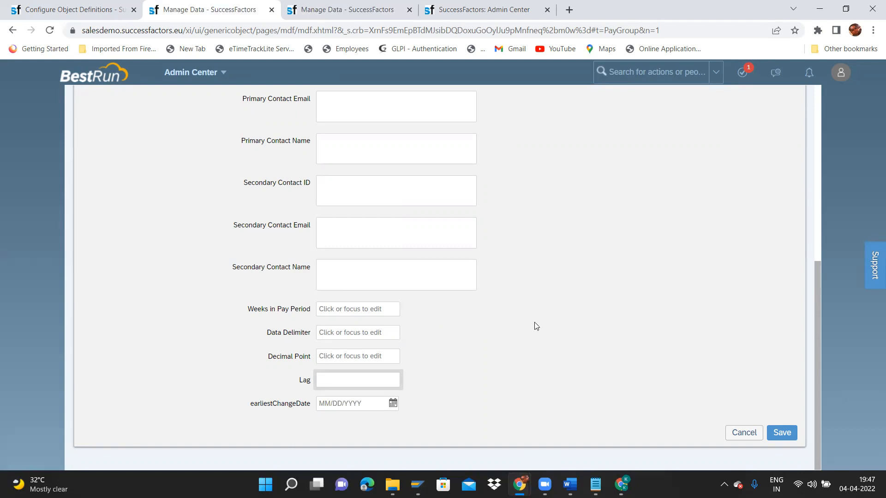
left_click(382, 393)
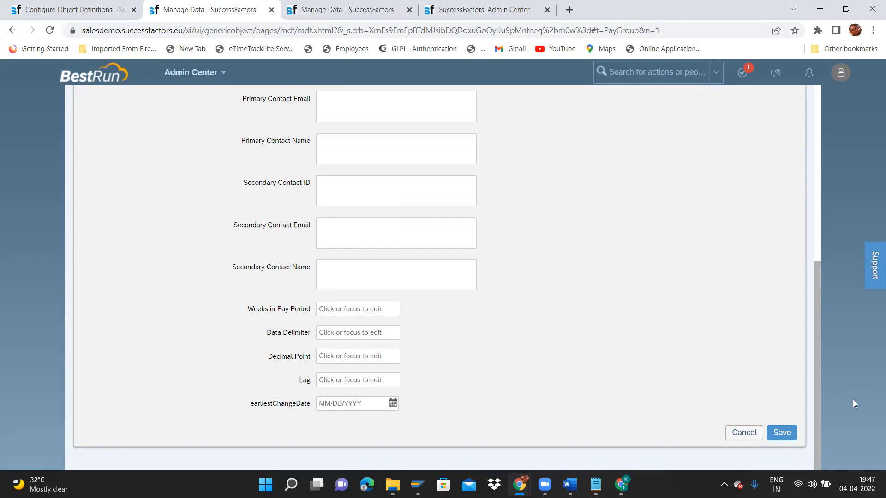
left_click(781, 433)
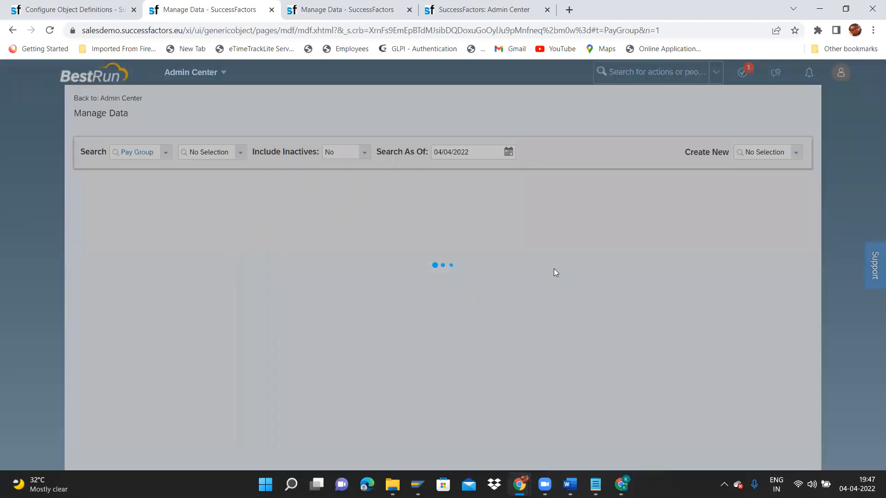